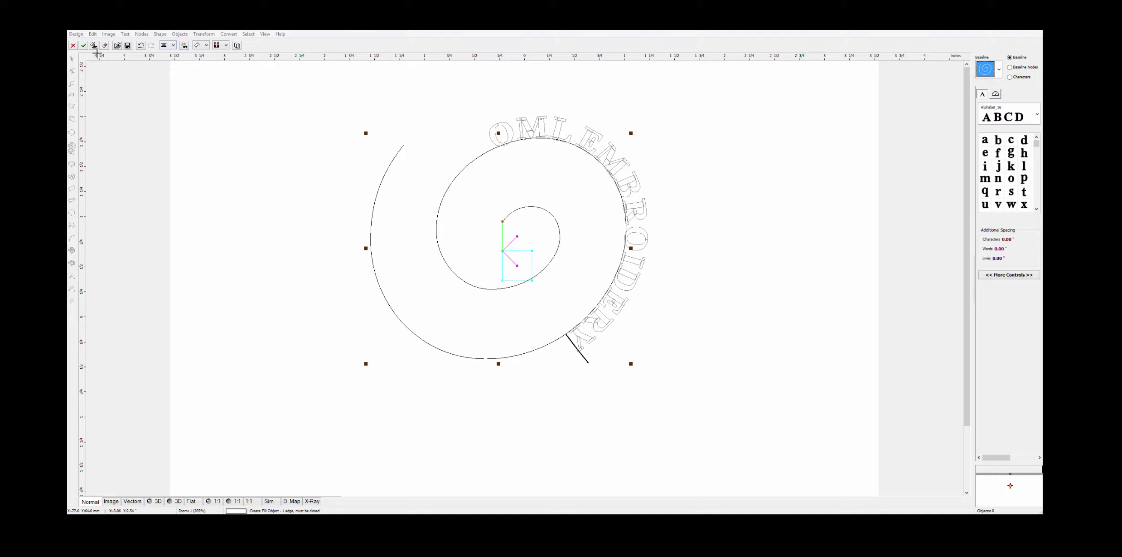
Step: Left-align the text on the spiral baseline, flip it to the baseline's inner side, and generate its stitches
{"action": "left_click", "coordinate": [172, 46]}
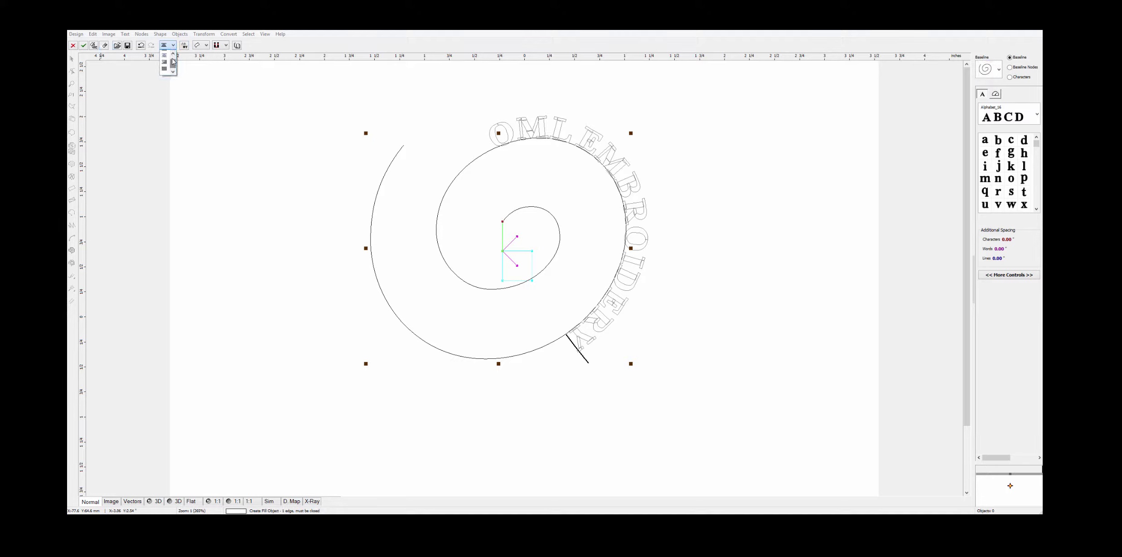
{"action": "left_click", "coordinate": [164, 54]}
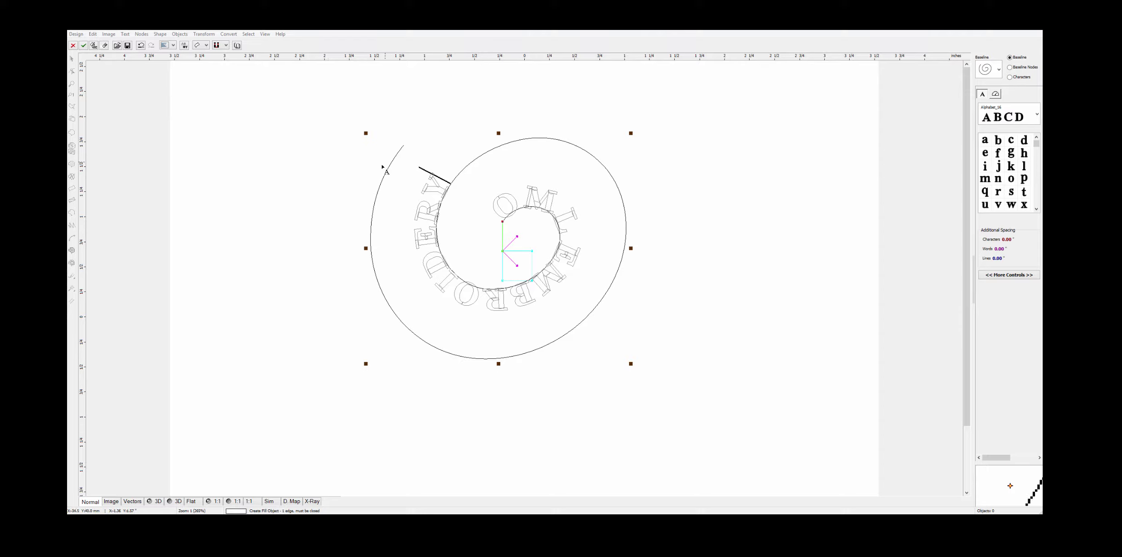
{"action": "left_click", "coordinate": [184, 45]}
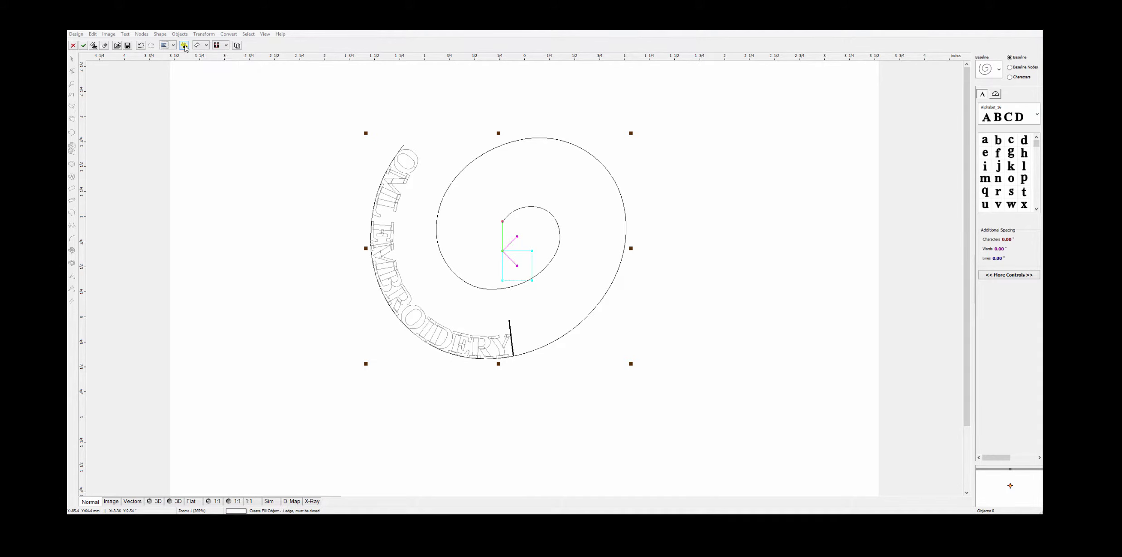
{"action": "left_click", "coordinate": [94, 45]}
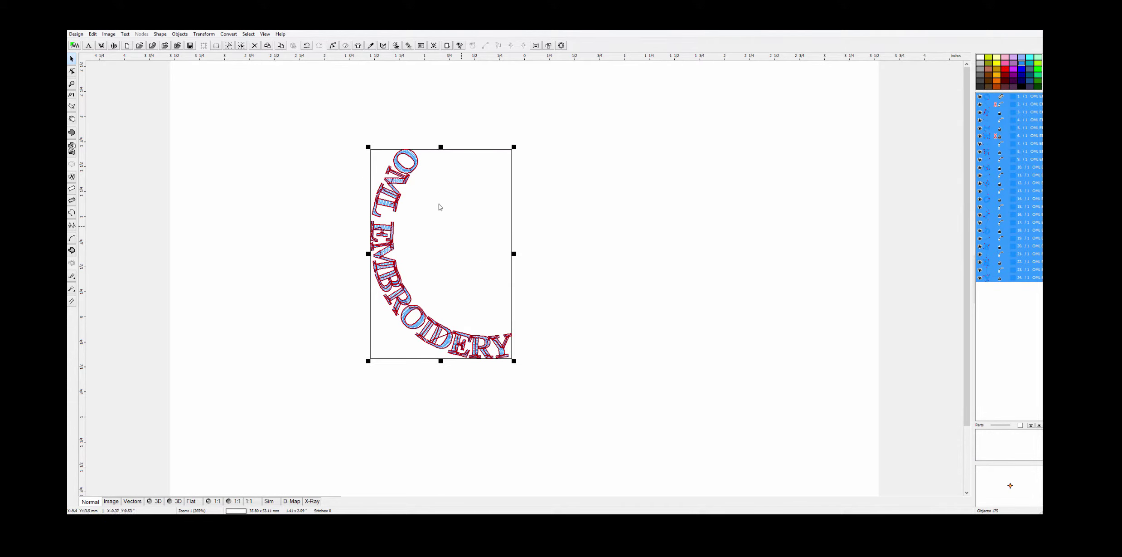
Step: Reopen the spiral OML EMBROIDERY text for editing, apply the V-shaped baseline, and move it fully onto the work area
{"action": "right_click", "coordinate": [405, 207]}
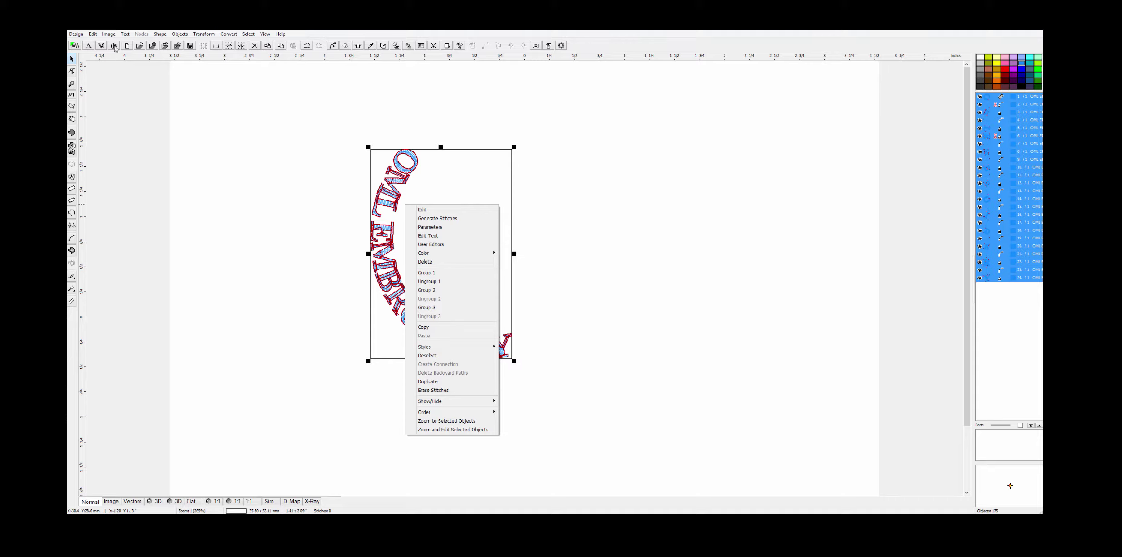
{"action": "left_click", "coordinate": [439, 236]}
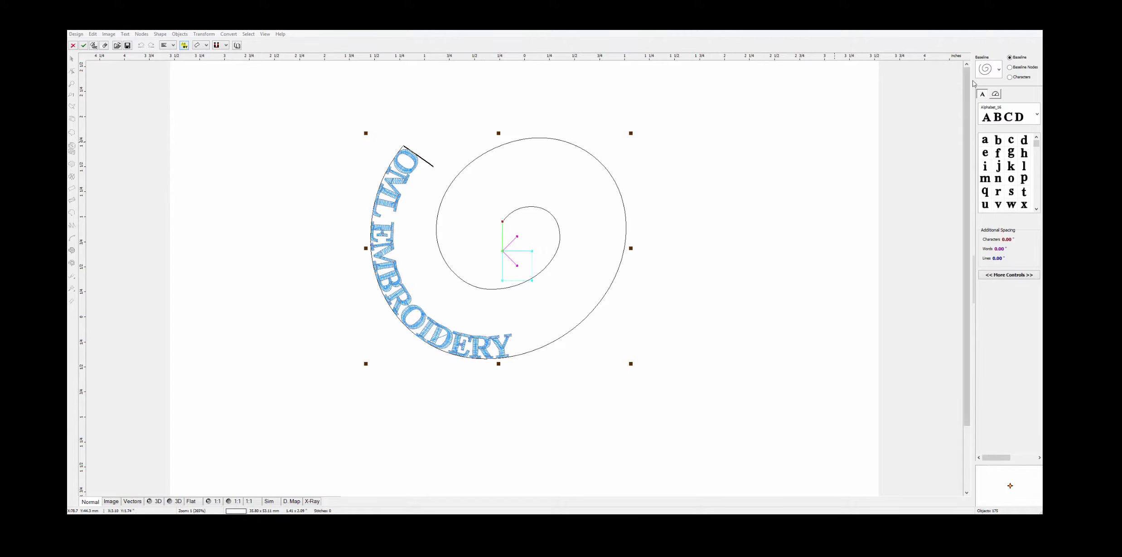
{"action": "left_click", "coordinate": [1000, 71]}
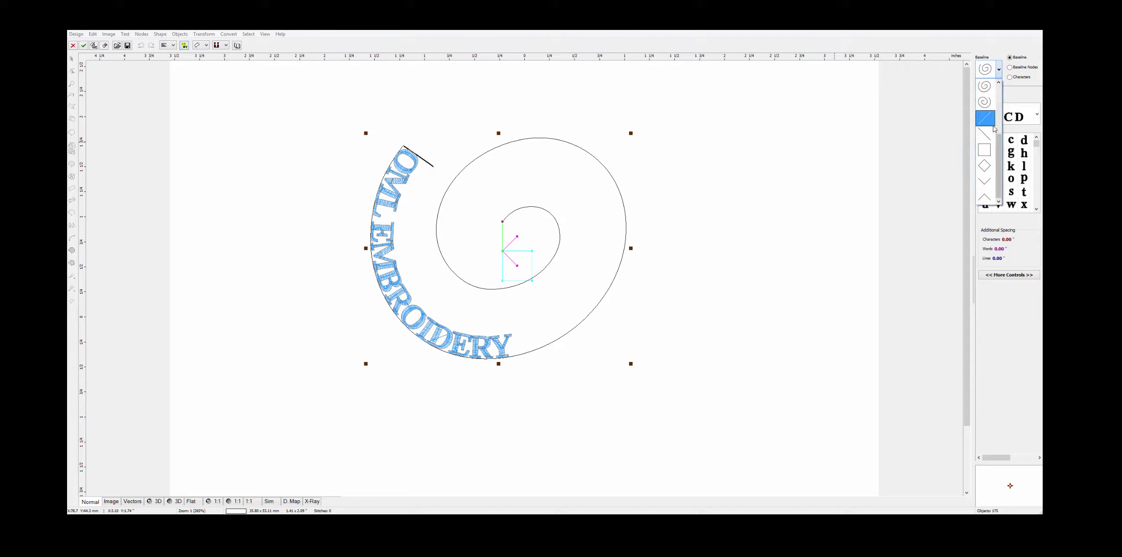
{"action": "mouse_move", "coordinate": [1000, 154]}
{"action": "left_mouse_down"}
{"action": "mouse_move", "coordinate": [1000, 140]}
{"action": "mouse_move", "coordinate": [997, 171]}
{"action": "left_mouse_up"}
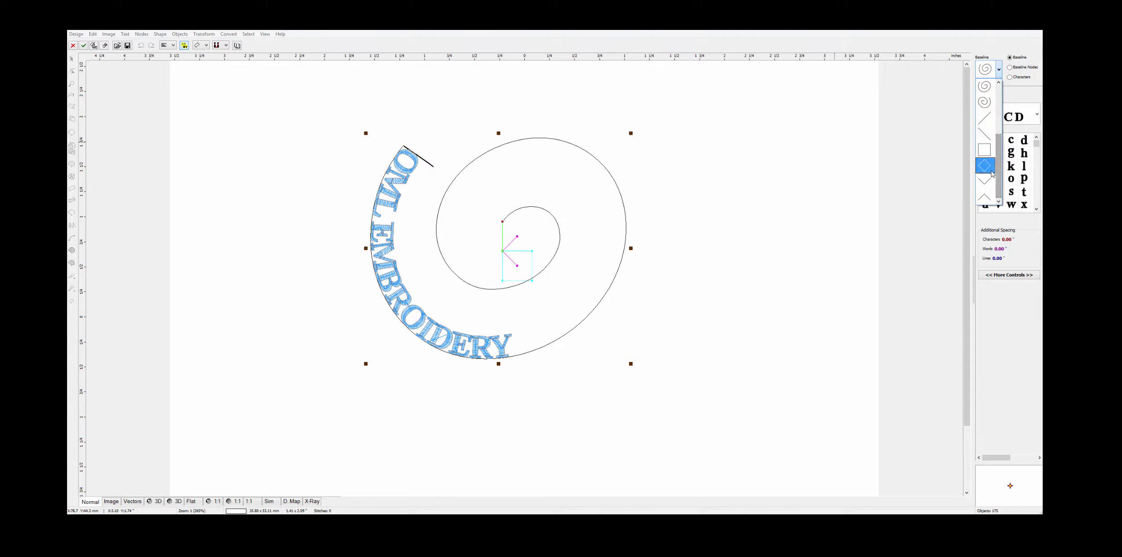
{"action": "left_click", "coordinate": [986, 180]}
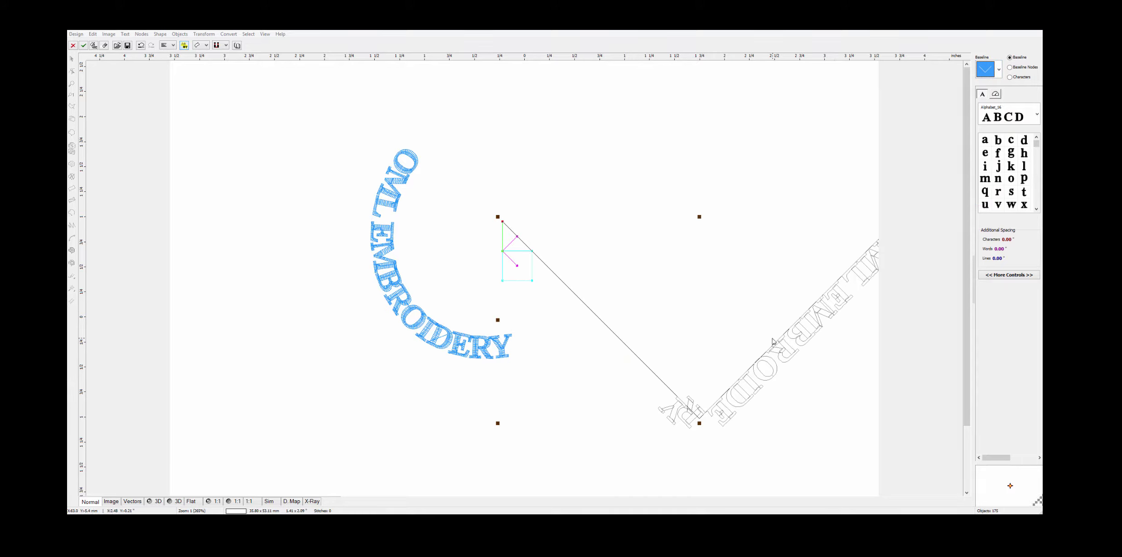
{"action": "left_click_drag", "start_coordinate": [554, 240], "coordinate": [402, 215]}
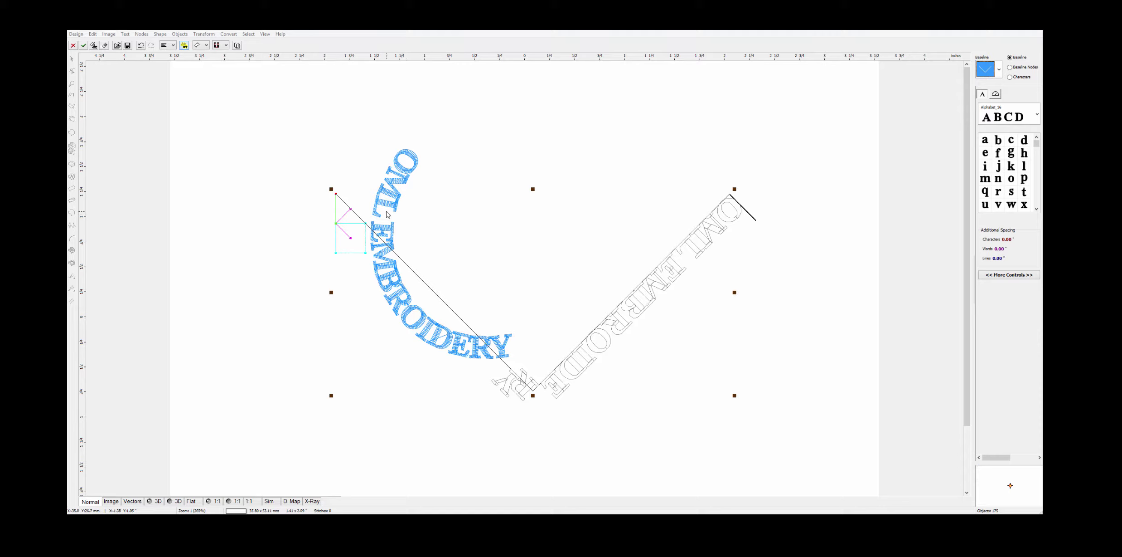
Step: Flip the text to the upper side of the V baseline and centre-align it
{"action": "left_click", "coordinate": [184, 45]}
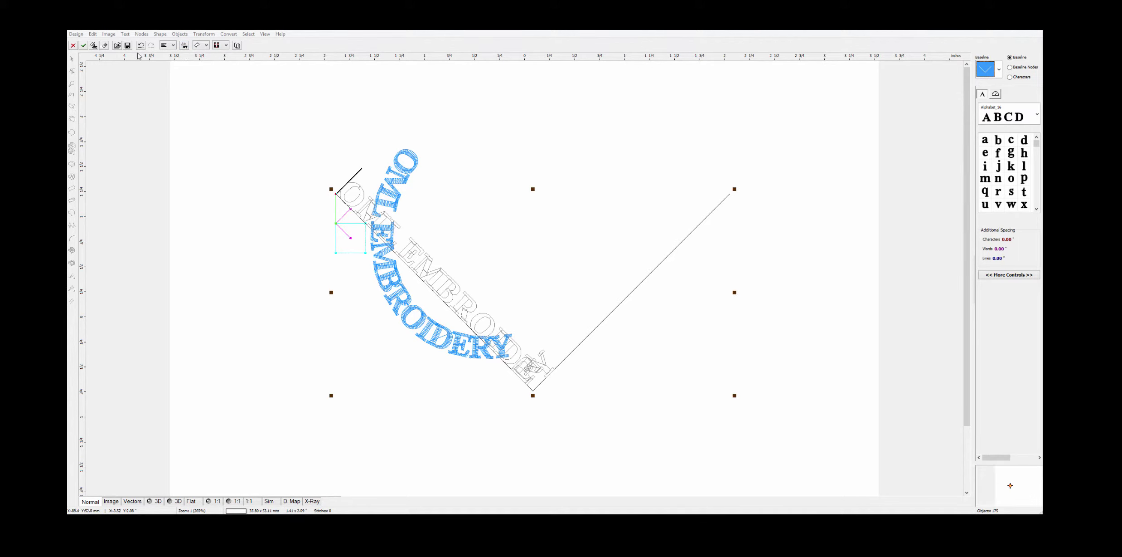
{"action": "left_click", "coordinate": [173, 45]}
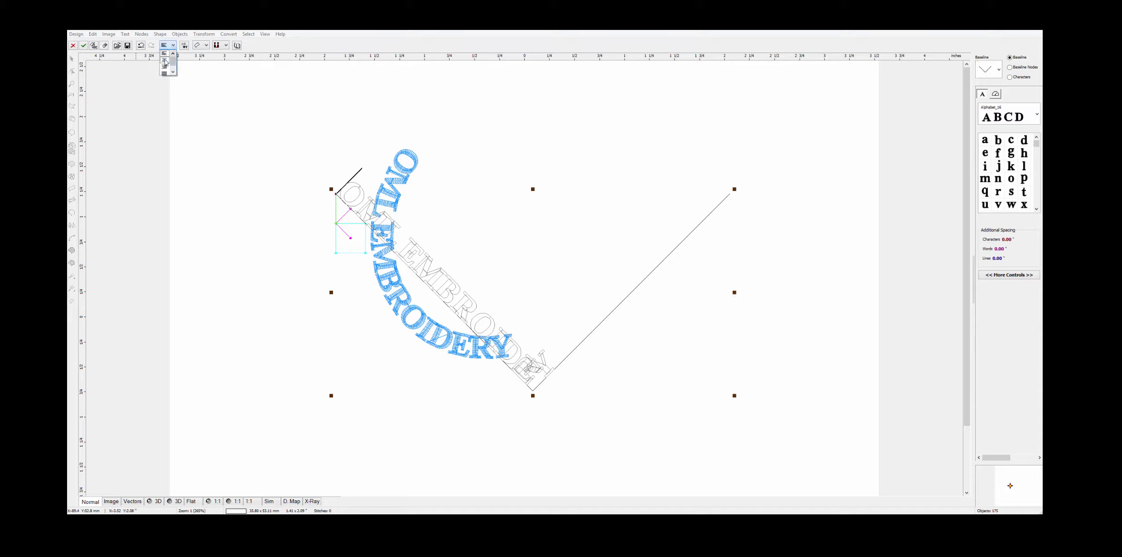
{"action": "left_click", "coordinate": [165, 62]}
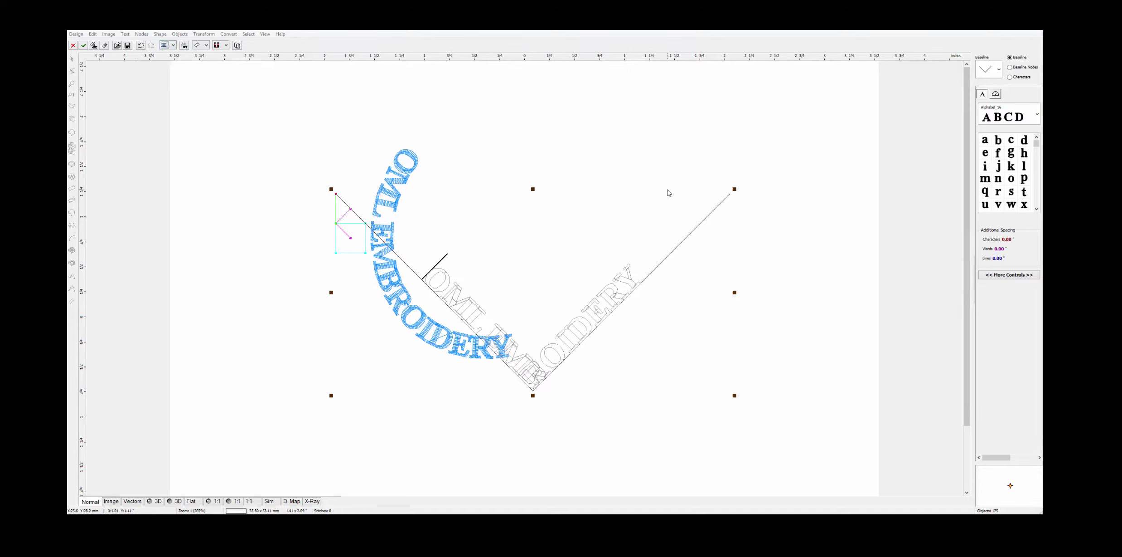
Step: Switch the text to the rising diagonal line baseline, shorten it, and place it beside the stitched curved lettering
{"action": "left_click", "coordinate": [993, 75]}
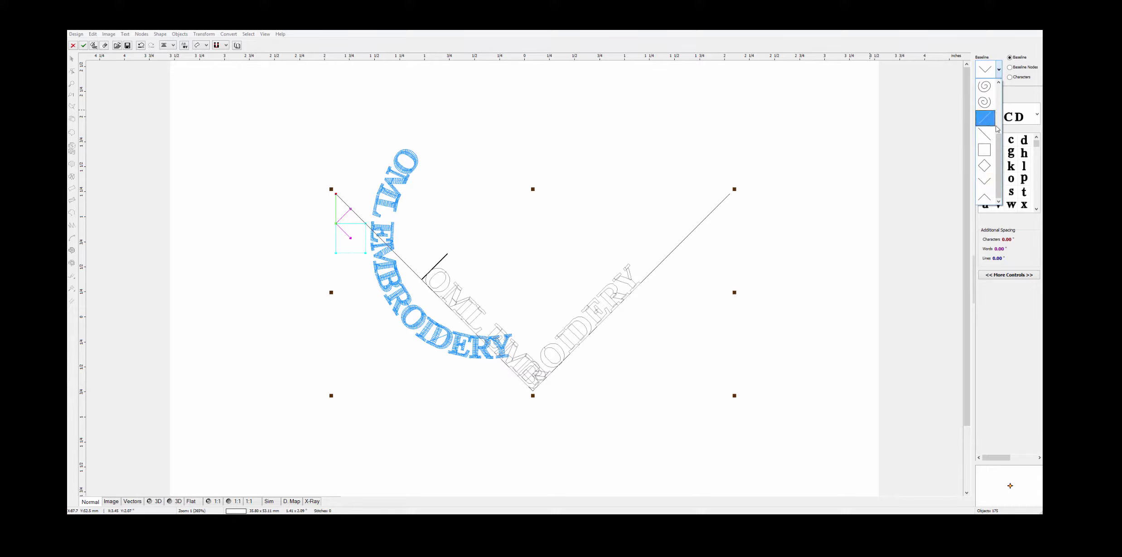
{"action": "left_click", "coordinate": [987, 120]}
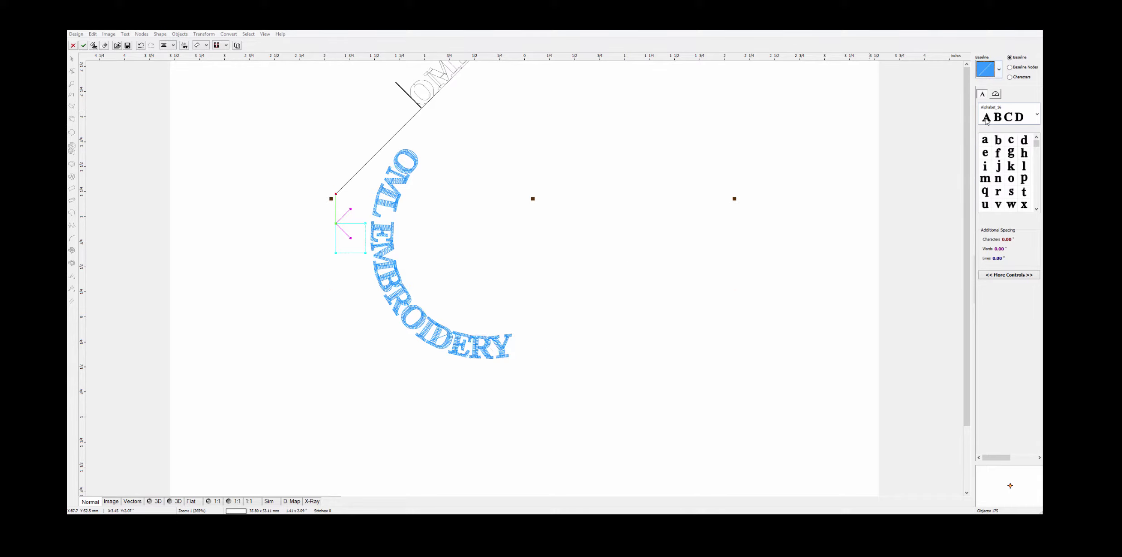
{"action": "left_click_drag", "start_coordinate": [507, 130], "coordinate": [485, 399]}
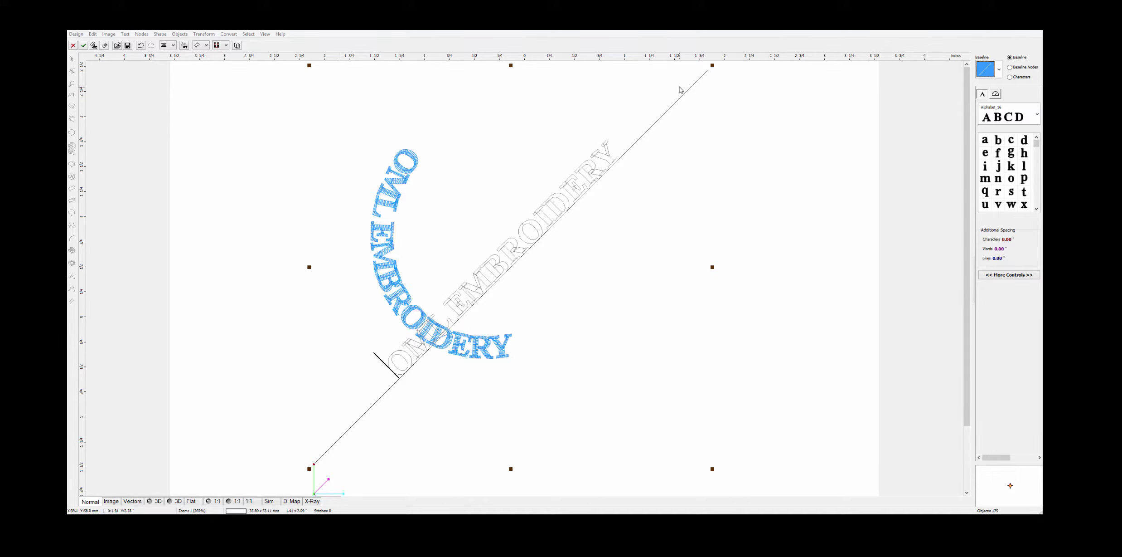
{"action": "left_click_drag", "start_coordinate": [712, 67], "coordinate": [556, 222]}
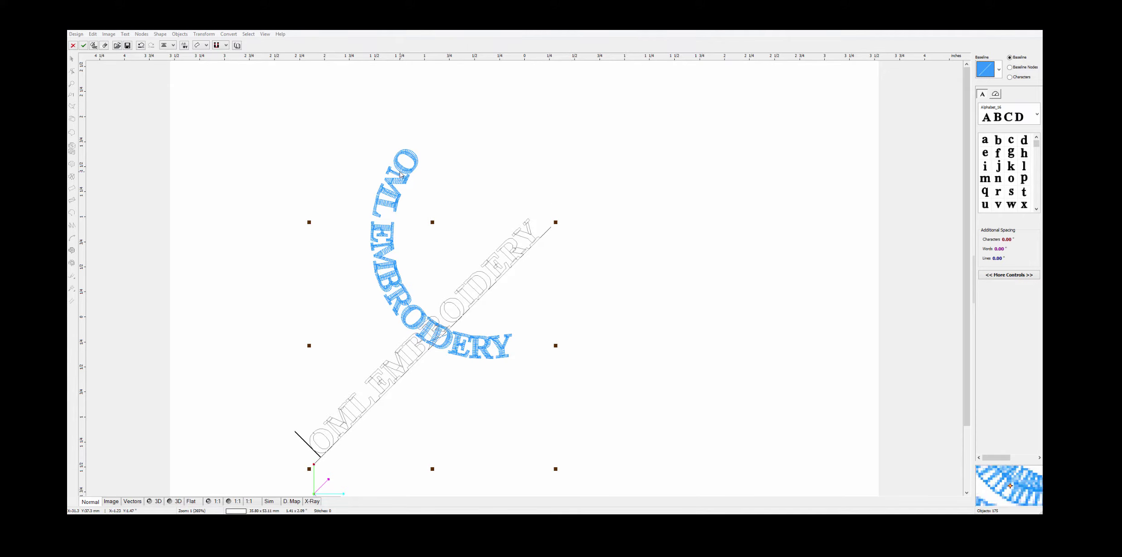
{"action": "left_click_drag", "start_coordinate": [431, 262], "coordinate": [651, 178]}
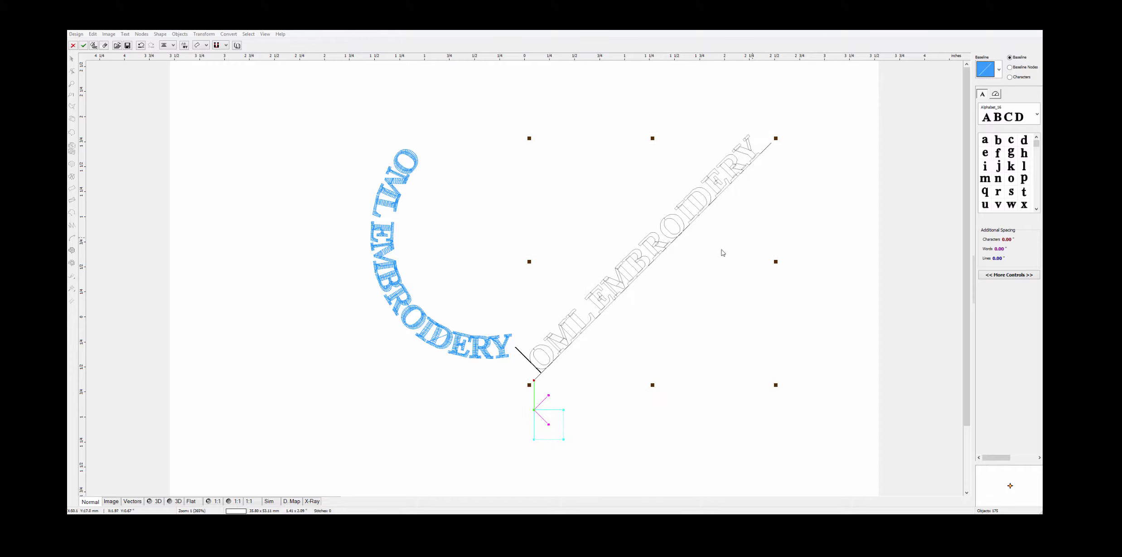
Step: Move the baseline's upper end node outward for a gentler slope and set additional spacing to 0.02" characters, 0.08" words and 0.02" lines
{"action": "left_click", "coordinate": [1014, 69]}
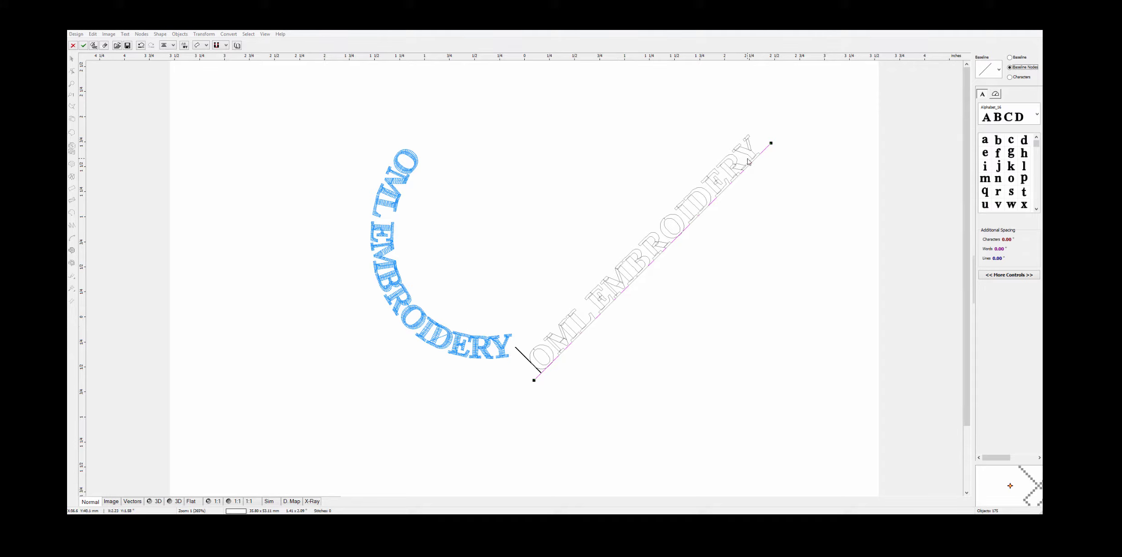
{"action": "left_click_drag", "start_coordinate": [771, 144], "coordinate": [844, 173]}
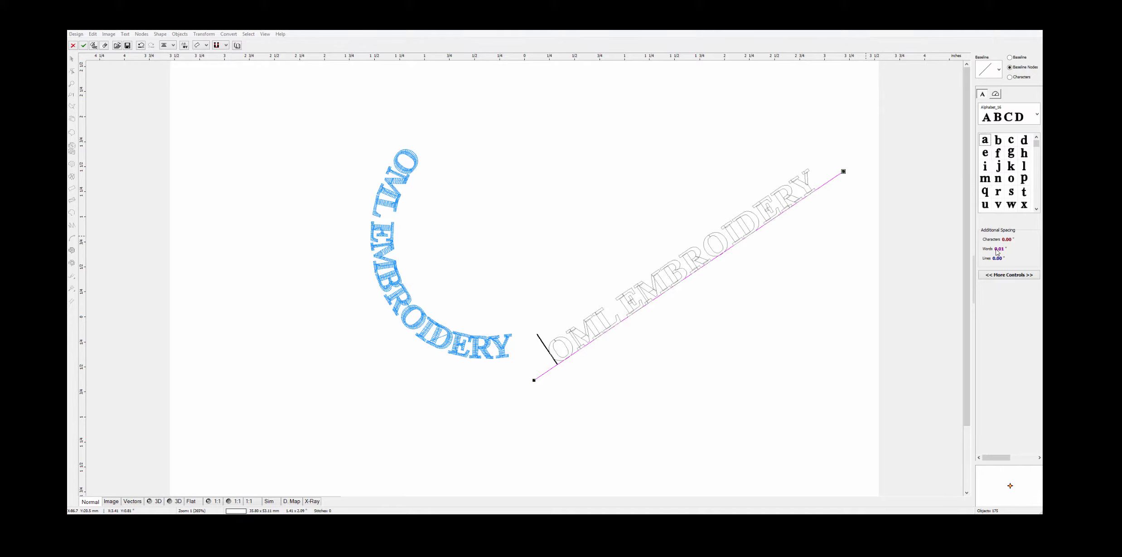
{"action": "scroll", "coordinate": [996, 252], "scroll_direction": "up", "scroll_amount": 7}
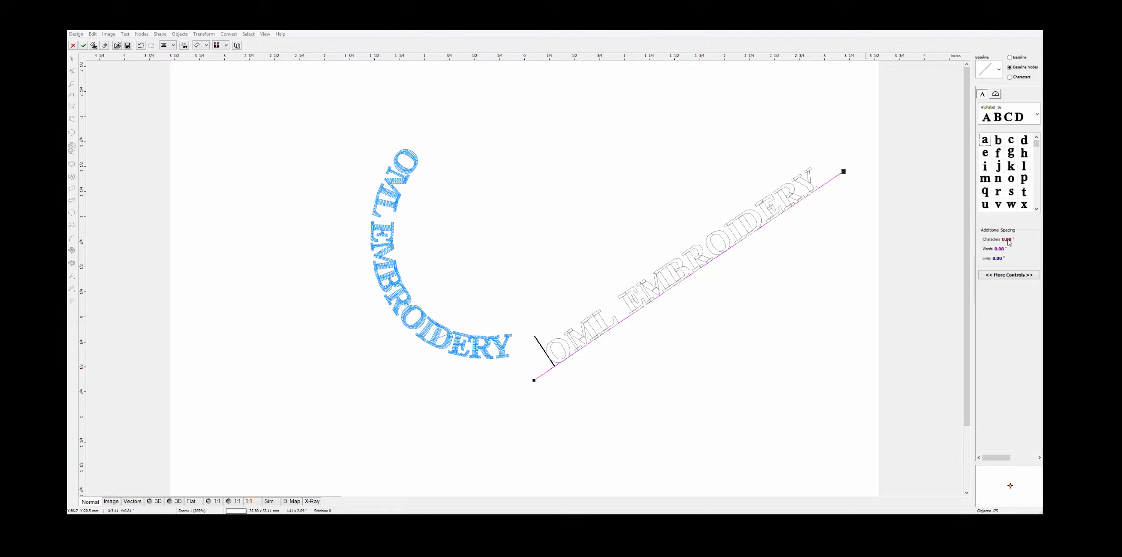
{"action": "scroll", "coordinate": [1009, 241], "scroll_direction": "up", "scroll_amount": 2}
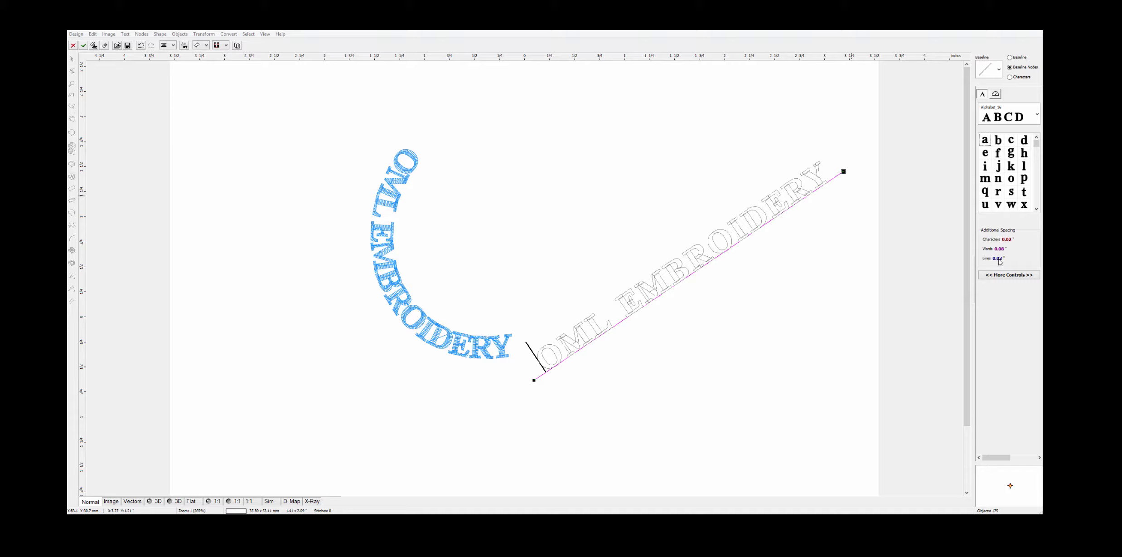
Step: Switch to editing individual characters and shift the M of EMBROIDERY below the baseline
{"action": "left_click", "coordinate": [1010, 77]}
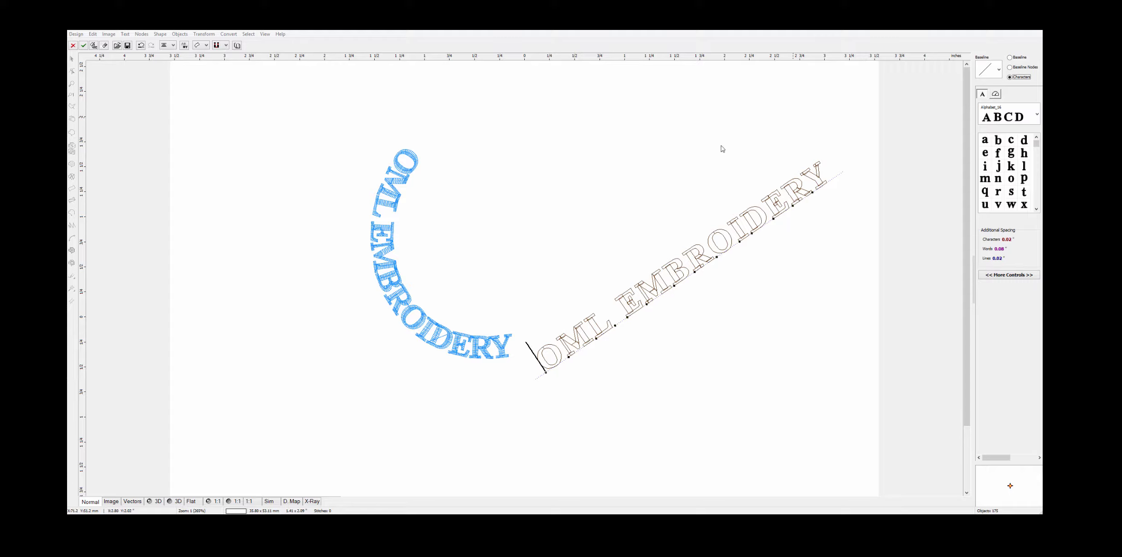
{"action": "left_click", "coordinate": [568, 356]}
{"action": "left_click", "coordinate": [648, 302]}
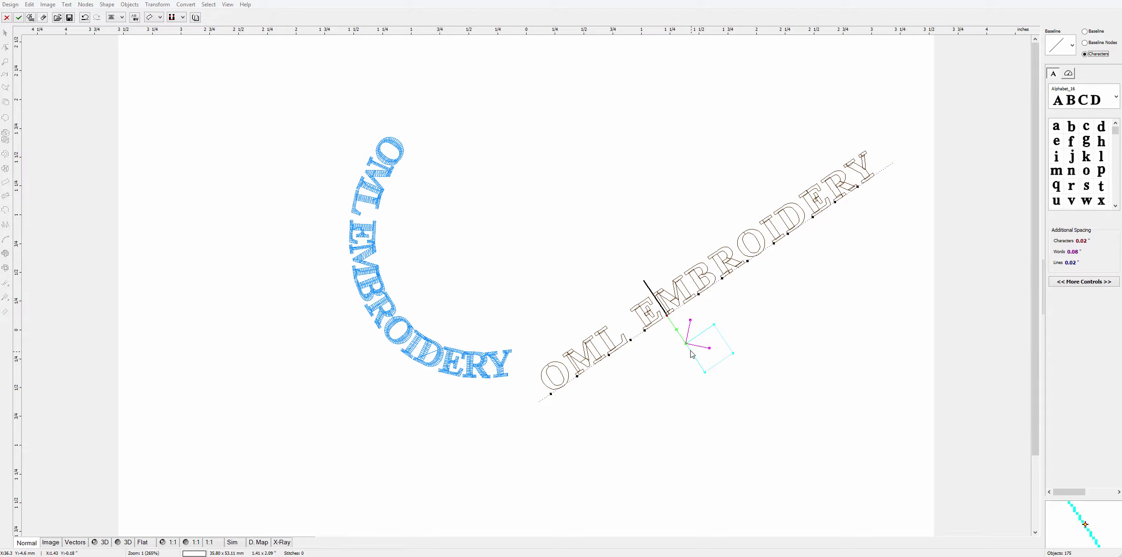
{"action": "left_click_drag", "start_coordinate": [678, 332], "coordinate": [676, 336]}
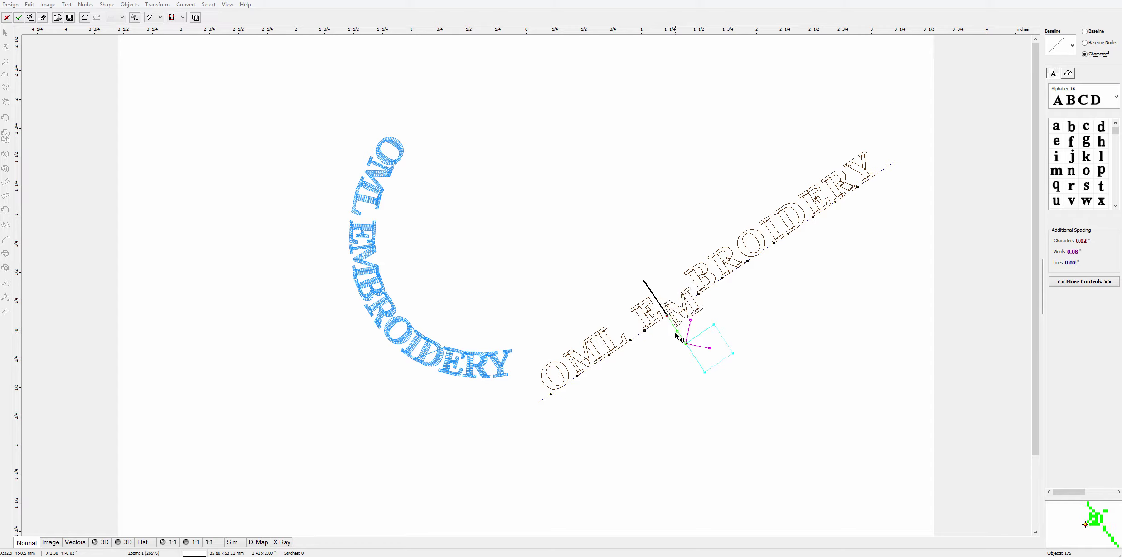
Step: Select the first R of EMBROIDERY and raise it well above the baseline
{"action": "left_click", "coordinate": [731, 290]}
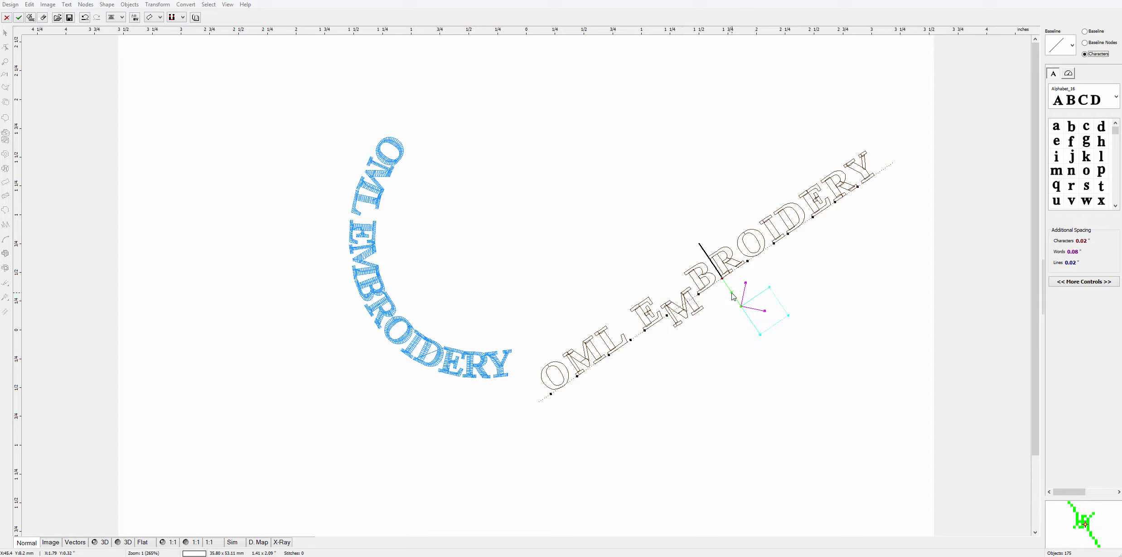
{"action": "mouse_move", "coordinate": [732, 295]}
{"action": "left_mouse_down"}
{"action": "mouse_move", "coordinate": [725, 285]}
{"action": "mouse_move", "coordinate": [731, 295]}
{"action": "left_mouse_up"}
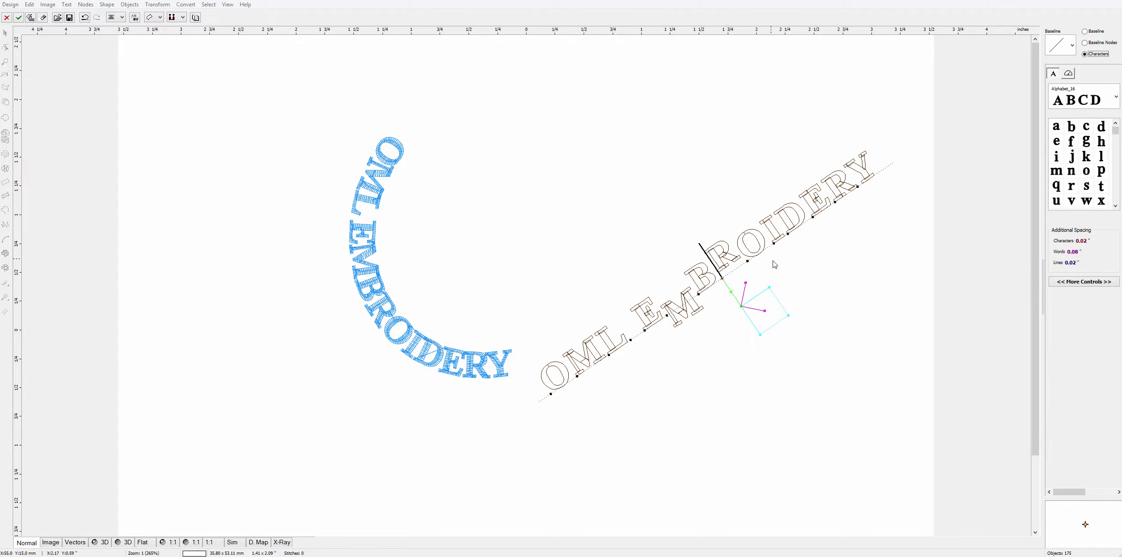
{"action": "left_click_drag", "start_coordinate": [731, 293], "coordinate": [730, 292]}
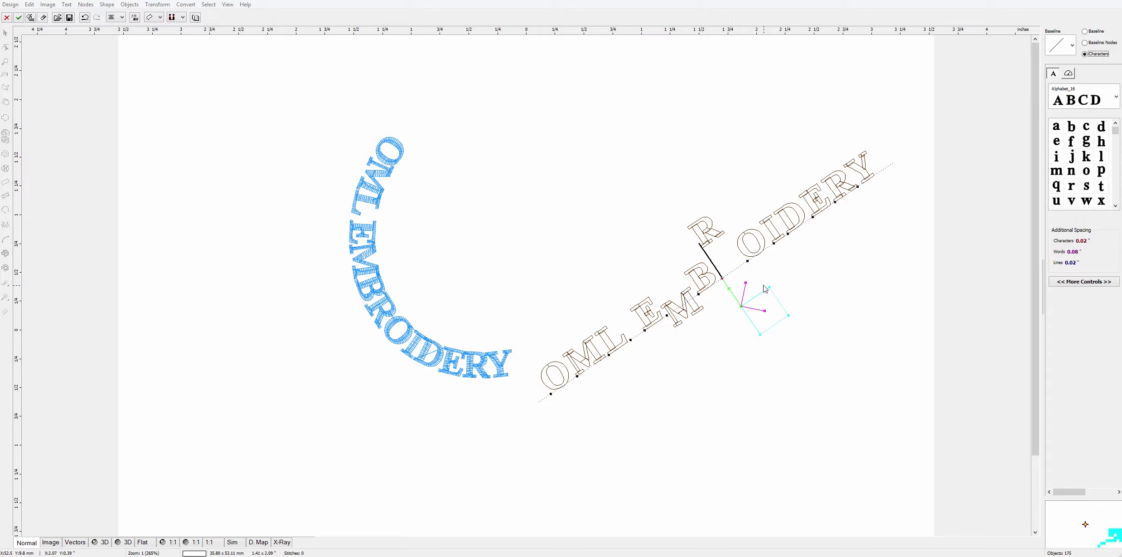
Step: Widen the raised R of EMBROIDERY and lower it back to the baseline
{"action": "left_click_drag", "start_coordinate": [747, 283], "coordinate": [765, 308]}
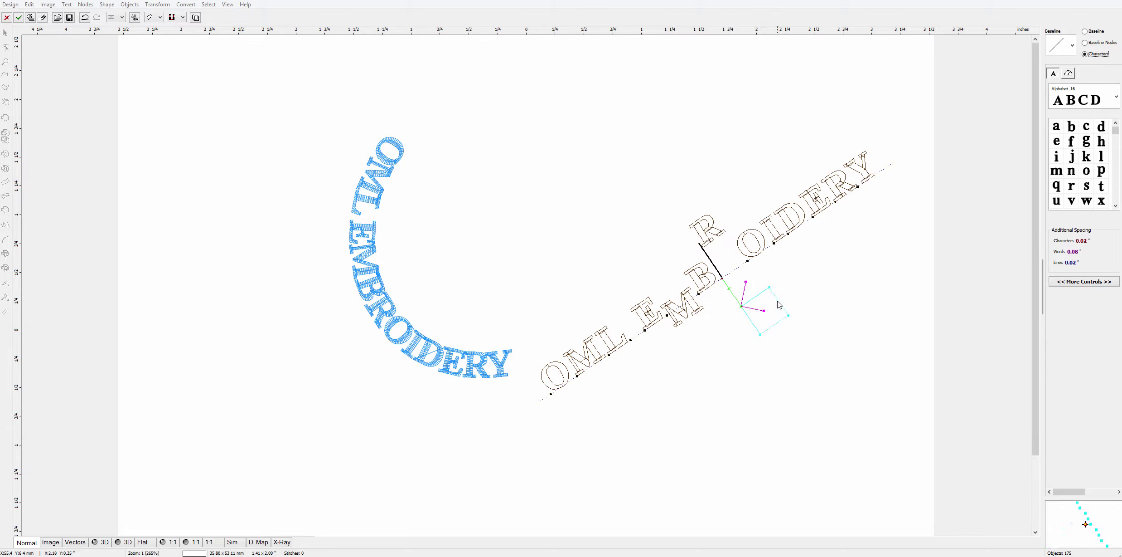
{"action": "left_click_drag", "start_coordinate": [789, 317], "coordinate": [806, 299]}
{"action": "left_click_drag", "start_coordinate": [820, 289], "coordinate": [801, 311]}
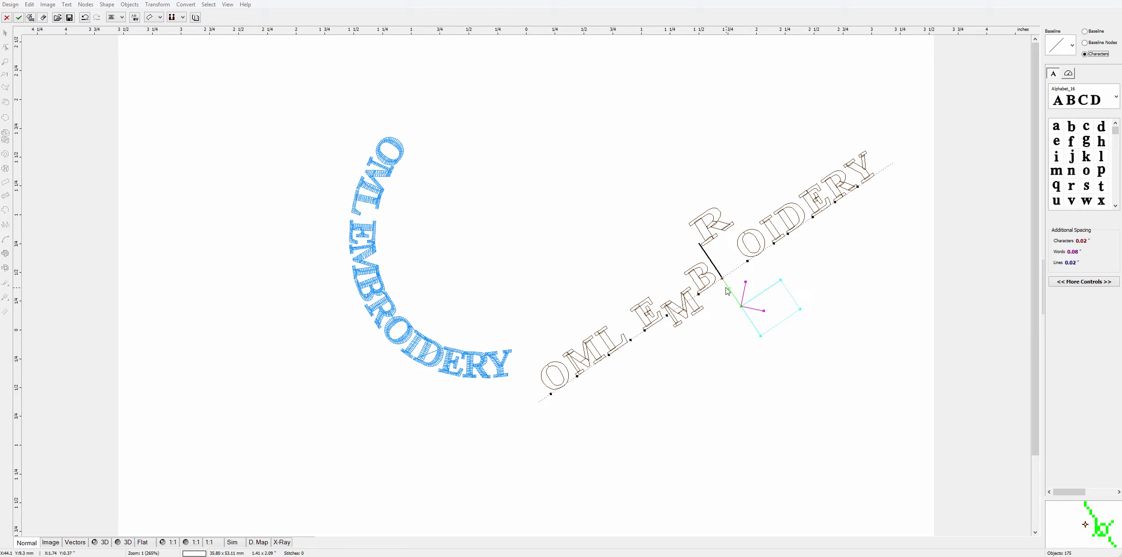
{"action": "left_click_drag", "start_coordinate": [729, 289], "coordinate": [729, 294]}
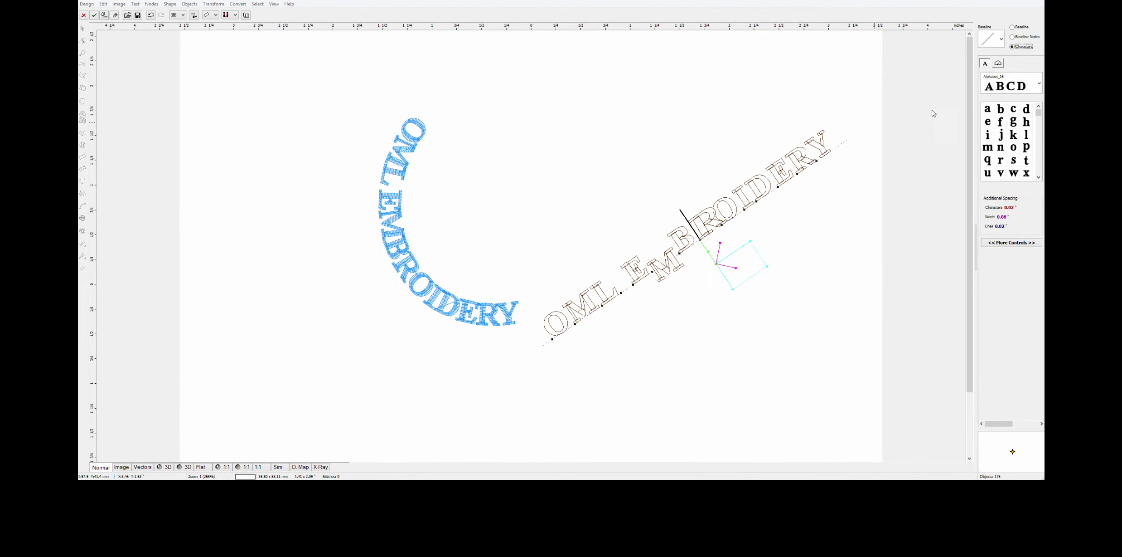
Step: Change the text's font to Alphabet_28 and increase the additional spacing between characters
{"action": "left_click", "coordinate": [1039, 86]}
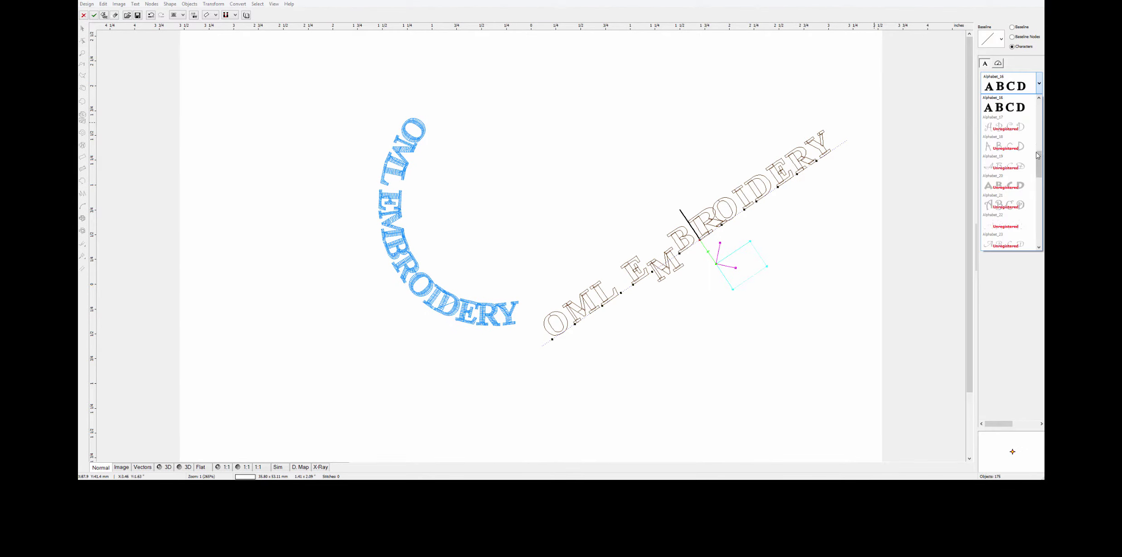
{"action": "left_click_drag", "start_coordinate": [1038, 156], "coordinate": [1031, 183]}
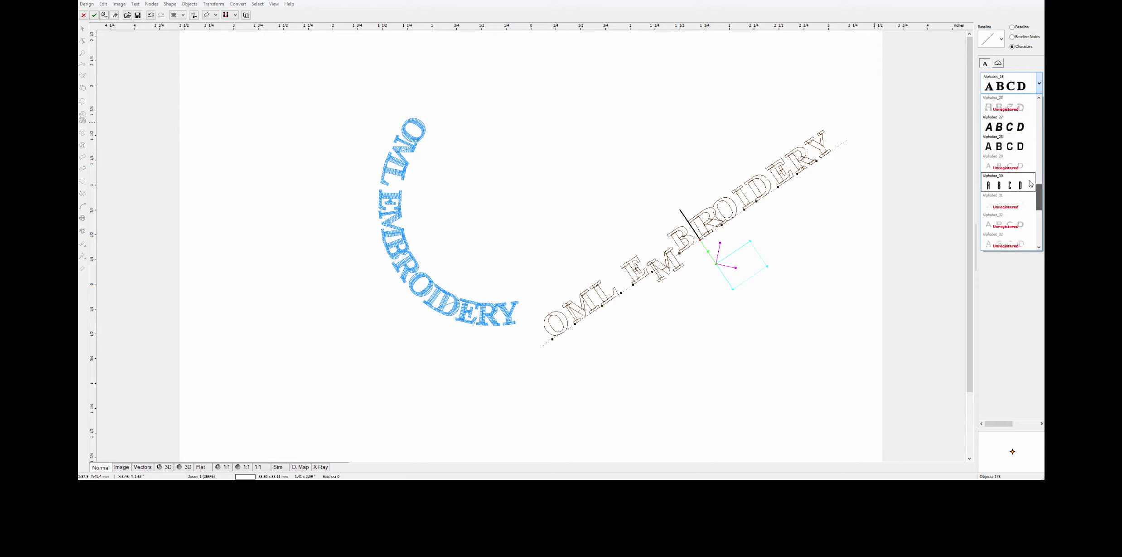
{"action": "left_click", "coordinate": [1010, 150]}
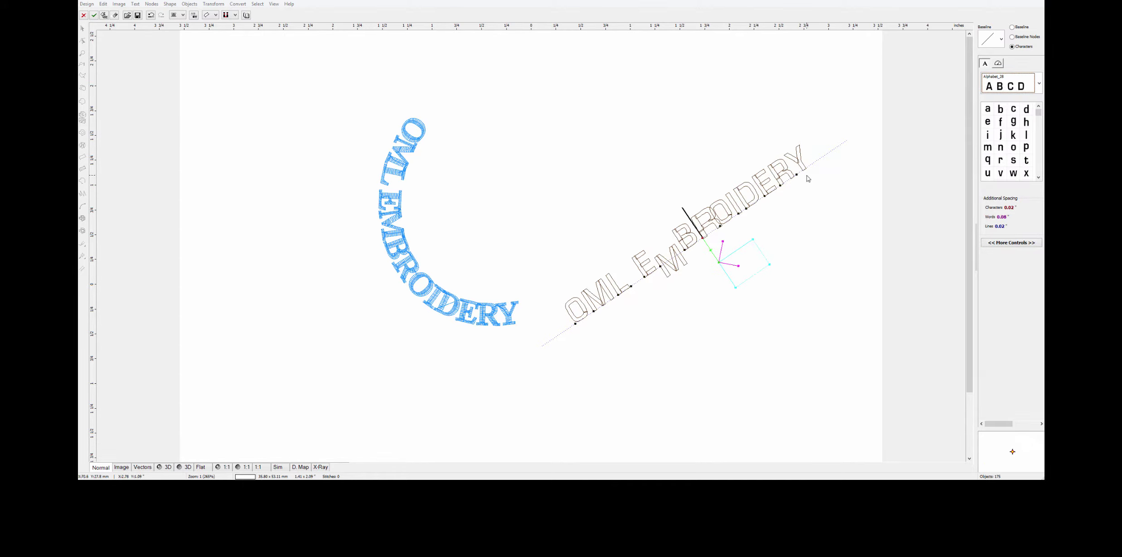
{"action": "left_click", "coordinate": [1010, 208]}
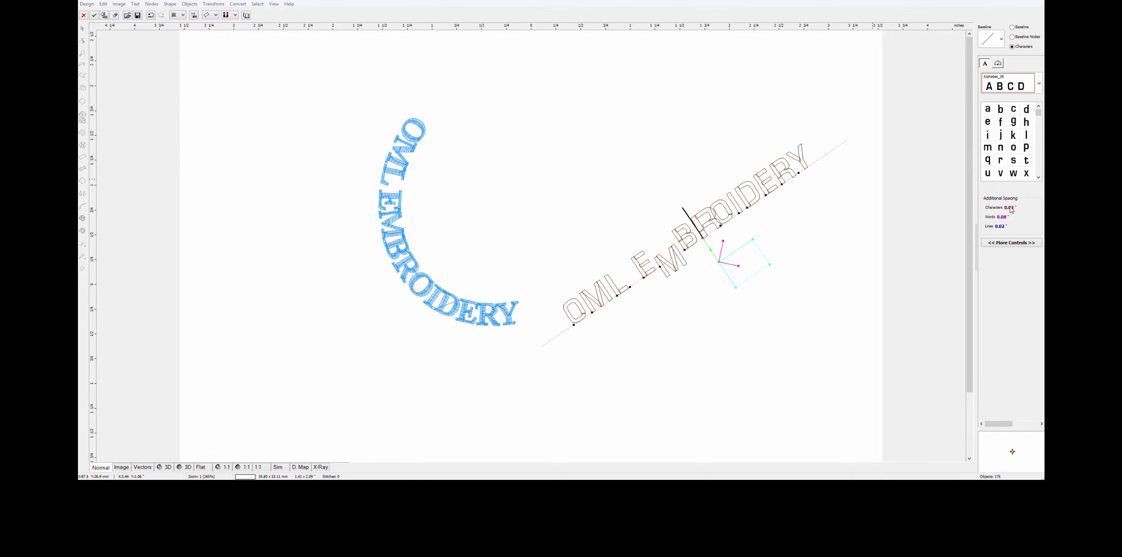
Step: Set the additional spacing between characters to 0.05" and select the last R of EMBROIDERY
{"action": "left_click", "coordinate": [1010, 209]}
{"action": "left_click", "coordinate": [1010, 208]}
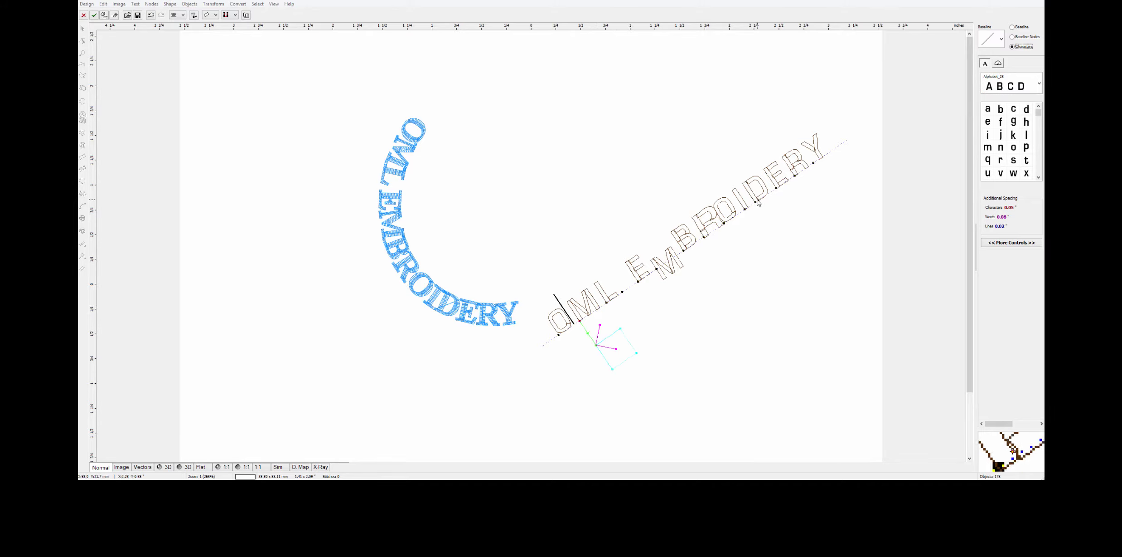
{"action": "left_click", "coordinate": [777, 192]}
{"action": "left_click", "coordinate": [801, 189]}
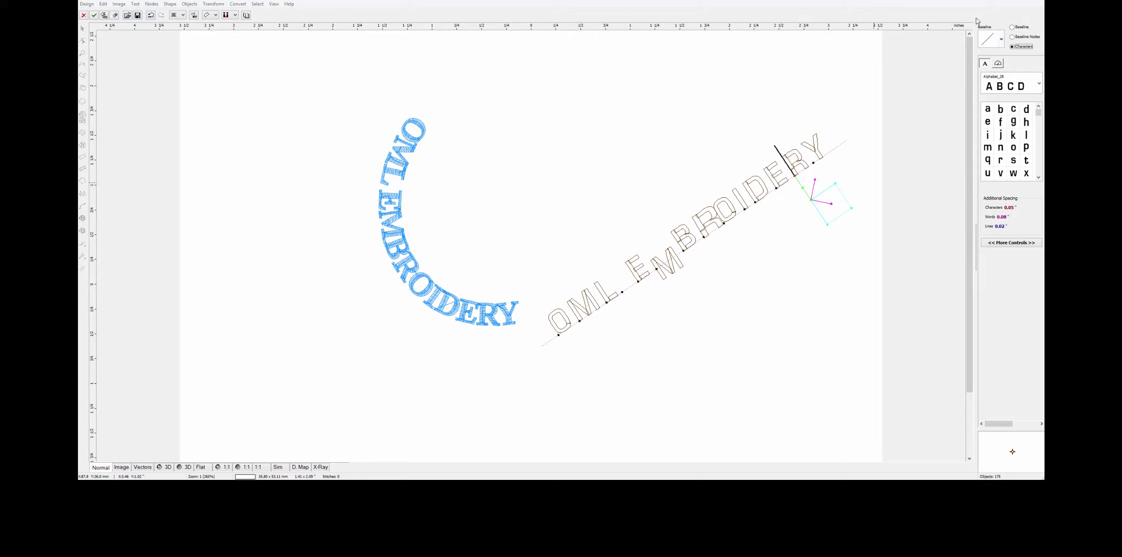
Step: Scale the whole slanted baseline down slightly from its upper end and switch to editing its nodes
{"action": "left_click", "coordinate": [1013, 27]}
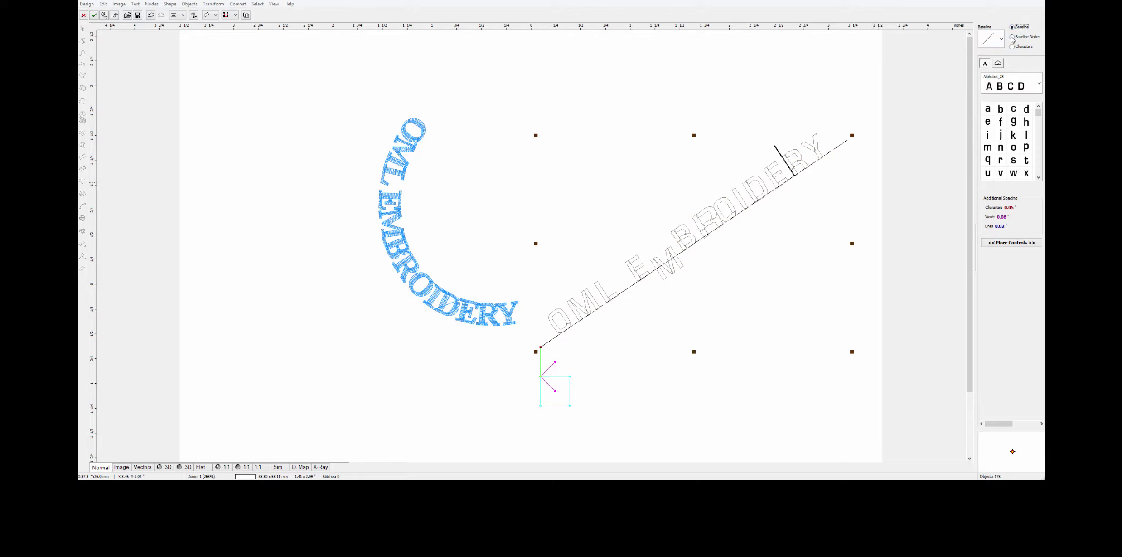
{"action": "left_click_drag", "start_coordinate": [852, 135], "coordinate": [762, 220]}
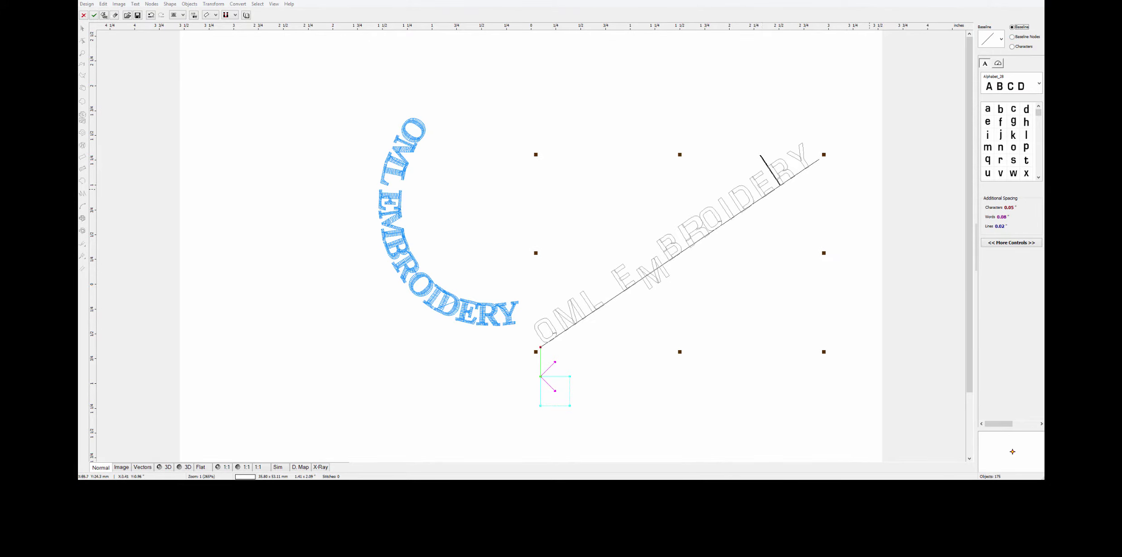
{"action": "left_click", "coordinate": [1026, 39]}
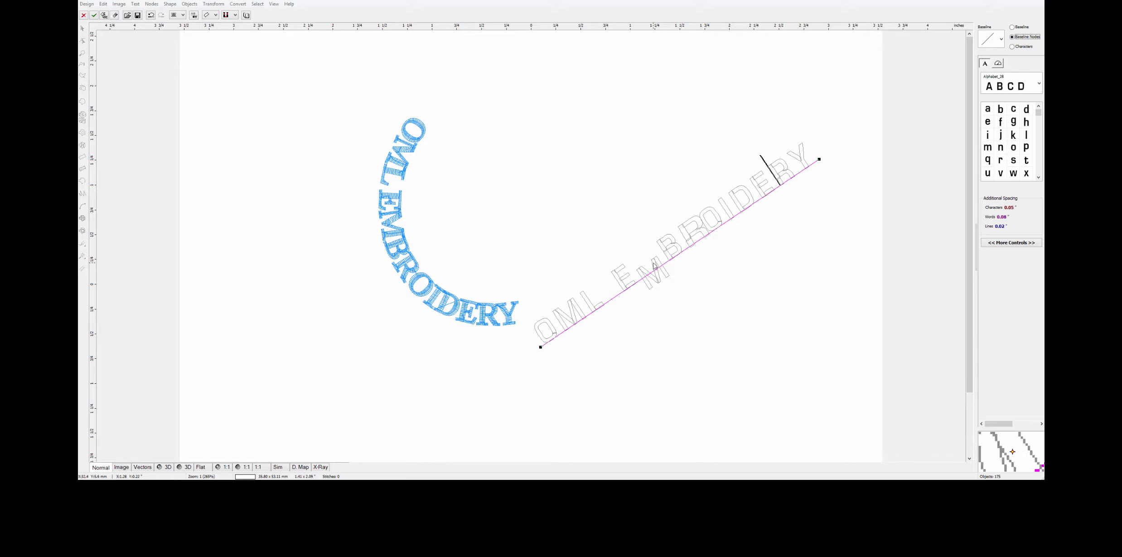
Step: Replace the slanted baseline of the text with the wave-shaped one
{"action": "left_click", "coordinate": [996, 44]}
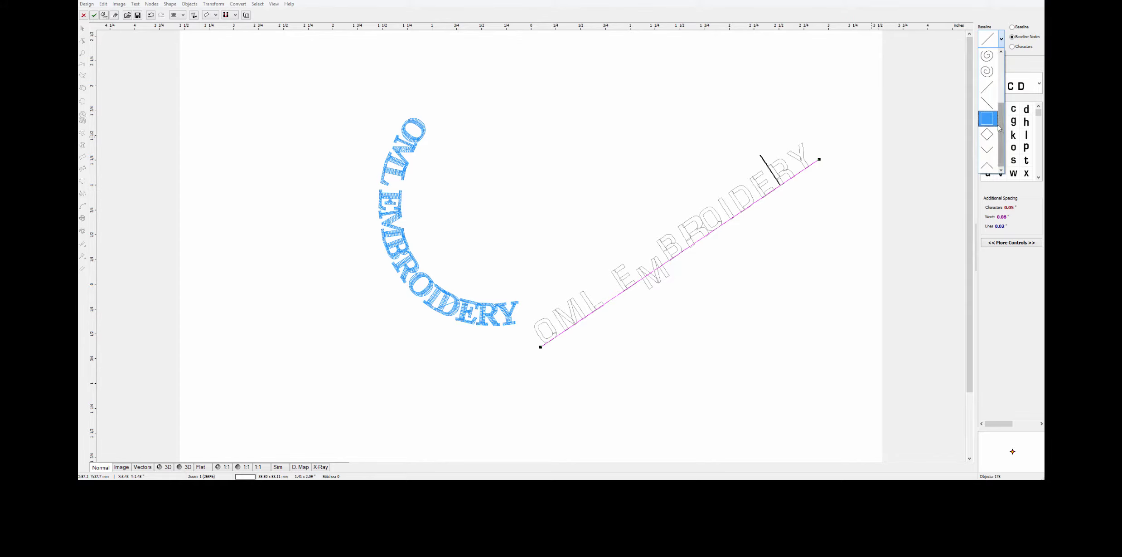
{"action": "scroll", "coordinate": [991, 127], "scroll_direction": "down", "scroll_amount": 3}
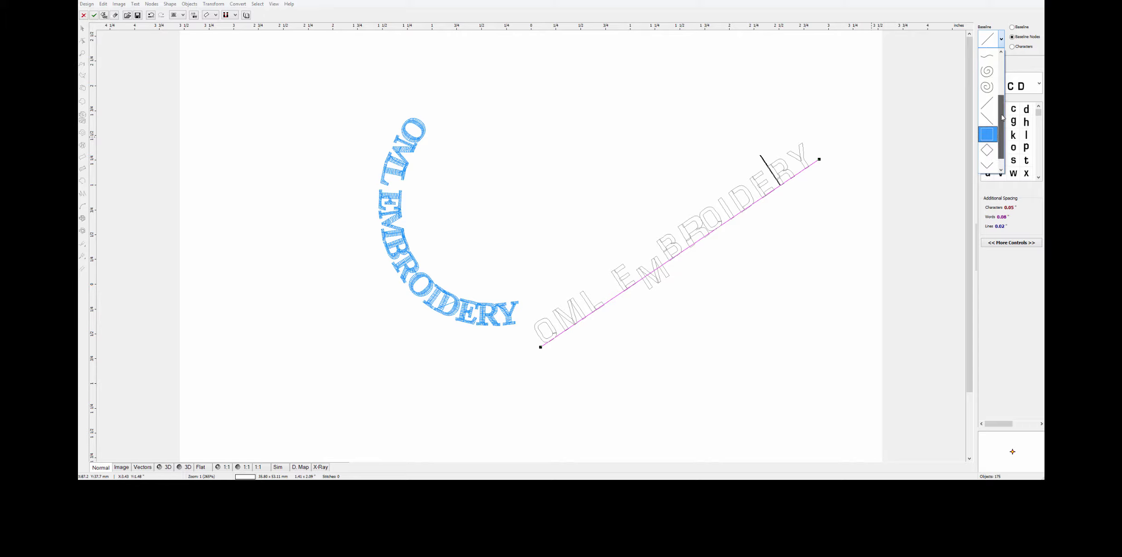
{"action": "left_click", "coordinate": [992, 88]}
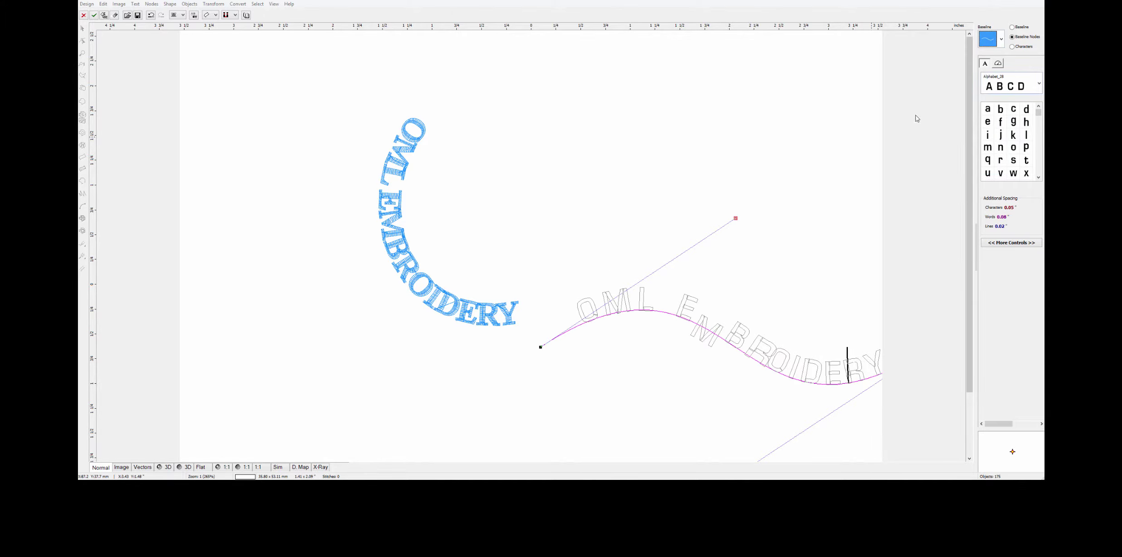
{"action": "left_click", "coordinate": [762, 272]}
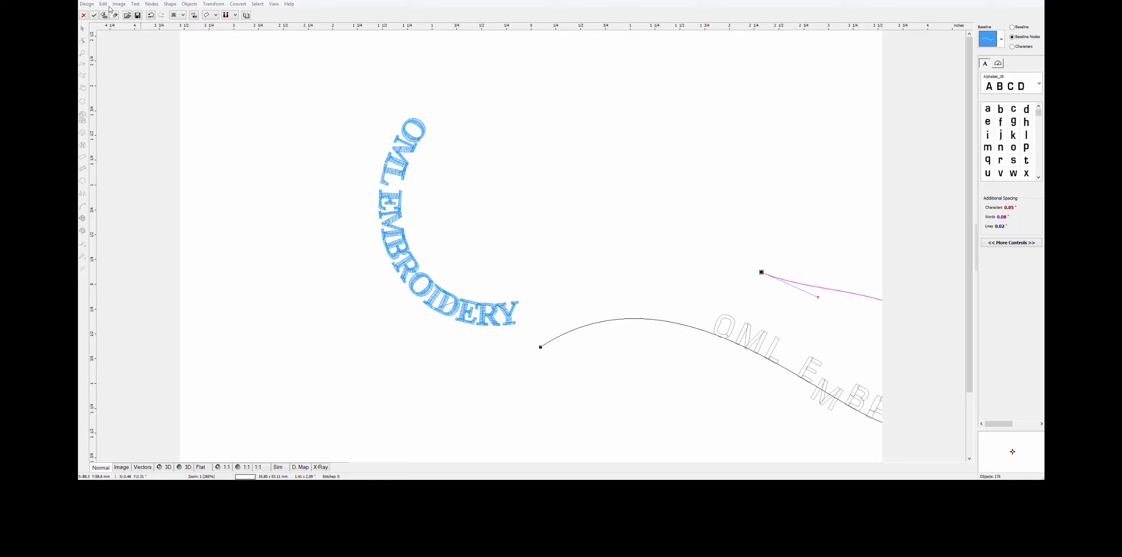
{"action": "left_click", "coordinate": [151, 16]}
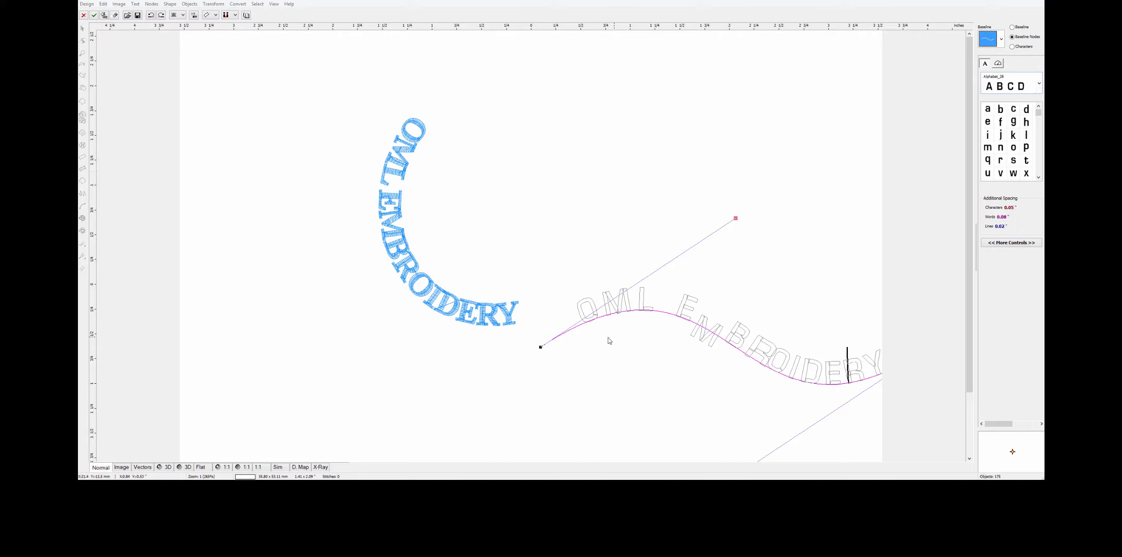
Step: Move the wavy text up and left over the page centre, then flatten its wave with both curve handles and apply the text
{"action": "left_click", "coordinate": [1013, 27]}
{"action": "mouse_move", "coordinate": [811, 341]}
{"action": "left_mouse_down"}
{"action": "mouse_move", "coordinate": [794, 336]}
{"action": "mouse_move", "coordinate": [736, 222]}
{"action": "mouse_move", "coordinate": [665, 165]}
{"action": "mouse_move", "coordinate": [668, 199]}
{"action": "left_mouse_up"}
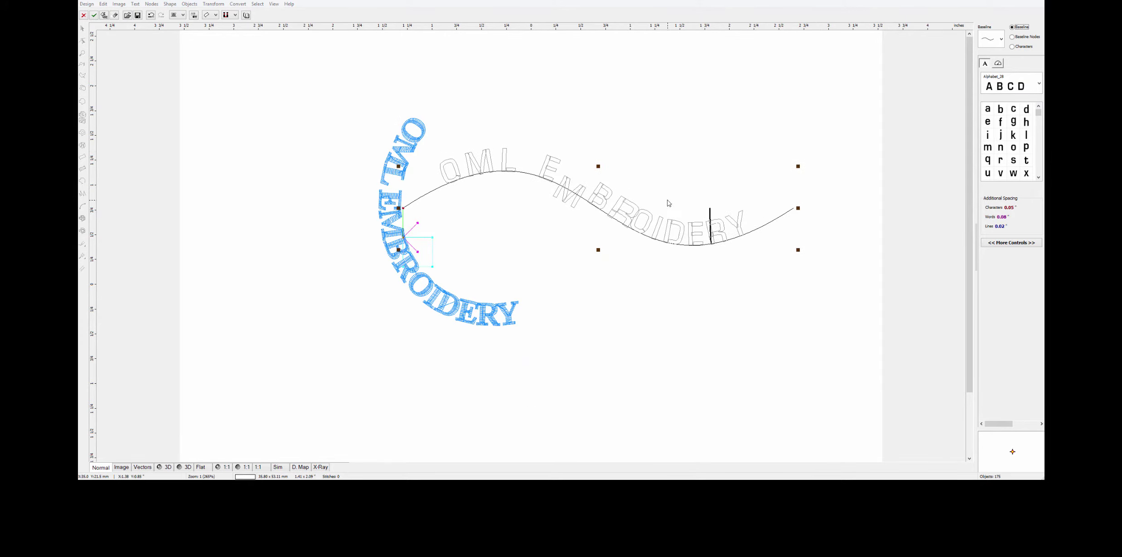
{"action": "left_click", "coordinate": [1012, 37]}
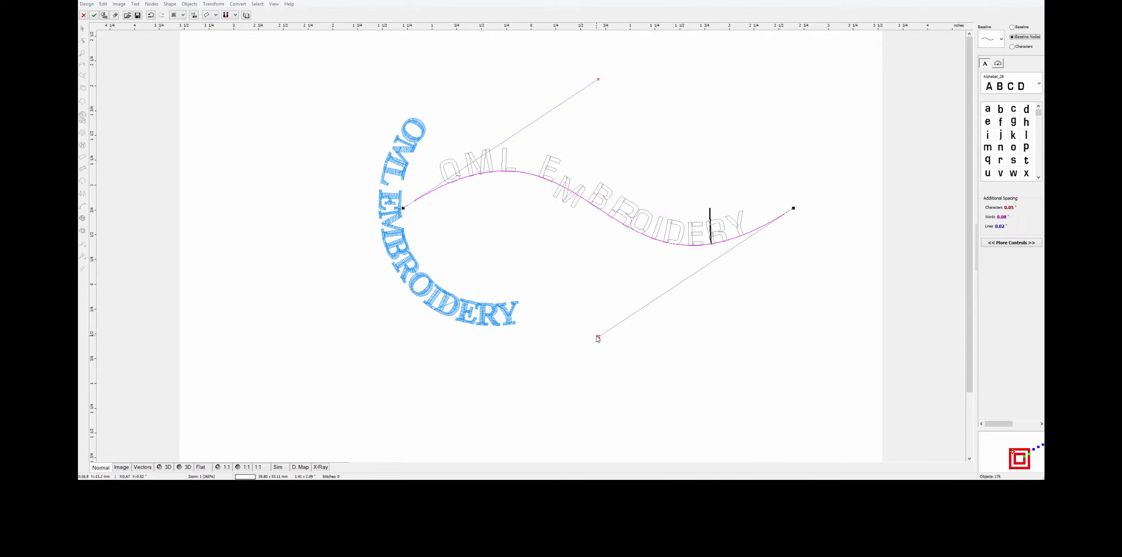
{"action": "left_click_drag", "start_coordinate": [597, 336], "coordinate": [586, 257]}
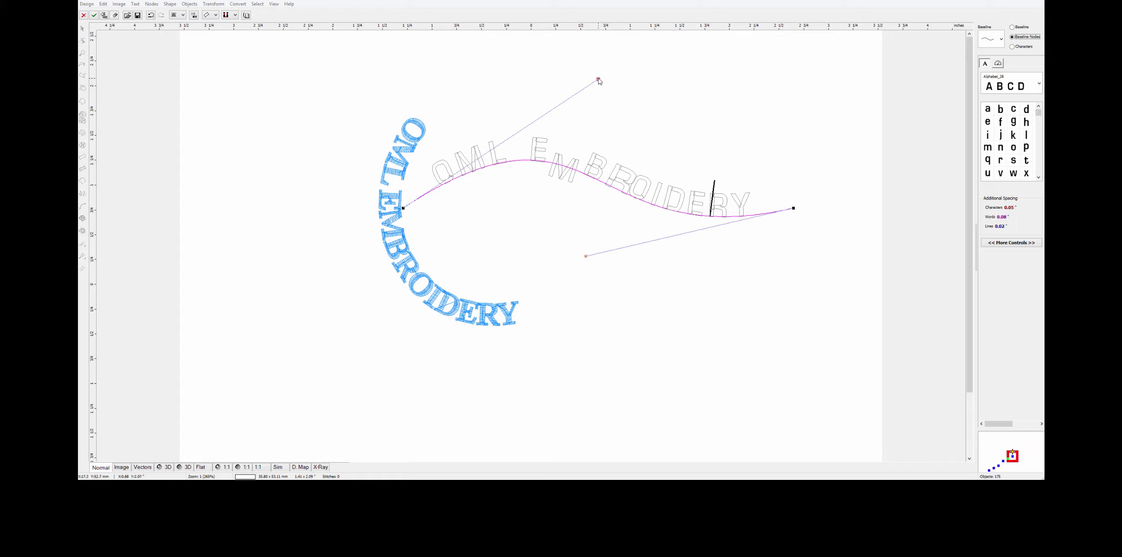
{"action": "left_click_drag", "start_coordinate": [598, 79], "coordinate": [610, 126]}
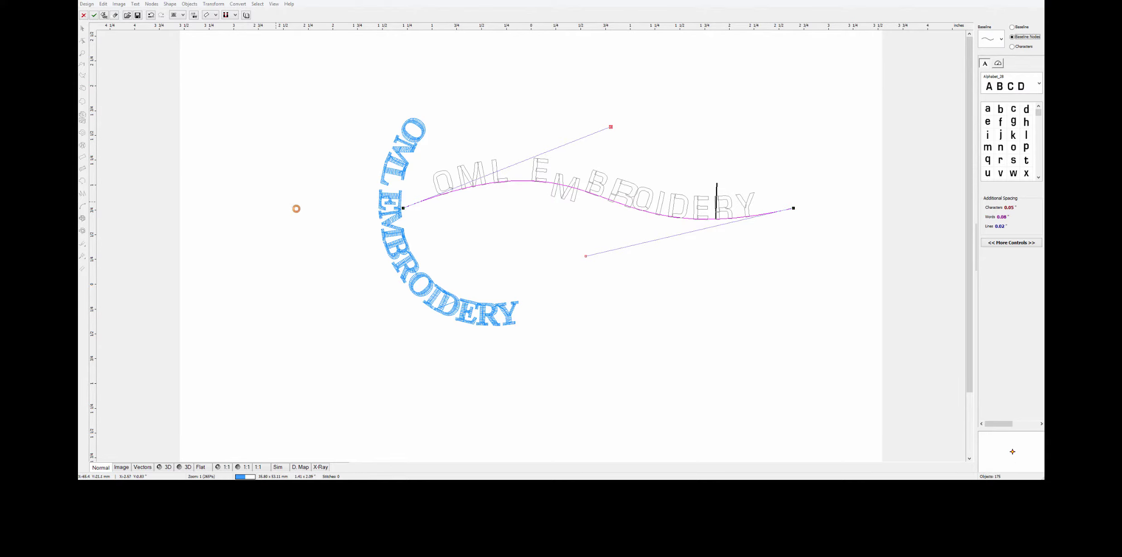
{"action": "left_click", "coordinate": [363, 235]}
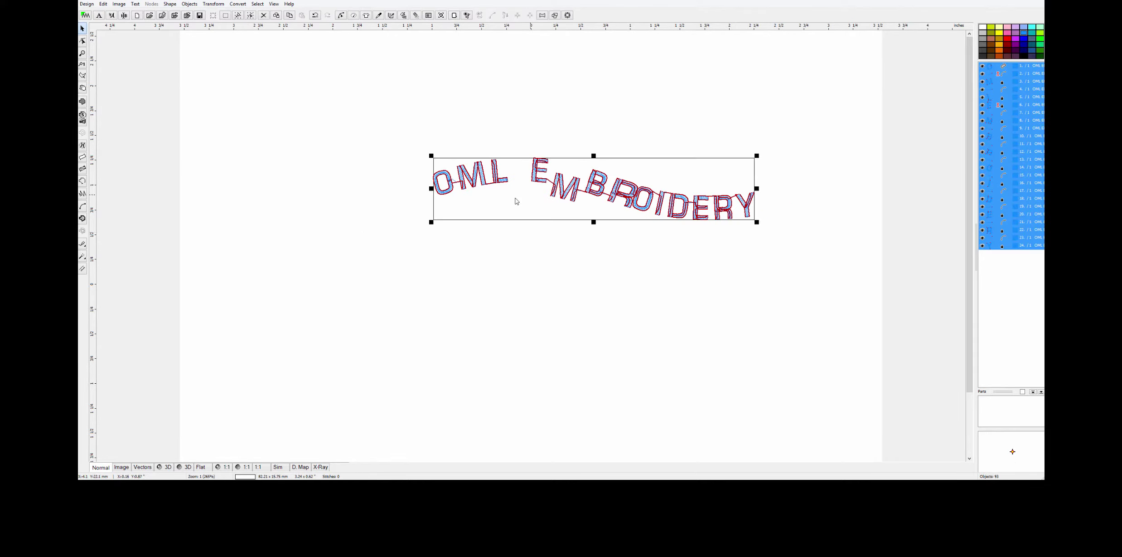
Step: Move the stitched lettering down and to the left and reopen its text for editing
{"action": "left_click_drag", "start_coordinate": [516, 201], "coordinate": [439, 243]}
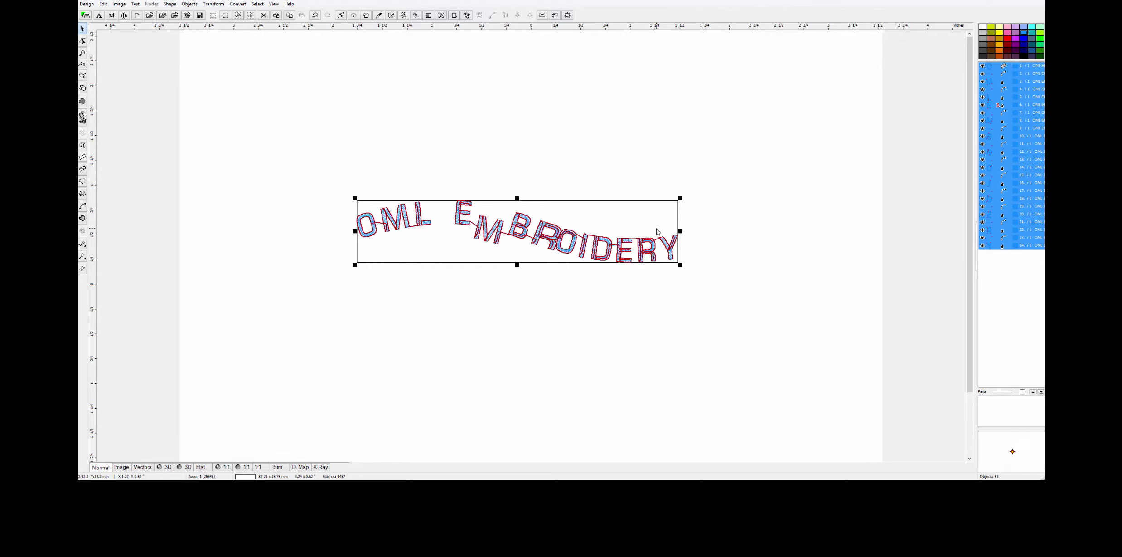
{"action": "right_click", "coordinate": [535, 234]}
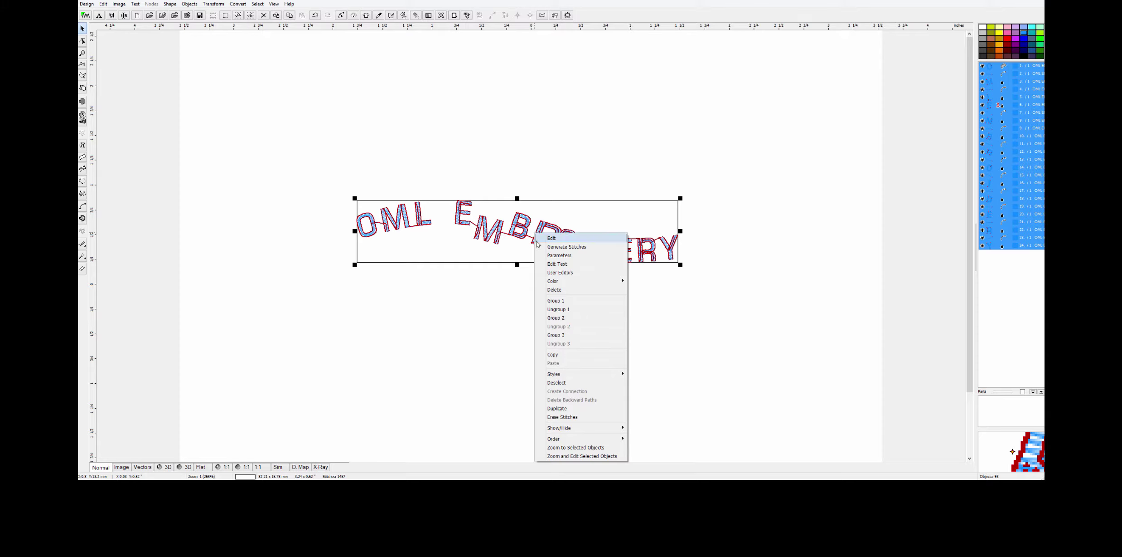
{"action": "left_click", "coordinate": [568, 266]}
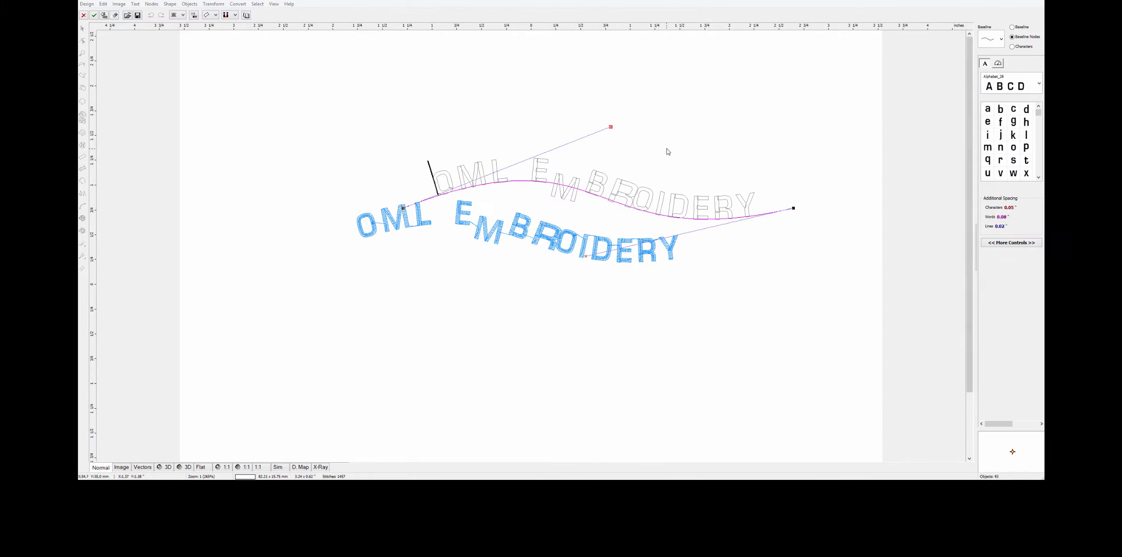
Step: Flatten the first bend of the wavy baseline slightly by lowering its upper curve handle
{"action": "left_click", "coordinate": [747, 164]}
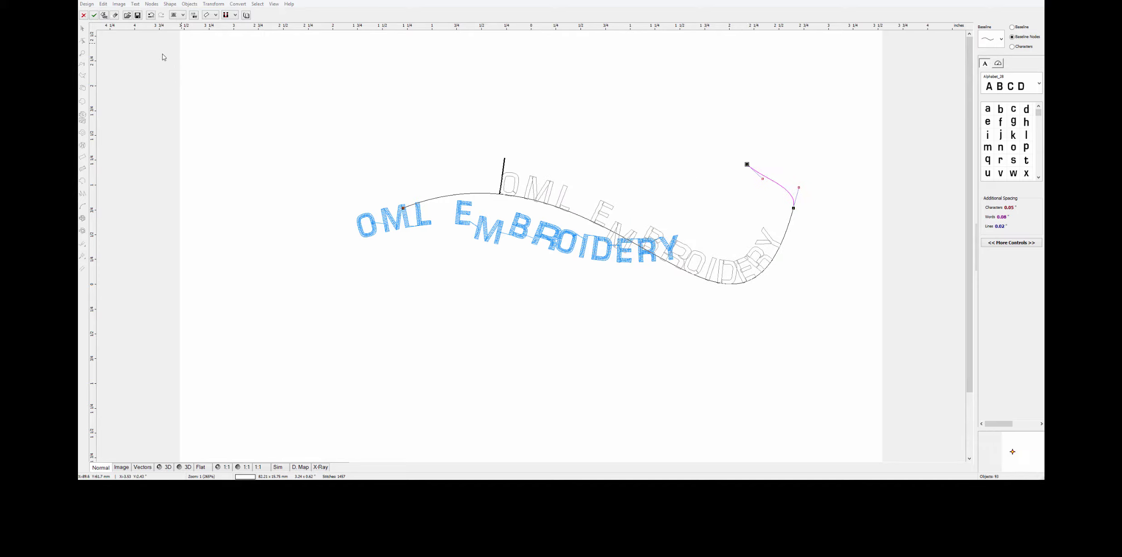
{"action": "left_click", "coordinate": [151, 15]}
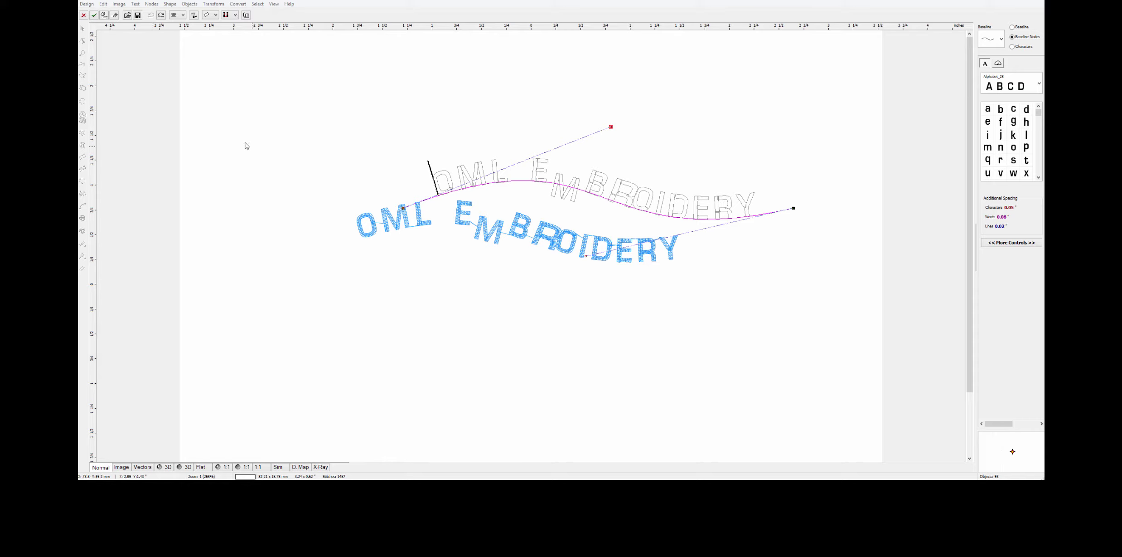
{"action": "left_click_drag", "start_coordinate": [611, 127], "coordinate": [614, 137]}
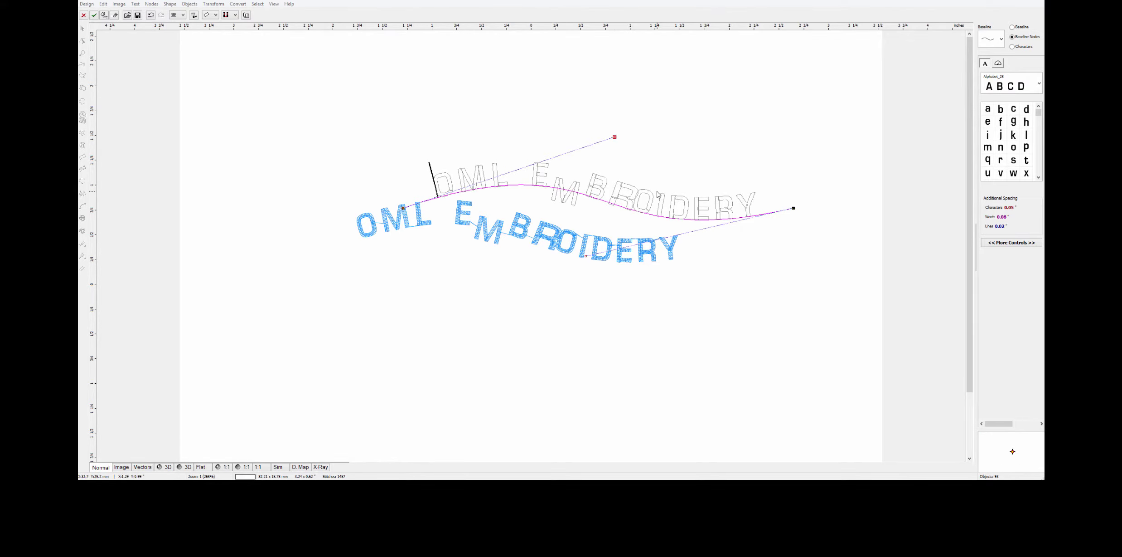
Step: Switch to editing individual characters, select the first R of EMBROIDERY and open the stitch object type choices
{"action": "left_click", "coordinate": [1013, 47]}
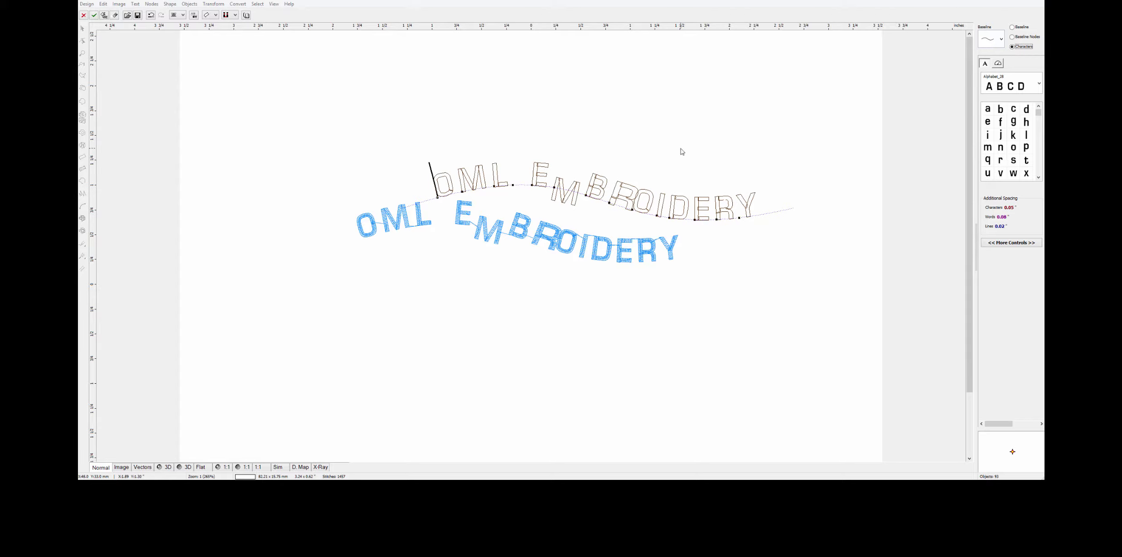
{"action": "left_click", "coordinate": [618, 195]}
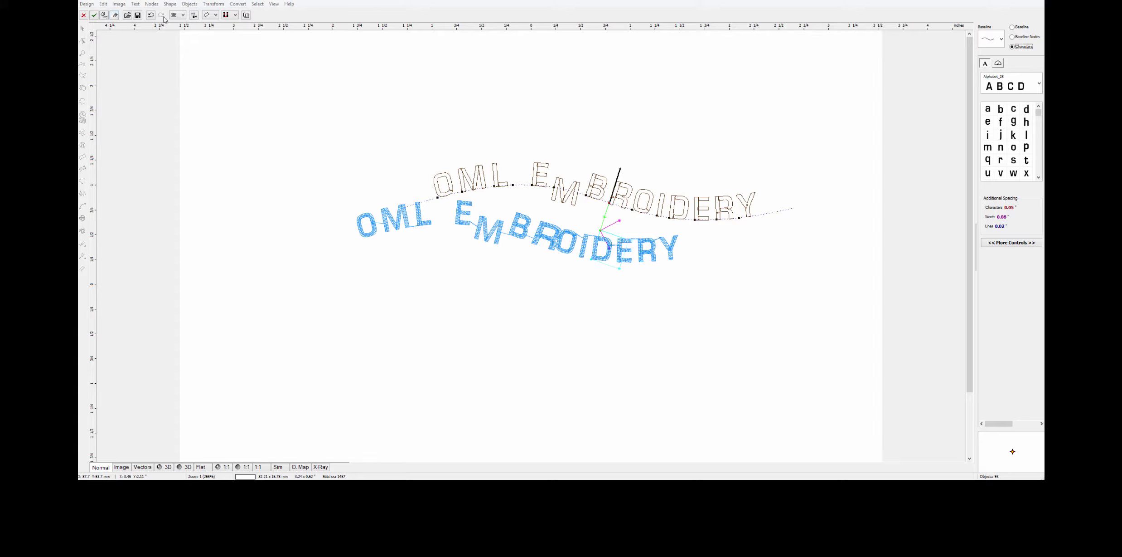
{"action": "left_click", "coordinate": [194, 15]}
{"action": "left_click", "coordinate": [194, 16]}
{"action": "left_click", "coordinate": [215, 15]}
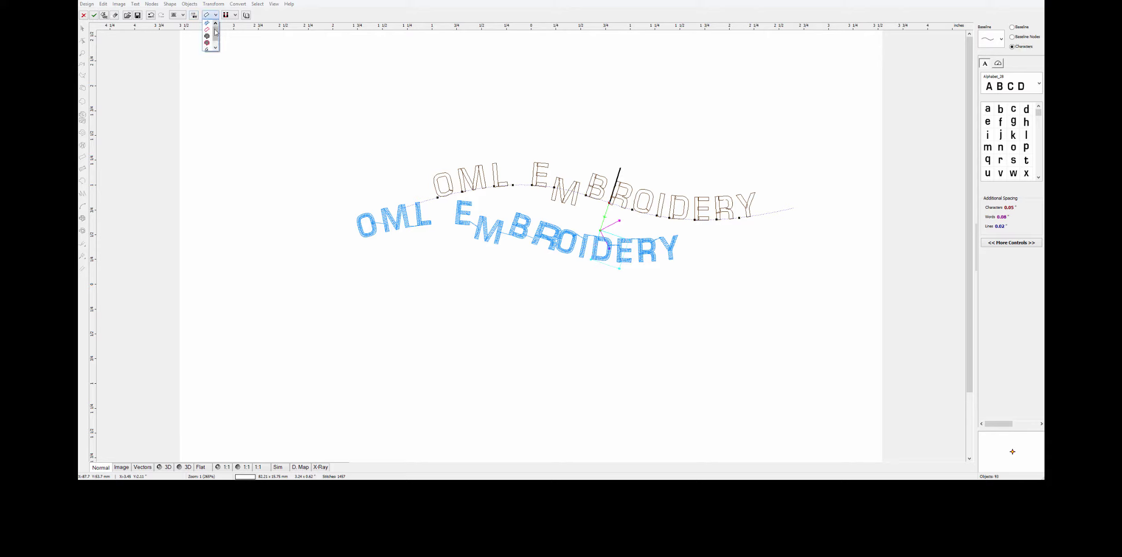
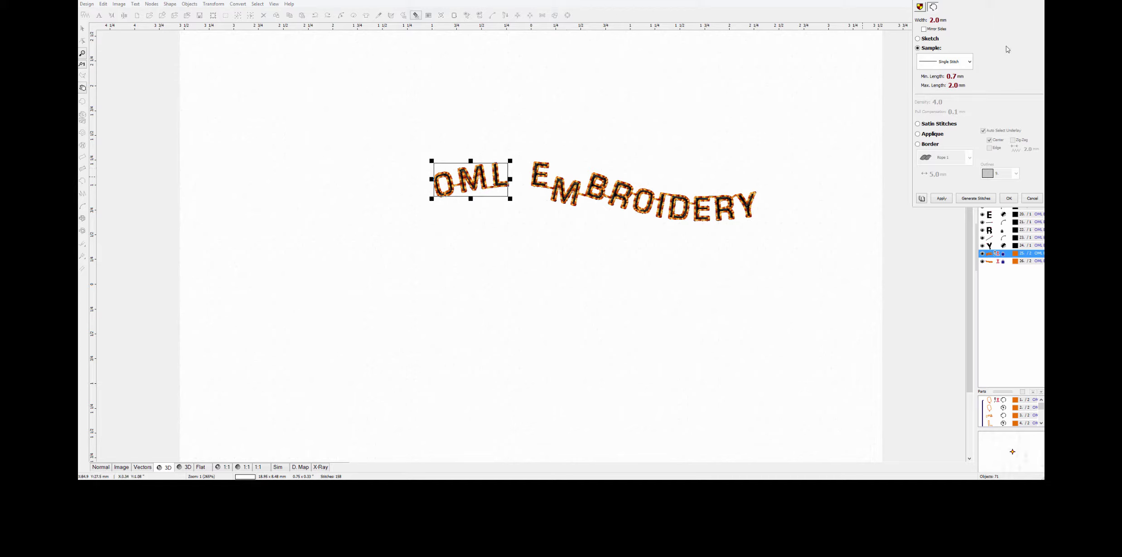
Step: Try the Sketch style and the Needles sample on the outline of OML
{"action": "left_click", "coordinate": [919, 39]}
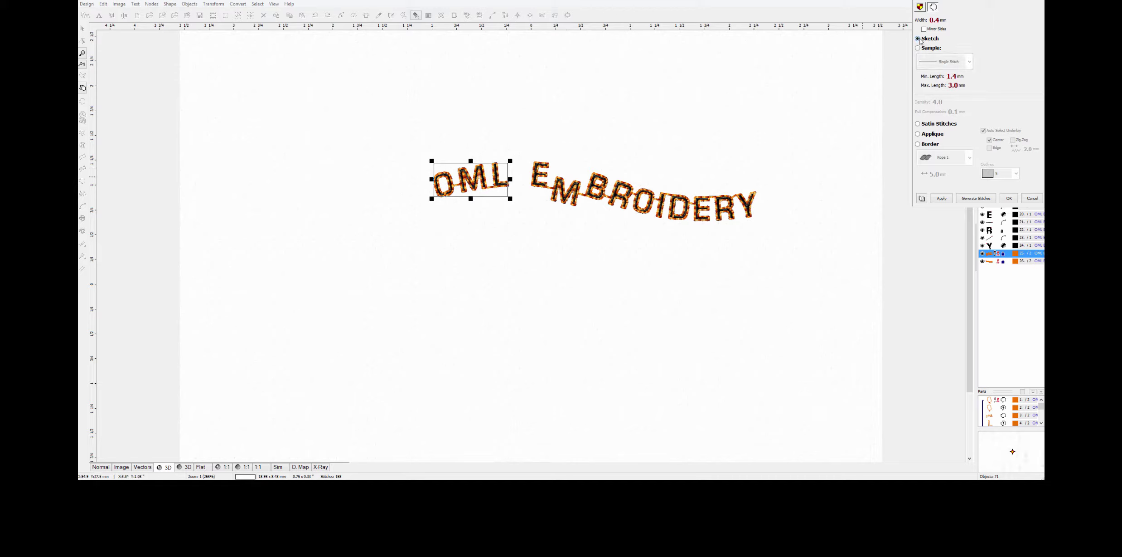
{"action": "left_click", "coordinate": [941, 199]}
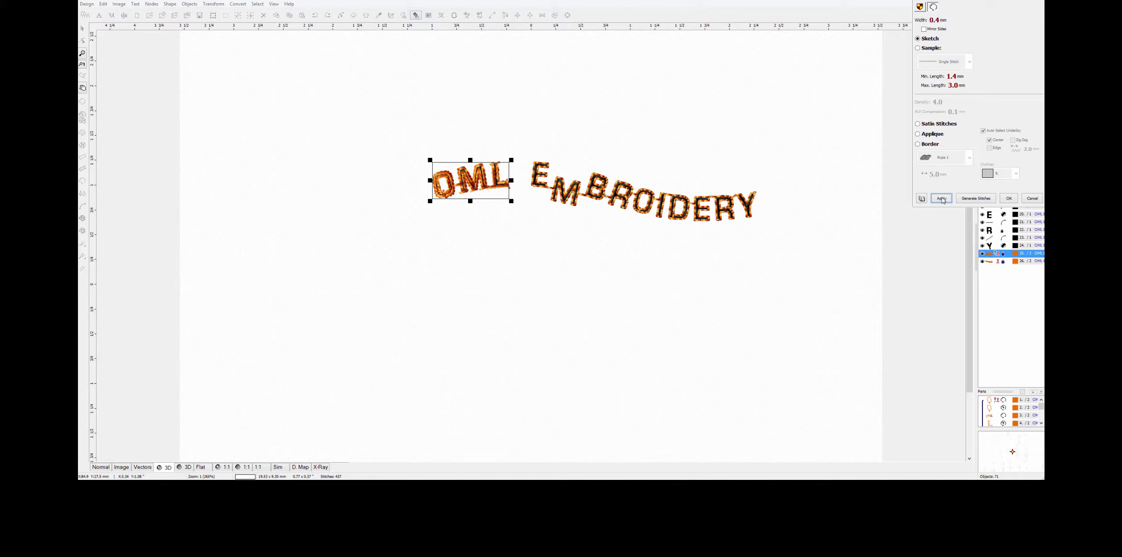
{"action": "left_click", "coordinate": [926, 49]}
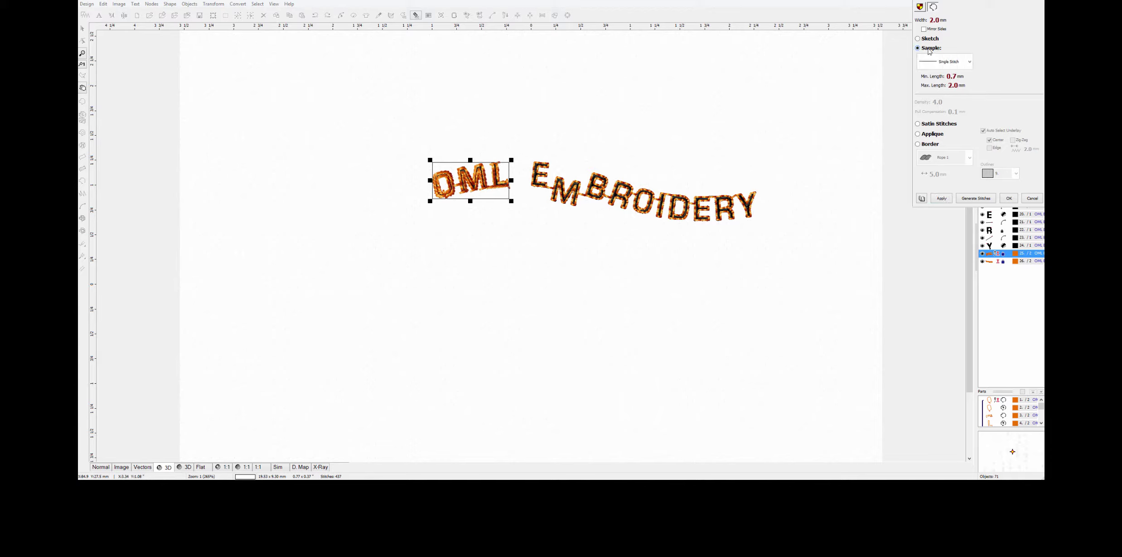
{"action": "left_click", "coordinate": [970, 63]}
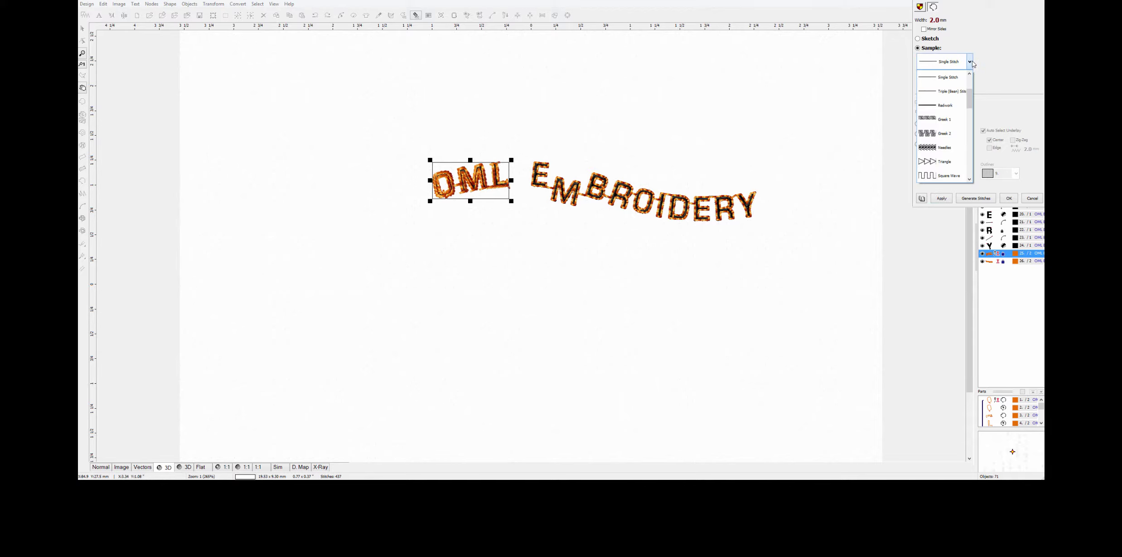
{"action": "left_click", "coordinate": [928, 148]}
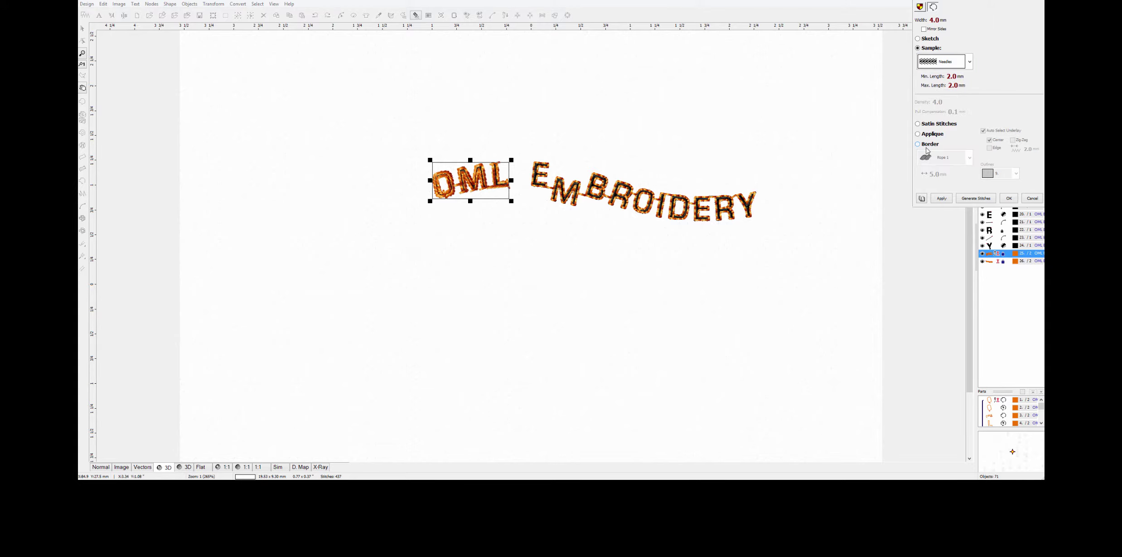
{"action": "left_click", "coordinate": [941, 201]}
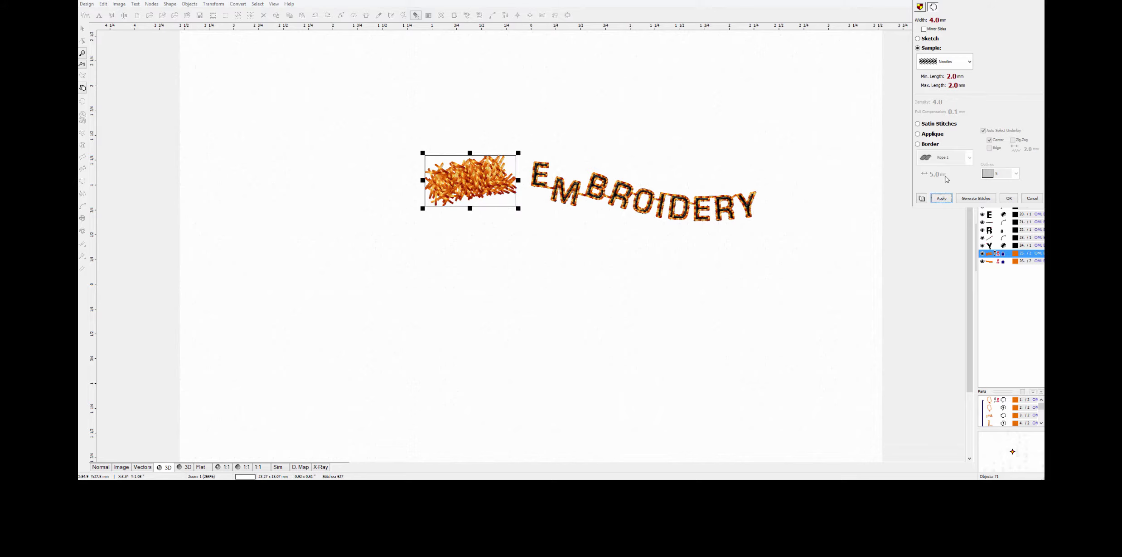
Step: Apply the Redwork sample to the outline of OML
{"action": "left_click", "coordinate": [970, 61]}
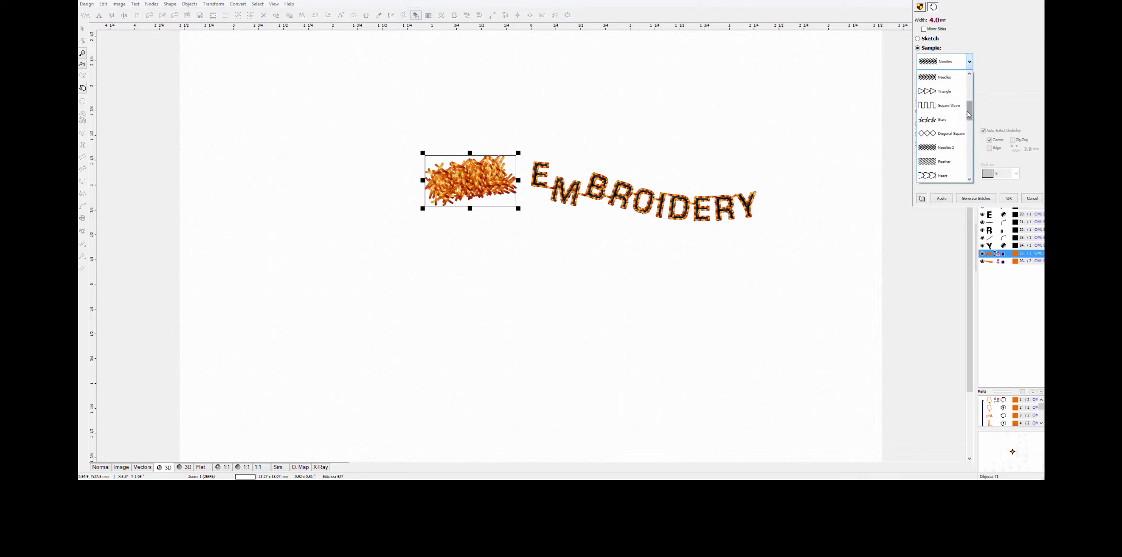
{"action": "left_click_drag", "start_coordinate": [971, 113], "coordinate": [971, 90]}
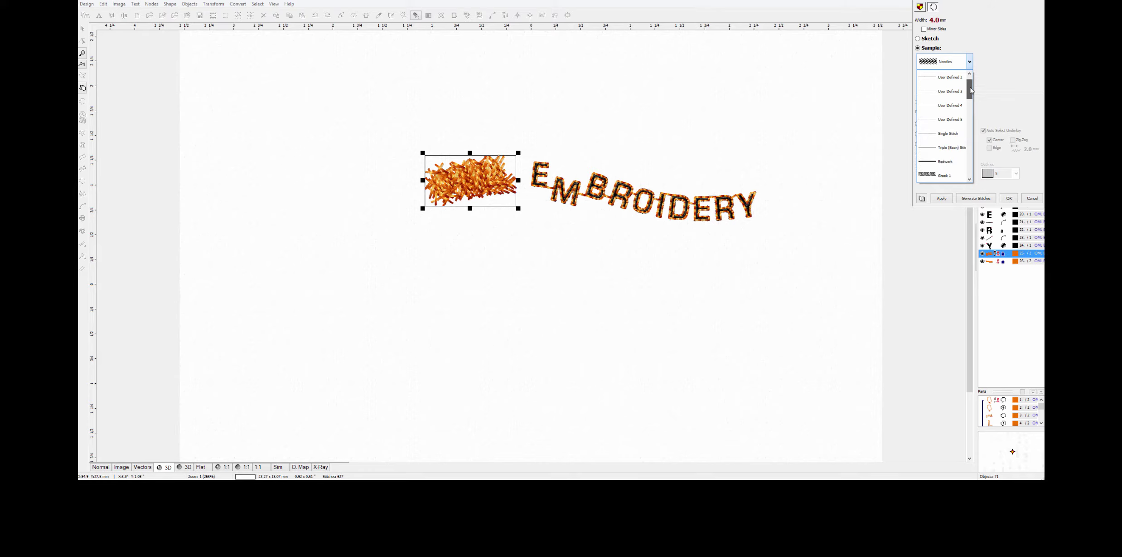
{"action": "left_click", "coordinate": [947, 161]}
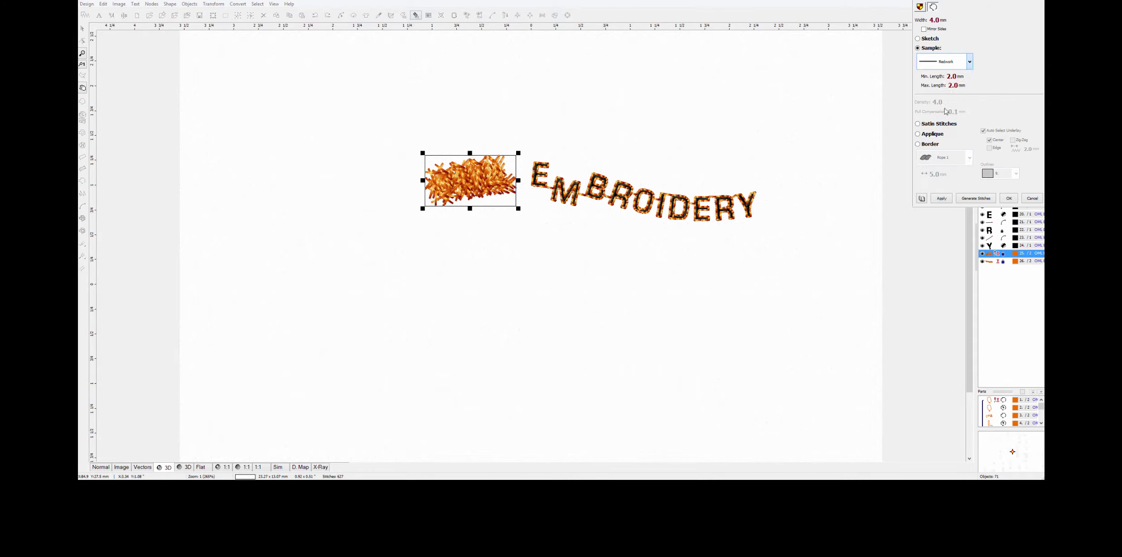
{"action": "left_click", "coordinate": [945, 199]}
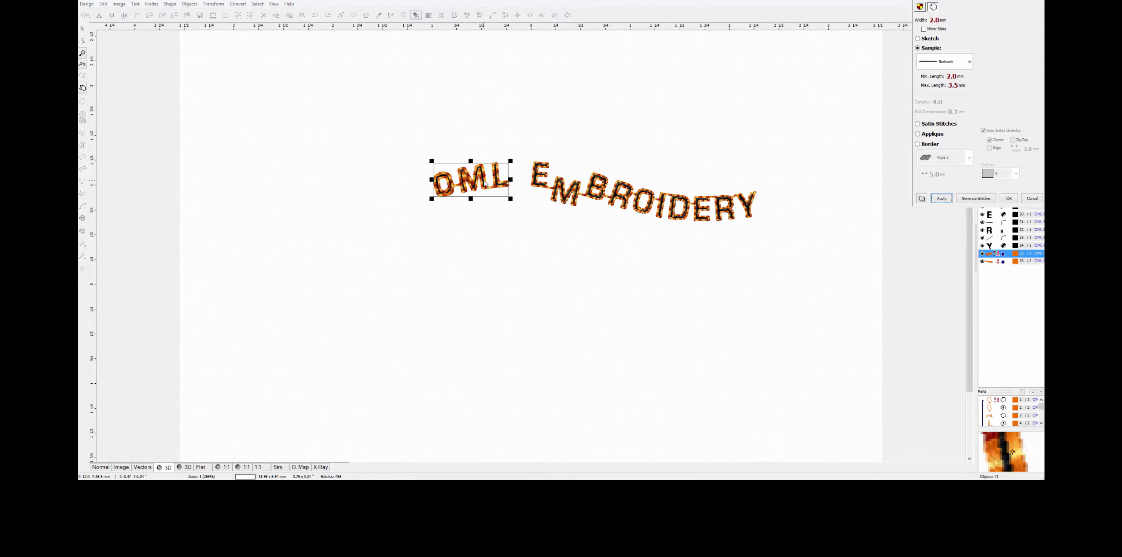
Step: Generate the Redwork outline stitches for OML, then select the whole lettering and open it for text editing
{"action": "left_click", "coordinate": [975, 198]}
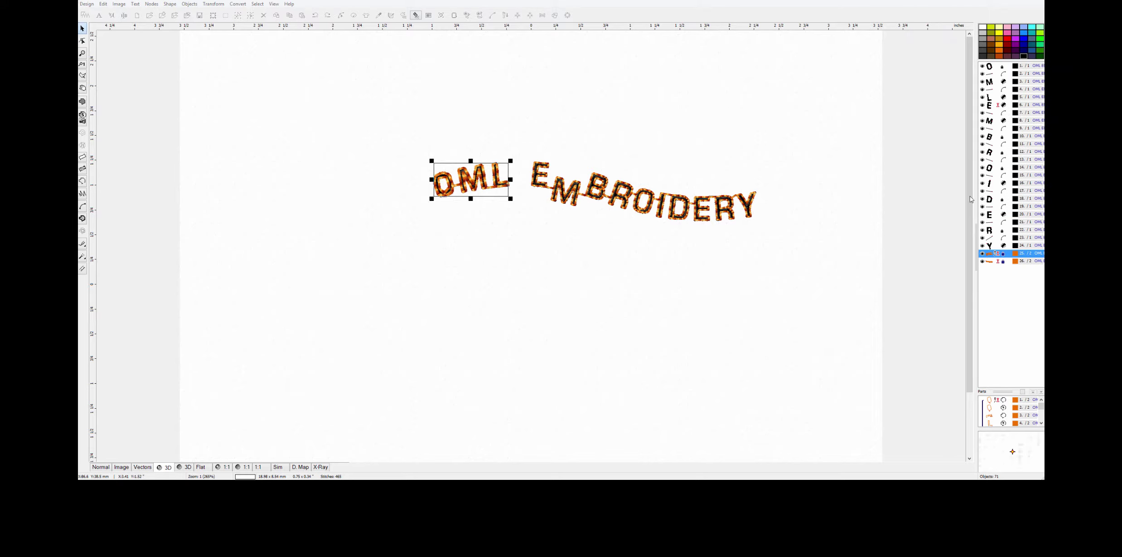
{"action": "left_click", "coordinate": [455, 133]}
{"action": "left_click_drag", "start_coordinate": [387, 137], "coordinate": [778, 236]}
{"action": "right_click", "coordinate": [641, 198]}
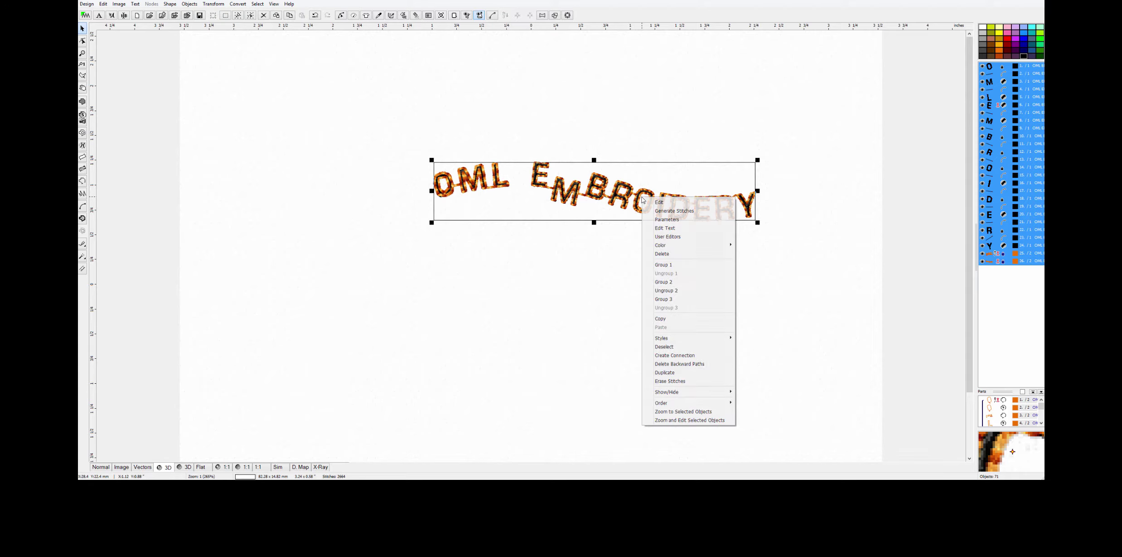
{"action": "left_click", "coordinate": [666, 228]}
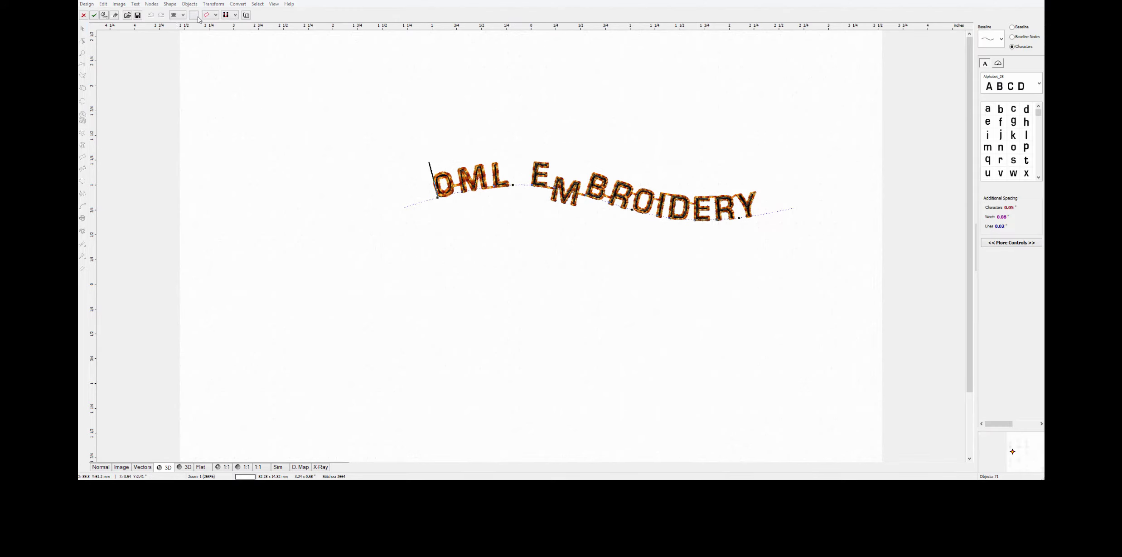
Step: Switch to baseline editing, widen the wavy baseline and place it below the stitched lettering
{"action": "left_click", "coordinate": [216, 15]}
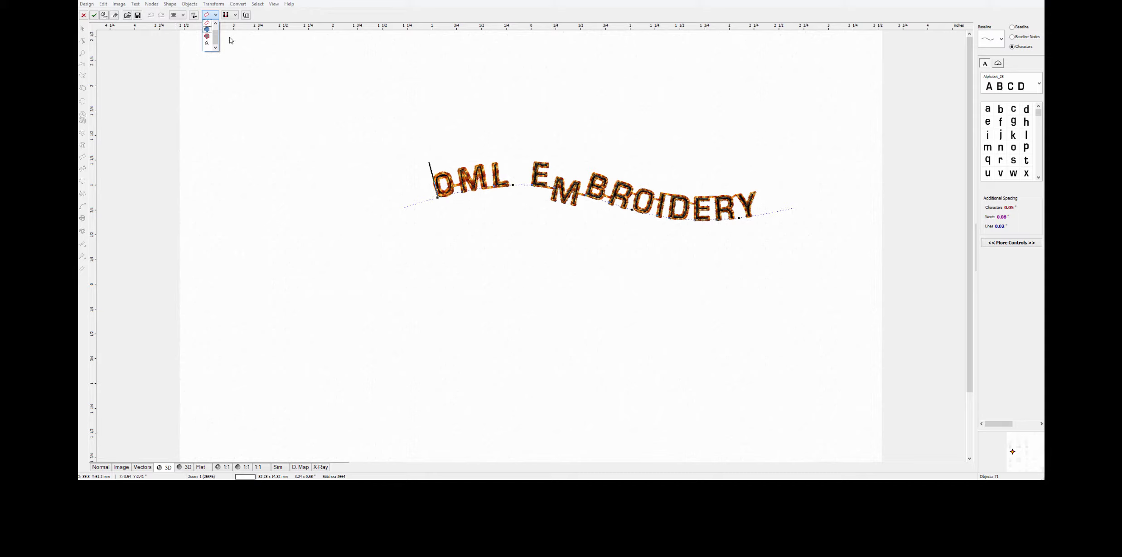
{"action": "key", "text": "Return"}
{"action": "left_click", "coordinate": [1012, 28]}
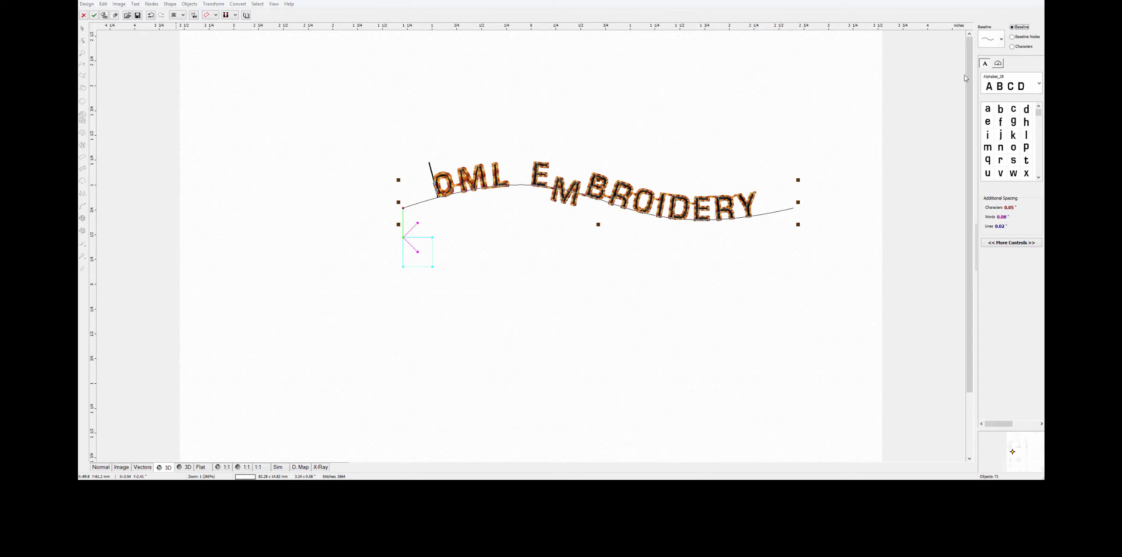
{"action": "left_click_drag", "start_coordinate": [800, 181], "coordinate": [872, 121]}
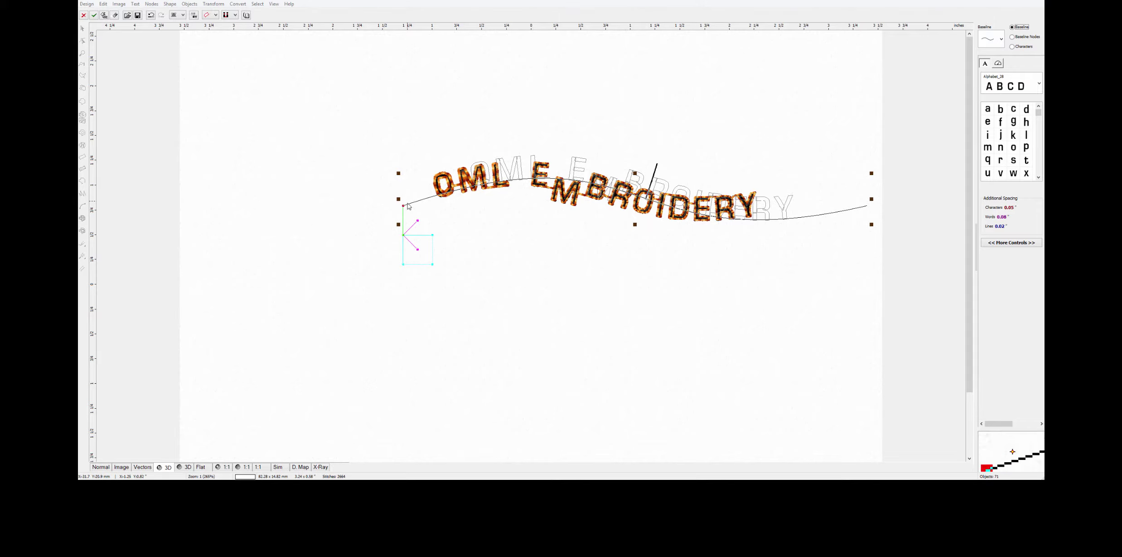
{"action": "left_click_drag", "start_coordinate": [407, 195], "coordinate": [245, 154]}
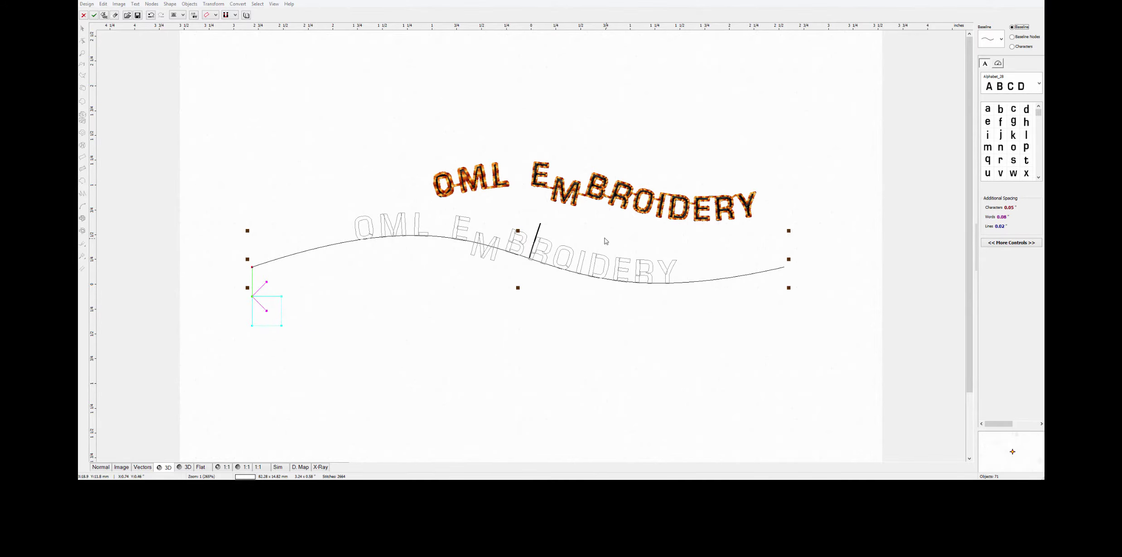
Step: Enlarge the lettering to 5.37 inches wide and 0.91 inches high with its aspect ratio kept
{"action": "left_click", "coordinate": [1022, 242]}
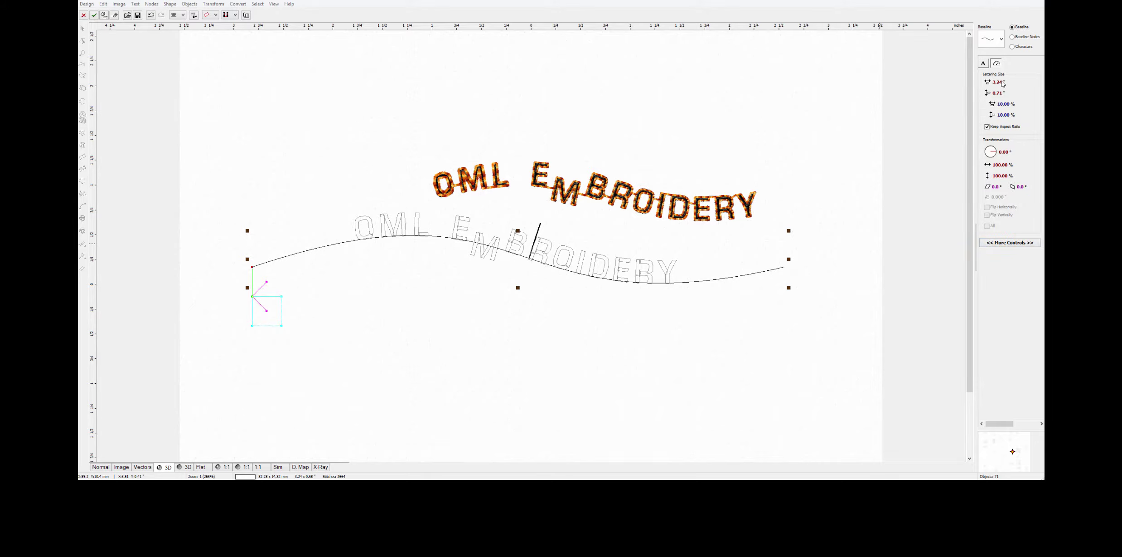
{"action": "left_click_drag", "start_coordinate": [1003, 83], "coordinate": [1007, 93]}
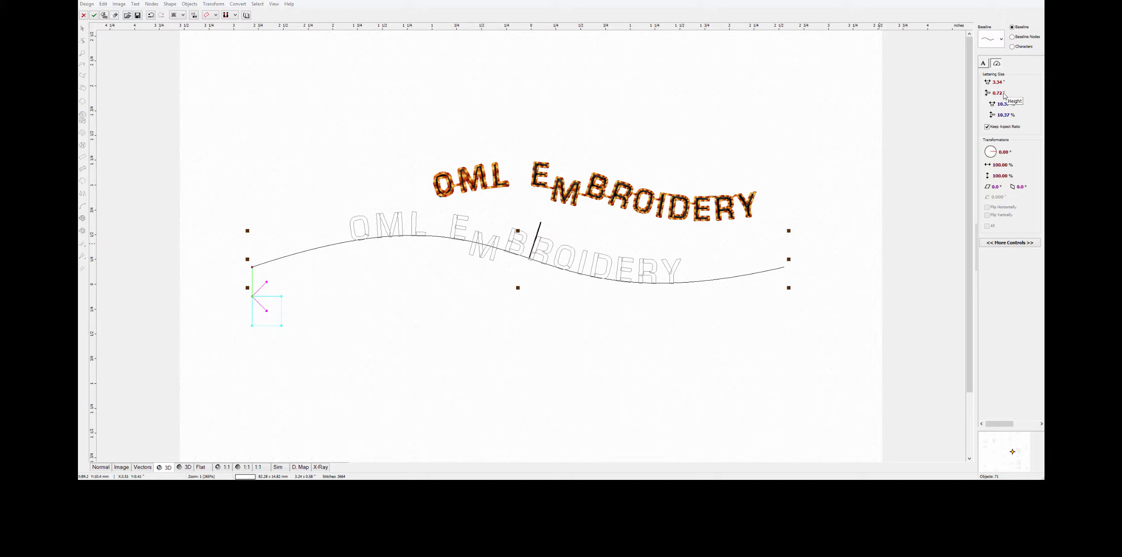
{"action": "scroll", "coordinate": [1002, 85], "scroll_direction": "up", "scroll_amount": 5}
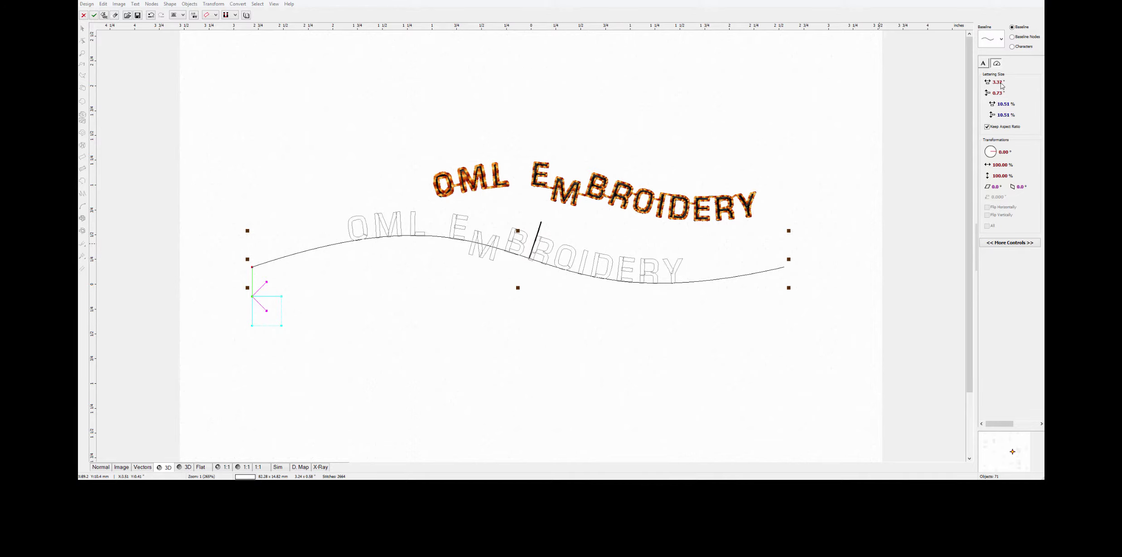
{"action": "scroll", "coordinate": [1001, 85], "scroll_direction": "up", "scroll_amount": 8}
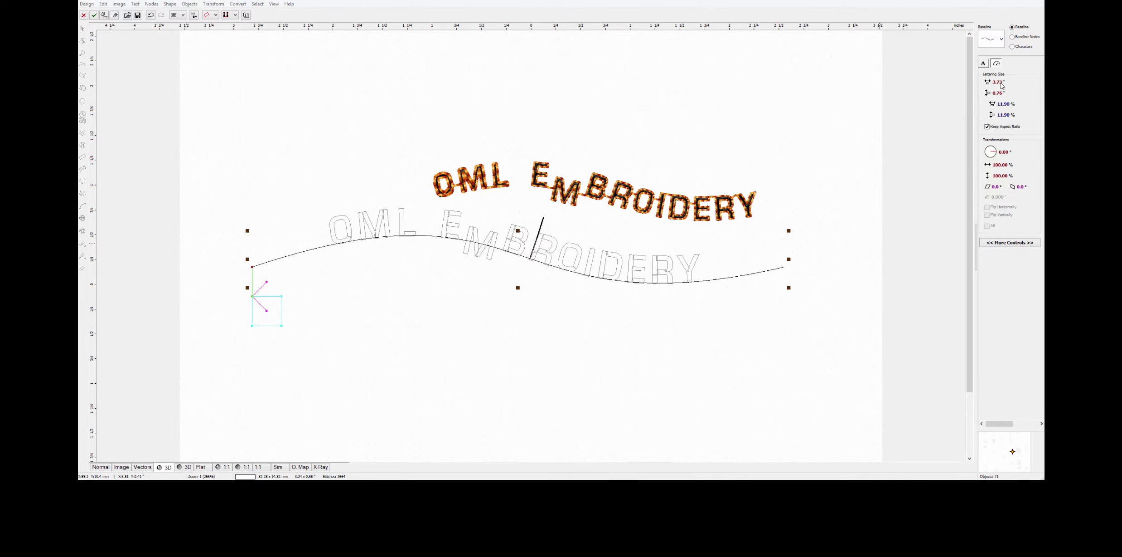
{"action": "scroll", "coordinate": [1002, 85], "scroll_direction": "up", "scroll_amount": 6}
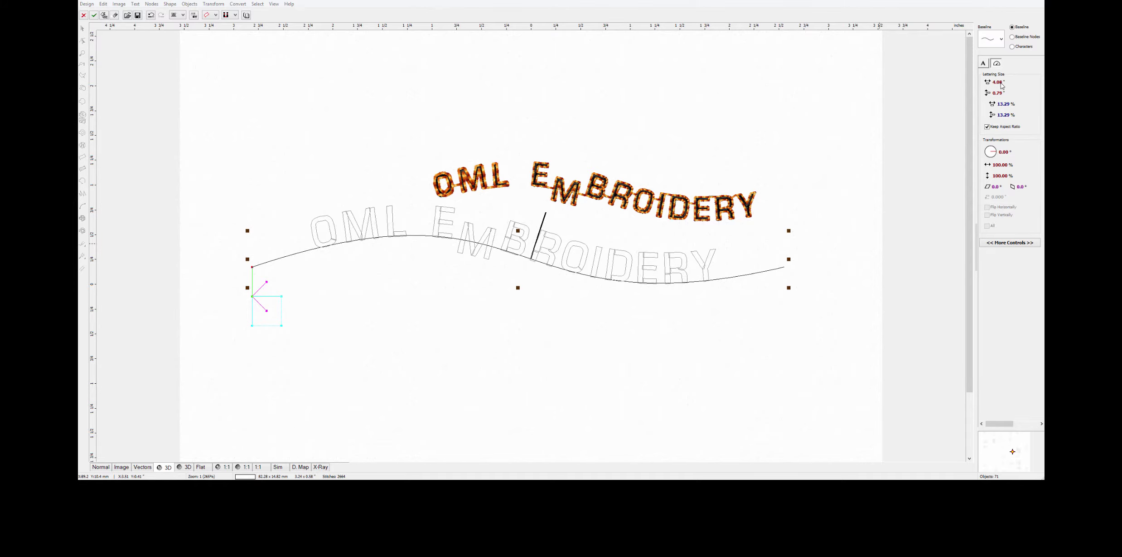
{"action": "scroll", "coordinate": [1002, 85], "scroll_direction": "up", "scroll_amount": 7}
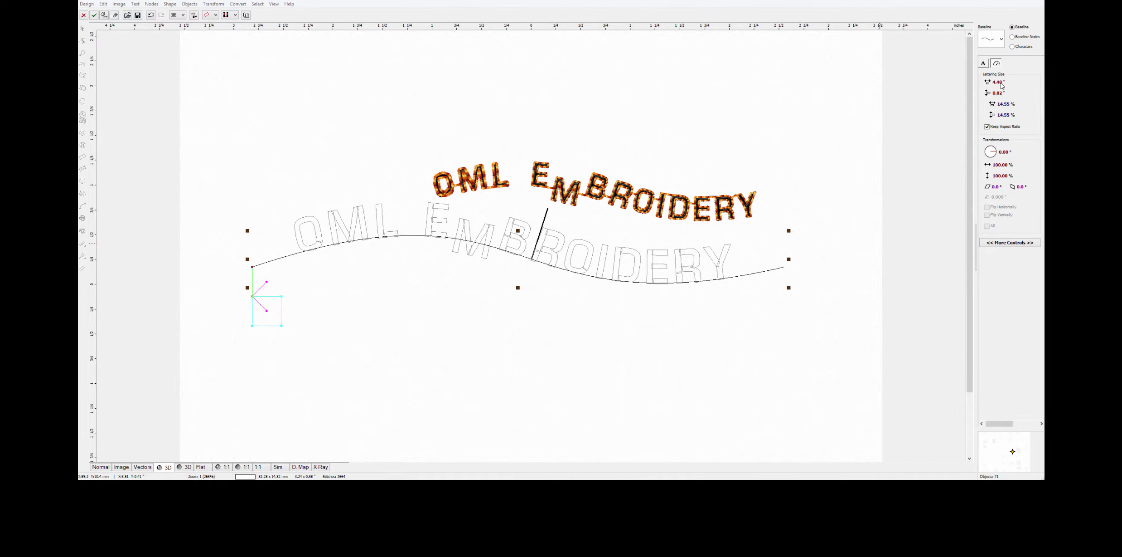
{"action": "scroll", "coordinate": [1002, 85], "scroll_direction": "up", "scroll_amount": 7}
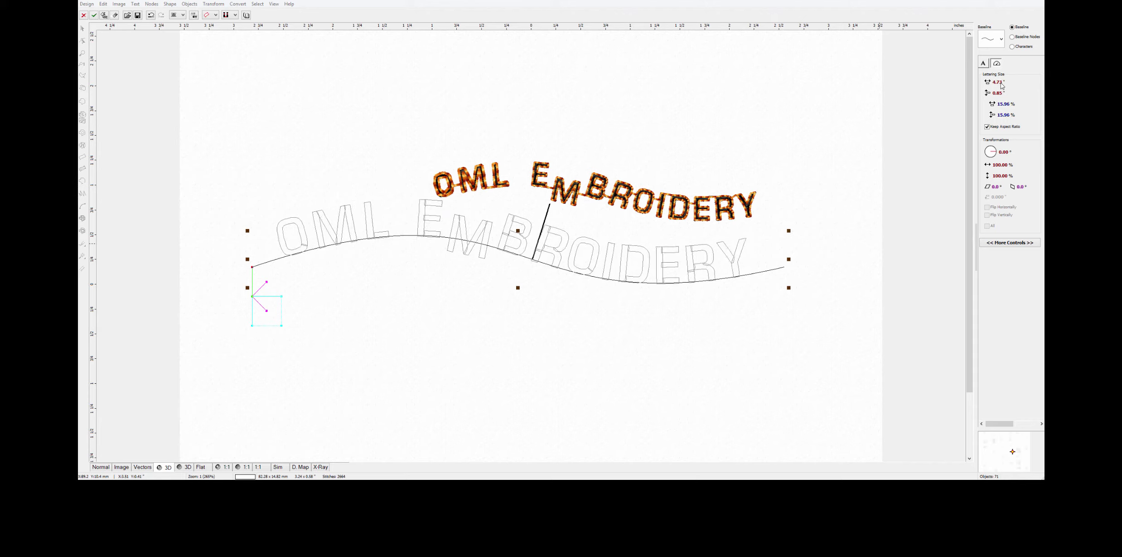
{"action": "scroll", "coordinate": [1001, 85], "scroll_direction": "up", "scroll_amount": 4}
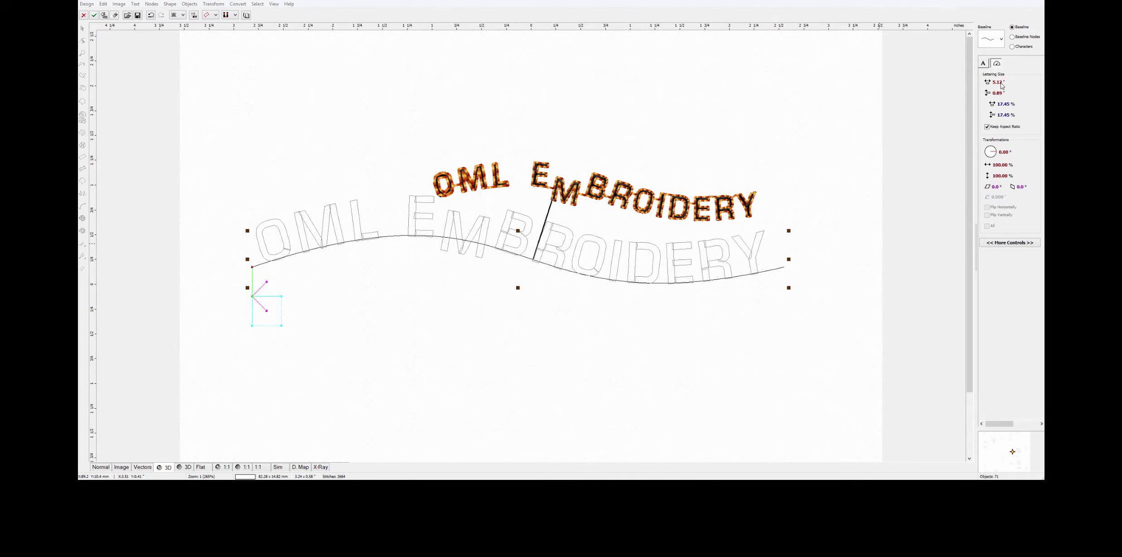
{"action": "scroll", "coordinate": [1002, 85], "scroll_direction": "up", "scroll_amount": 3}
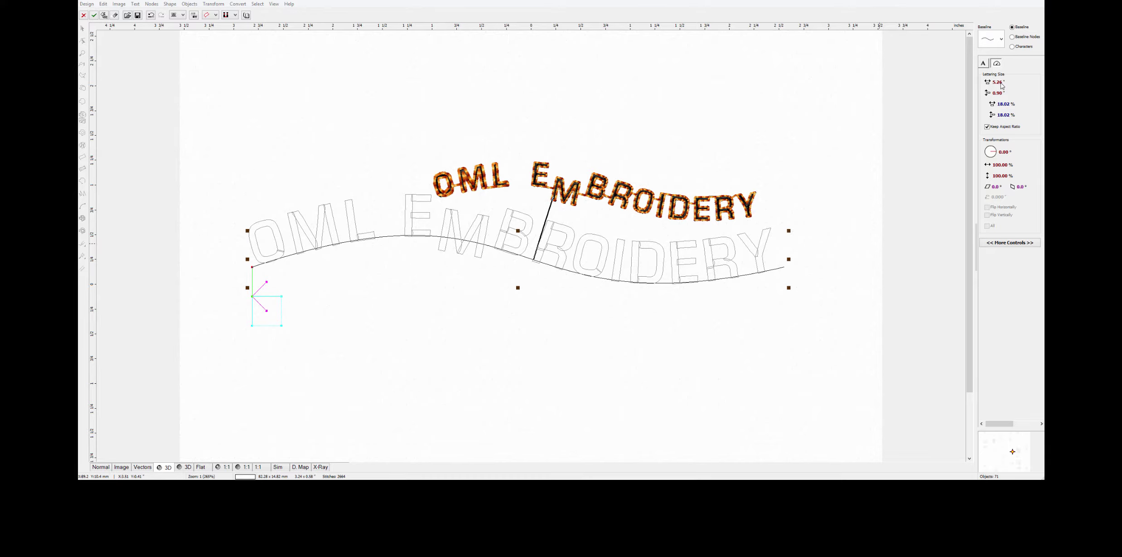
{"action": "scroll", "coordinate": [1002, 85], "scroll_direction": "up", "scroll_amount": 1}
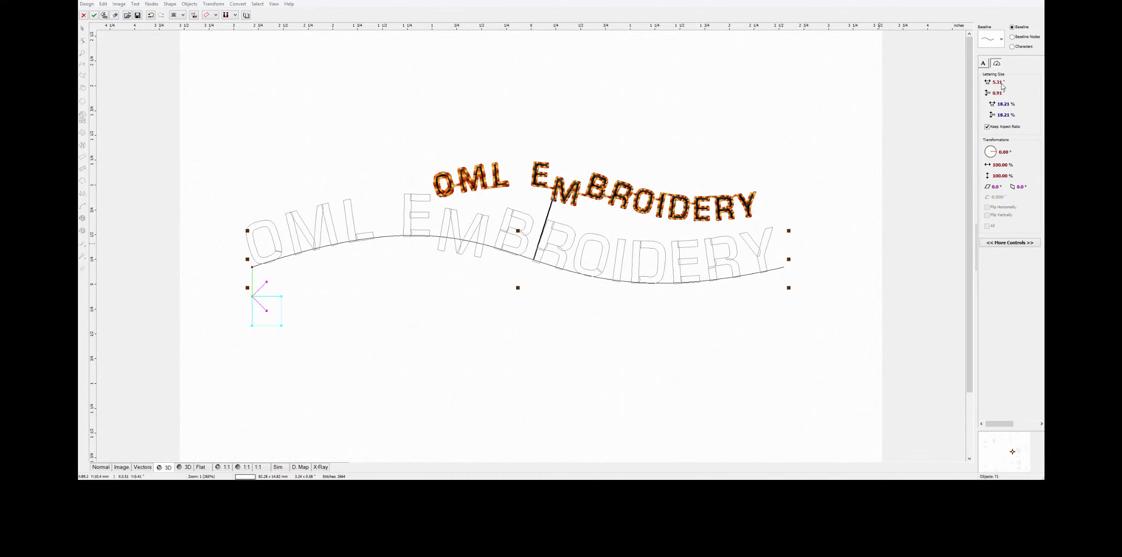
{"action": "scroll", "coordinate": [1002, 85], "scroll_direction": "up", "scroll_amount": 3}
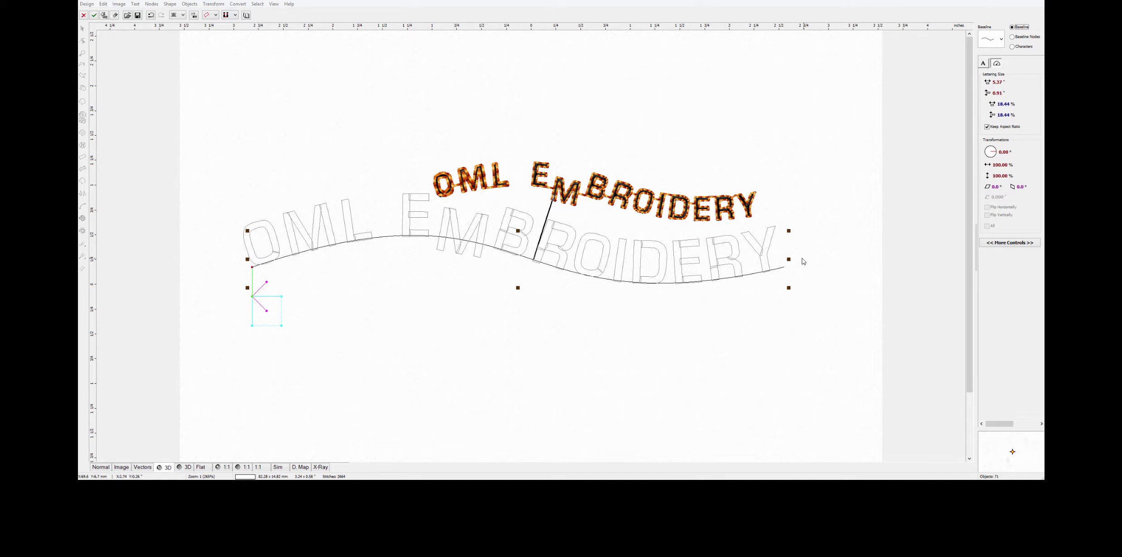
Step: Stretch the baseline outward at both ends and enlarge the lettering to 6.19 inches wide and 0.98 inches high
{"action": "left_click_drag", "start_coordinate": [791, 259], "coordinate": [855, 252]}
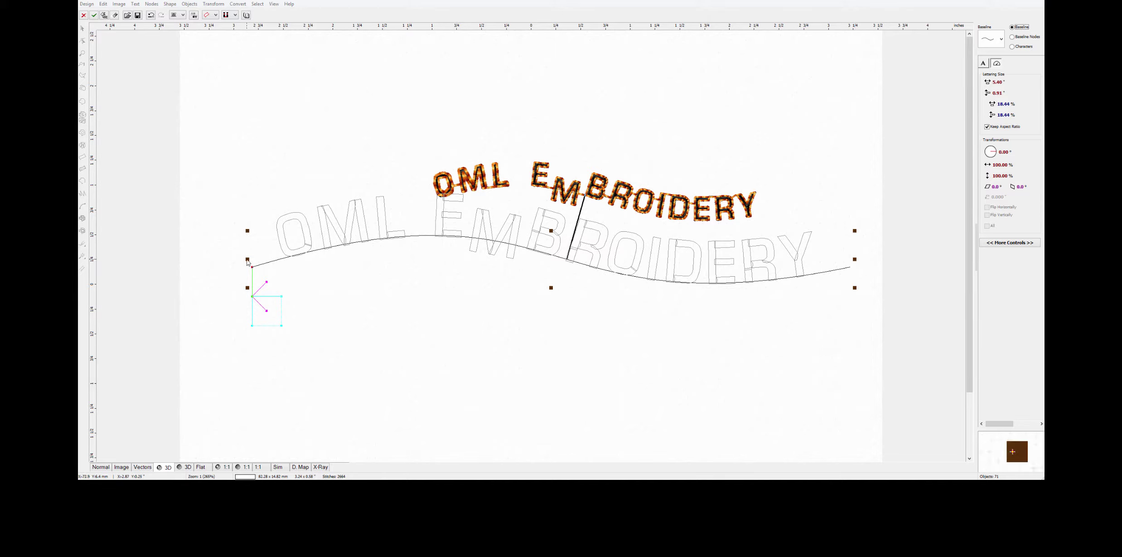
{"action": "left_click_drag", "start_coordinate": [247, 259], "coordinate": [191, 260]}
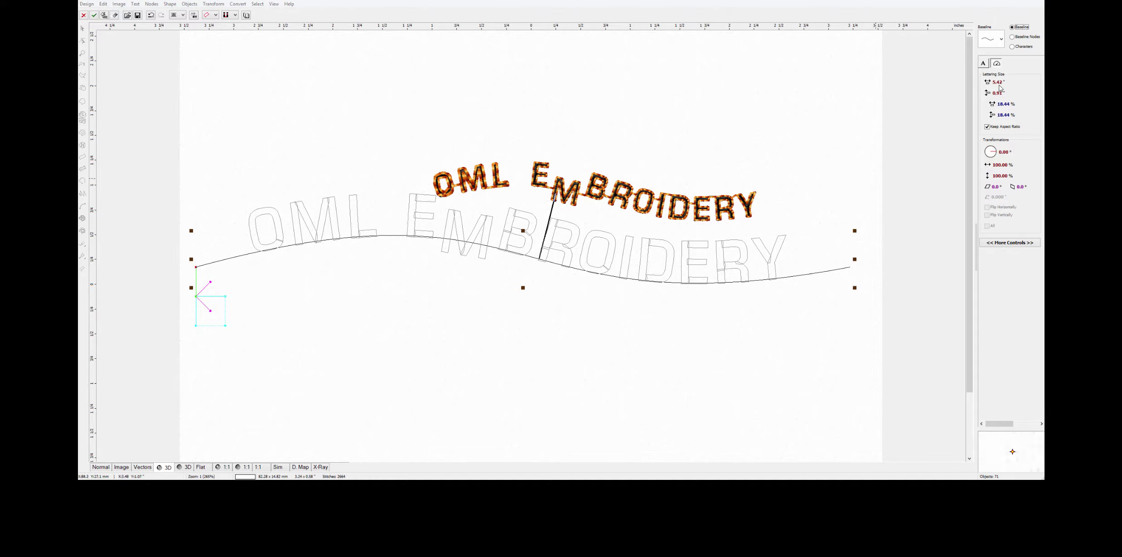
{"action": "scroll", "coordinate": [1001, 87], "scroll_direction": "up", "scroll_amount": 5}
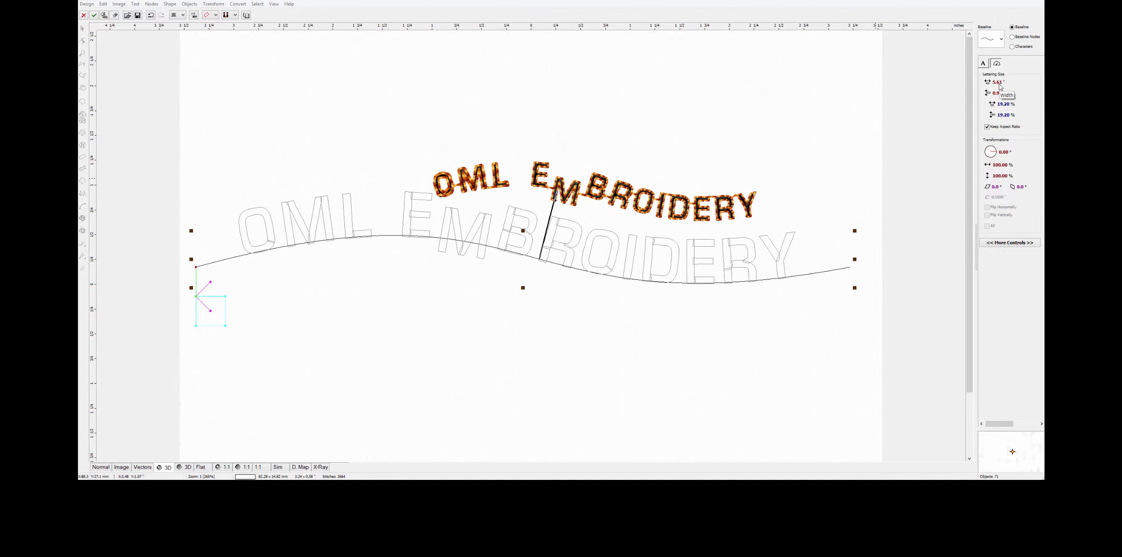
{"action": "scroll", "coordinate": [1001, 87], "scroll_direction": "up", "scroll_amount": 7}
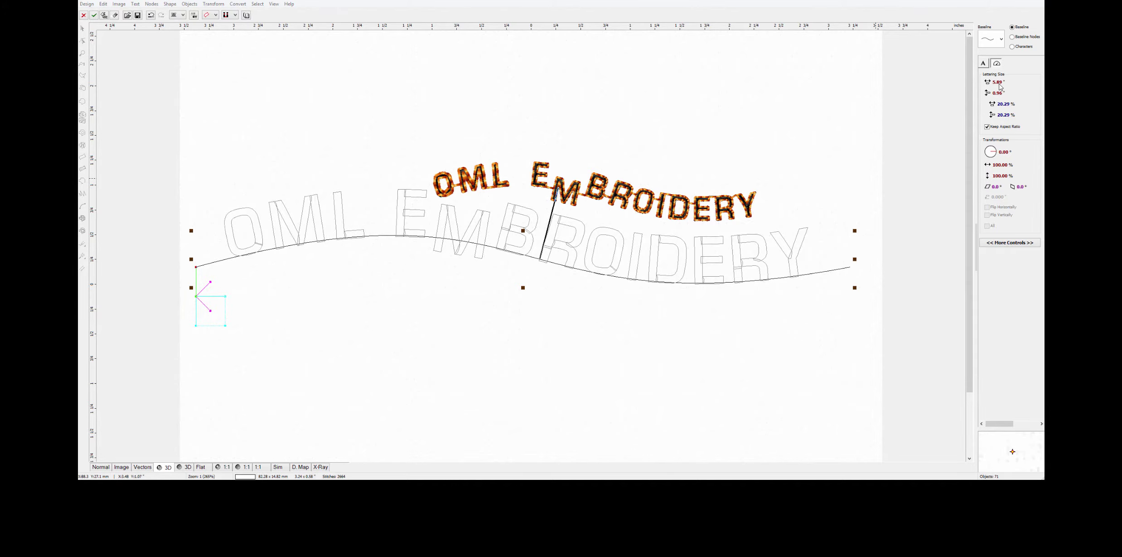
{"action": "scroll", "coordinate": [1000, 87], "scroll_direction": "up", "scroll_amount": 7}
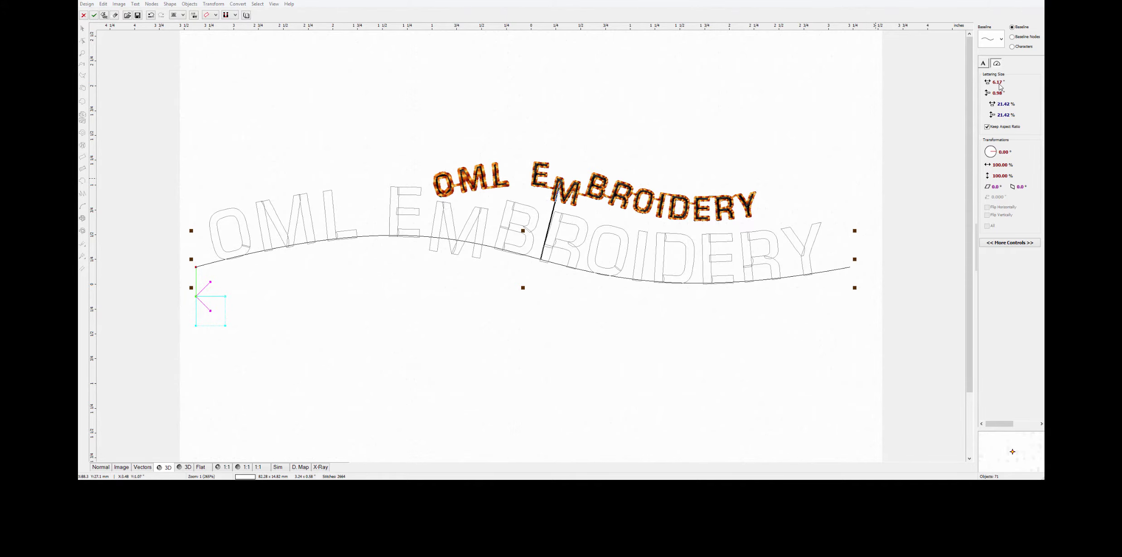
{"action": "scroll", "coordinate": [1001, 87], "scroll_direction": "up", "scroll_amount": 1}
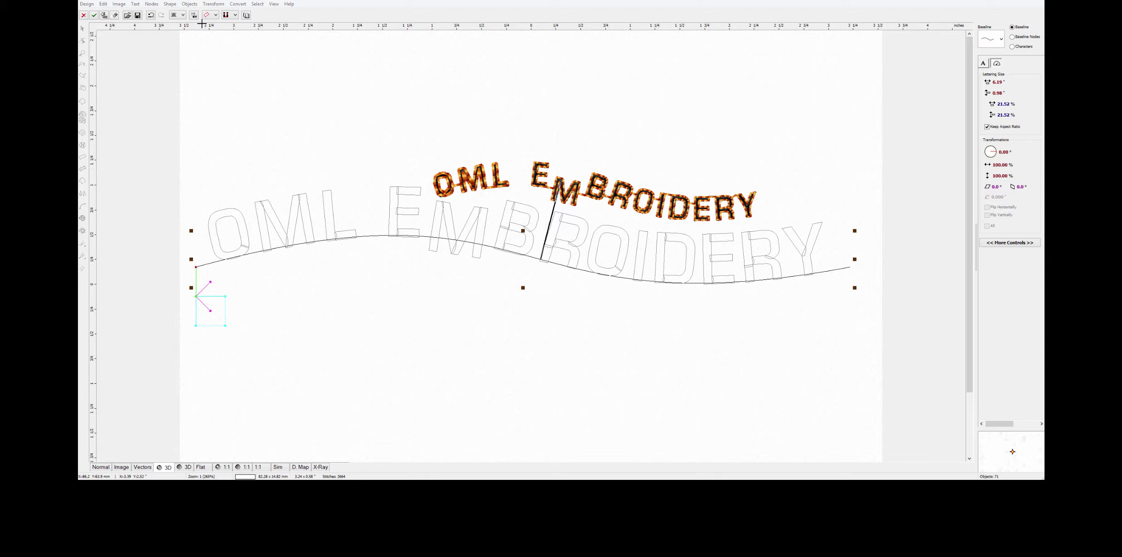
Step: Set the lettering's stitch object type to fill without outline and apply the text edits
{"action": "left_click", "coordinate": [215, 16]}
{"action": "left_click", "coordinate": [207, 30]}
{"action": "left_click", "coordinate": [94, 15]}
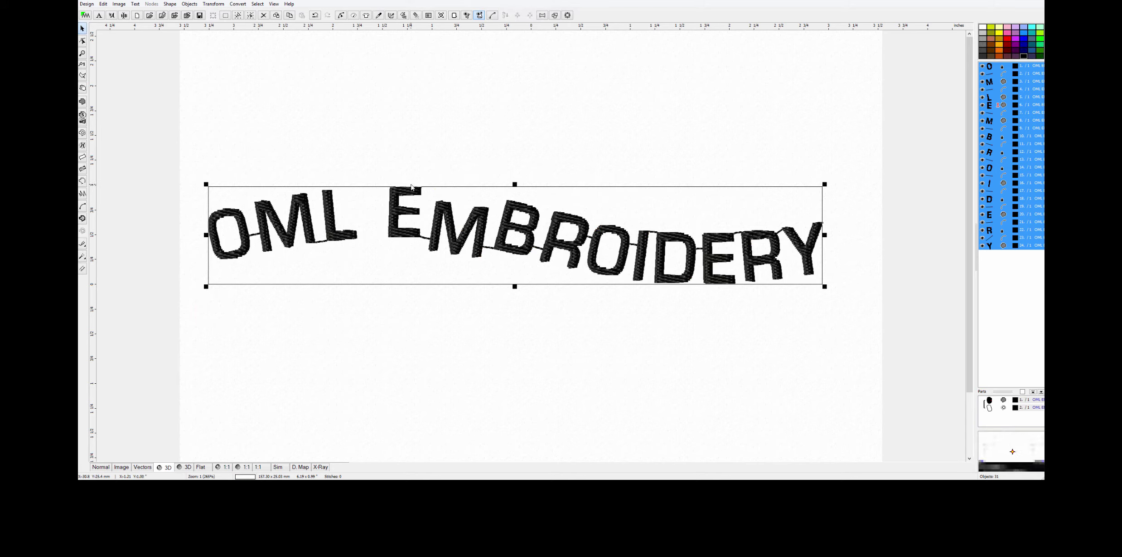
Step: Reopen the lettering for text editing, change its object type to fill with outline, and generate the stitches
{"action": "right_click", "coordinate": [665, 253]}
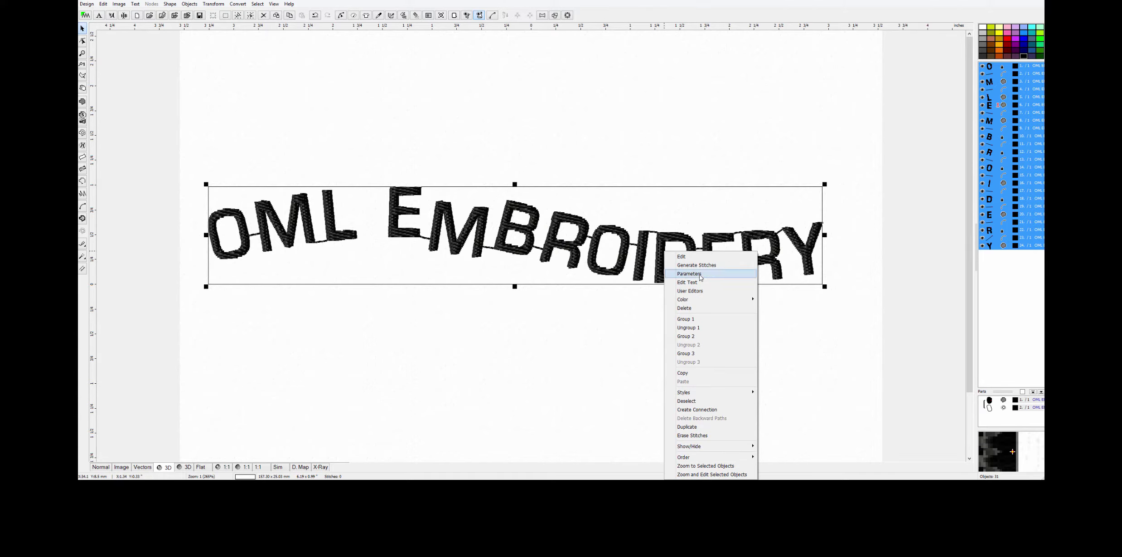
{"action": "left_click", "coordinate": [687, 282]}
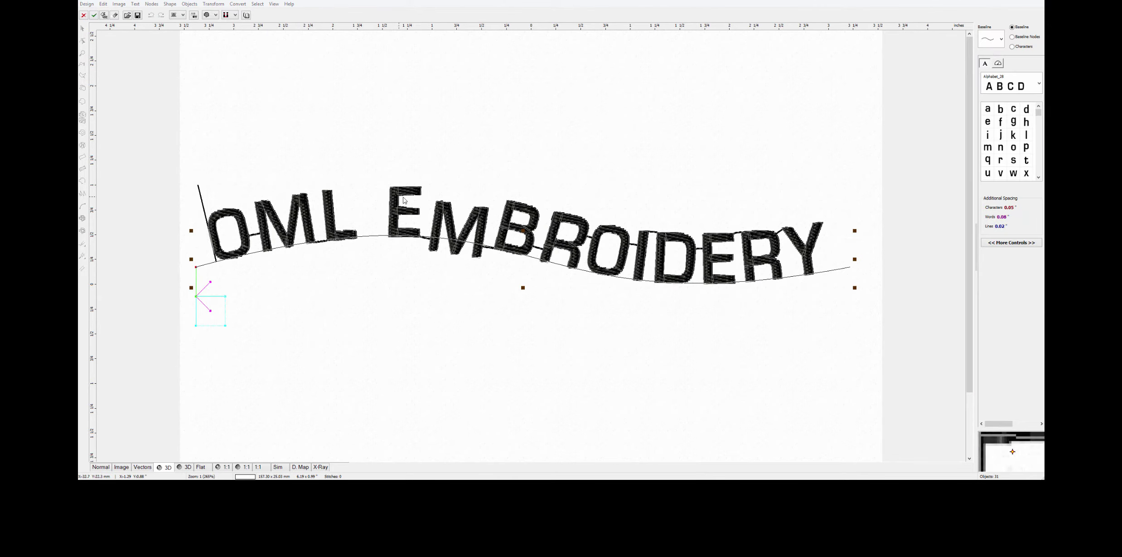
{"action": "left_click", "coordinate": [215, 16]}
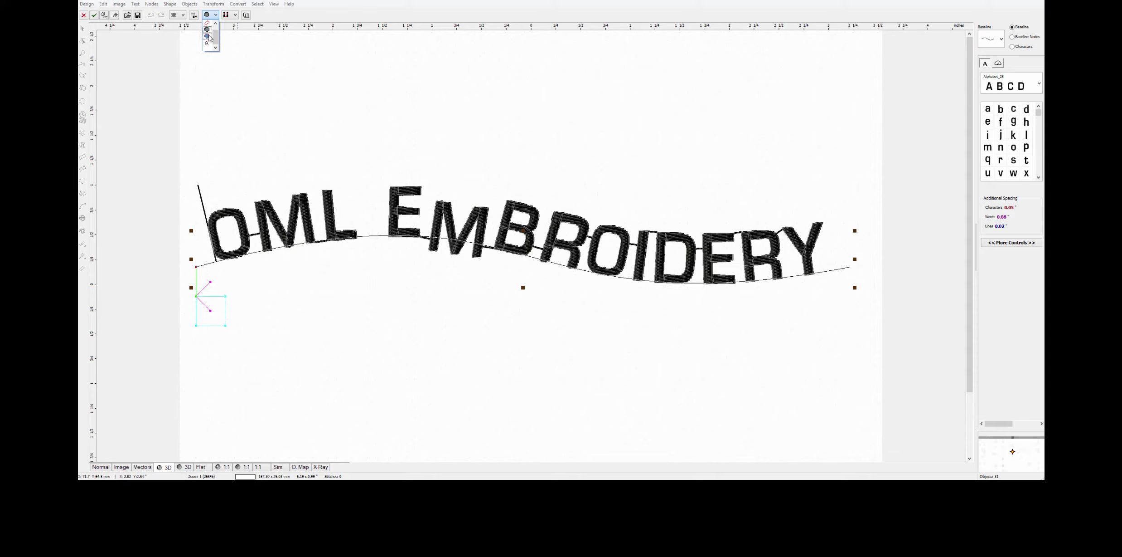
{"action": "left_click", "coordinate": [208, 37]}
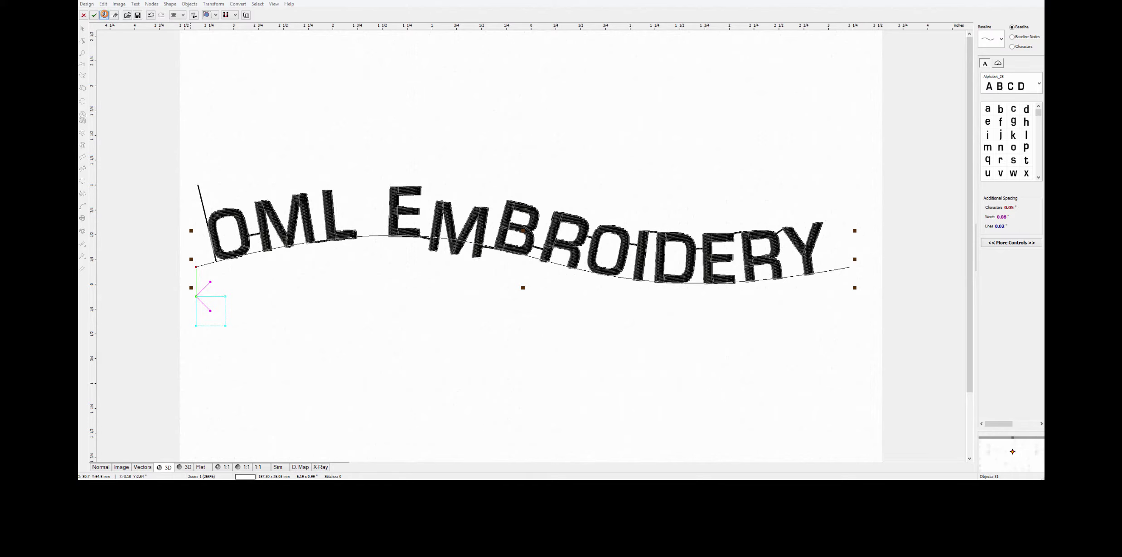
{"action": "left_click", "coordinate": [104, 15]}
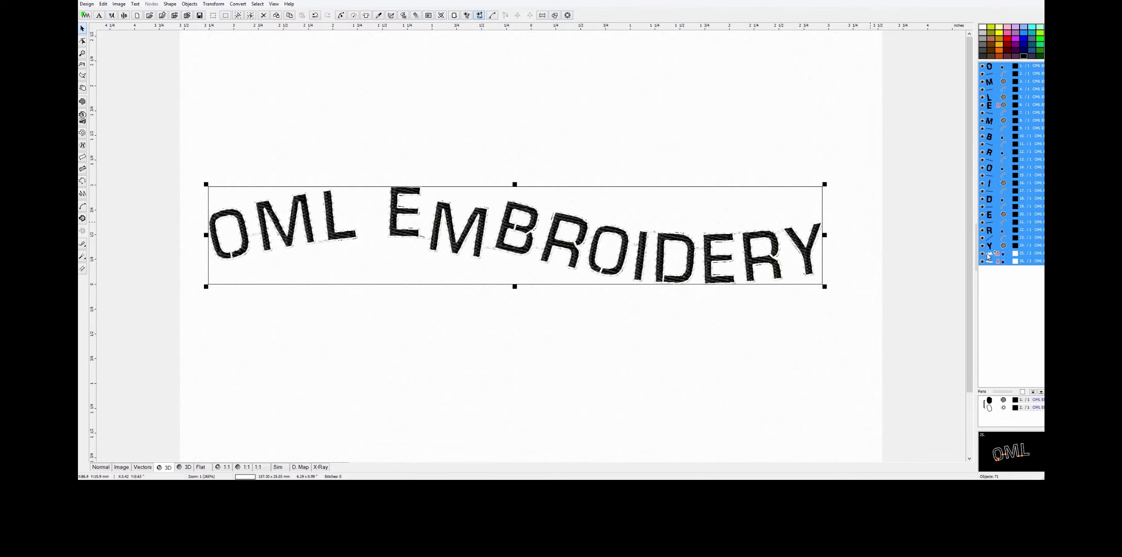
Step: Recolor both outline objects of the lettering pink and deselect them
{"action": "left_click_drag", "start_coordinate": [984, 262], "coordinate": [984, 253]}
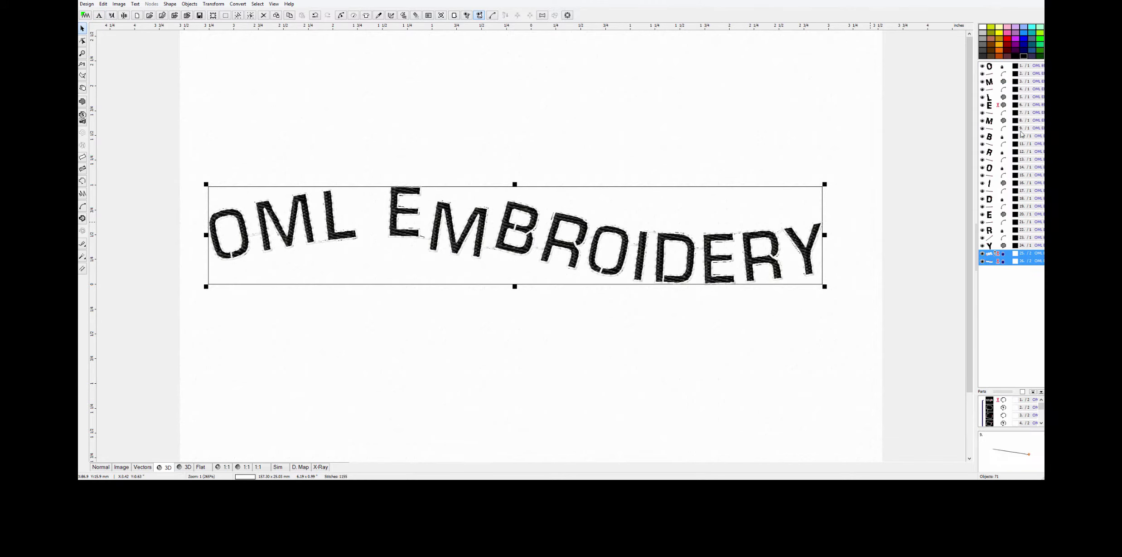
{"action": "left_click", "coordinate": [1007, 33]}
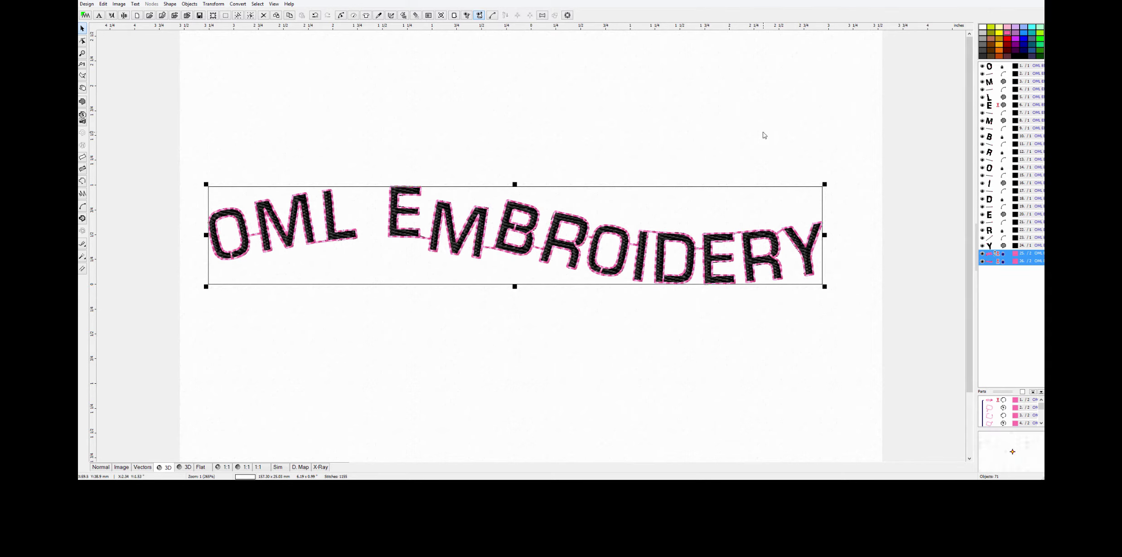
{"action": "left_click", "coordinate": [740, 136]}
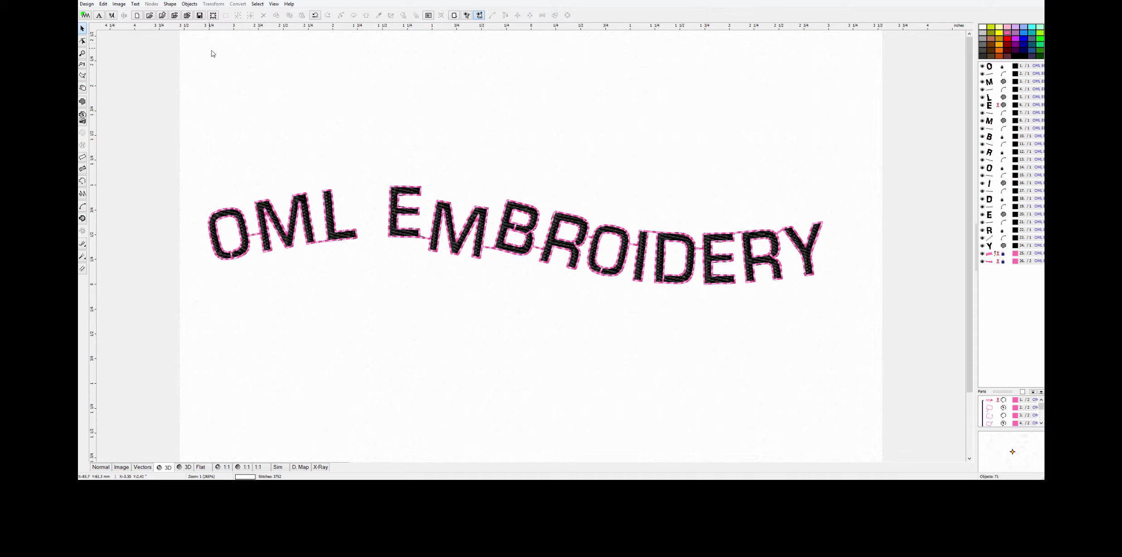
Step: Try the single-line stitch object type on the whole lettering, generate its stitches, and undo the change
{"action": "left_click", "coordinate": [400, 204]}
{"action": "left_click", "coordinate": [225, 145]}
{"action": "left_click_drag", "start_coordinate": [206, 142], "coordinate": [853, 310]}
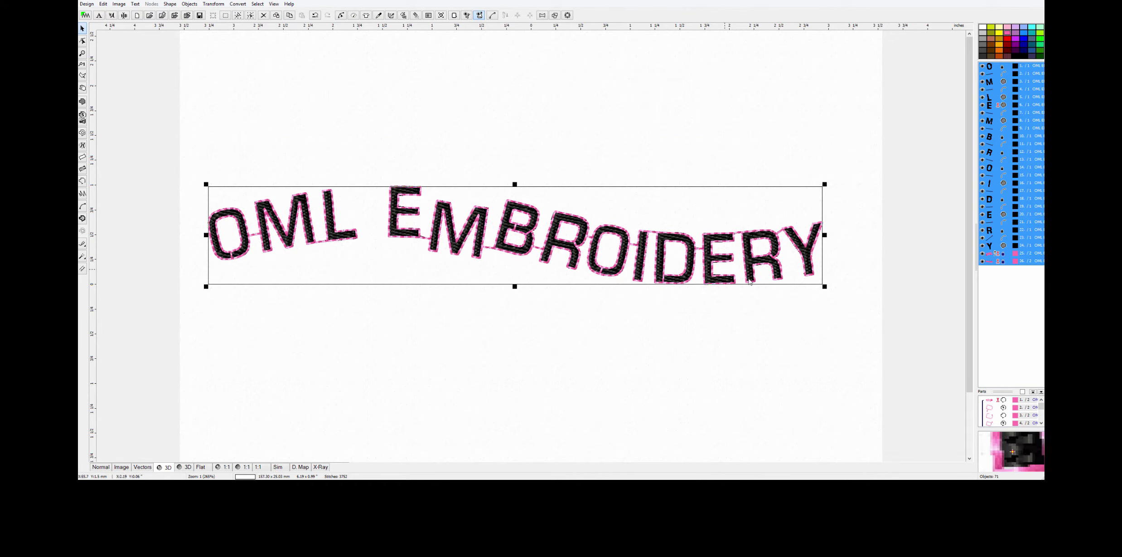
{"action": "right_click", "coordinate": [653, 231]}
{"action": "left_click", "coordinate": [703, 262]}
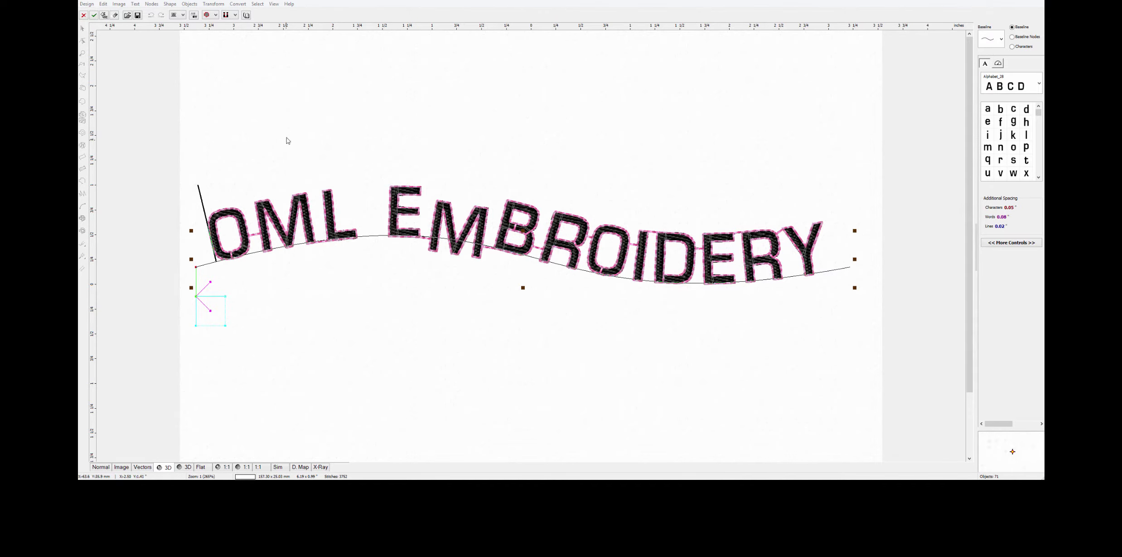
{"action": "left_click", "coordinate": [215, 15]}
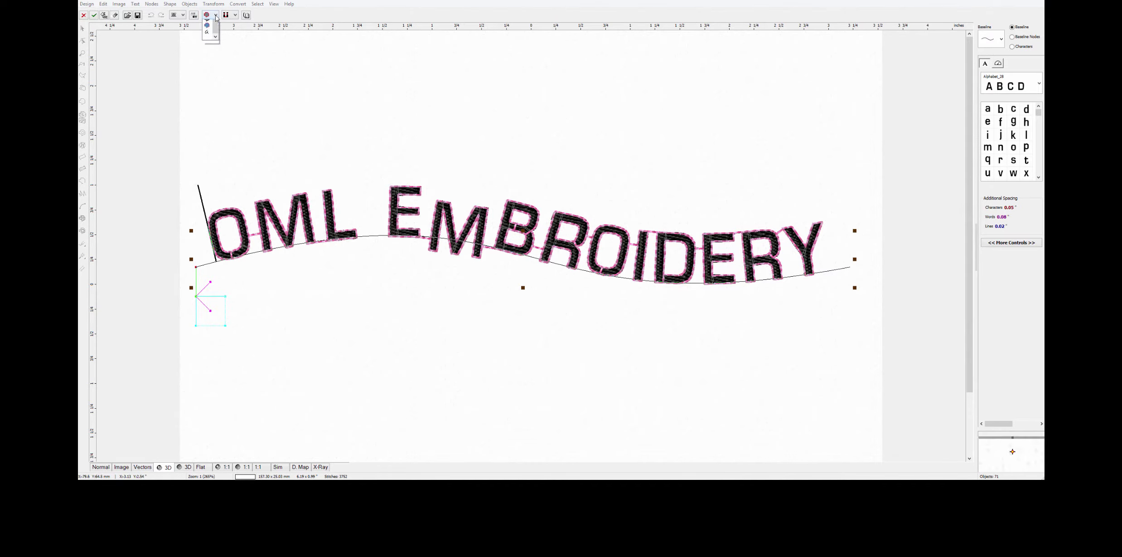
{"action": "left_click", "coordinate": [207, 44]}
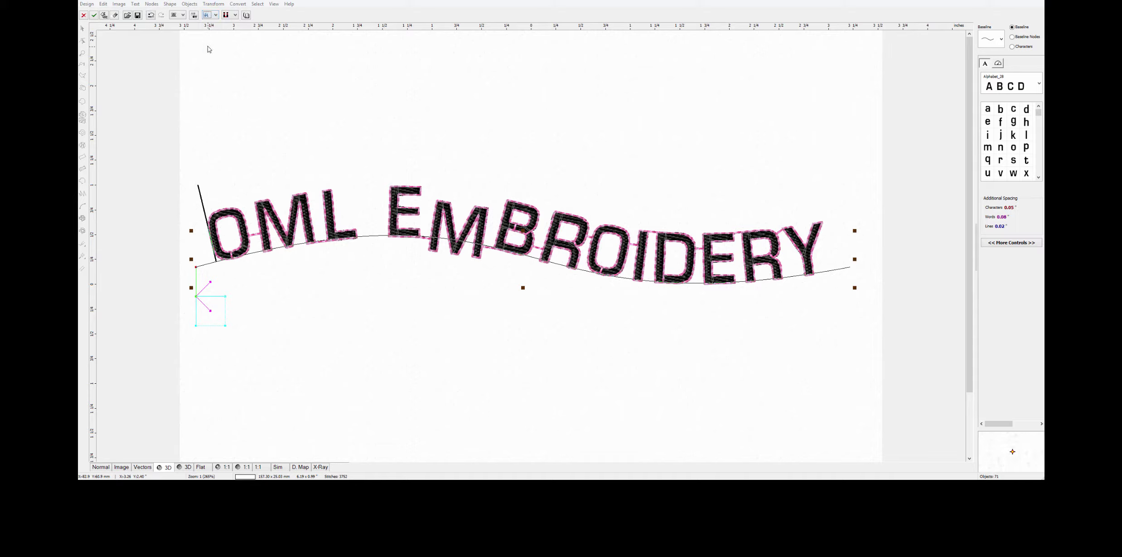
{"action": "left_click", "coordinate": [105, 15]}
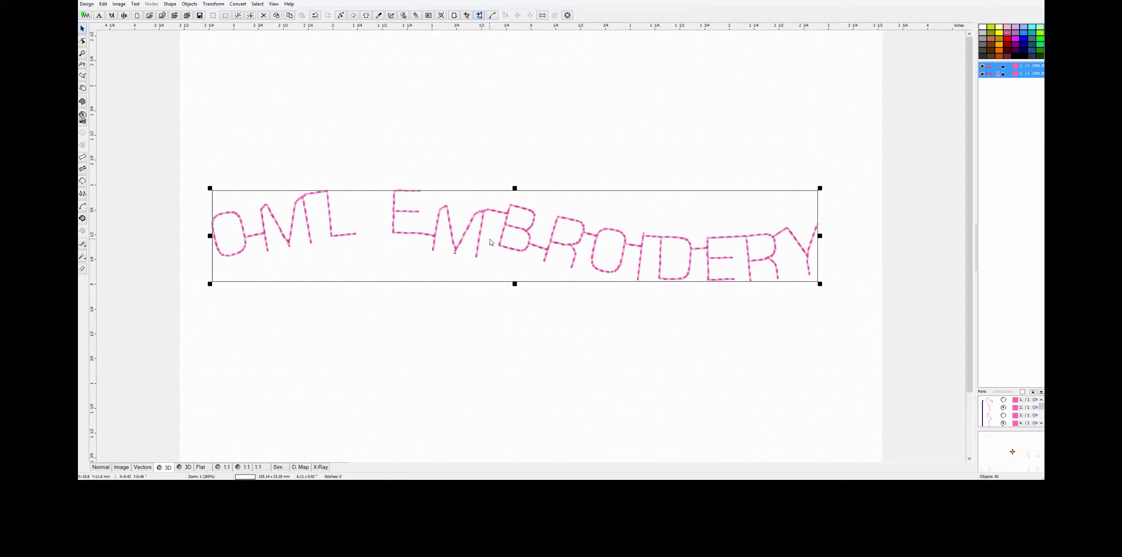
{"action": "left_click", "coordinate": [103, 4]}
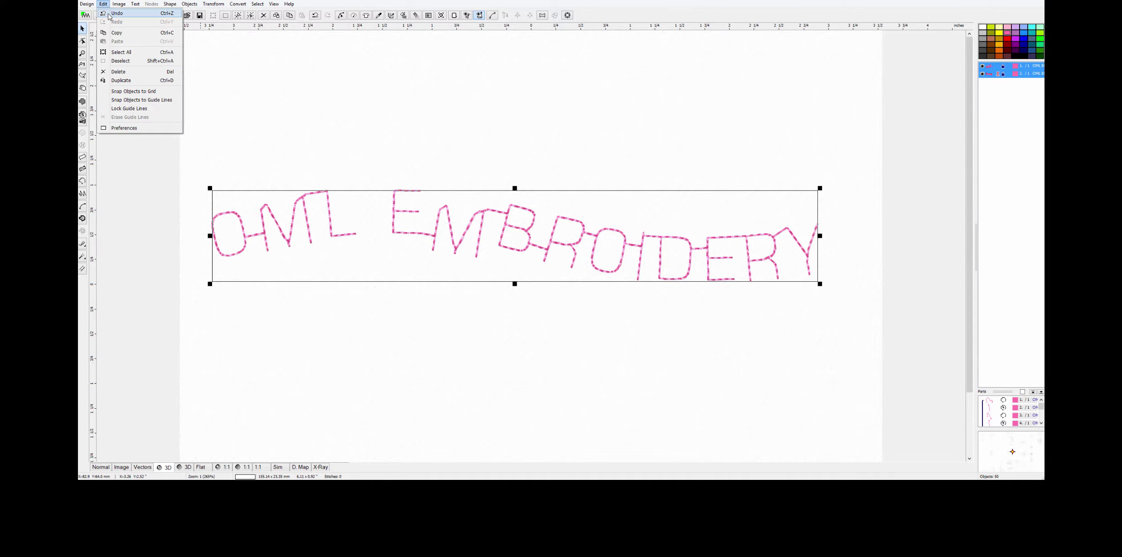
{"action": "left_click", "coordinate": [140, 75]}
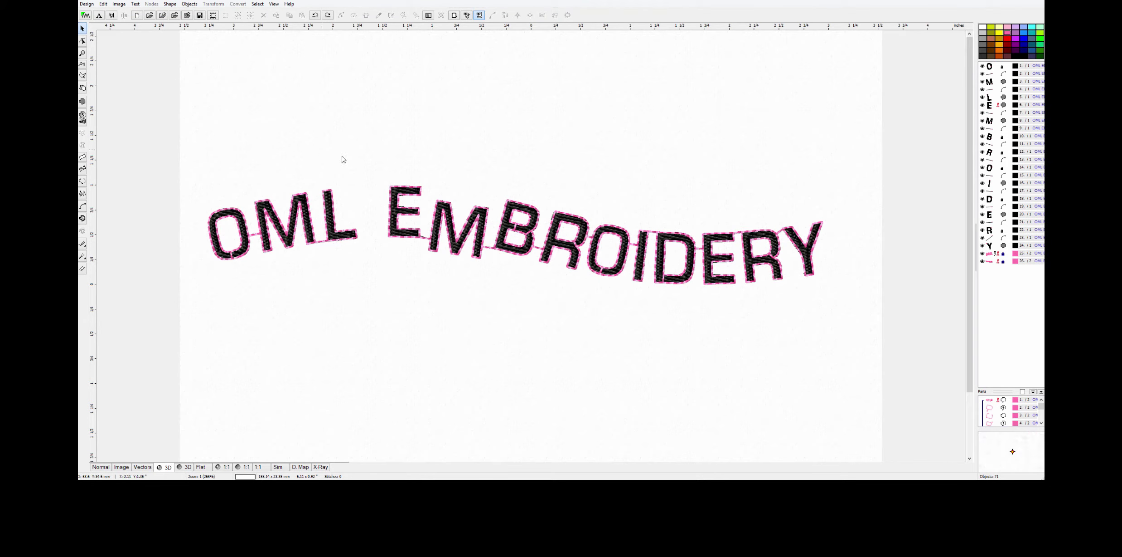
Step: Reopen the whole lettering for text editing, turn off all connections between its parts, and generate the stitches
{"action": "left_click_drag", "start_coordinate": [196, 143], "coordinate": [840, 313]}
{"action": "right_click", "coordinate": [724, 205]}
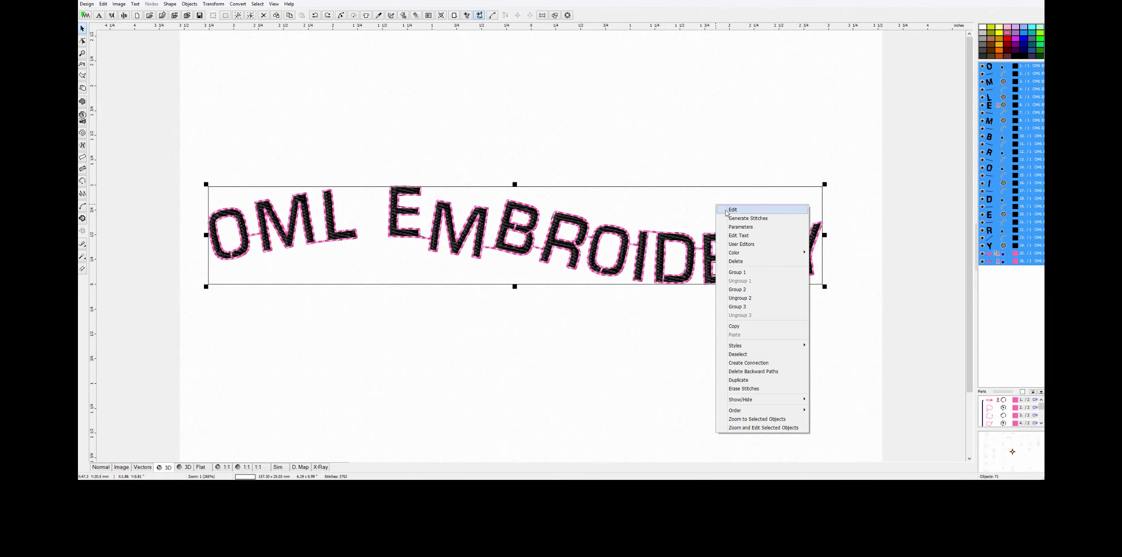
{"action": "left_click", "coordinate": [739, 236]}
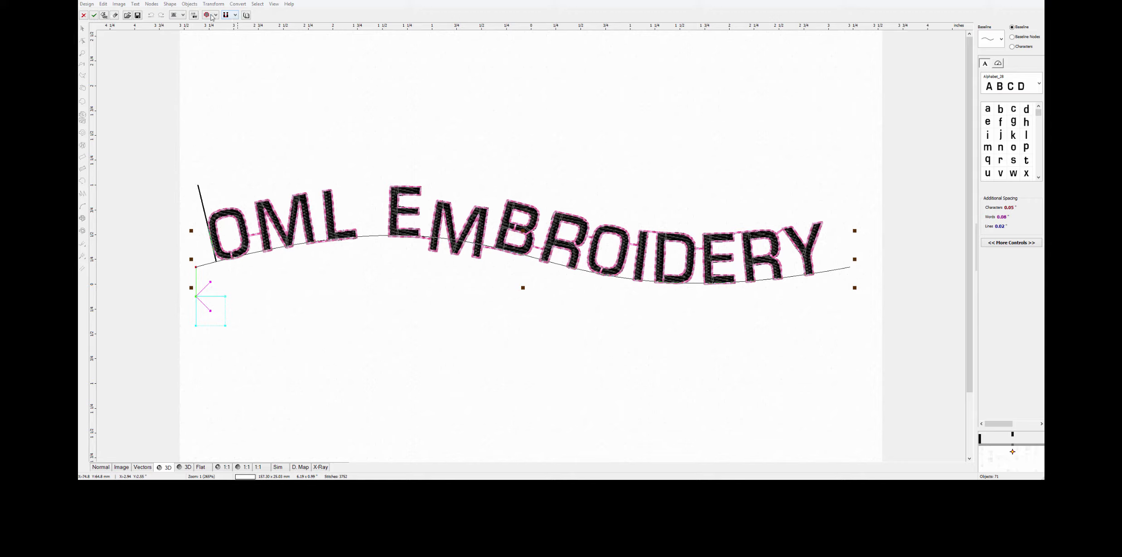
{"action": "left_click", "coordinate": [236, 15]}
{"action": "left_click", "coordinate": [235, 23]}
{"action": "left_click", "coordinate": [235, 24]}
{"action": "left_click", "coordinate": [227, 30]}
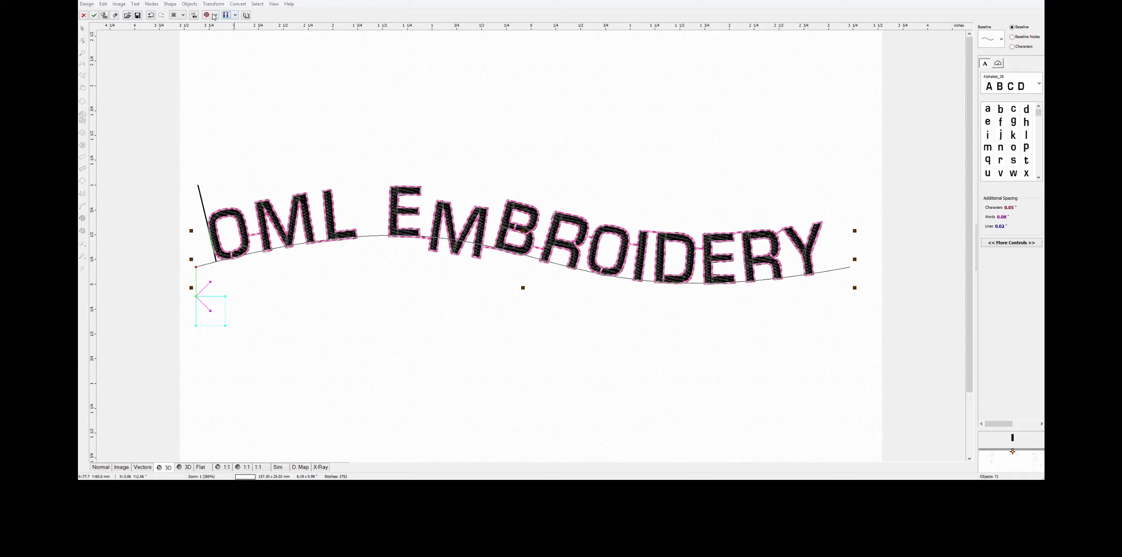
{"action": "left_click", "coordinate": [234, 15]}
{"action": "left_click", "coordinate": [226, 23]}
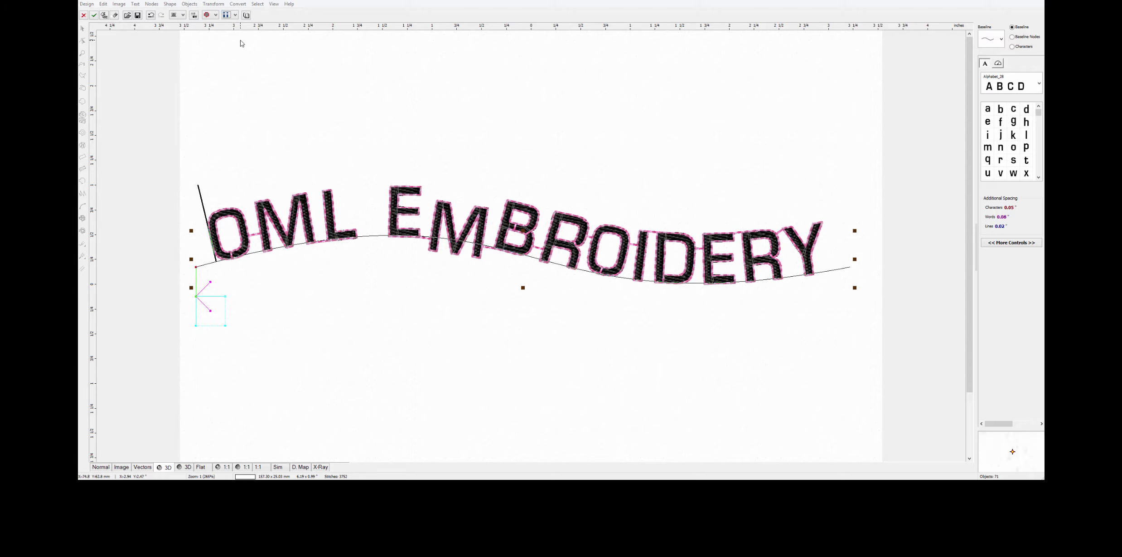
{"action": "left_click", "coordinate": [104, 15]}
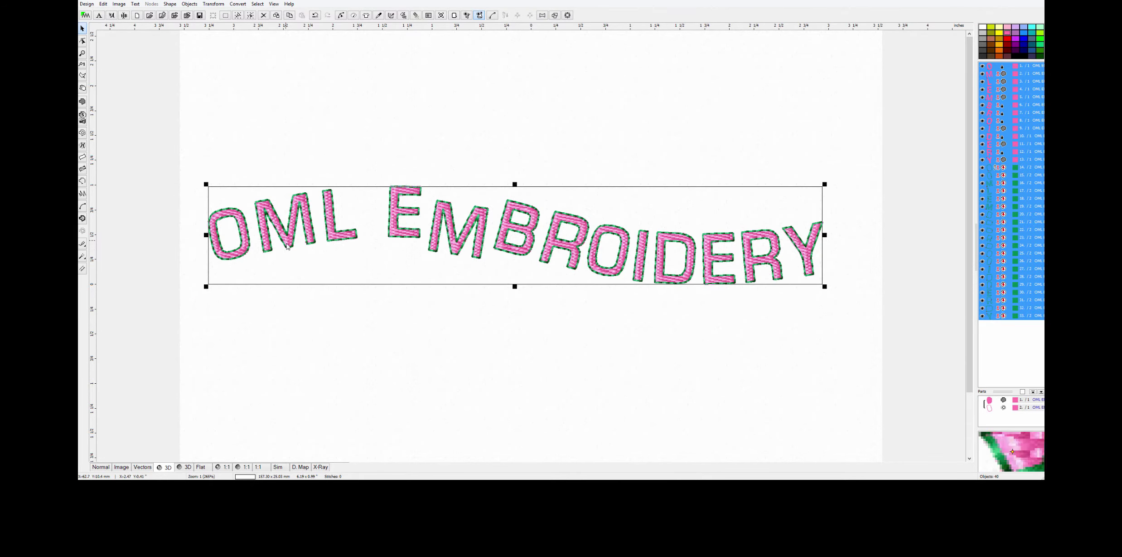
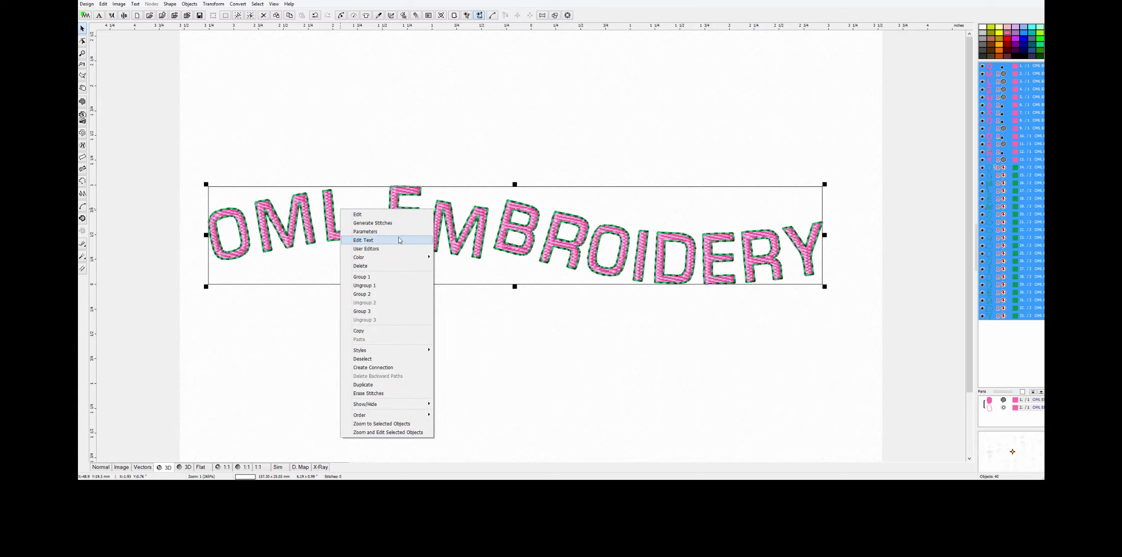
Step: Reopen the lettering for text editing, set connections to join all characters, and generate the stitches
{"action": "left_click", "coordinate": [396, 241]}
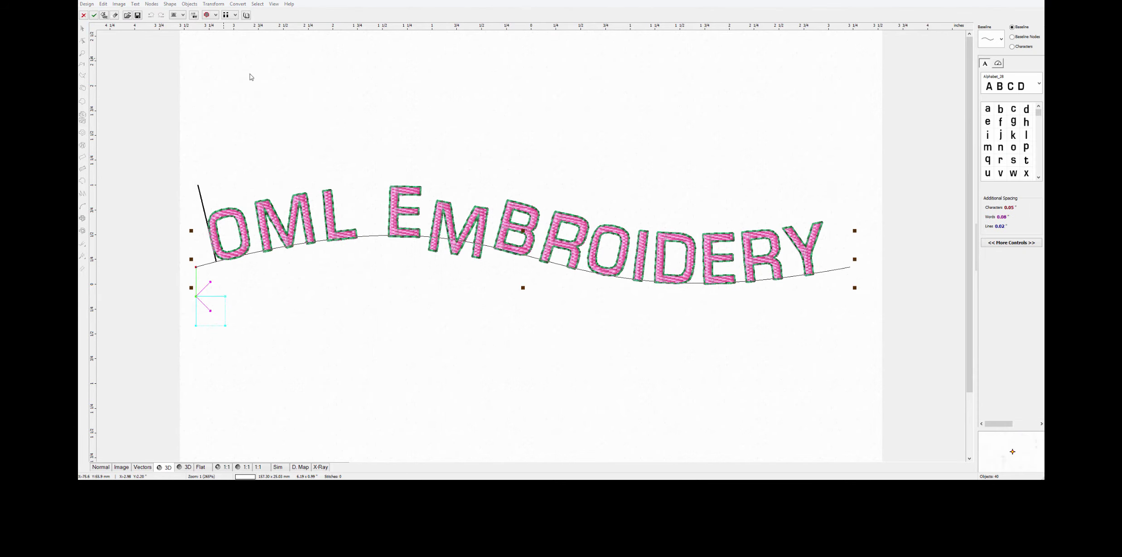
{"action": "left_click", "coordinate": [235, 15]}
{"action": "left_click", "coordinate": [227, 23]}
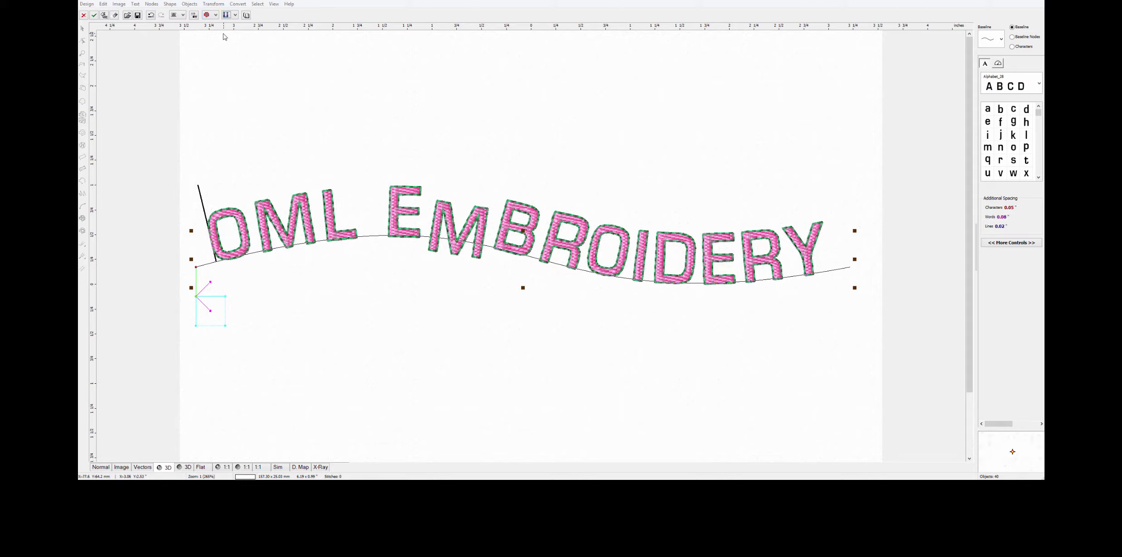
{"action": "left_click", "coordinate": [105, 16]}
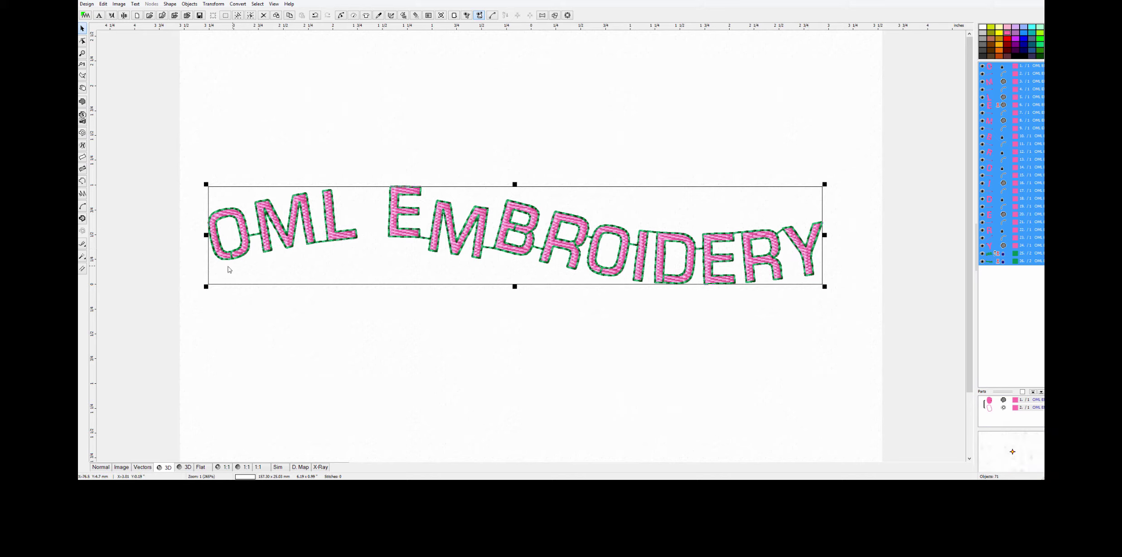
Step: Reopen the lettering for text editing, limit connections to within each character, and generate the stitches
{"action": "right_click", "coordinate": [365, 232]}
{"action": "left_click", "coordinate": [412, 260]}
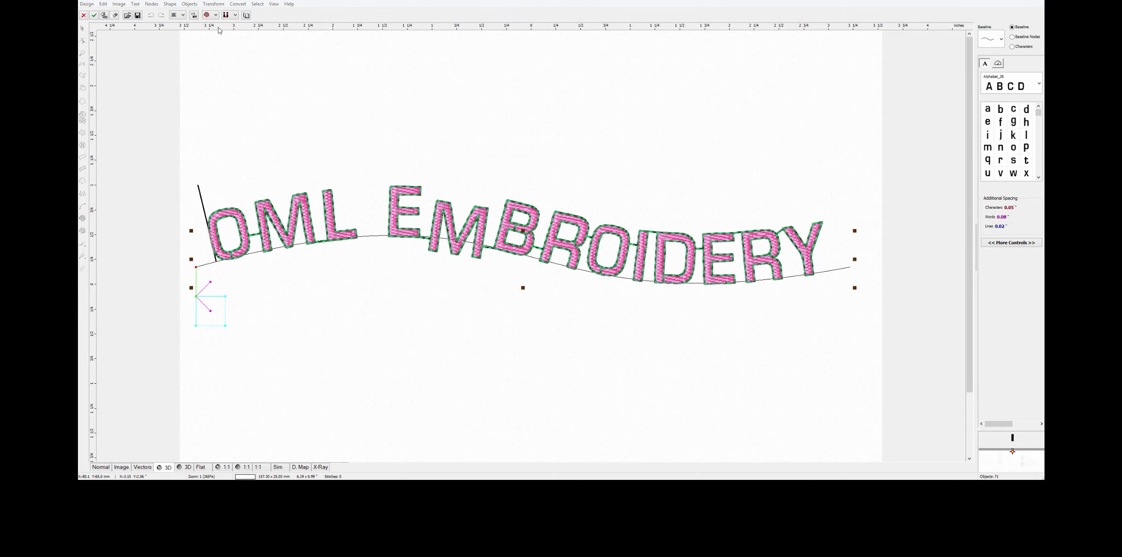
{"action": "left_click", "coordinate": [232, 16]}
{"action": "left_click", "coordinate": [227, 30]}
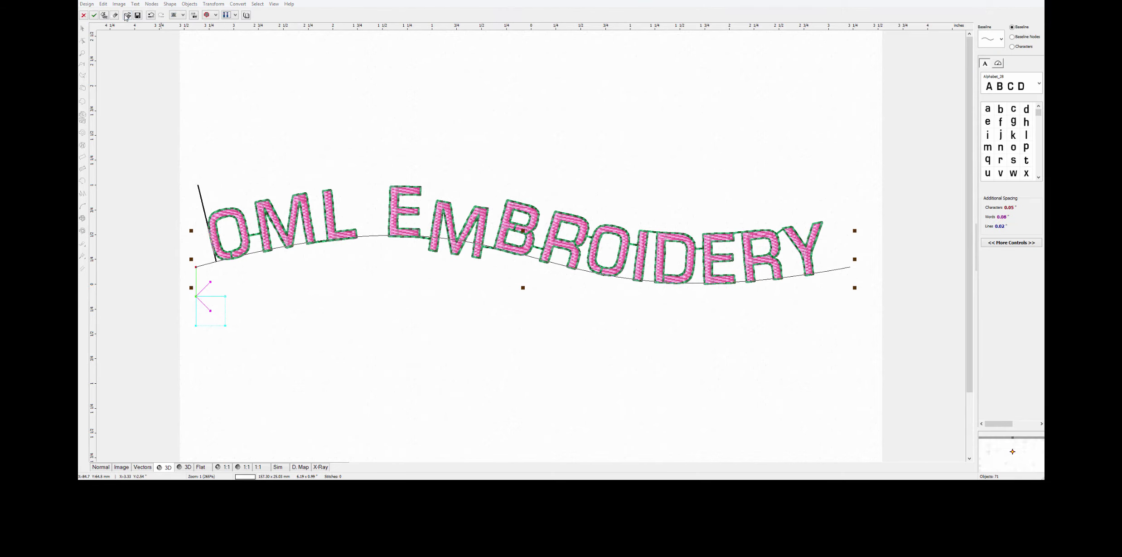
{"action": "left_click", "coordinate": [106, 16]}
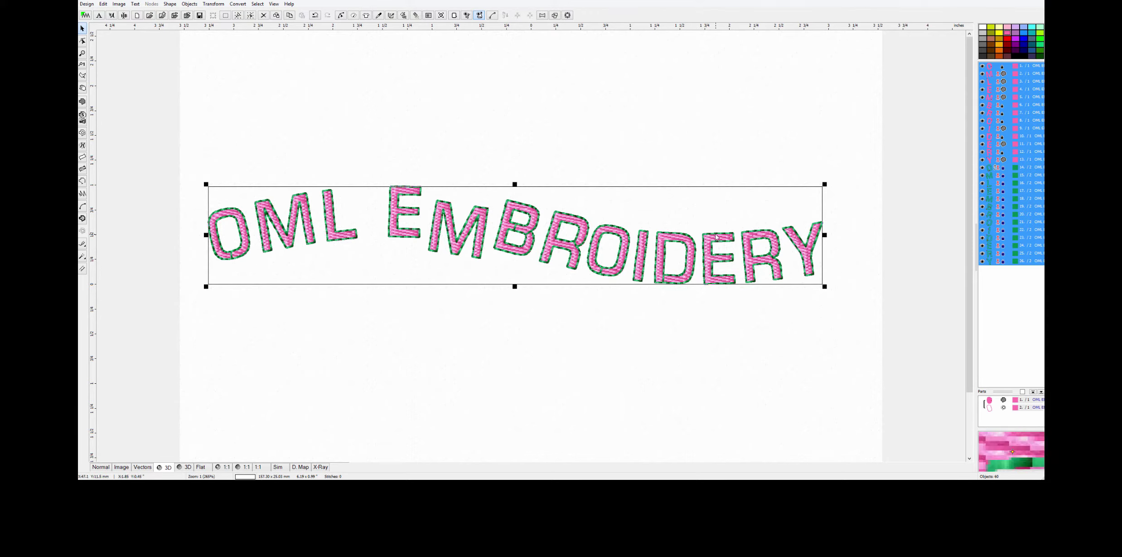
Step: Reopen the lettering for character editing, with rotation set to 41° and the width scale to 22% without keeping the aspect ratio
{"action": "right_click", "coordinate": [489, 232]}
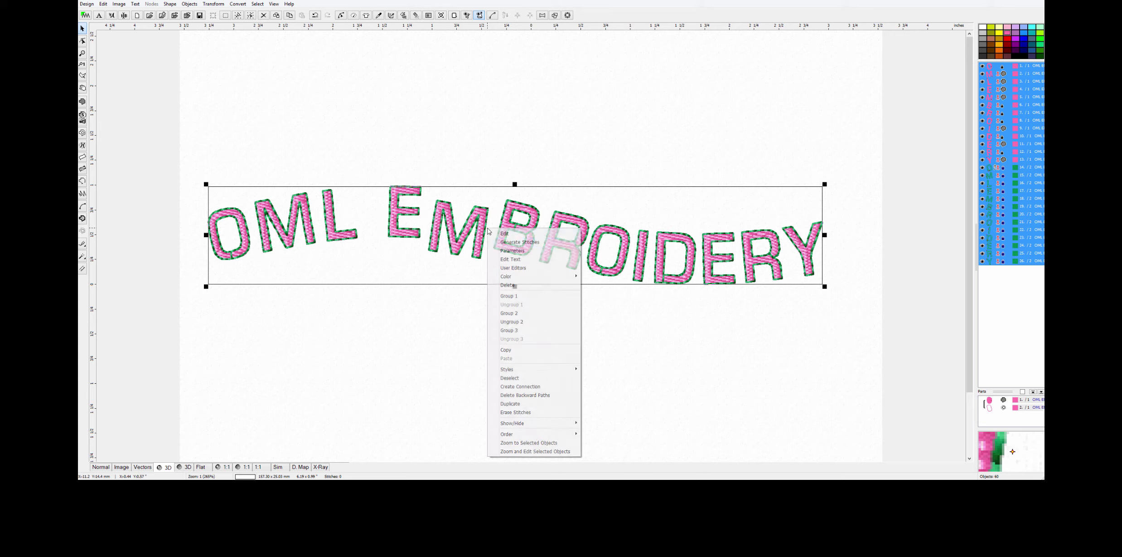
{"action": "left_click", "coordinate": [510, 259]}
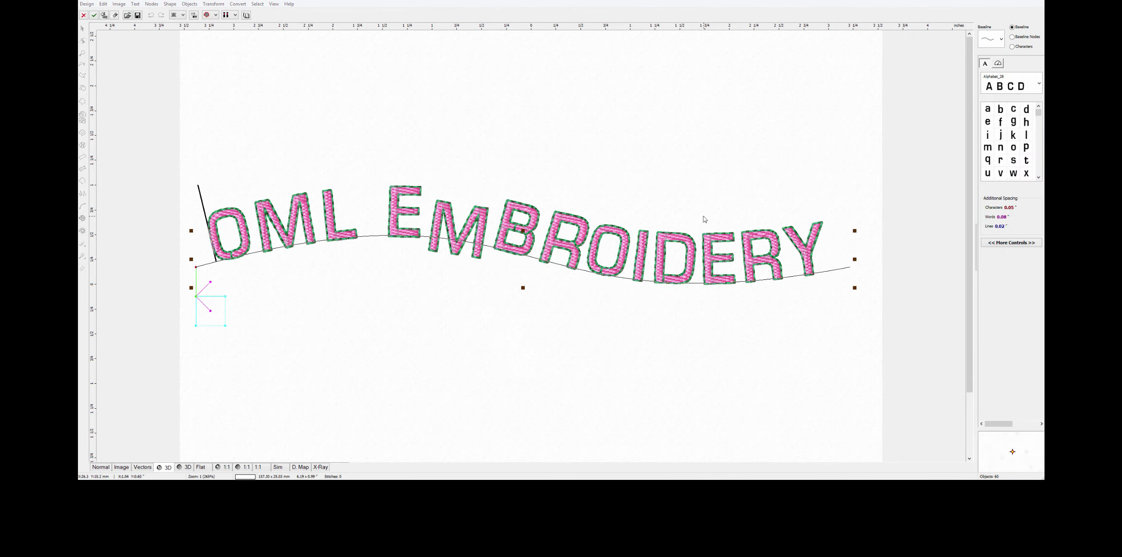
{"action": "left_click", "coordinate": [1013, 47]}
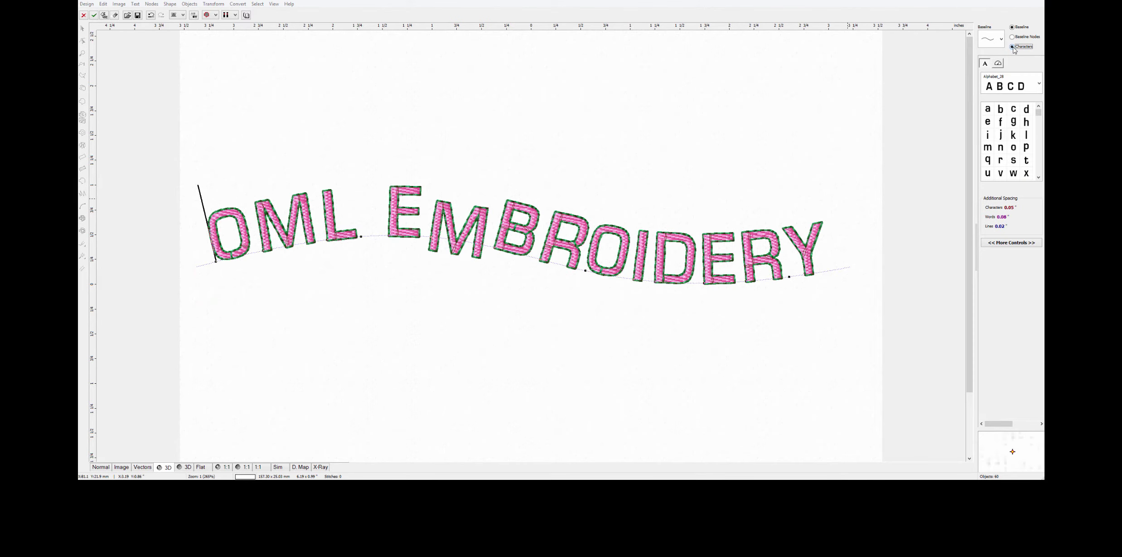
{"action": "left_click", "coordinate": [999, 64]}
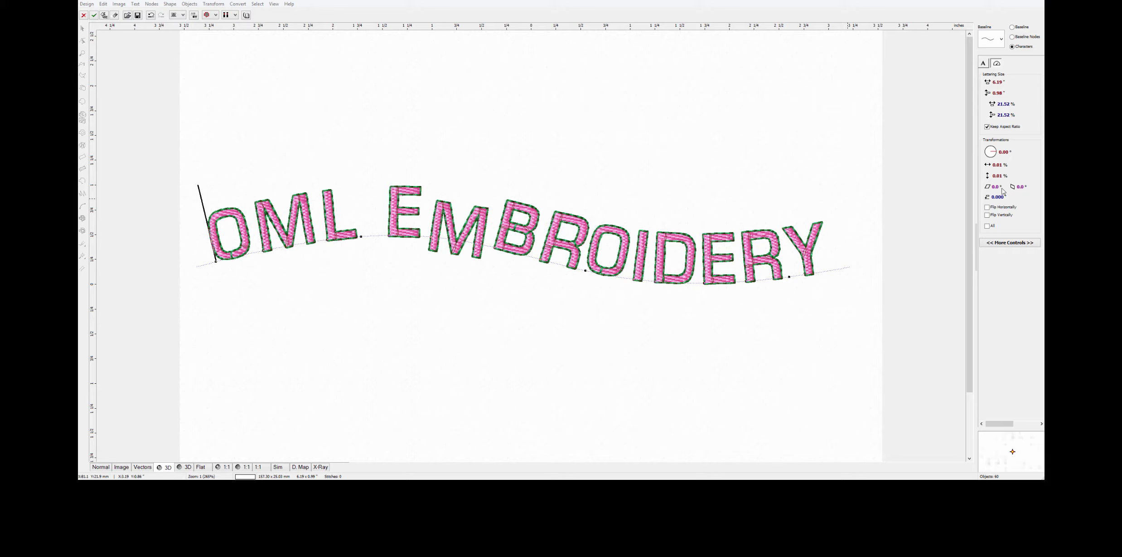
{"action": "left_click", "coordinate": [997, 155]}
{"action": "scroll", "coordinate": [999, 84], "scroll_direction": "up", "scroll_amount": 5}
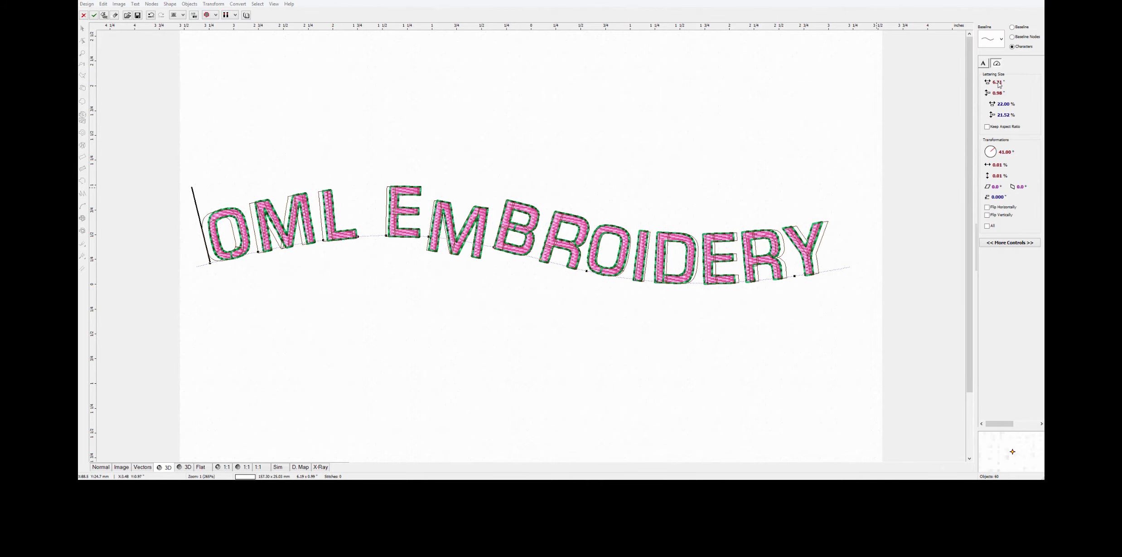
Step: Try a taller height of 1.28 inches, restore Keep Aspect Ratio at 6.31 by 1.00 inches, and generate the stitches
{"action": "scroll", "coordinate": [998, 95], "scroll_direction": "up", "scroll_amount": 5}
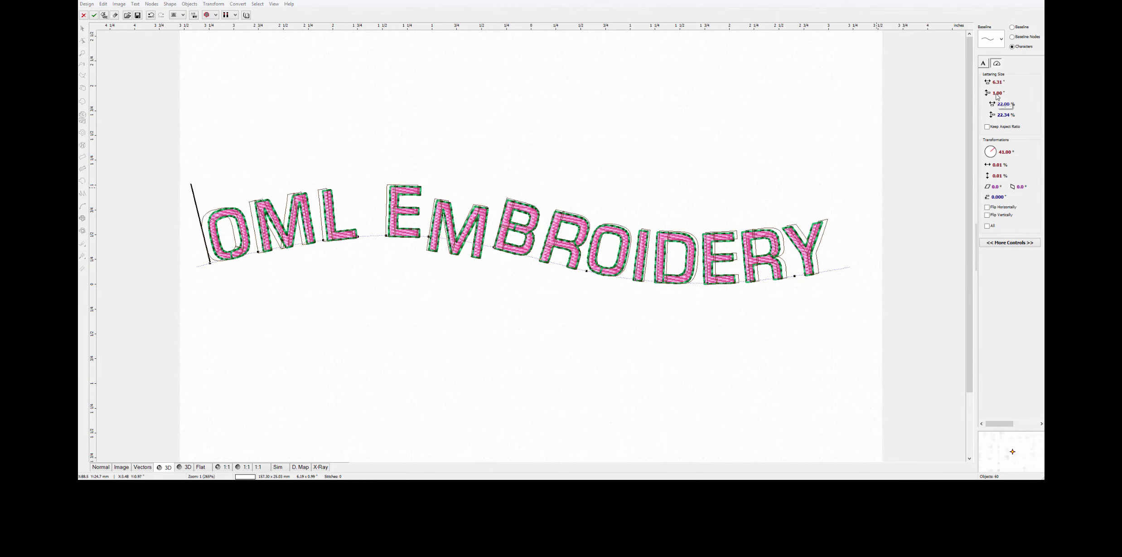
{"action": "scroll", "coordinate": [998, 94], "scroll_direction": "up", "scroll_amount": 6}
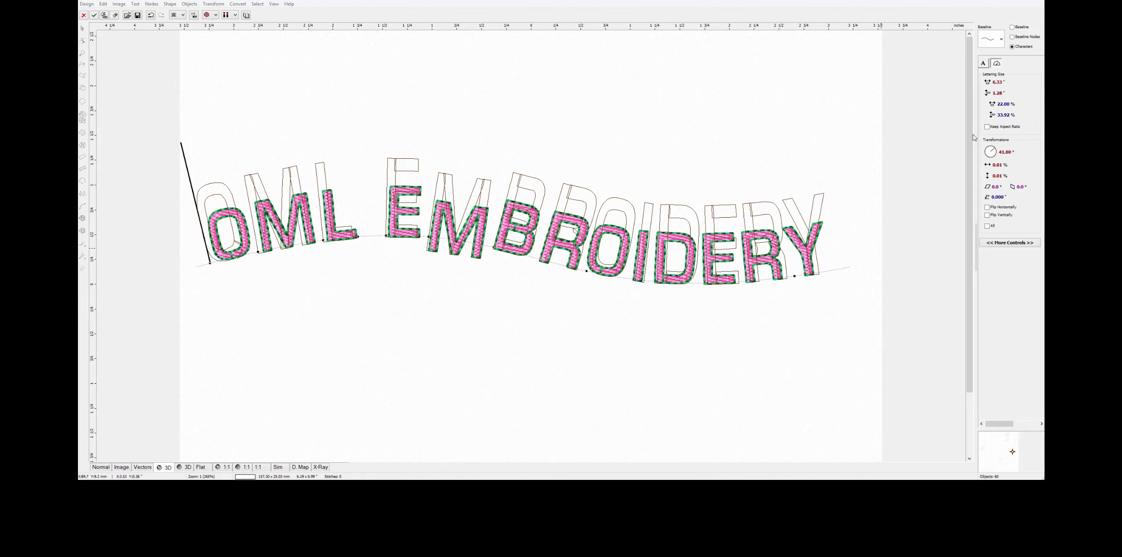
{"action": "left_click", "coordinate": [988, 126]}
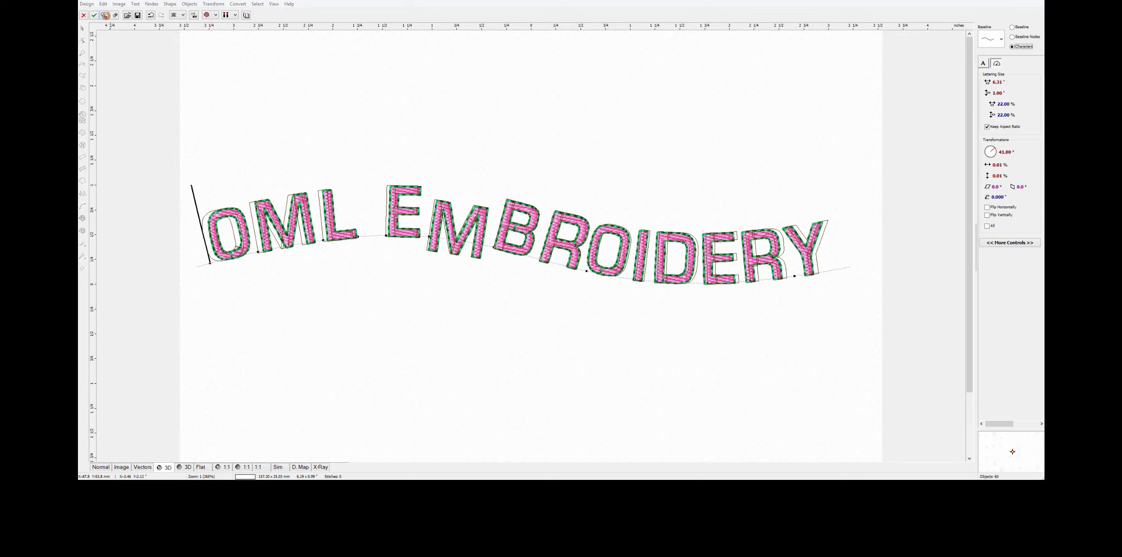
{"action": "left_click", "coordinate": [105, 15]}
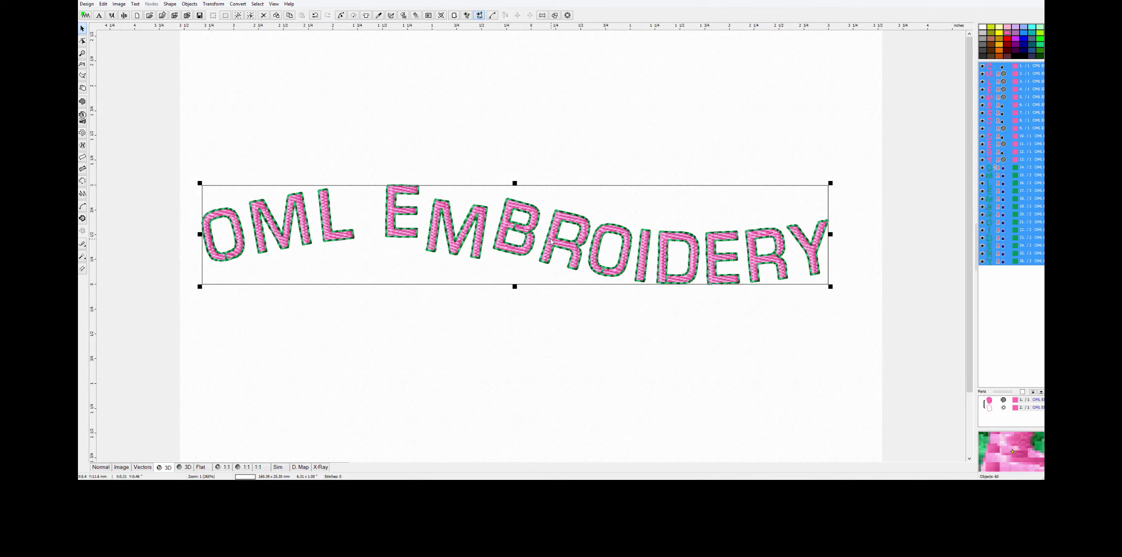
Step: Move the whole lettering up to the top of the work area and deselect it
{"action": "left_click_drag", "start_coordinate": [549, 239], "coordinate": [553, 91]}
{"action": "left_click", "coordinate": [579, 217]}
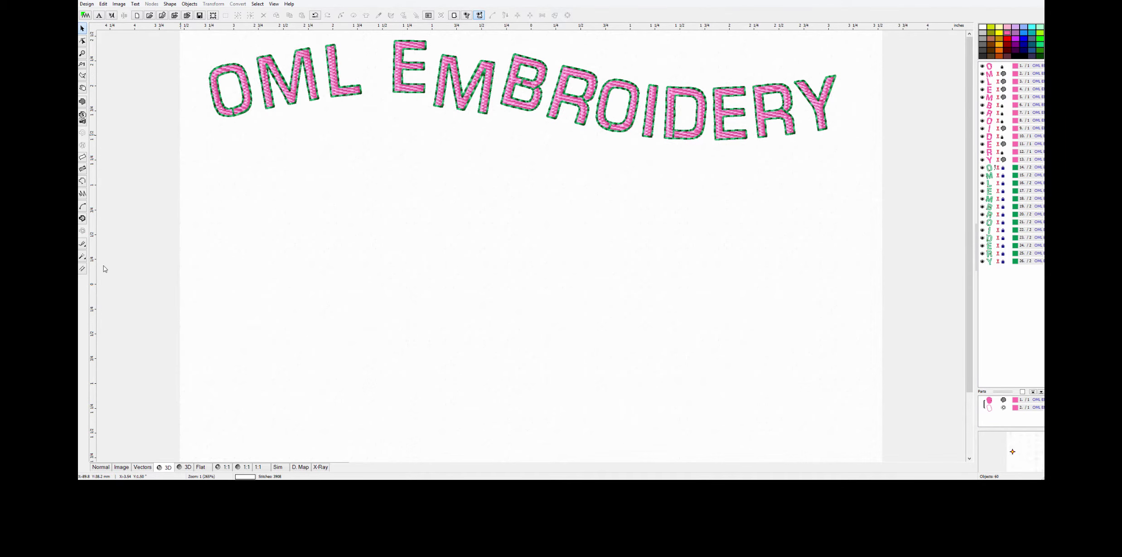
Step: Draw a single-stitch outline about 5.46 by 0.66 inches below the lettering, as two sagging arcs meeting at a central peak
{"action": "left_click", "coordinate": [83, 180]}
{"action": "left_click", "coordinate": [244, 290]}
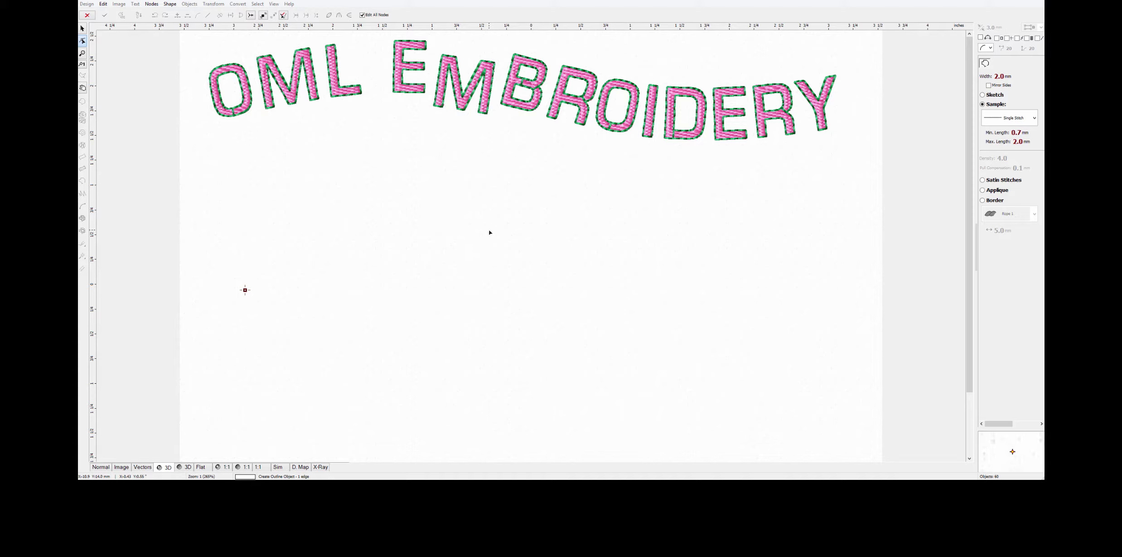
{"action": "left_click", "coordinate": [505, 233]}
{"action": "left_click", "coordinate": [787, 280]}
{"action": "left_click_drag", "start_coordinate": [646, 256], "coordinate": [643, 295]}
{"action": "left_click_drag", "start_coordinate": [376, 262], "coordinate": [389, 292]}
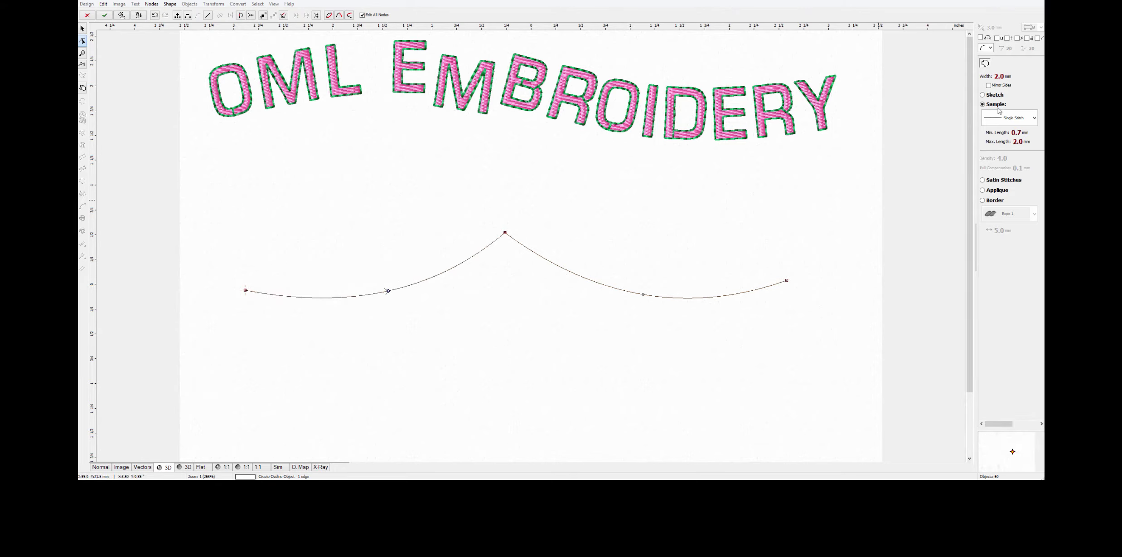
{"action": "left_click", "coordinate": [122, 15]}
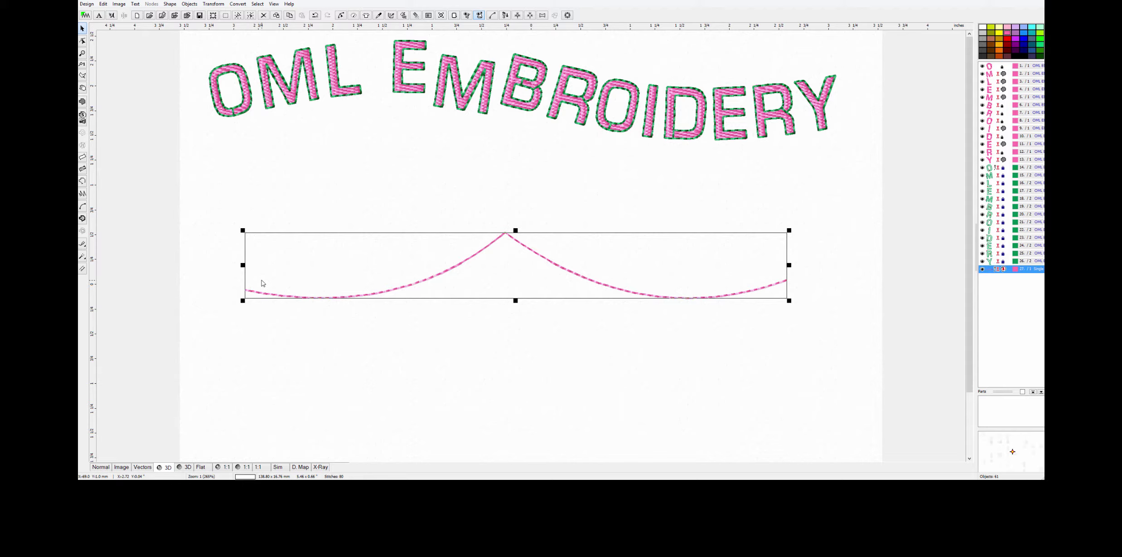
Step: Create the text OMLEMBROIDERY using the selected double-arc outline as its baseline
{"action": "left_click", "coordinate": [136, 5]}
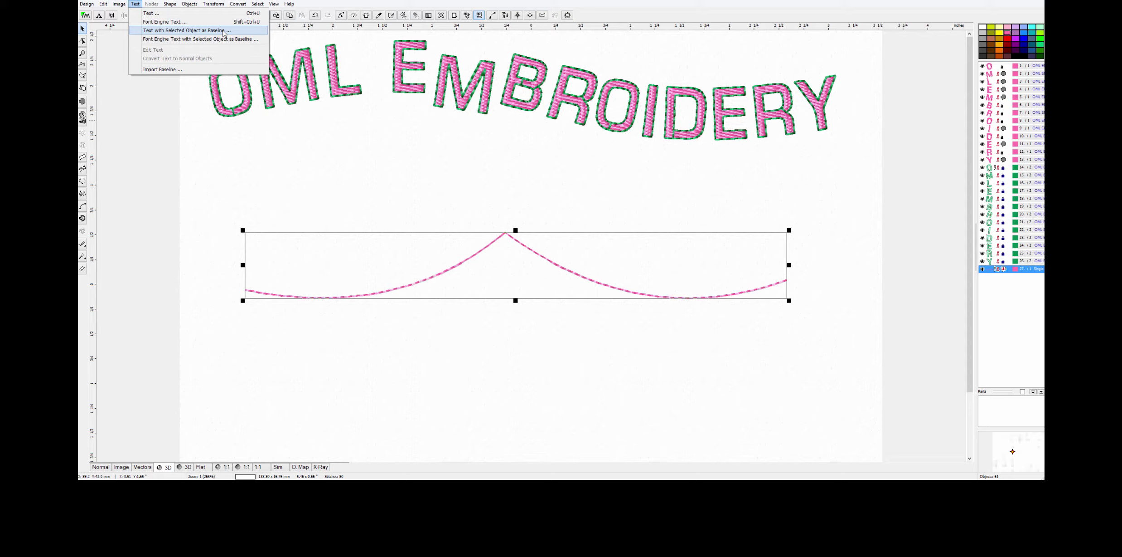
{"action": "left_click", "coordinate": [224, 30]}
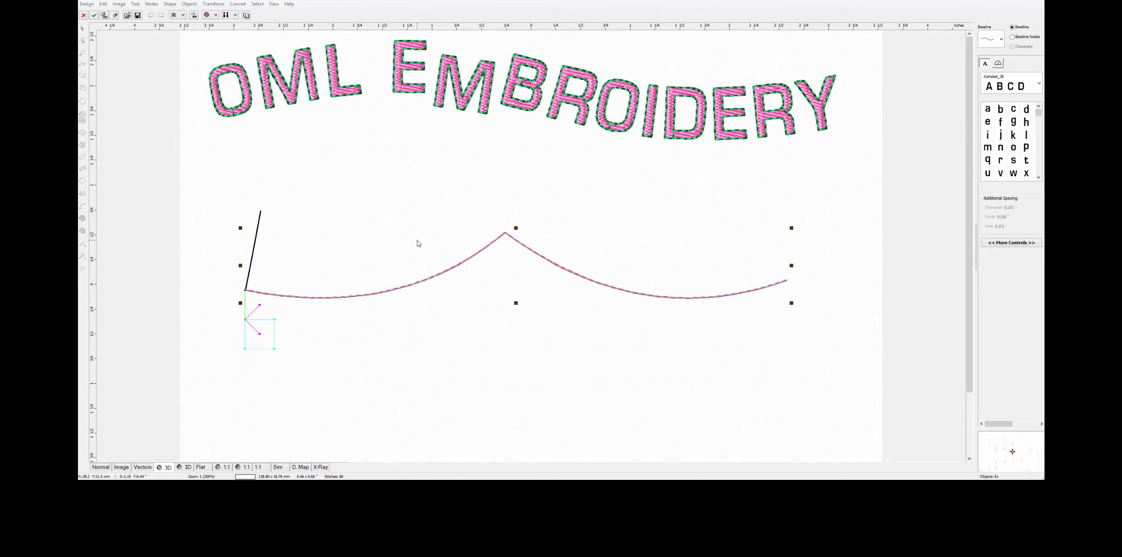
{"action": "type", "text": "OML E"}
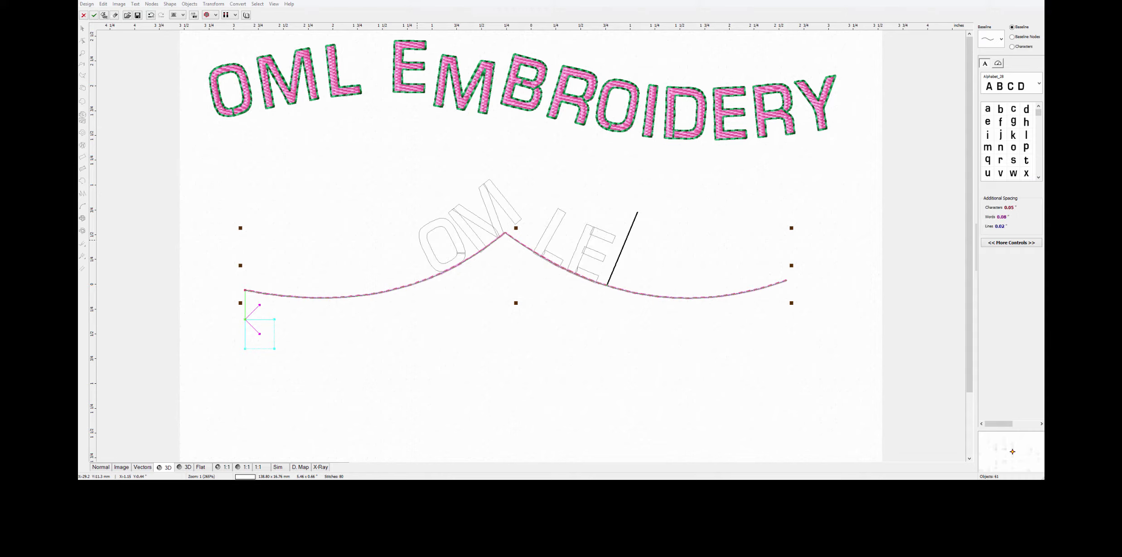
{"action": "type", "text": "MBROIDERY"}
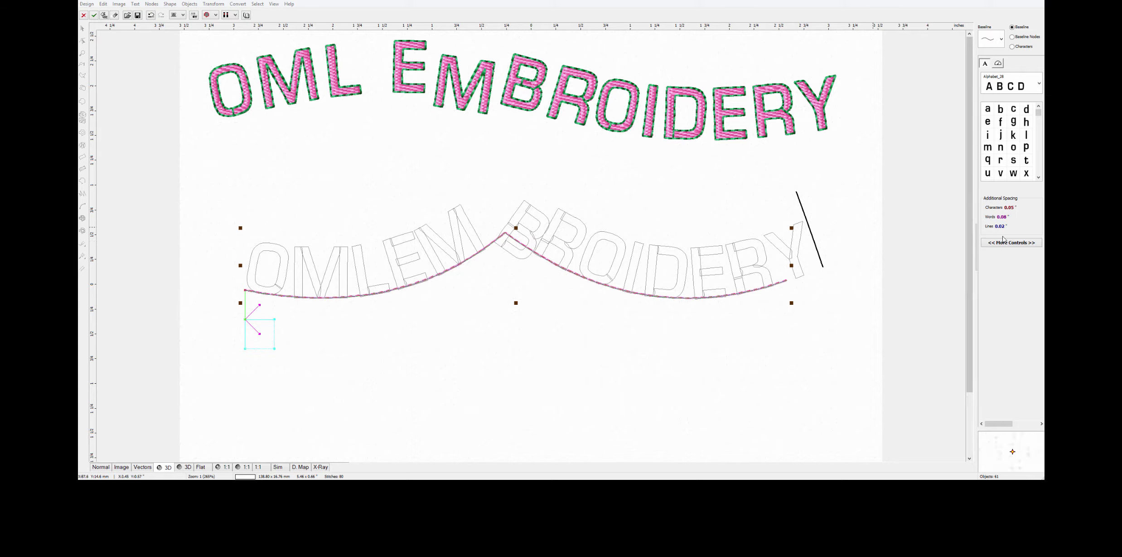
Step: Set the character spacing to 0.04 inches and scale the lettering to 21.43%, 5.41 by 1.09 inches, keeping the aspect ratio
{"action": "scroll", "coordinate": [1012, 211], "scroll_direction": "down", "scroll_amount": 2}
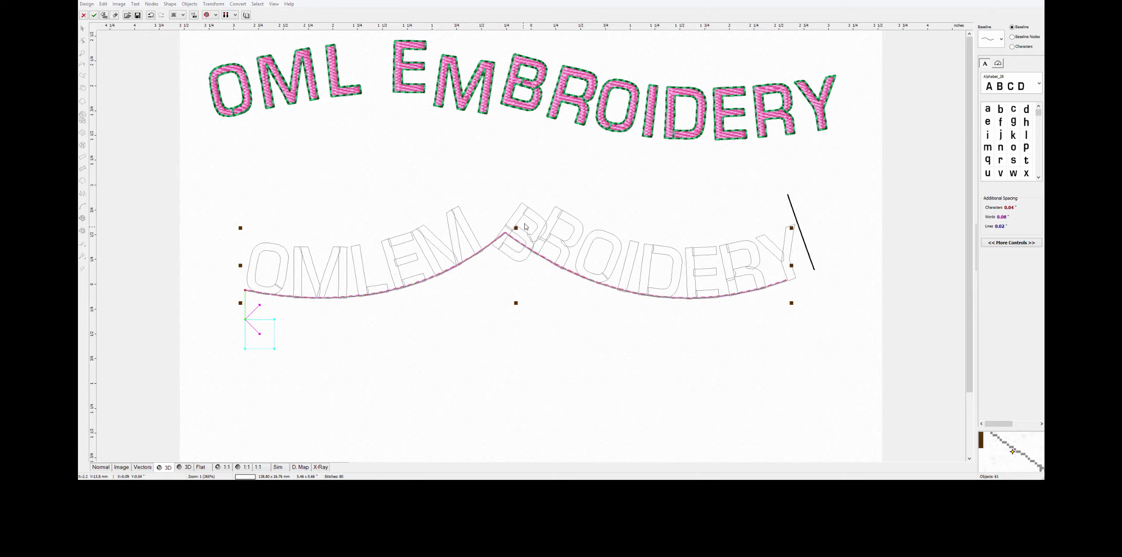
{"action": "left_click", "coordinate": [1023, 243]}
{"action": "scroll", "coordinate": [998, 84], "scroll_direction": "down", "scroll_amount": 2}
{"action": "scroll", "coordinate": [1000, 84], "scroll_direction": "down", "scroll_amount": 3}
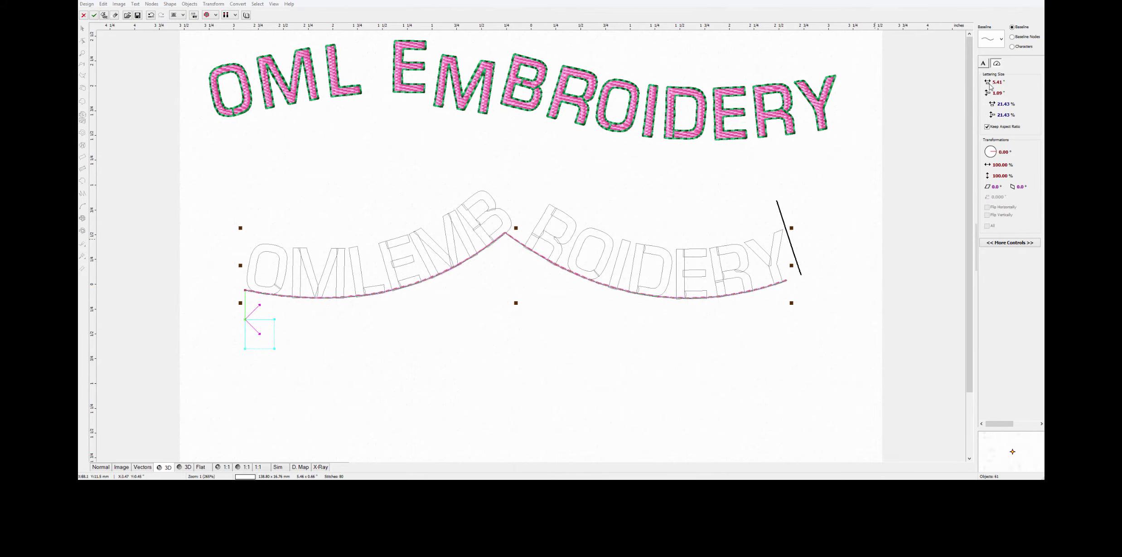
Step: Edit the baseline nodes to lower the central peak and flatten the curves on both sides of it
{"action": "left_click", "coordinate": [1012, 37]}
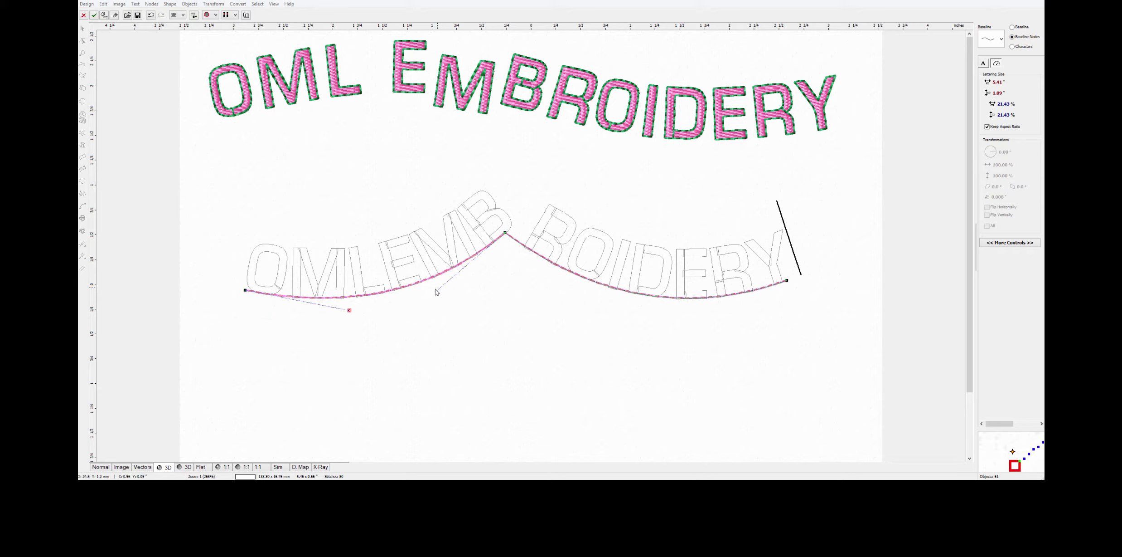
{"action": "left_click_drag", "start_coordinate": [505, 232], "coordinate": [505, 280]}
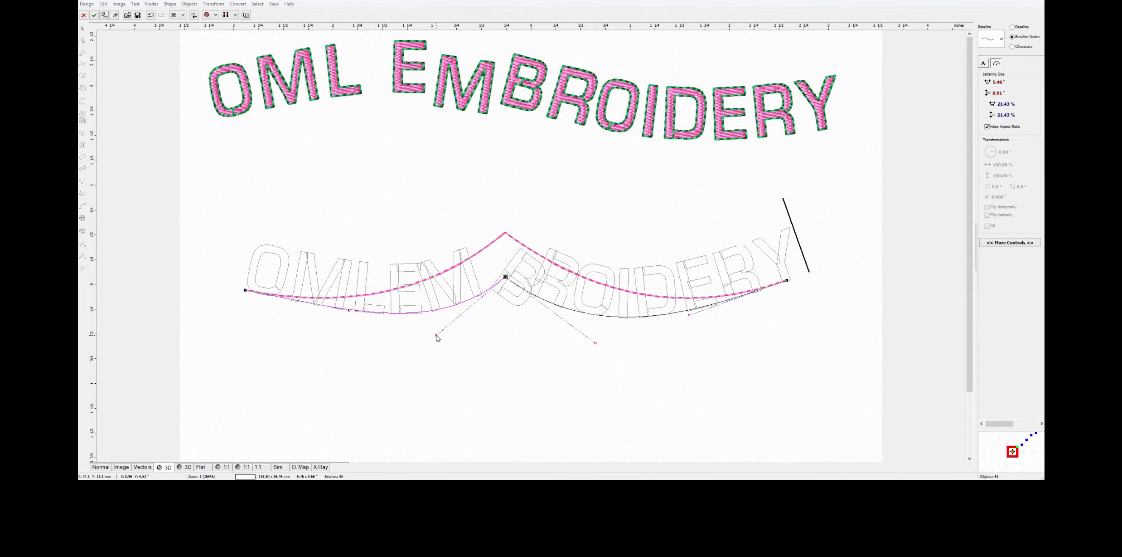
{"action": "left_click_drag", "start_coordinate": [436, 336], "coordinate": [404, 295]}
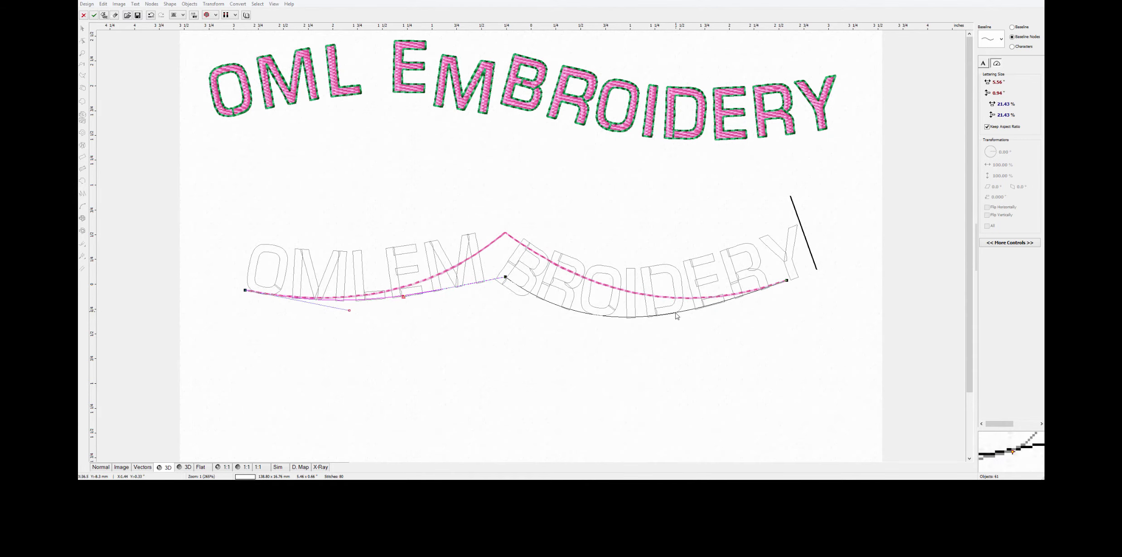
{"action": "left_click", "coordinate": [788, 281]}
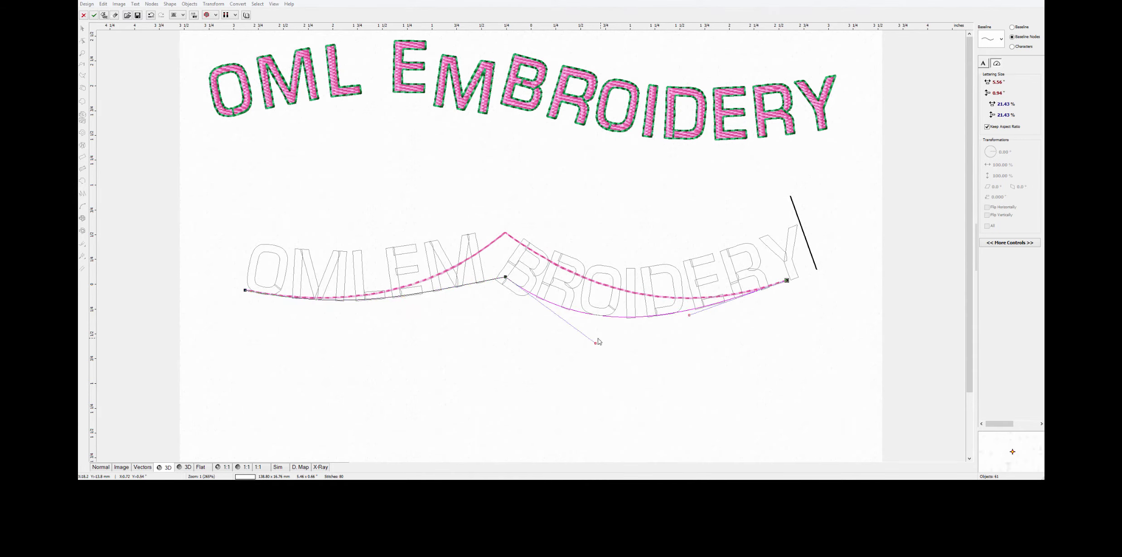
{"action": "left_click_drag", "start_coordinate": [596, 345], "coordinate": [640, 299]}
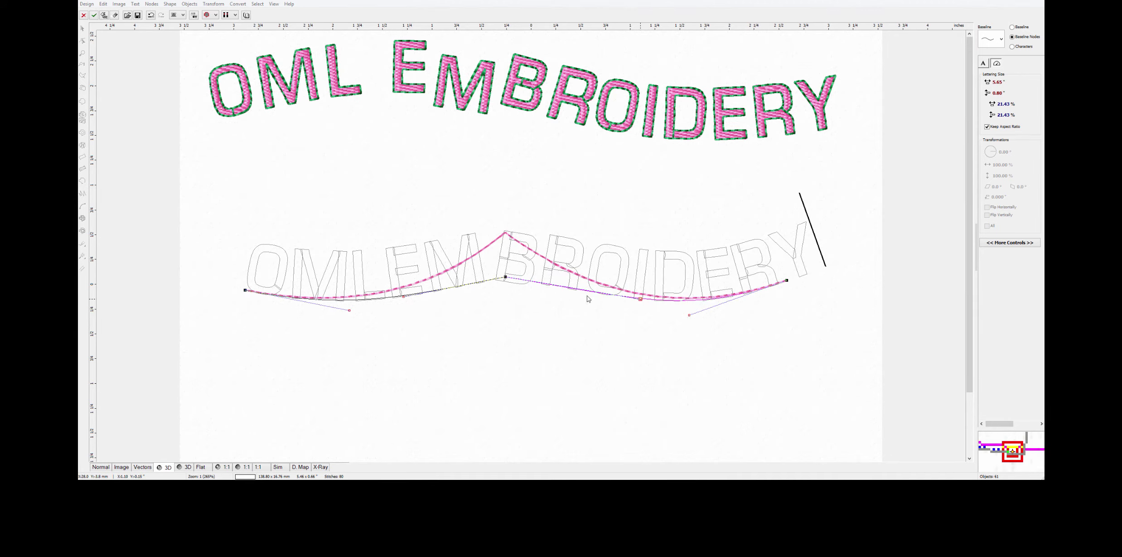
Step: Lower the middle baseline node slightly more, fine-tune the curve handles on both arcs, and generate the stitches
{"action": "left_click_drag", "start_coordinate": [505, 278], "coordinate": [507, 292]}
{"action": "left_click_drag", "start_coordinate": [689, 315], "coordinate": [711, 307]}
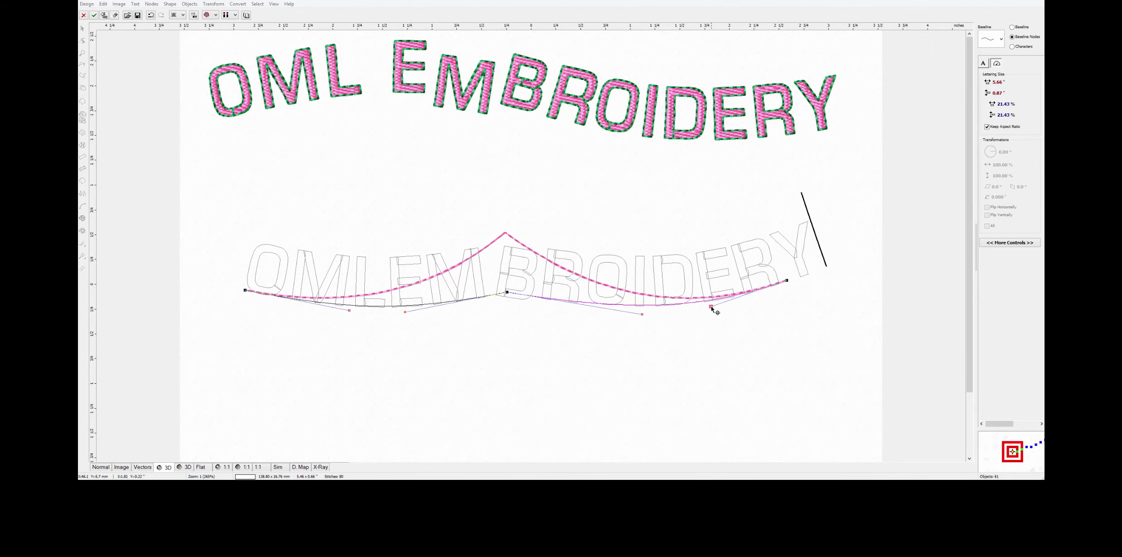
{"action": "left_click_drag", "start_coordinate": [349, 311], "coordinate": [360, 309]}
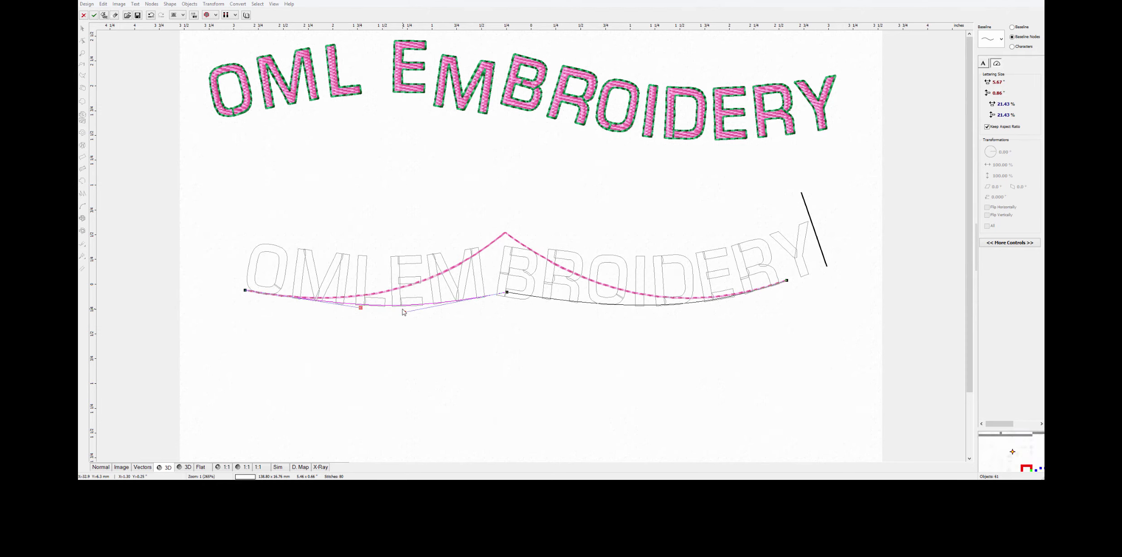
{"action": "left_click_drag", "start_coordinate": [406, 312], "coordinate": [405, 308]}
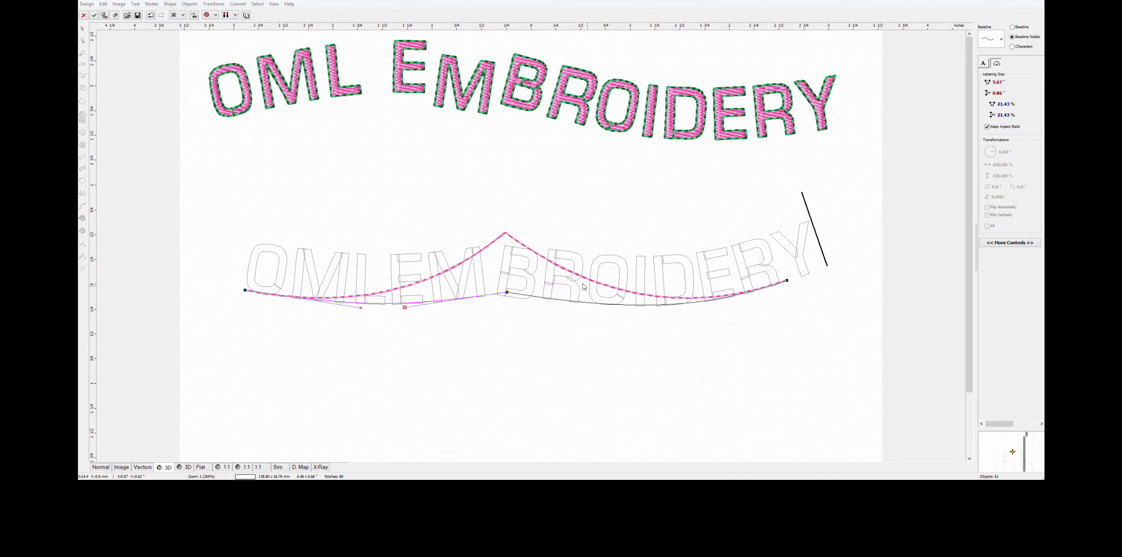
{"action": "left_click", "coordinate": [104, 15]}
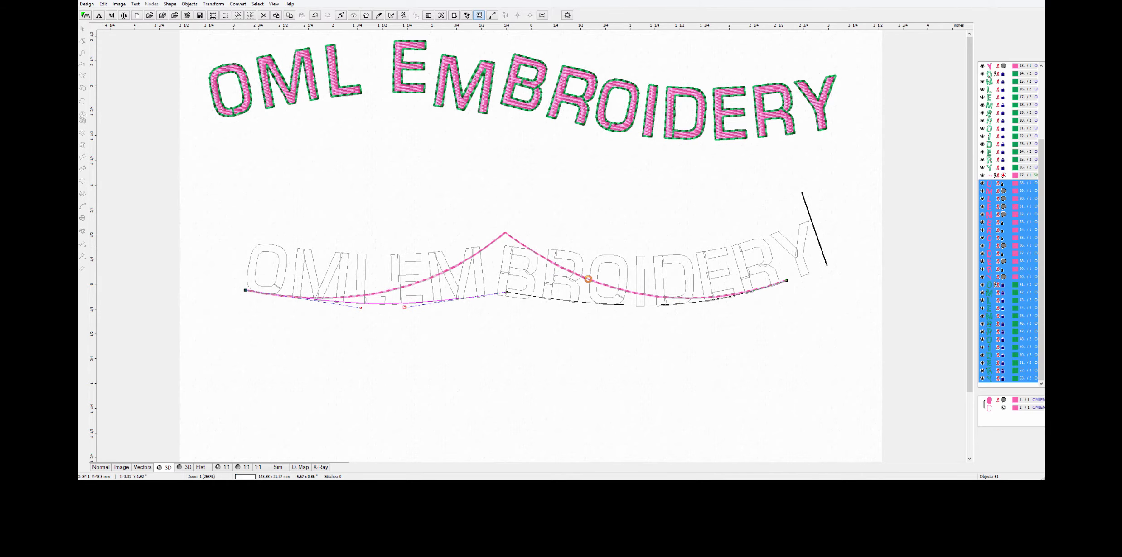
Step: Move the new lettering below the drawn double-arc outline and delete the outline
{"action": "left_click_drag", "start_coordinate": [592, 253], "coordinate": [583, 318]}
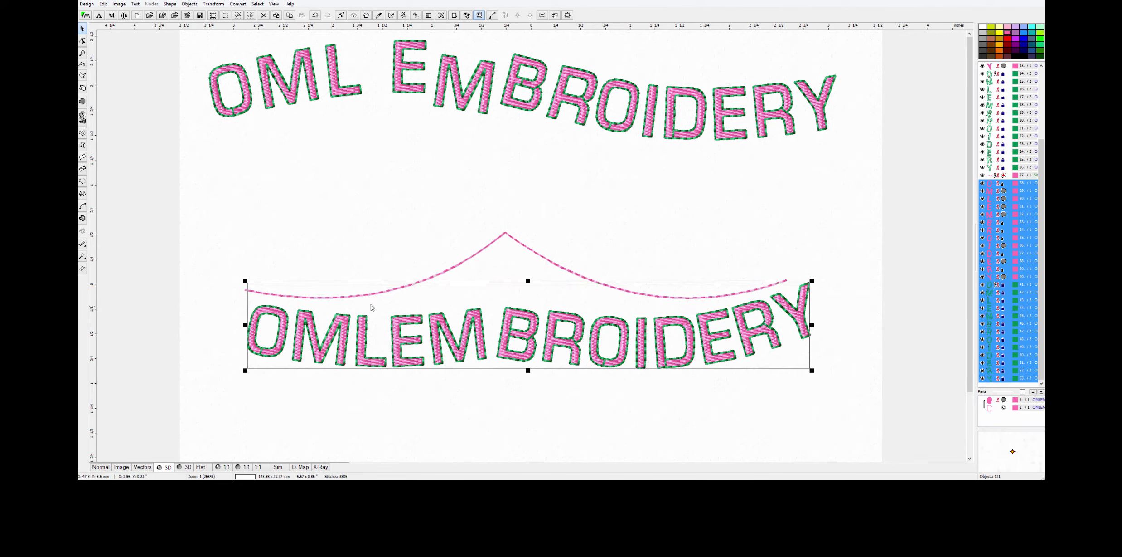
{"action": "left_click", "coordinate": [535, 256]}
{"action": "right_click", "coordinate": [536, 255]}
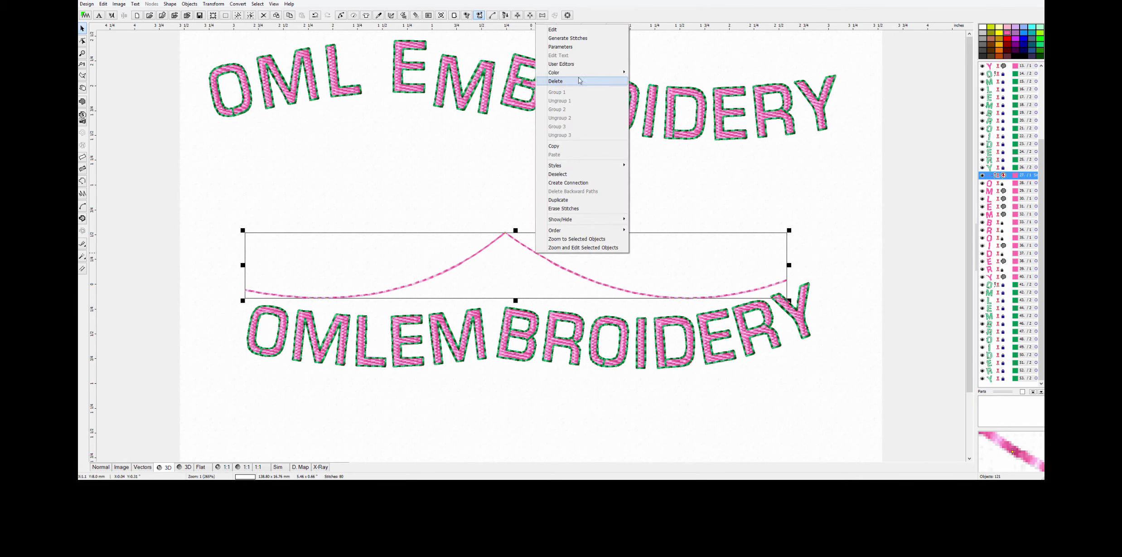
{"action": "left_click", "coordinate": [556, 76]}
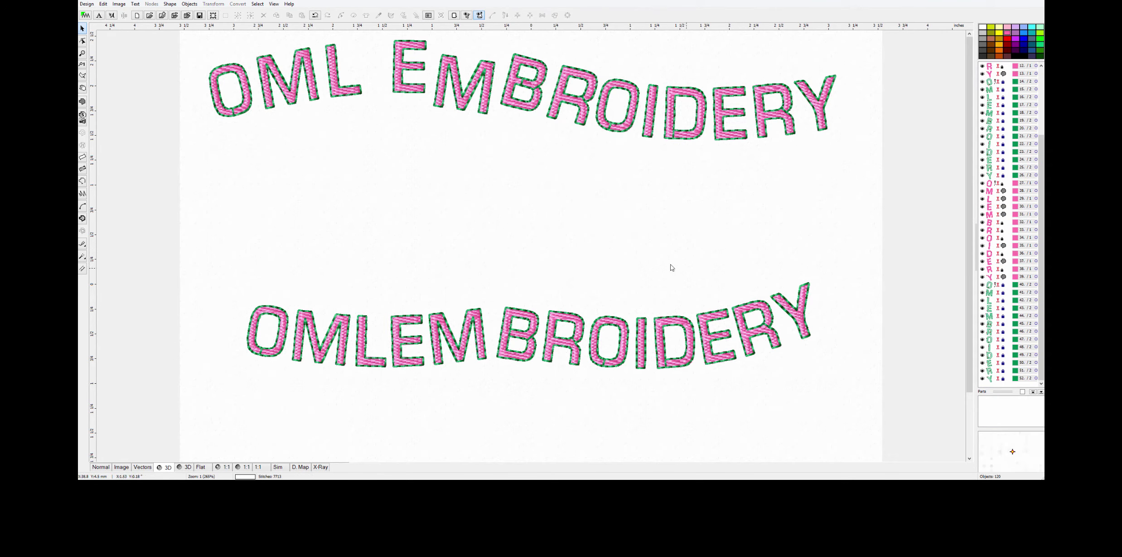
Step: Move the OMLEMBROIDERY lettering up beneath the first lettering and reopen it for character editing with 0.16-inch word spacing
{"action": "left_click_drag", "start_coordinate": [249, 281], "coordinate": [816, 371]}
{"action": "left_click_drag", "start_coordinate": [629, 305], "coordinate": [625, 182]}
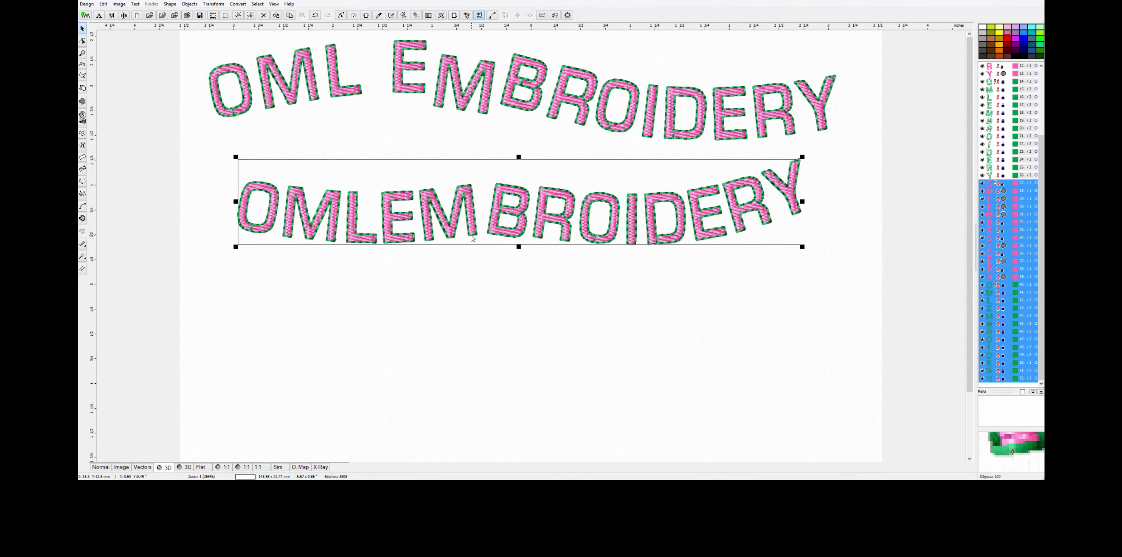
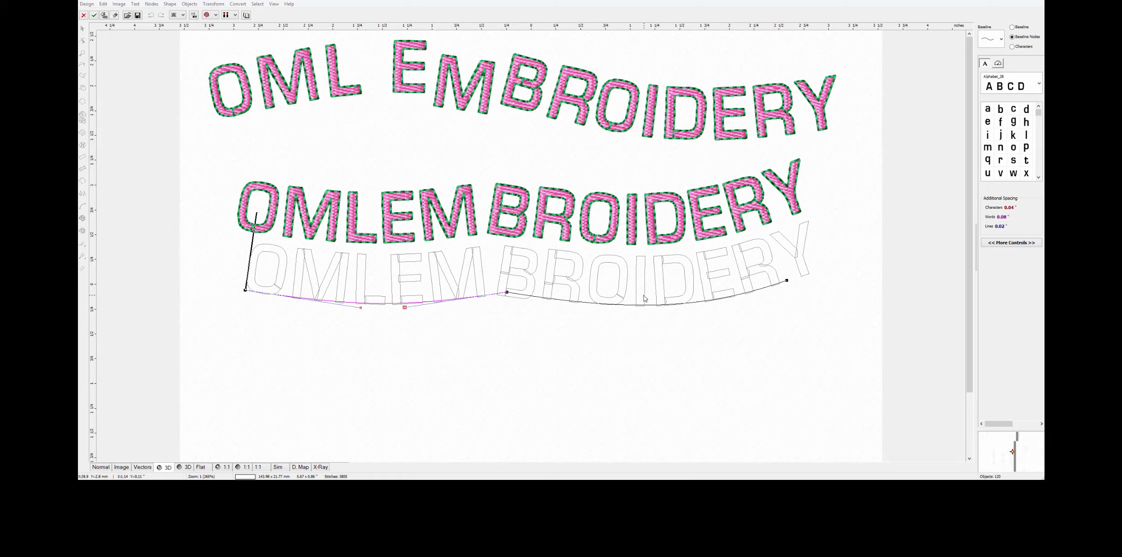
{"action": "left_click", "coordinate": [1014, 48]}
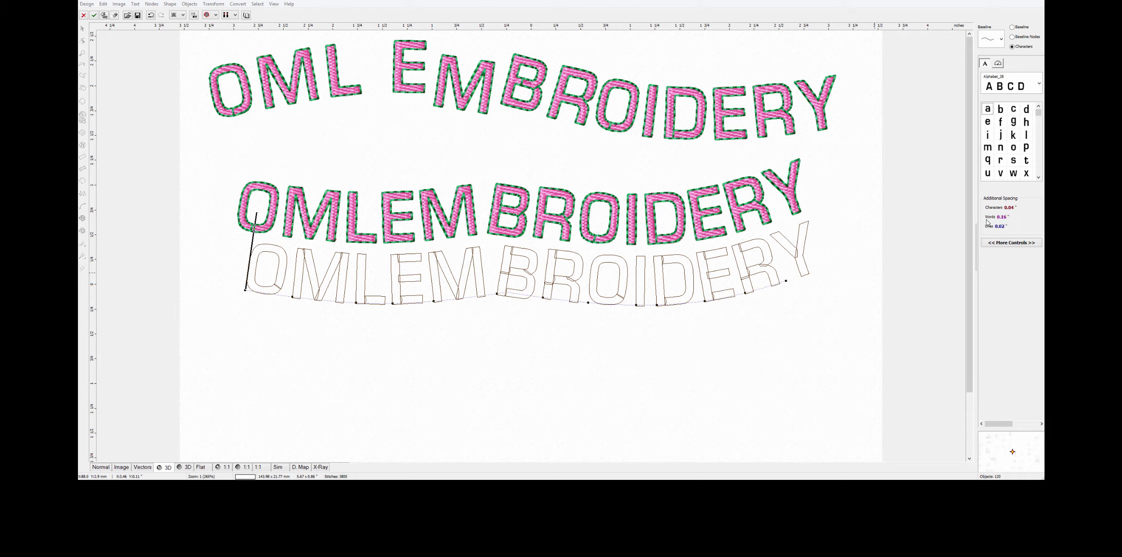
Step: Slant the first five letters, O, M, L, E and M, individually to the right
{"action": "left_click", "coordinate": [479, 279]}
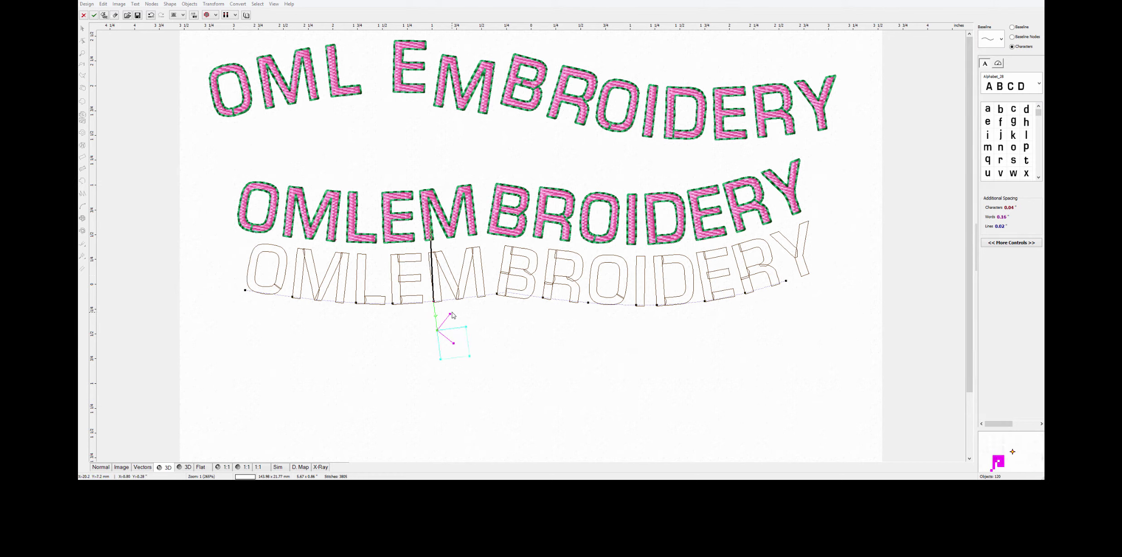
{"action": "left_click_drag", "start_coordinate": [450, 315], "coordinate": [454, 313]}
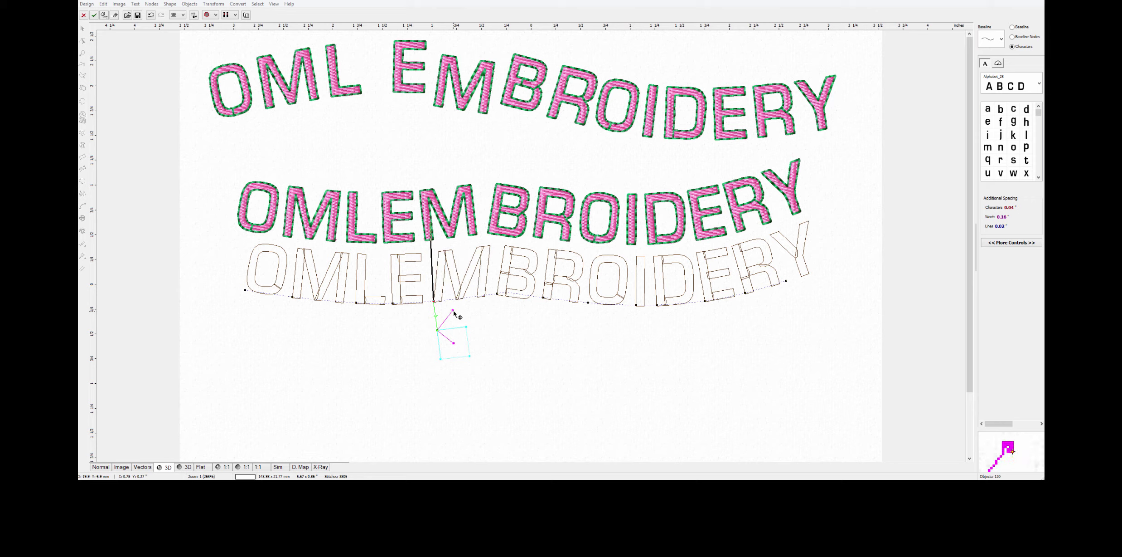
{"action": "left_click", "coordinate": [410, 302]}
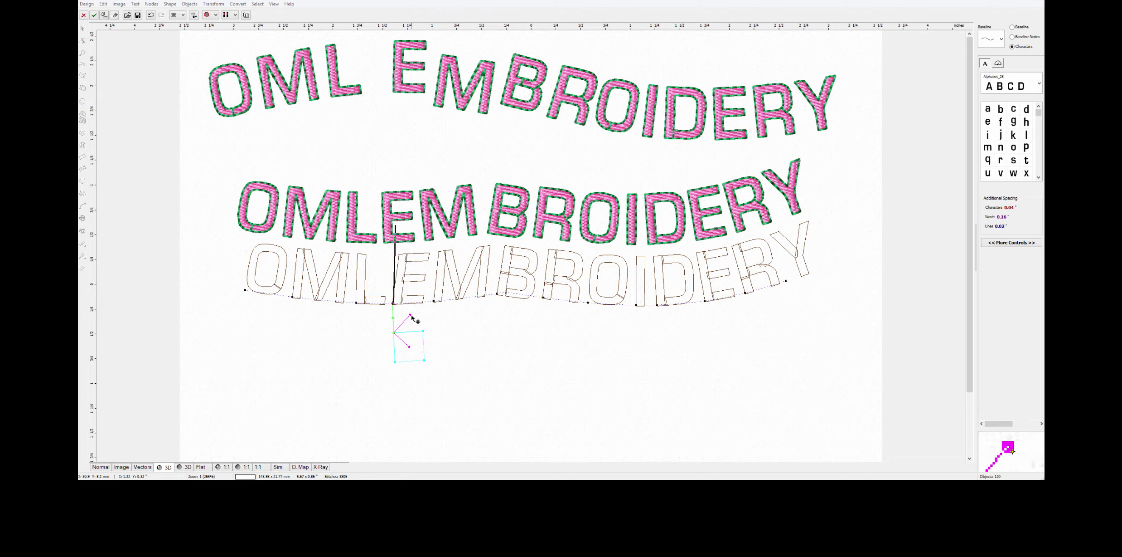
{"action": "left_click", "coordinate": [370, 303]}
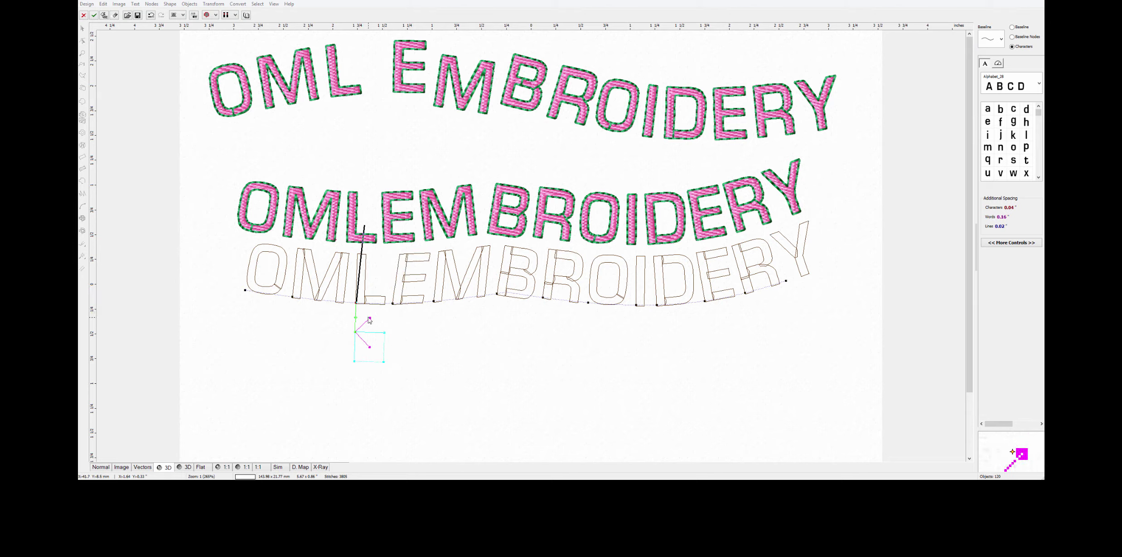
{"action": "left_click", "coordinate": [337, 311]}
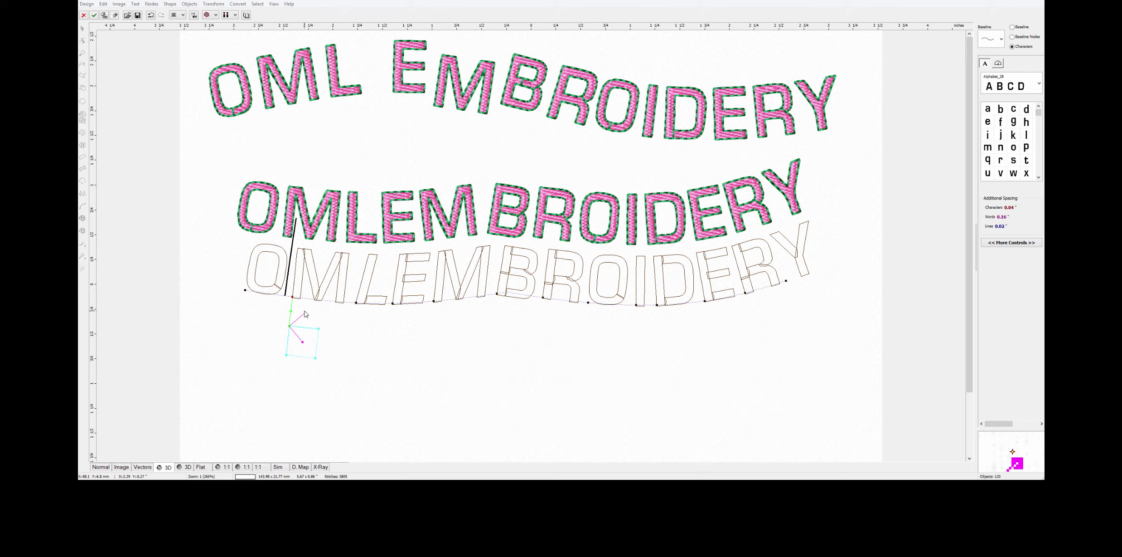
{"action": "left_click_drag", "start_coordinate": [306, 312], "coordinate": [308, 311]}
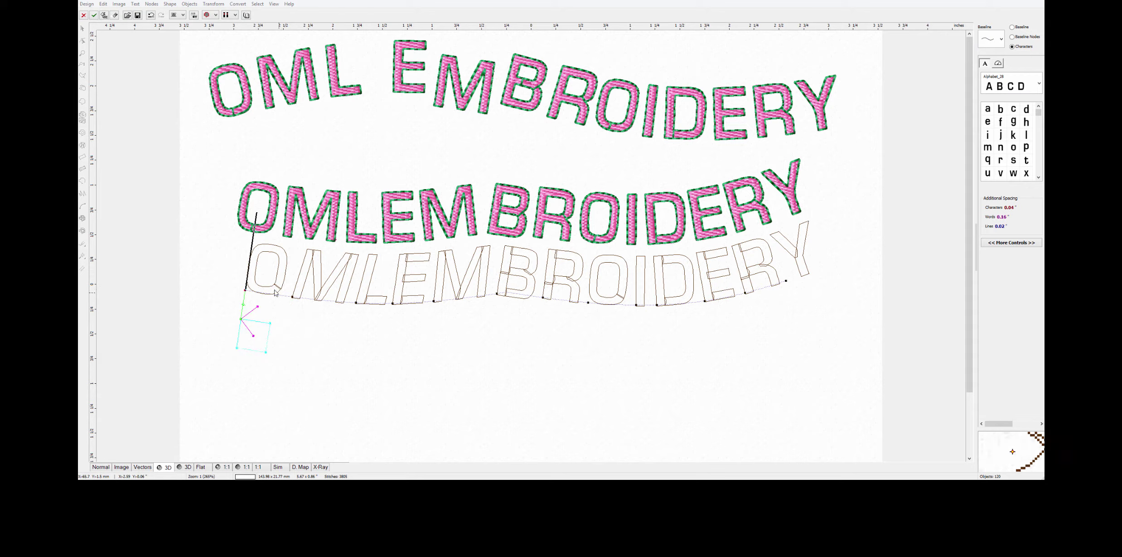
{"action": "left_click", "coordinate": [262, 310]}
{"action": "left_click_drag", "start_coordinate": [258, 307], "coordinate": [260, 304]}
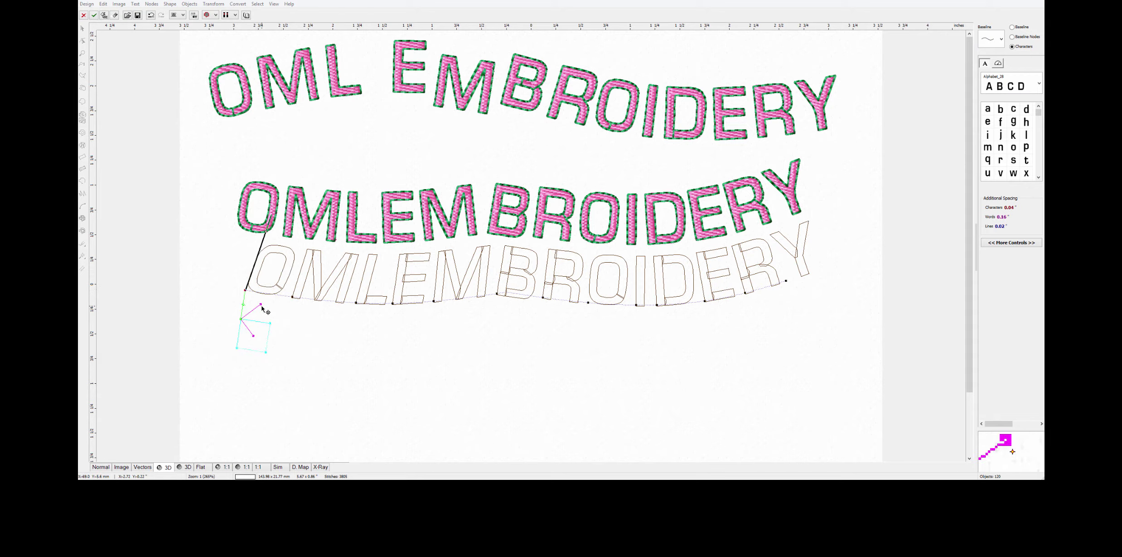
Step: Slant the remaining letters from B through the final Y individually to the left
{"action": "left_click", "coordinate": [528, 293]}
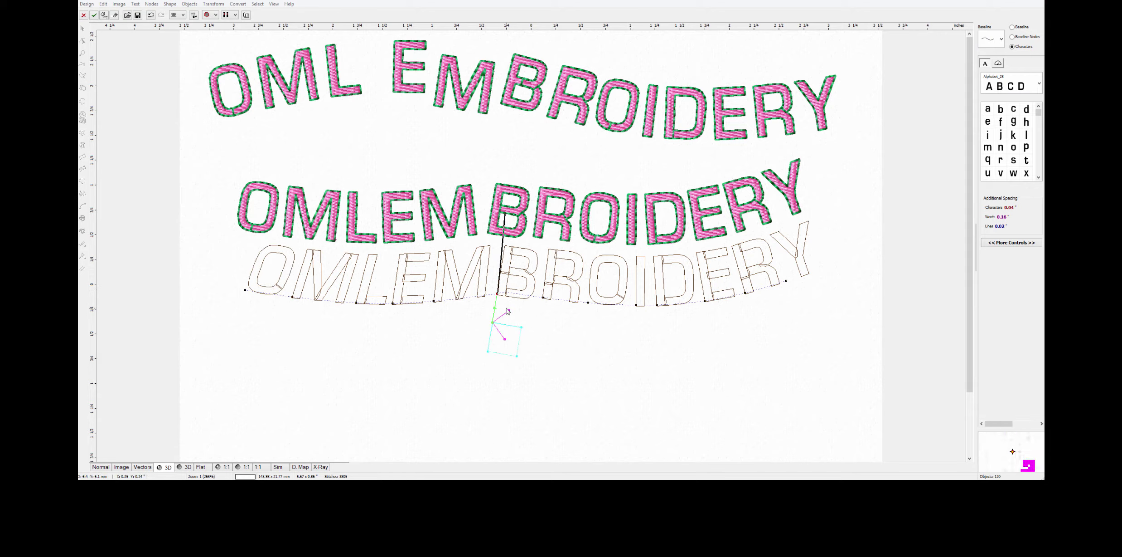
{"action": "left_click_drag", "start_coordinate": [505, 340], "coordinate": [503, 313]}
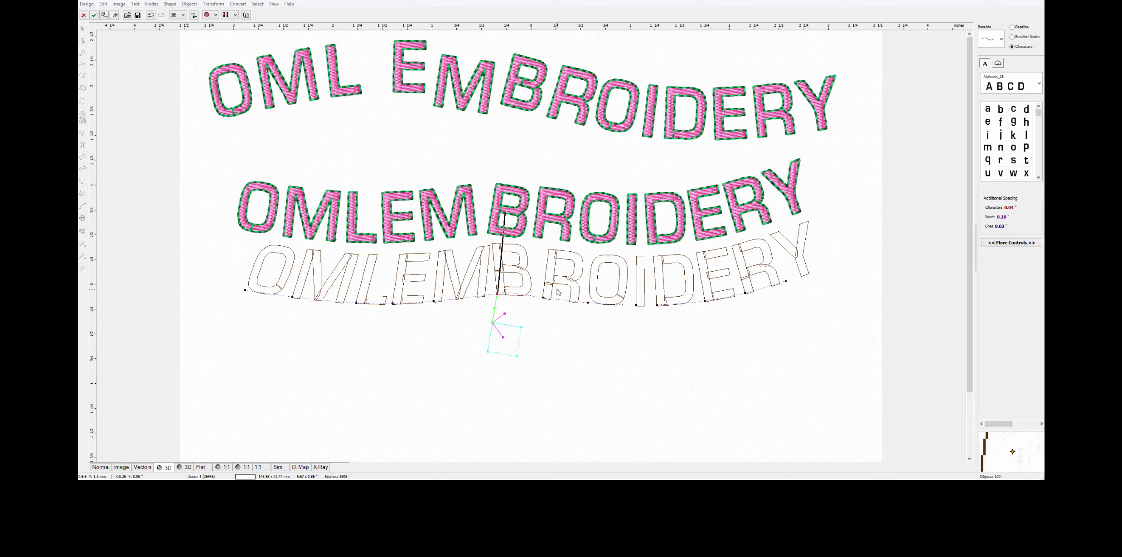
{"action": "left_click", "coordinate": [559, 312]}
{"action": "left_click_drag", "start_coordinate": [557, 316], "coordinate": [669, 321]}
{"action": "left_click", "coordinate": [606, 288]}
{"action": "left_click", "coordinate": [641, 289]}
{"action": "left_click", "coordinate": [671, 299]}
{"action": "left_click", "coordinate": [710, 282]}
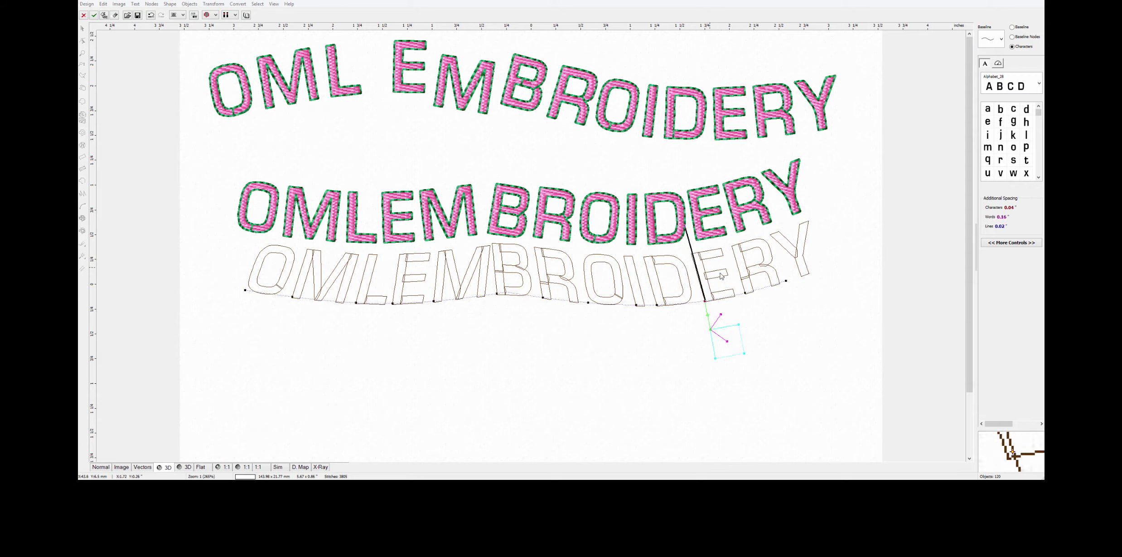
{"action": "left_click", "coordinate": [751, 279]}
{"action": "left_click", "coordinate": [799, 263]}
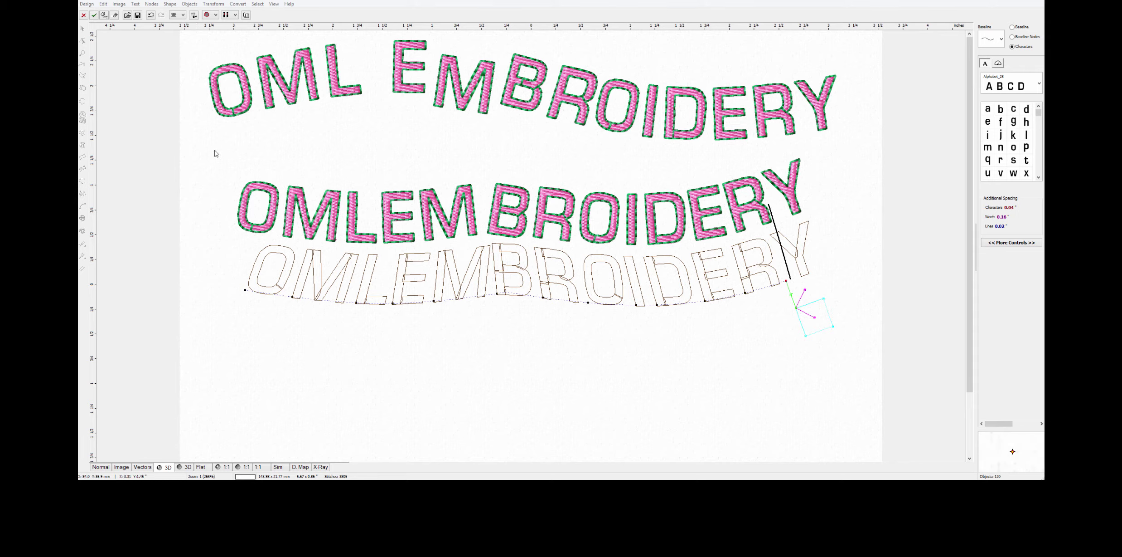
Step: Generate the stitches for the slanted letters and move the lettering up close beneath the first lettering
{"action": "left_click", "coordinate": [103, 15]}
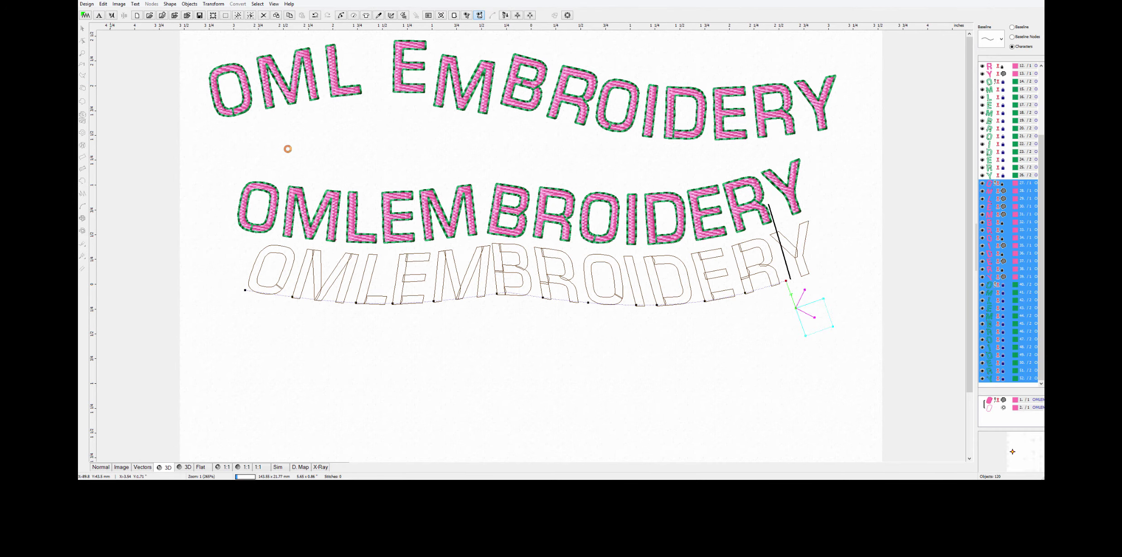
{"action": "left_click", "coordinate": [303, 160]}
{"action": "left_click_drag", "start_coordinate": [535, 271], "coordinate": [529, 191]}
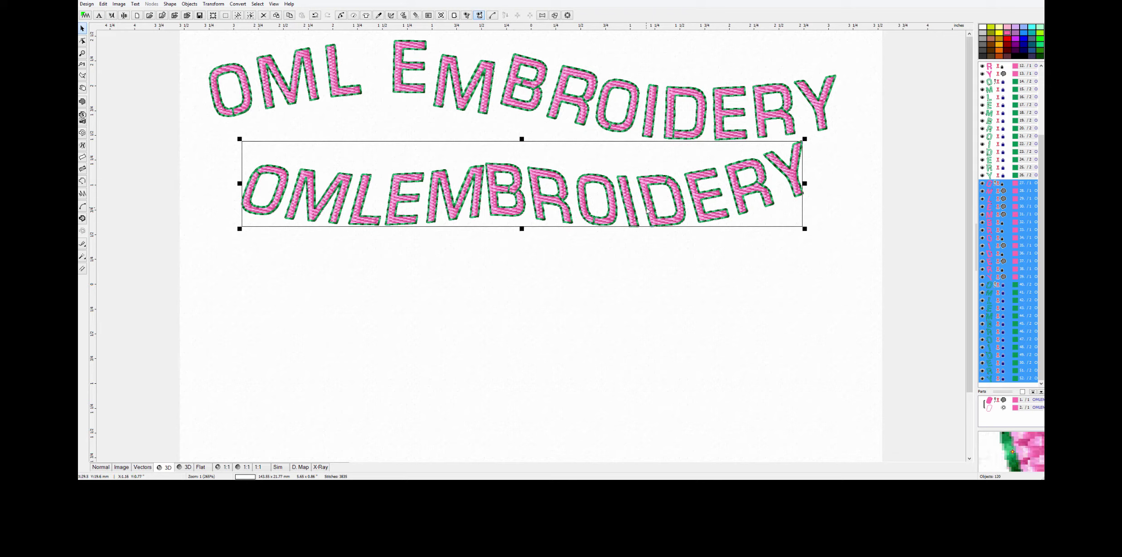
Step: Change the slanted lettering from outlined fill to satin-style columns, generate its stitches and move it up beneath the first lettering
{"action": "right_click", "coordinate": [667, 211]}
{"action": "left_click", "coordinate": [690, 240]}
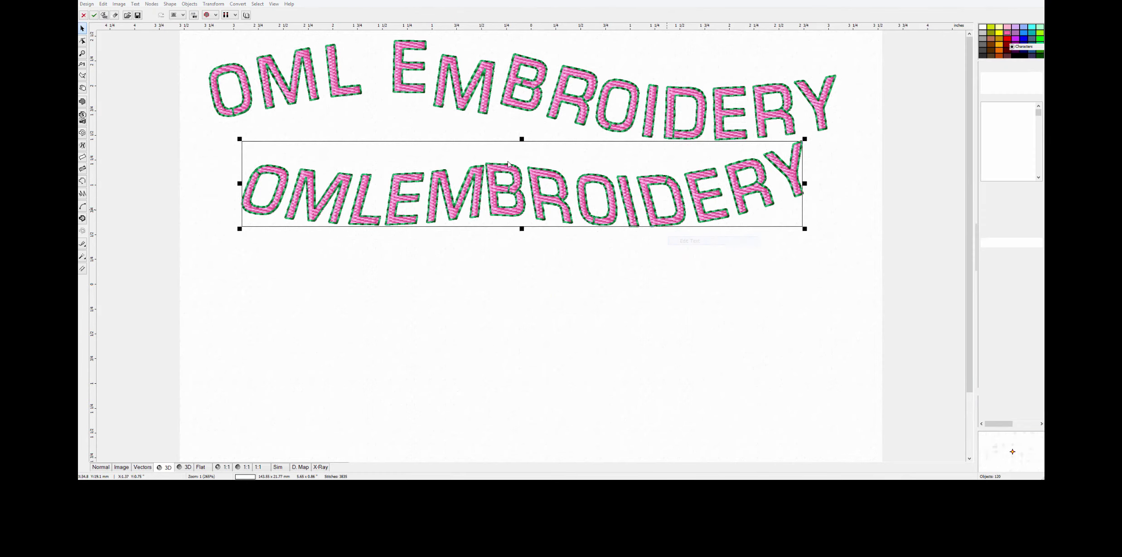
{"action": "left_click", "coordinate": [215, 16]}
{"action": "left_click", "coordinate": [209, 23]}
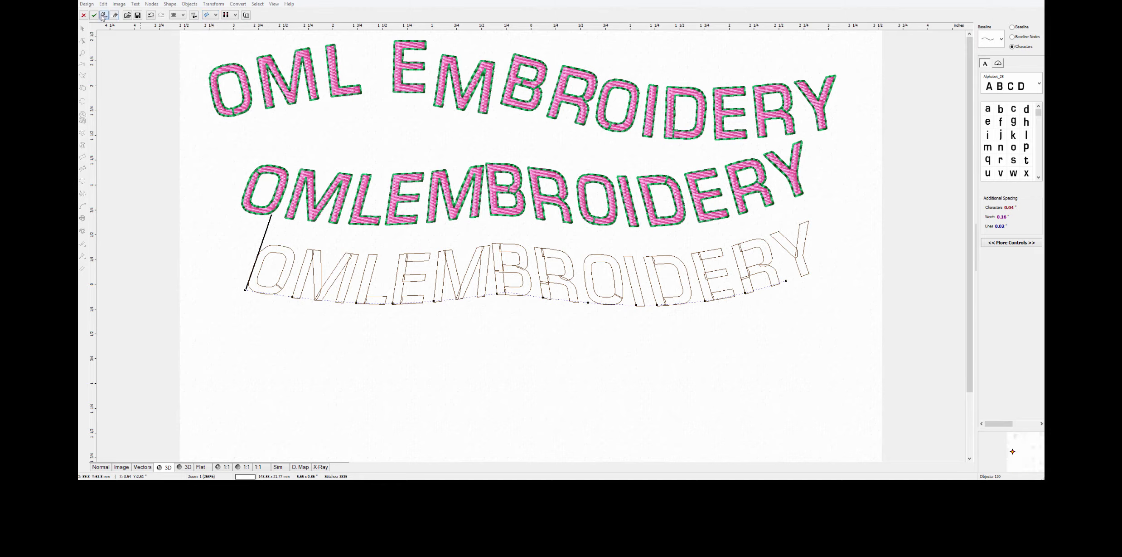
{"action": "key", "text": "Return"}
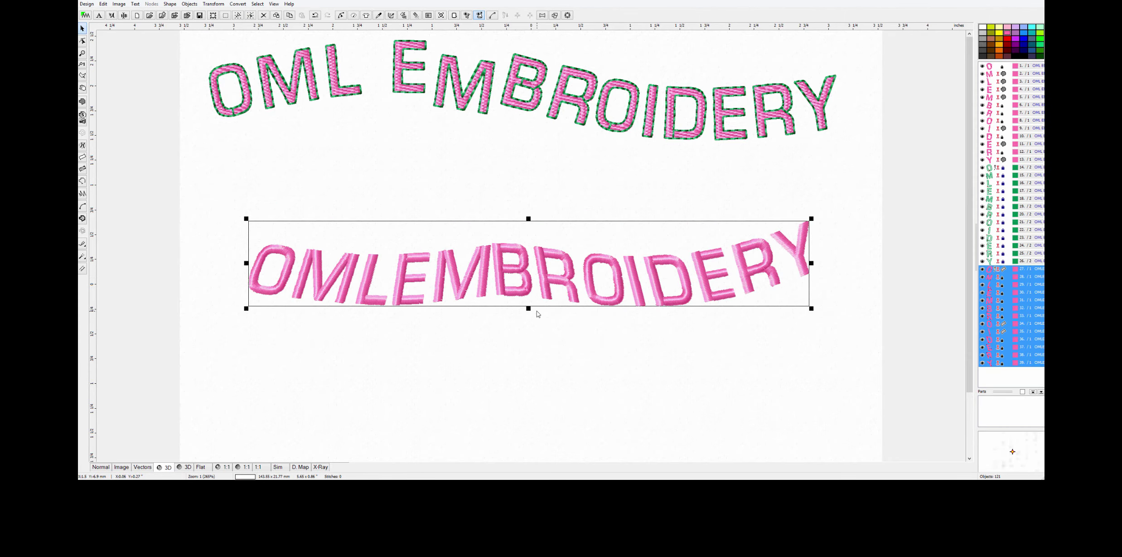
{"action": "left_click_drag", "start_coordinate": [560, 278], "coordinate": [548, 195]}
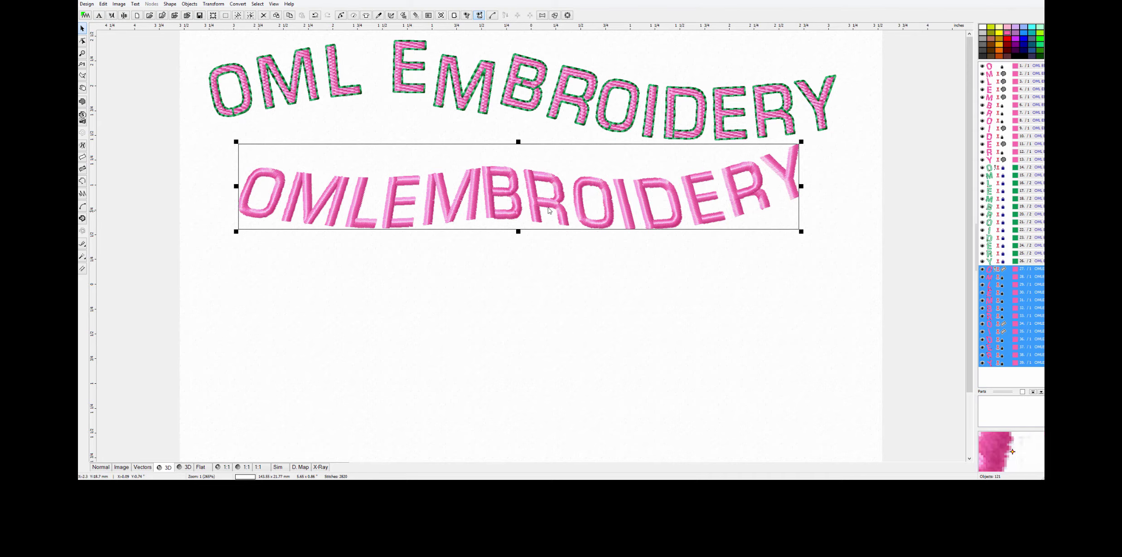
Step: Reopen the slanted lettering's text for editing and change its font to the script-style Alphabet 5
{"action": "right_click", "coordinate": [698, 208]}
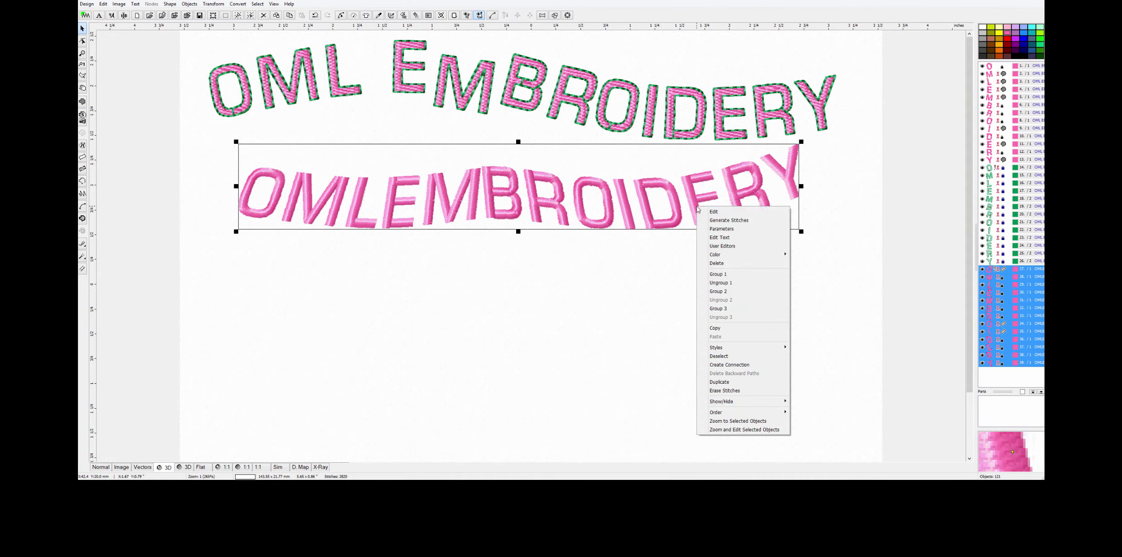
{"action": "left_click", "coordinate": [742, 237]}
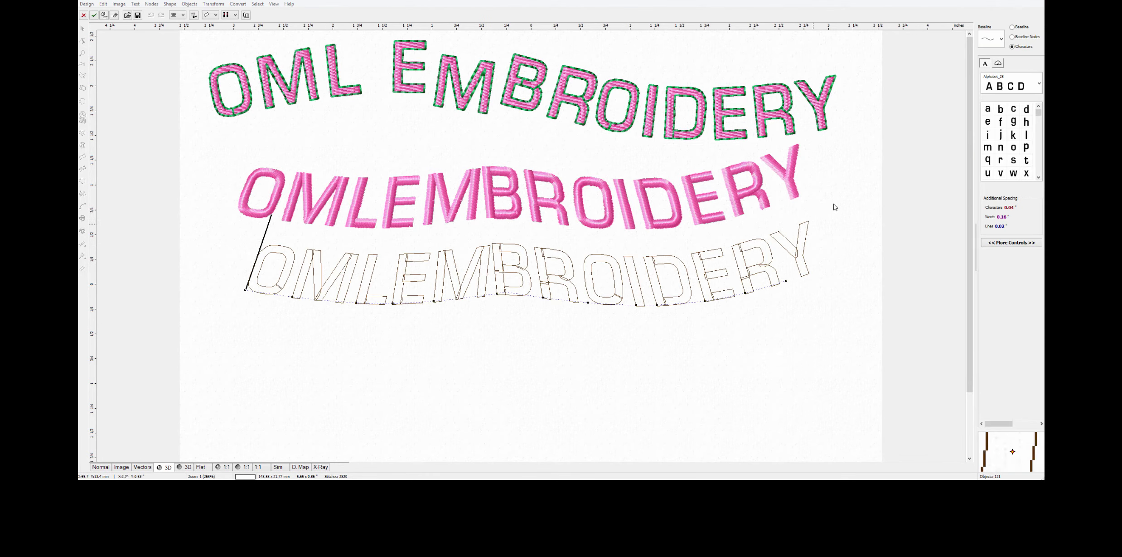
{"action": "left_click", "coordinate": [1041, 84]}
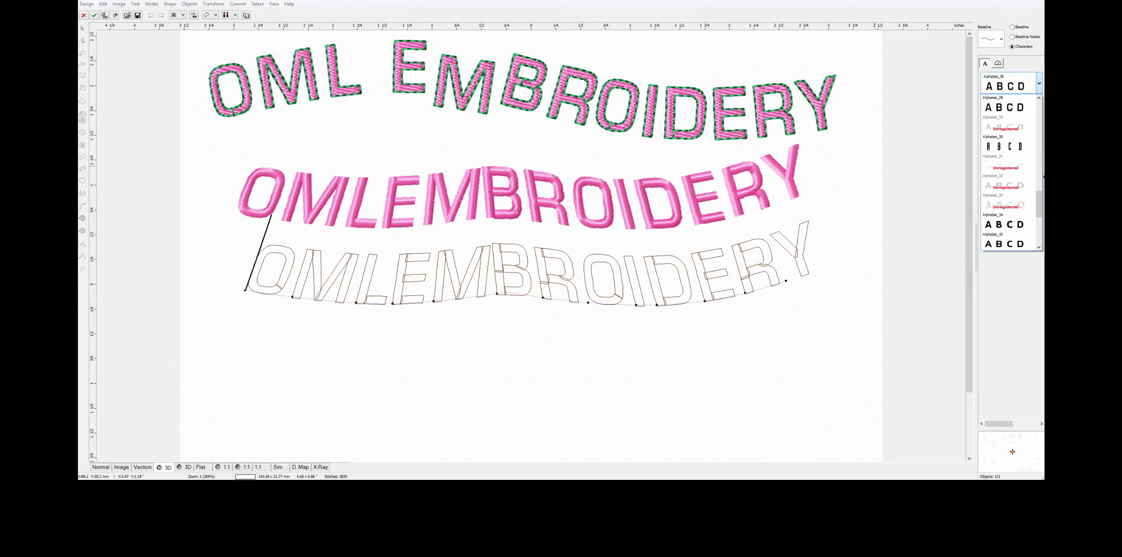
{"action": "left_click_drag", "start_coordinate": [1041, 207], "coordinate": [1042, 124]}
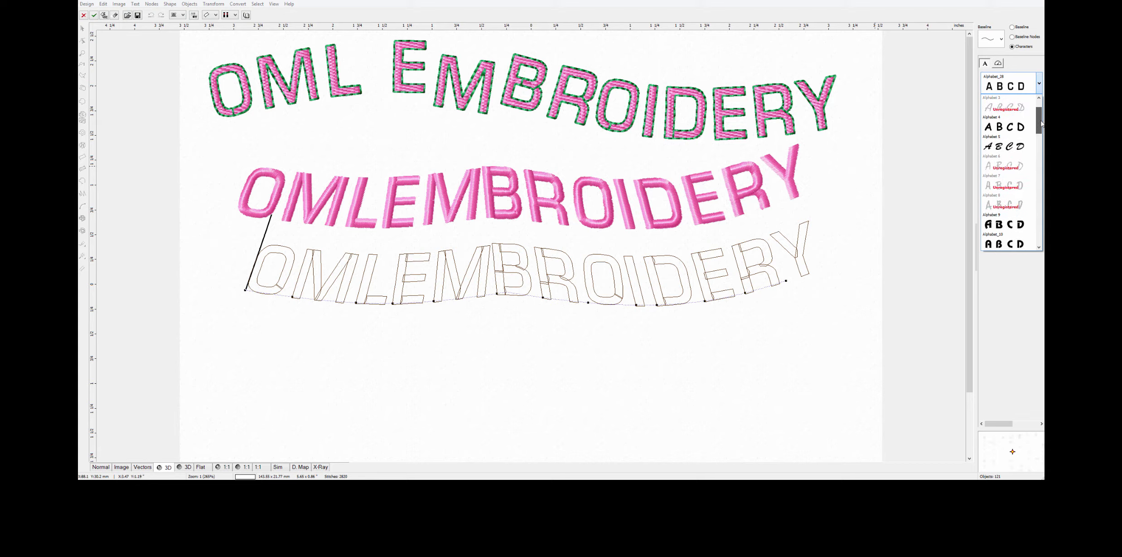
{"action": "left_click", "coordinate": [1023, 145]}
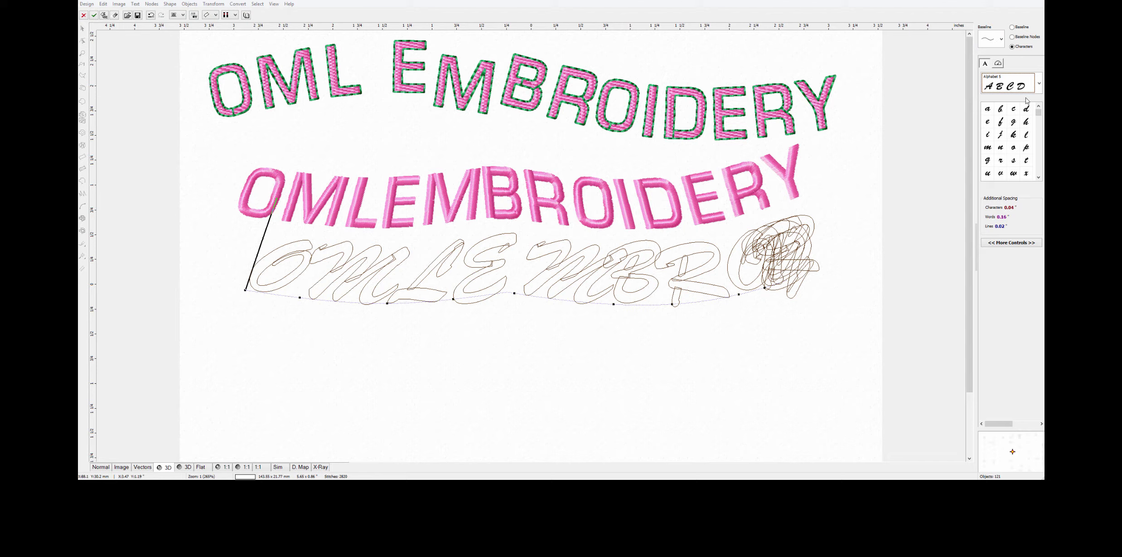
Step: Try the plain sans-serif Alphabet 2 font on the slanted lettering
{"action": "left_click", "coordinate": [1041, 84]}
{"action": "left_click_drag", "start_coordinate": [1041, 122], "coordinate": [1041, 108]}
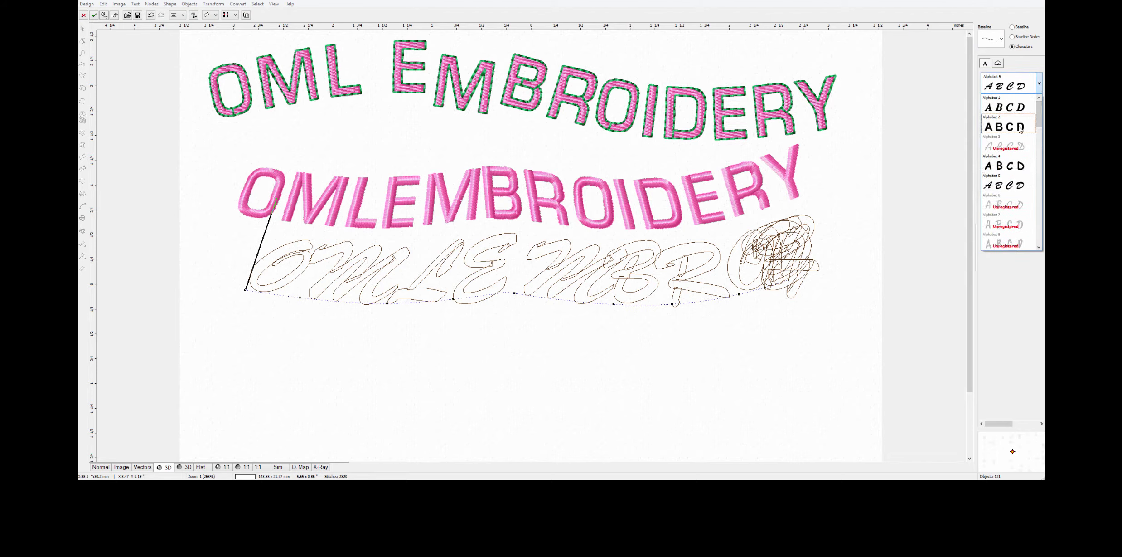
{"action": "left_click", "coordinate": [1022, 128]}
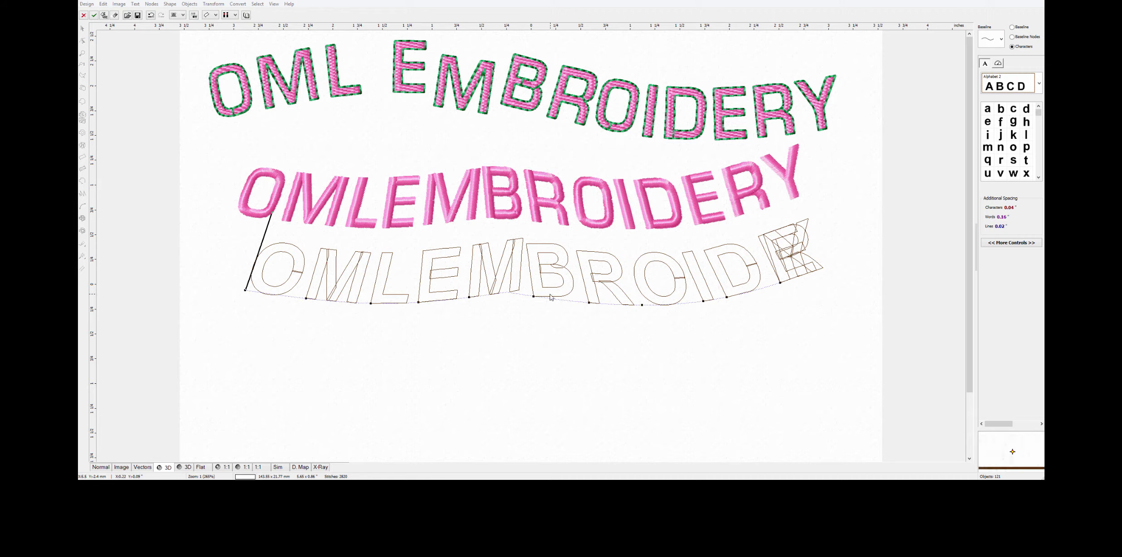
Step: Set the slanted lettering's font to Alphabet 9, generate its stitches and deselect it
{"action": "left_click", "coordinate": [1039, 86]}
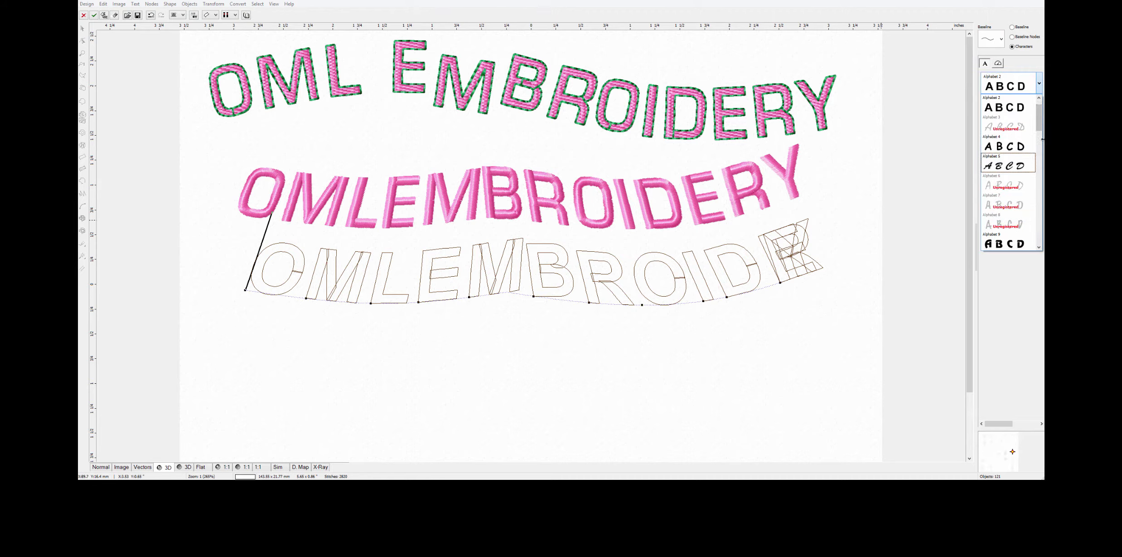
{"action": "left_click", "coordinate": [1010, 245]}
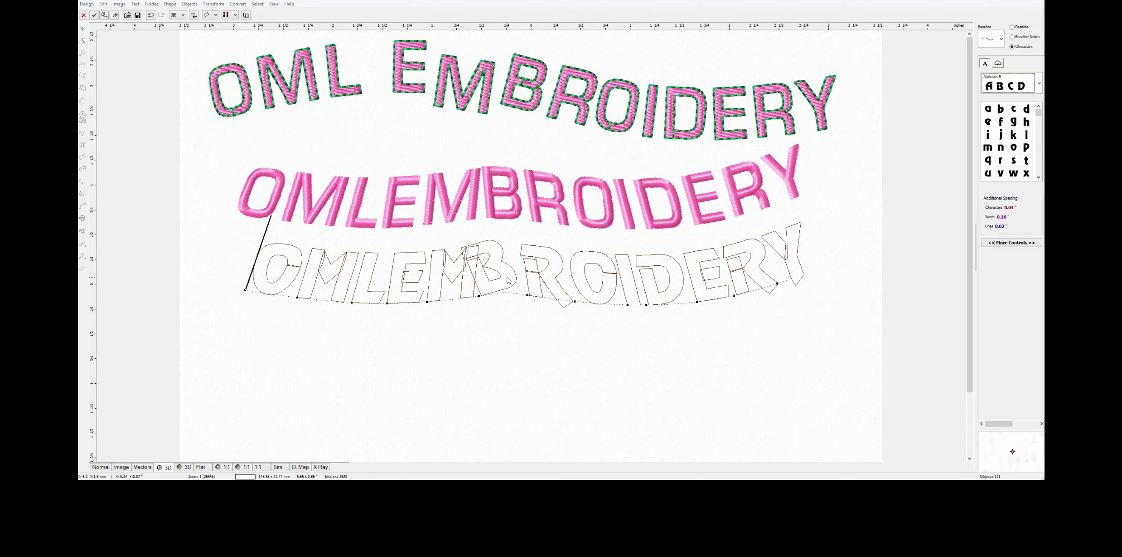
{"action": "left_click", "coordinate": [107, 18]}
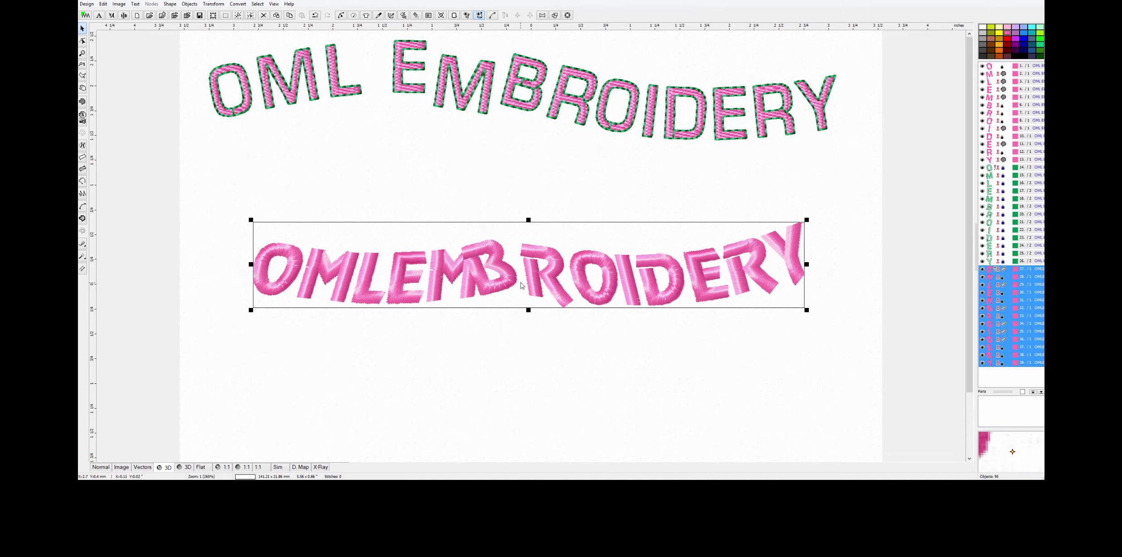
{"action": "right_click", "coordinate": [505, 272]}
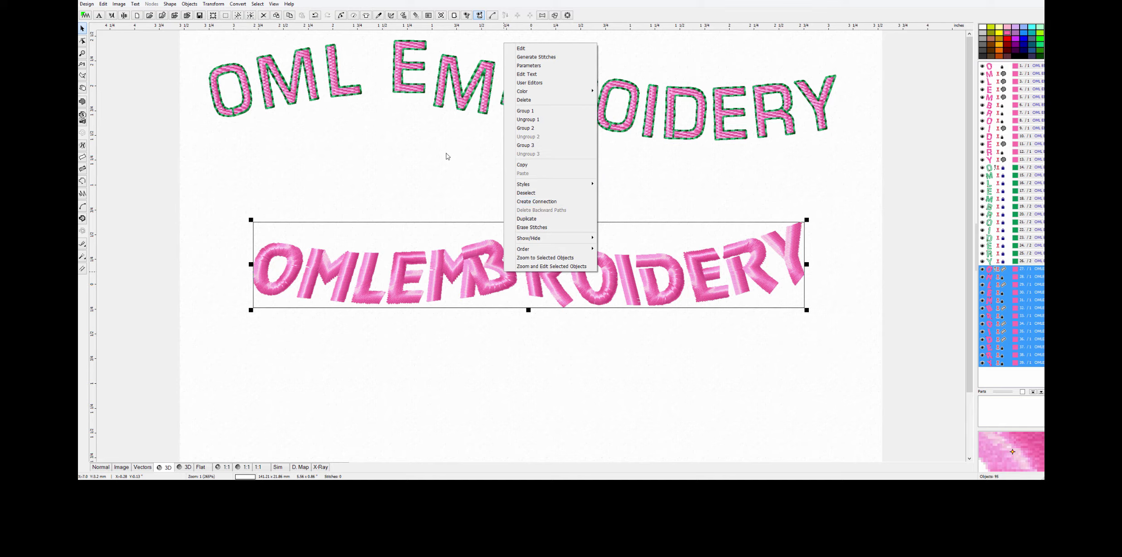
{"action": "left_click", "coordinate": [430, 171]}
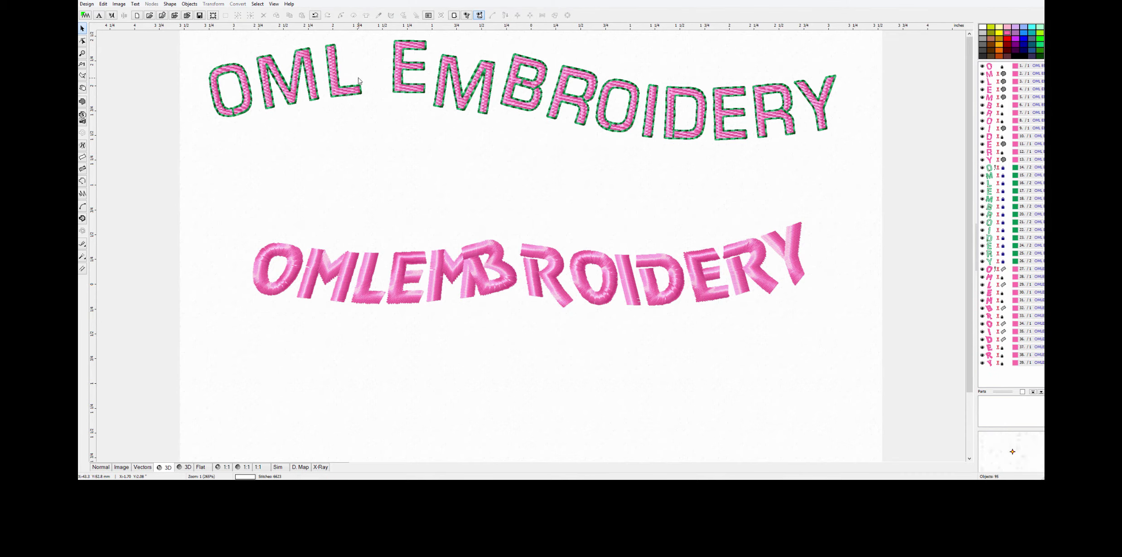
Step: Select both rows of lettering and delete them to clear the design
{"action": "left_click", "coordinate": [341, 84]}
{"action": "left_click", "coordinate": [280, 146]}
{"action": "left_click_drag", "start_coordinate": [213, 53], "coordinate": [794, 339]}
{"action": "right_click", "coordinate": [775, 280]}
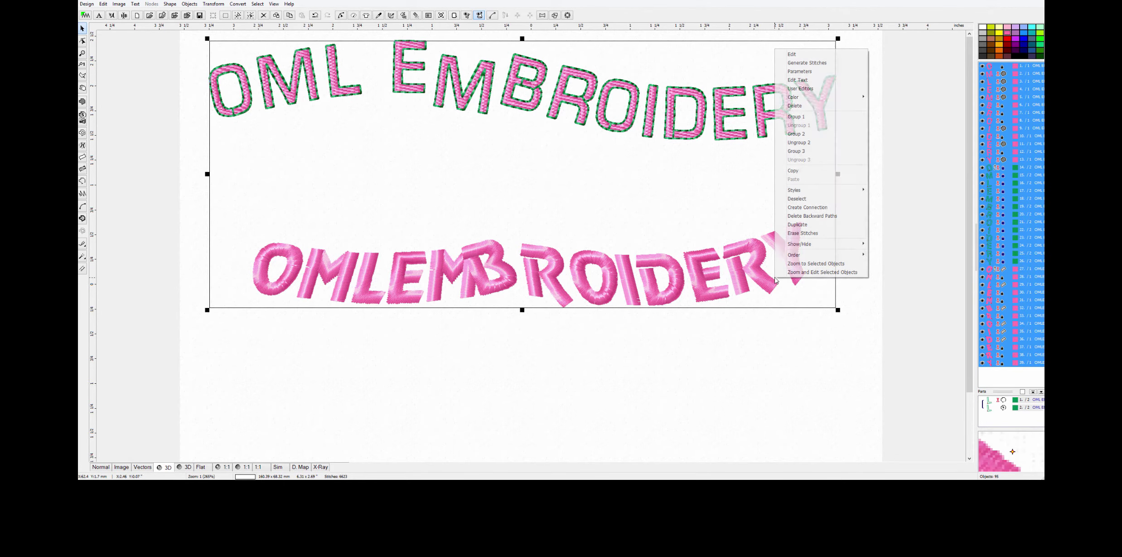
{"action": "left_click", "coordinate": [809, 105]}
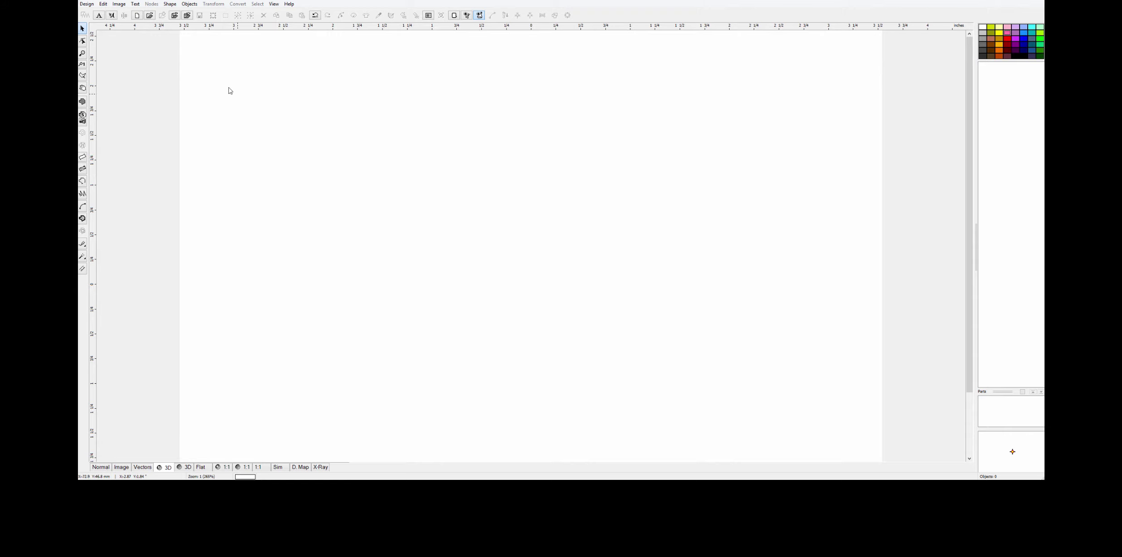
Step: Create OML EMBROIDERY lettering on a straight baseline, shift it left to fit the work area and generate its stitches
{"action": "left_click", "coordinate": [100, 16]}
{"action": "left_click_drag", "start_coordinate": [338, 135], "coordinate": [338, 211]}
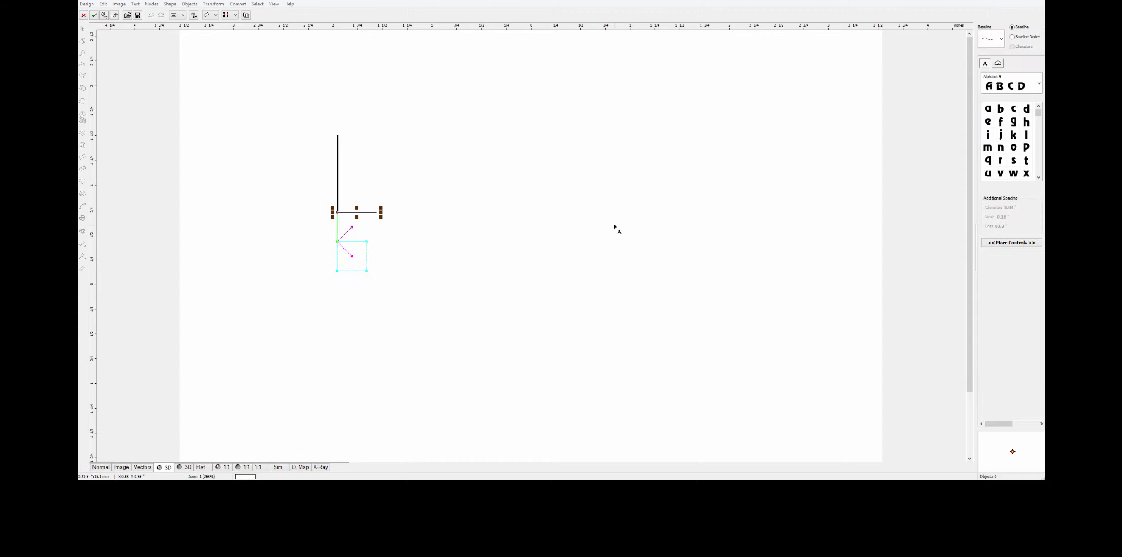
{"action": "type", "text": "OM"}
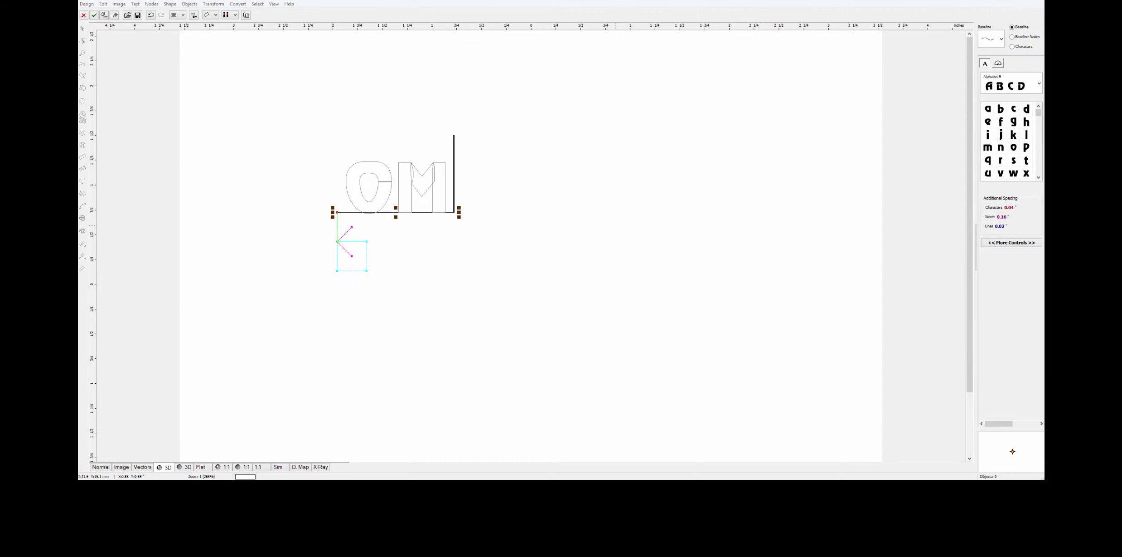
{"action": "type", "text": "L EMBROIDER"}
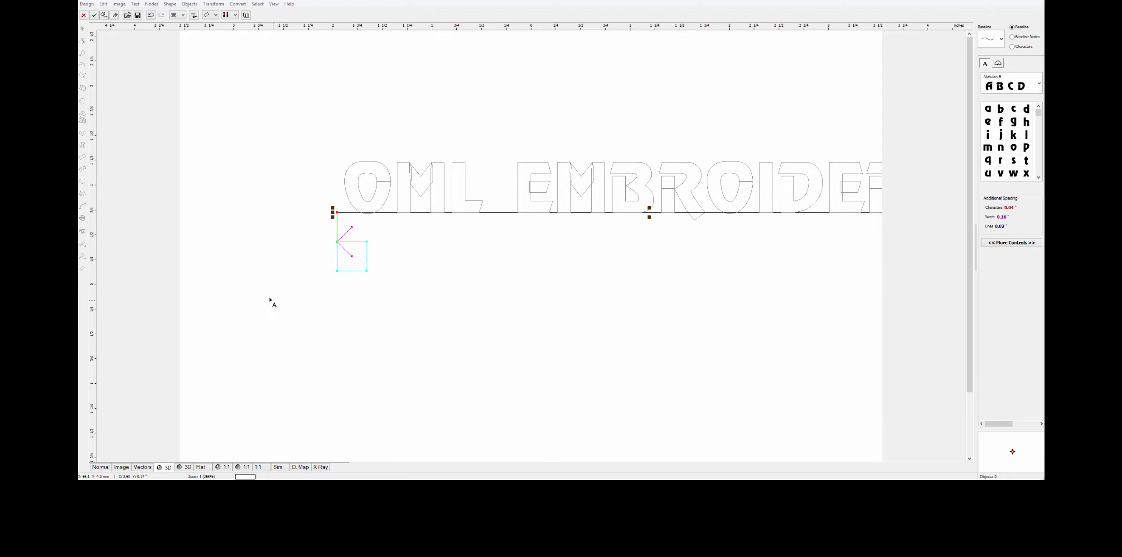
{"action": "left_click_drag", "start_coordinate": [334, 213], "coordinate": [235, 217]}
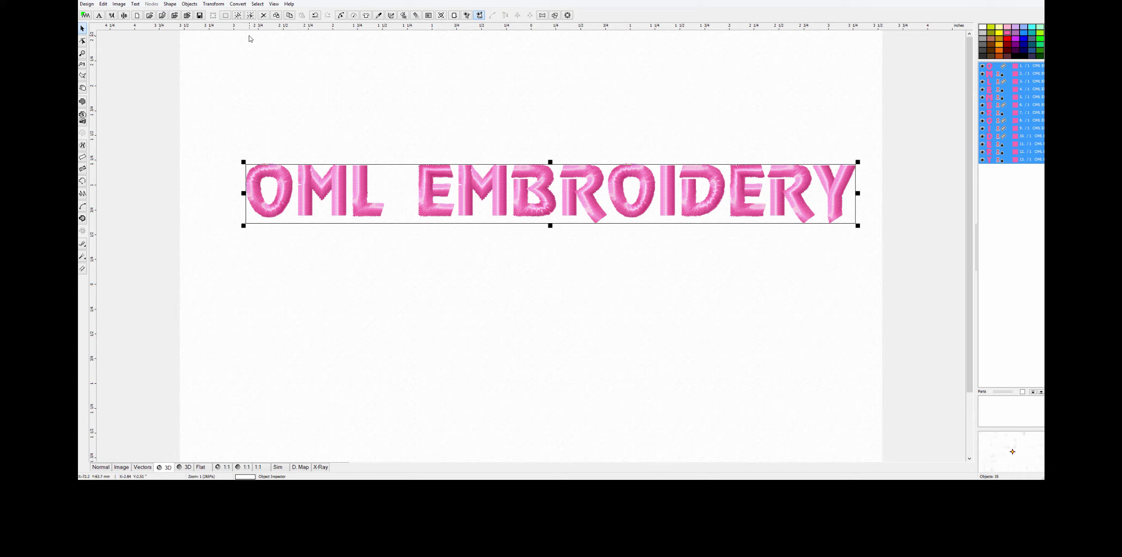
Step: Apply an Envelope transformation to the OML EMBROIDERY lettering using preset 3, the rounded bulge
{"action": "left_click", "coordinate": [214, 4]}
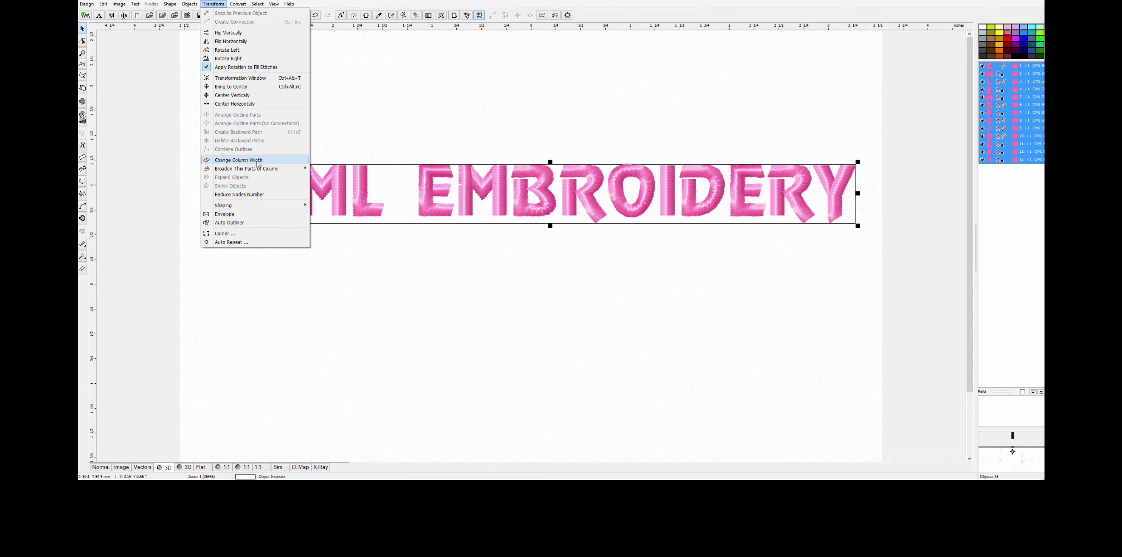
{"action": "left_click", "coordinate": [259, 214]}
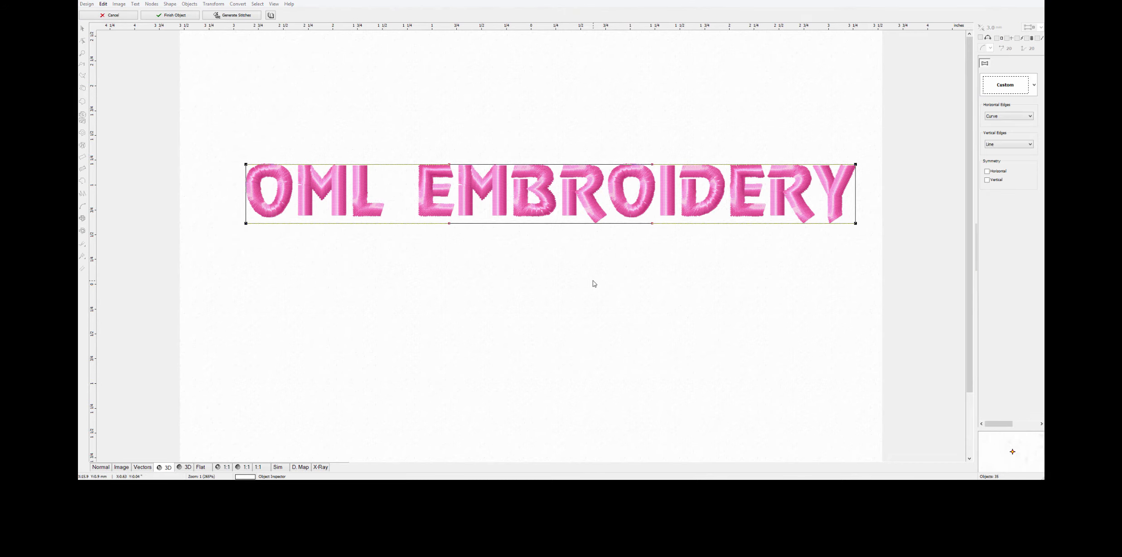
{"action": "left_click", "coordinate": [1034, 85]}
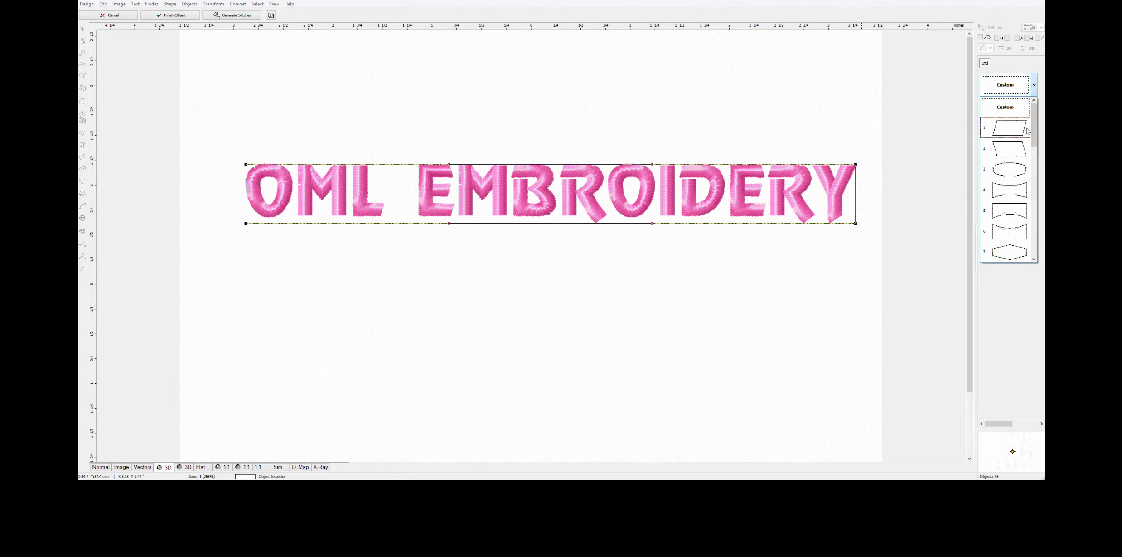
{"action": "left_click", "coordinate": [1027, 170]}
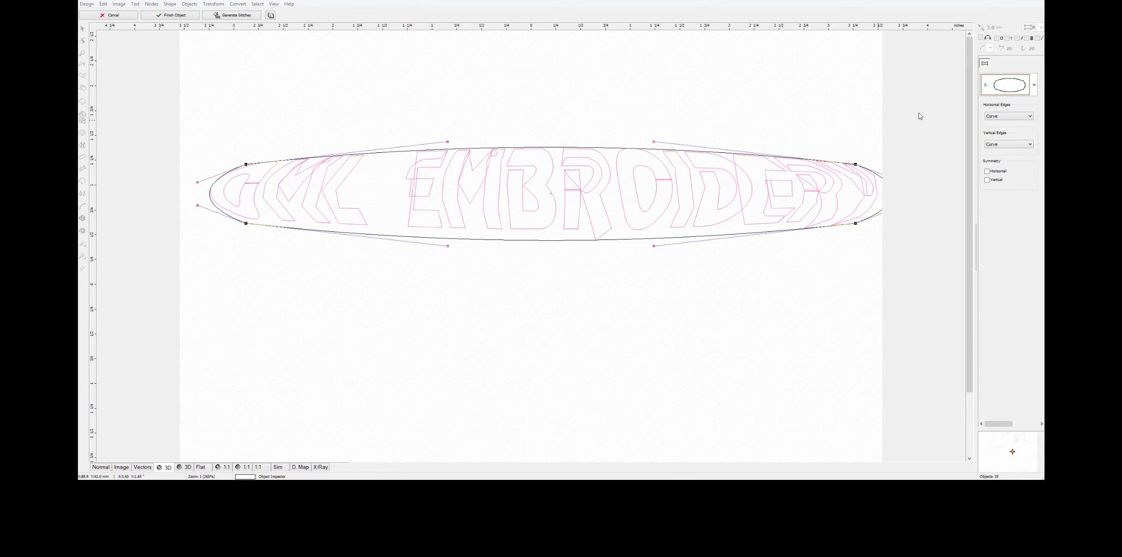
Step: Switch the envelope to preset 7, the hexagonal shape, and generate the stitches for the warped lettering
{"action": "left_click", "coordinate": [1034, 86]}
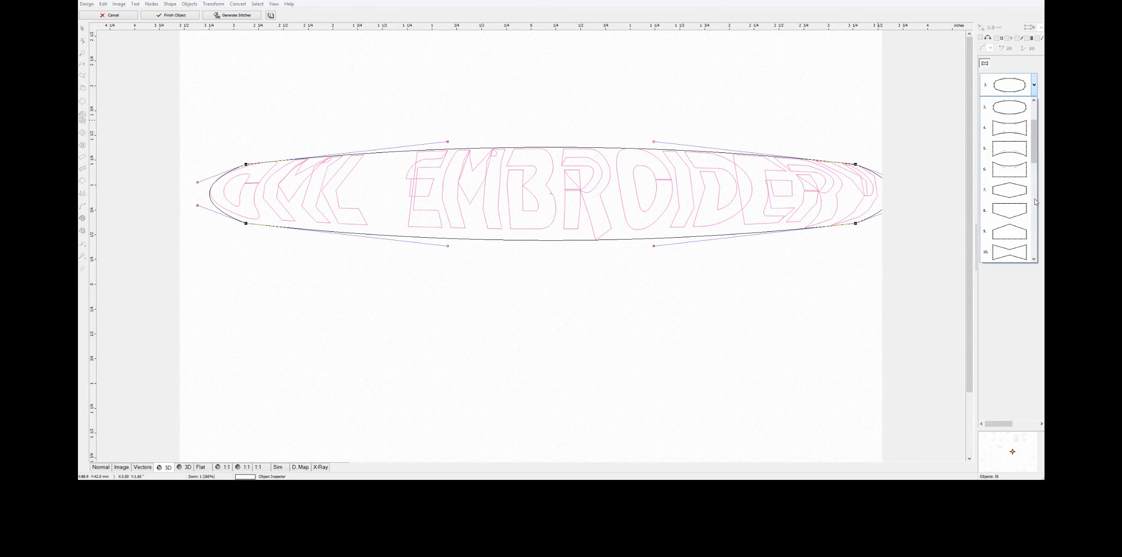
{"action": "left_click", "coordinate": [1017, 192]}
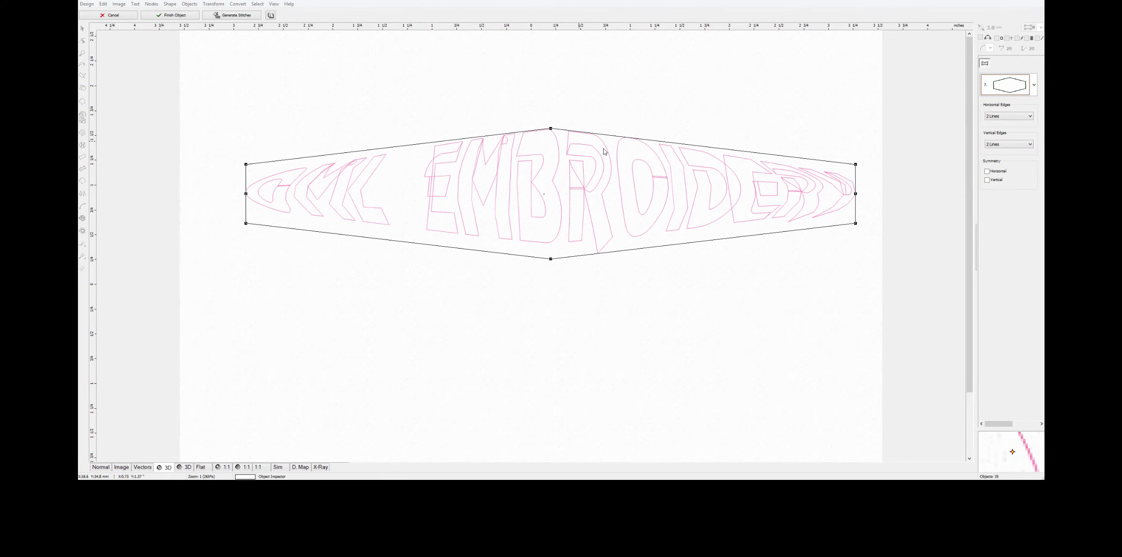
{"action": "left_click", "coordinate": [217, 16]}
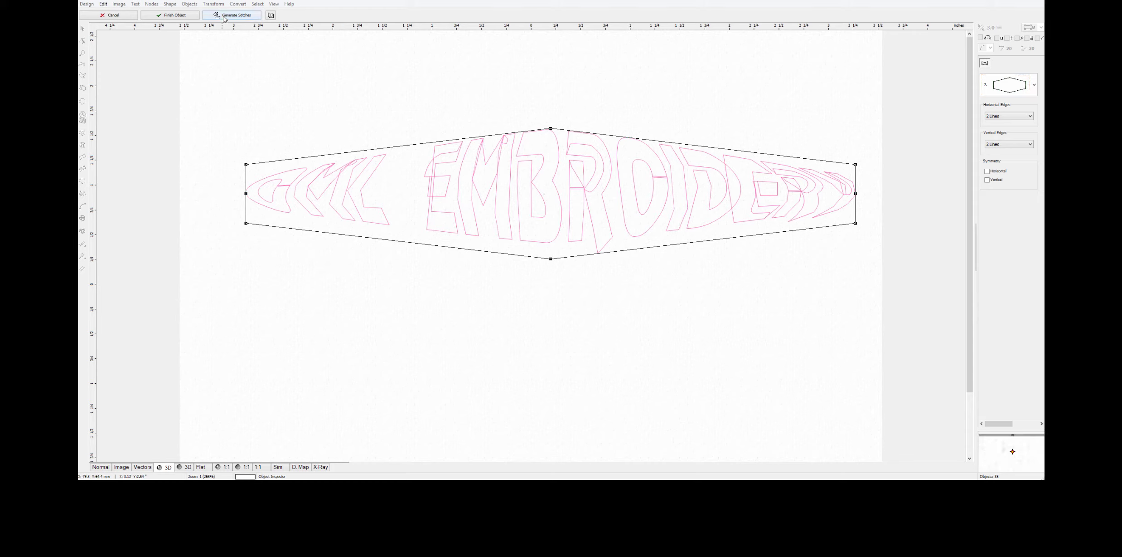
{"action": "left_click", "coordinate": [225, 16]}
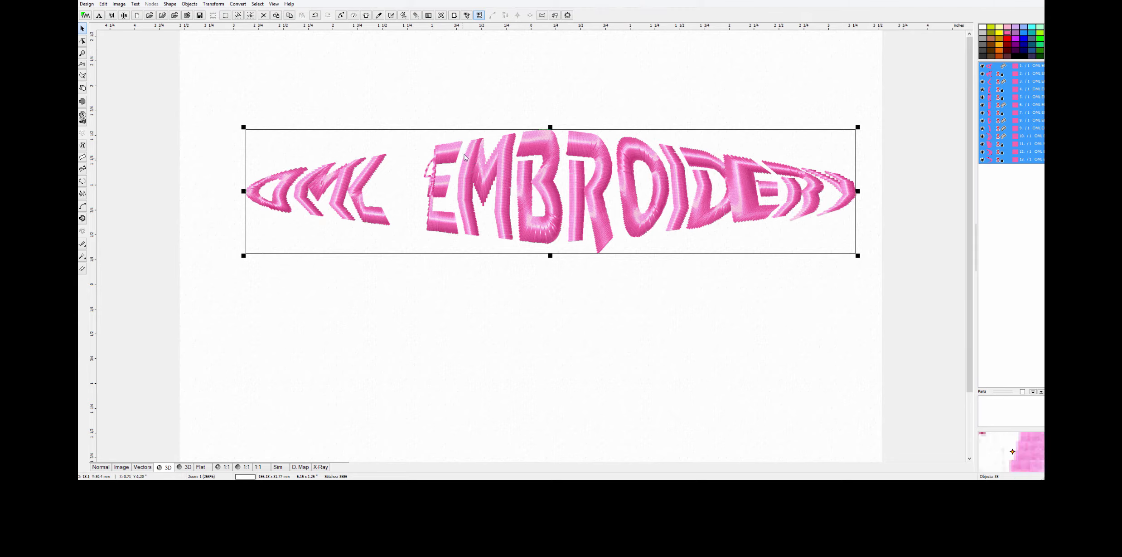
Step: Change the warped lettering's font to a plain sans-serif alphabet, generate its stitches and move the lettering left
{"action": "right_click", "coordinate": [665, 171]}
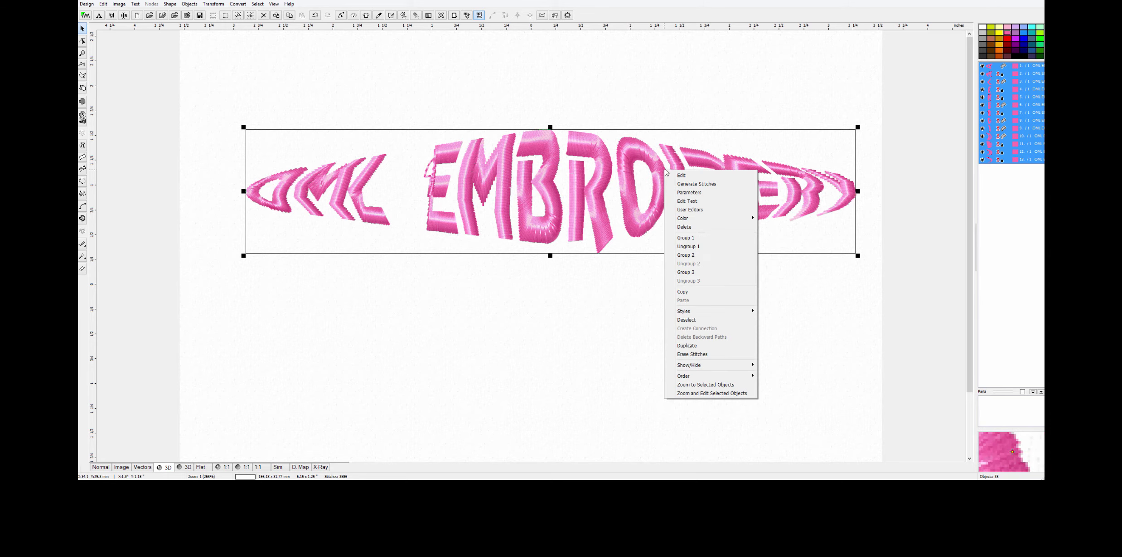
{"action": "left_click", "coordinate": [712, 201]}
{"action": "left_click", "coordinate": [1039, 83]}
{"action": "scroll", "coordinate": [1040, 135], "scroll_direction": "up", "scroll_amount": 4}
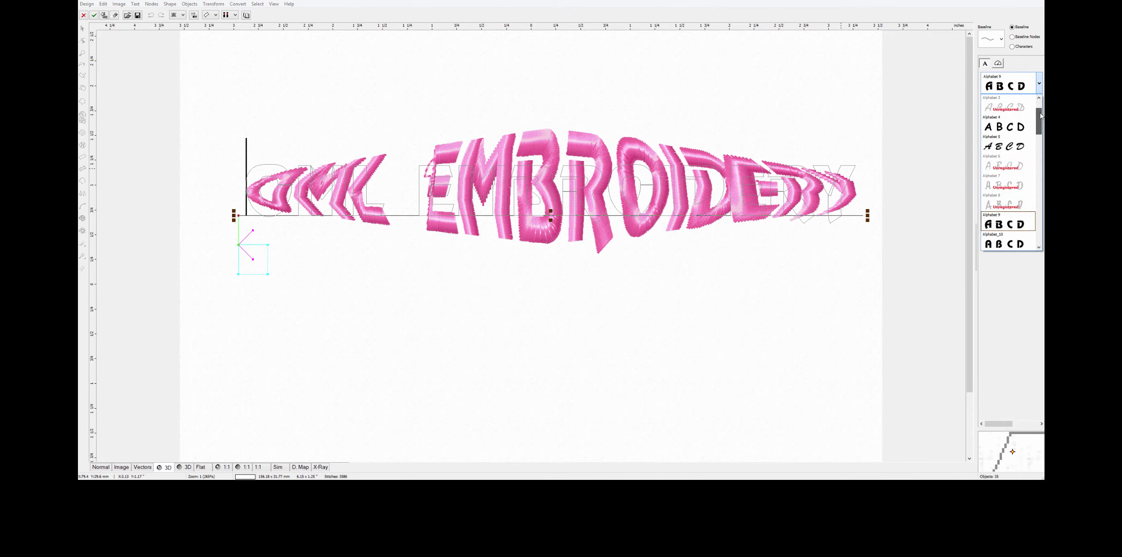
{"action": "left_click", "coordinate": [1026, 123]}
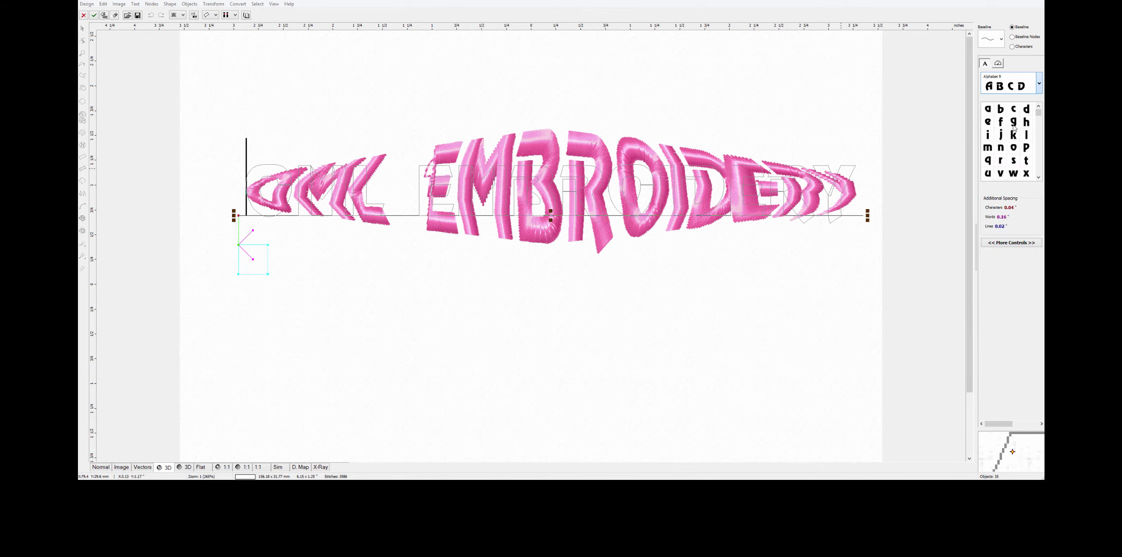
{"action": "left_click", "coordinate": [104, 16]}
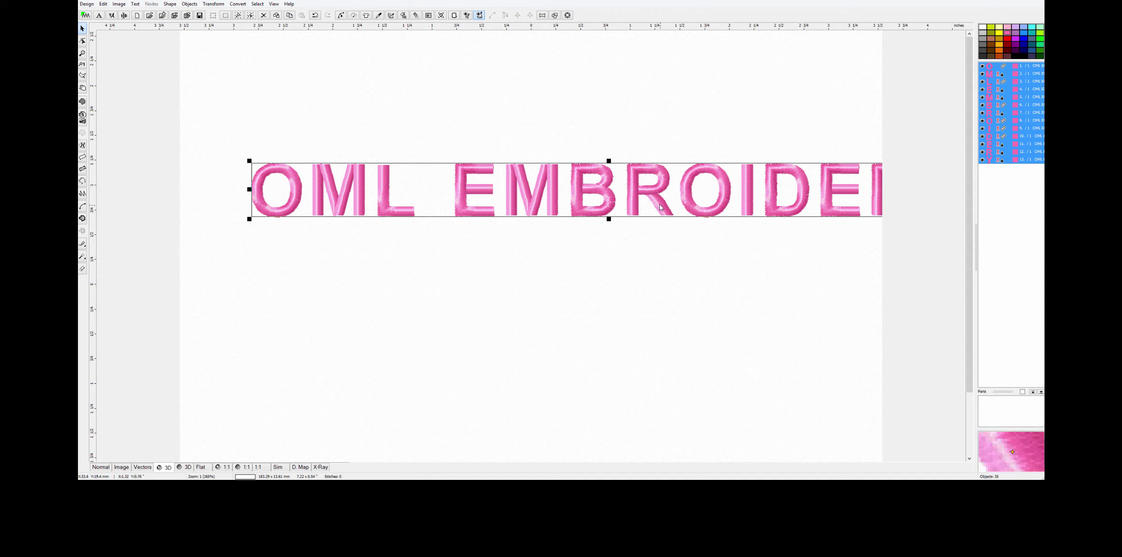
{"action": "left_click_drag", "start_coordinate": [661, 202], "coordinate": [605, 198]}
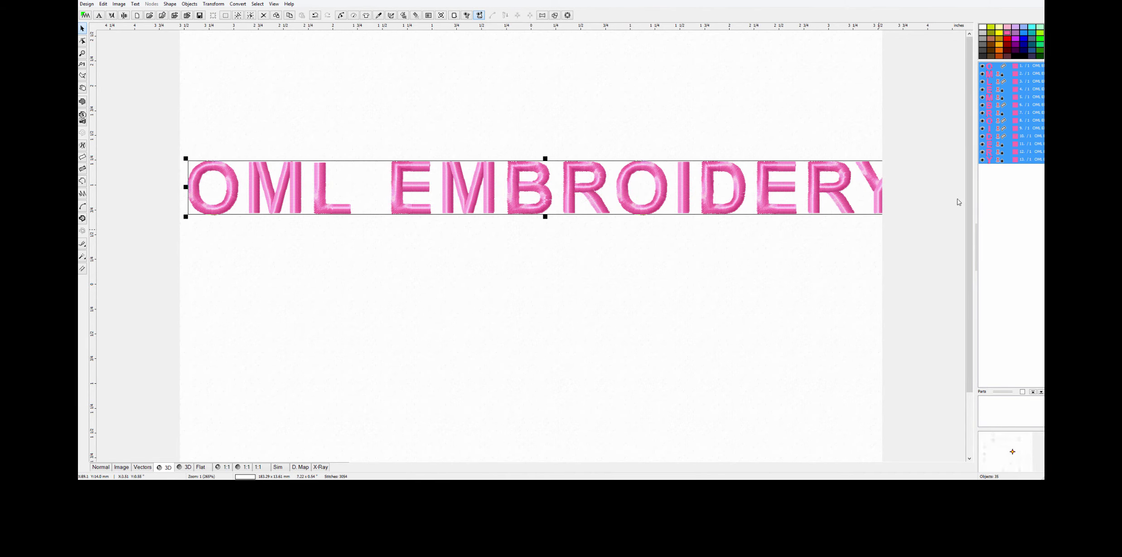
Step: Set the OML EMBROIDERY lettering's additional character spacing to 0.00" and generate its stitches
{"action": "right_click", "coordinate": [782, 190]}
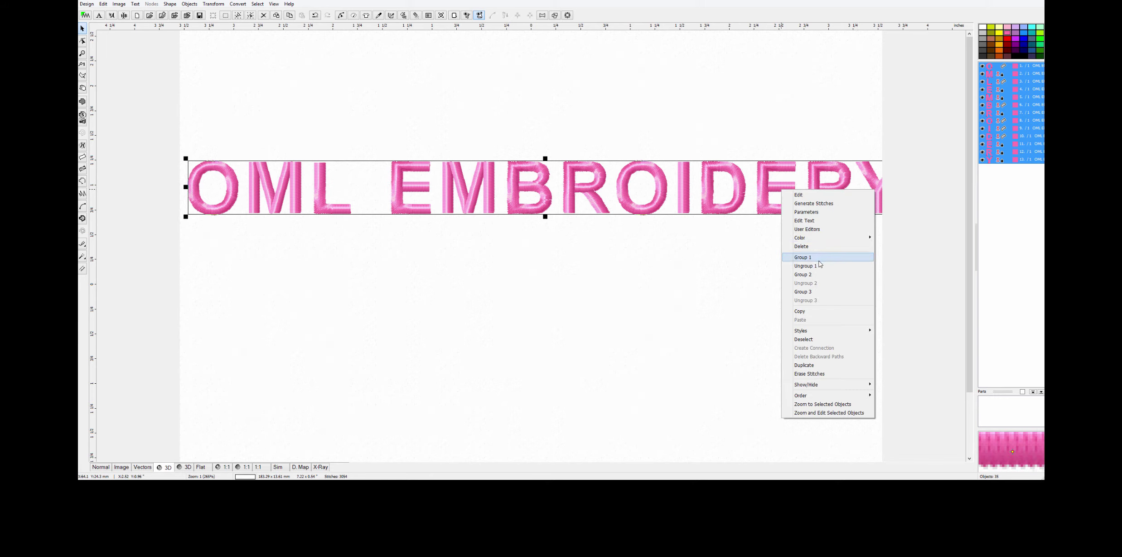
{"action": "left_click", "coordinate": [805, 220]}
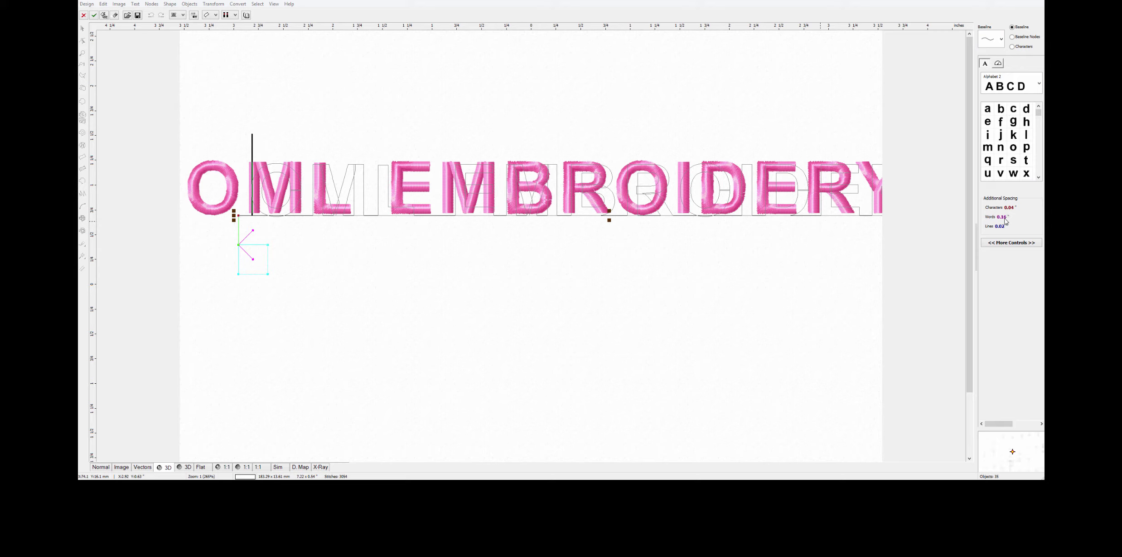
{"action": "left_click_drag", "start_coordinate": [1010, 213], "coordinate": [1013, 210]}
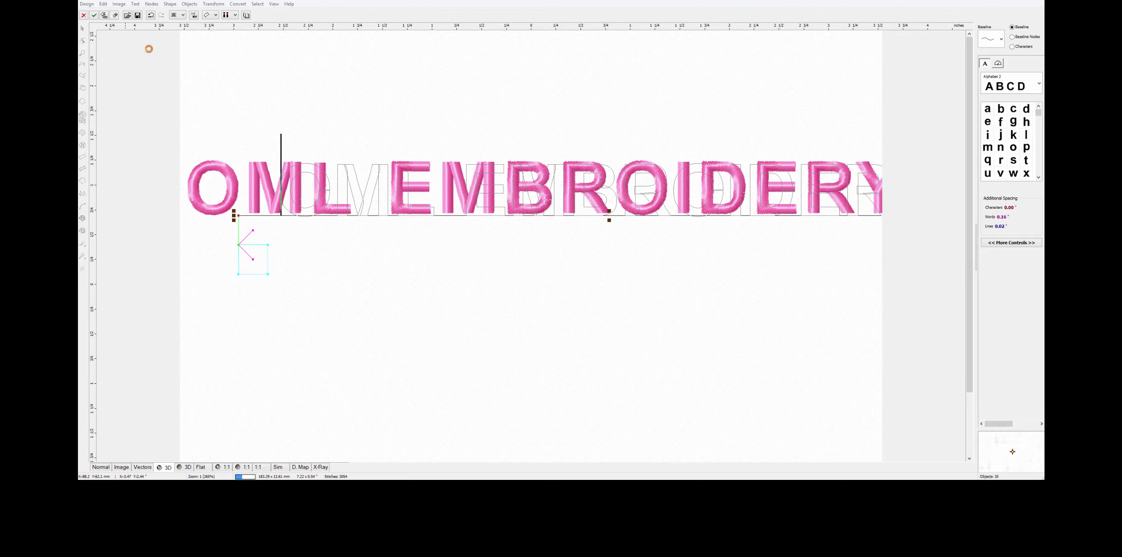
{"action": "left_click", "coordinate": [149, 48]}
Step: Apply an Envelope with preset 7, the hexagonal shape, to the tightened lettering, generate stitches and move it left into the work area
{"action": "left_click", "coordinate": [219, 7]}
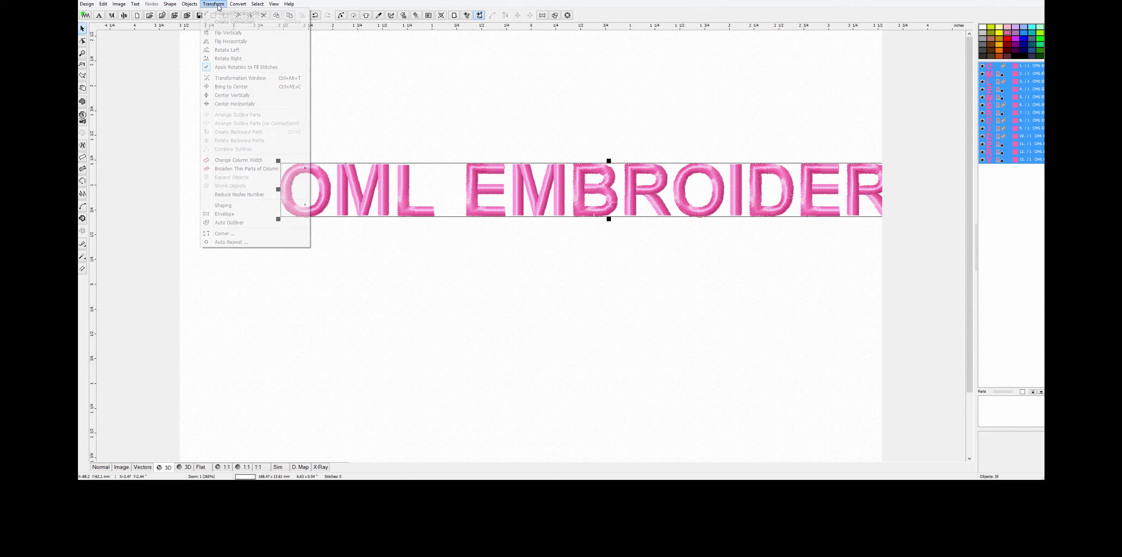
{"action": "left_click", "coordinate": [244, 214]}
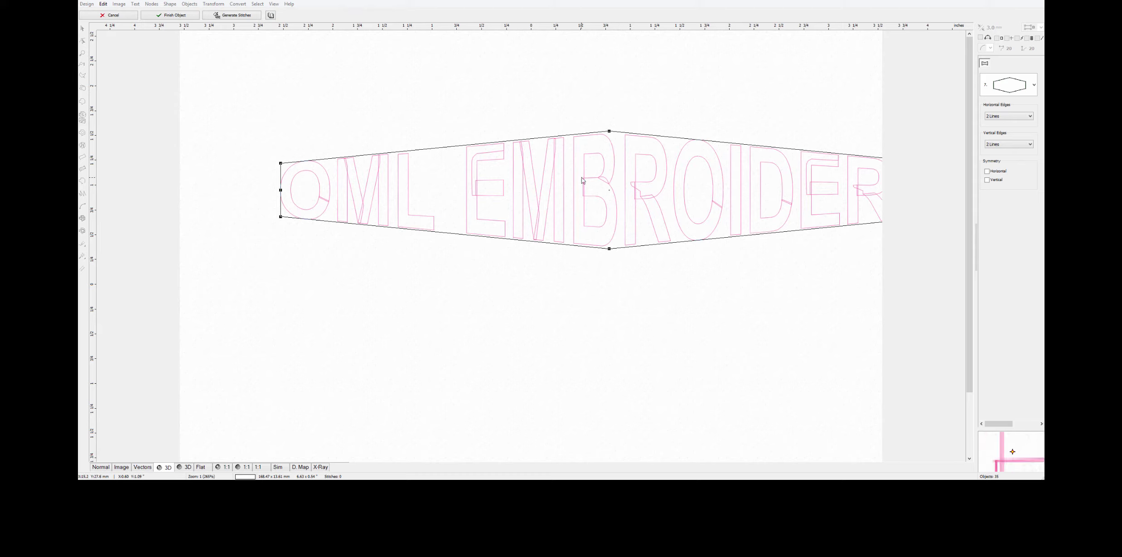
{"action": "left_click", "coordinate": [220, 15]}
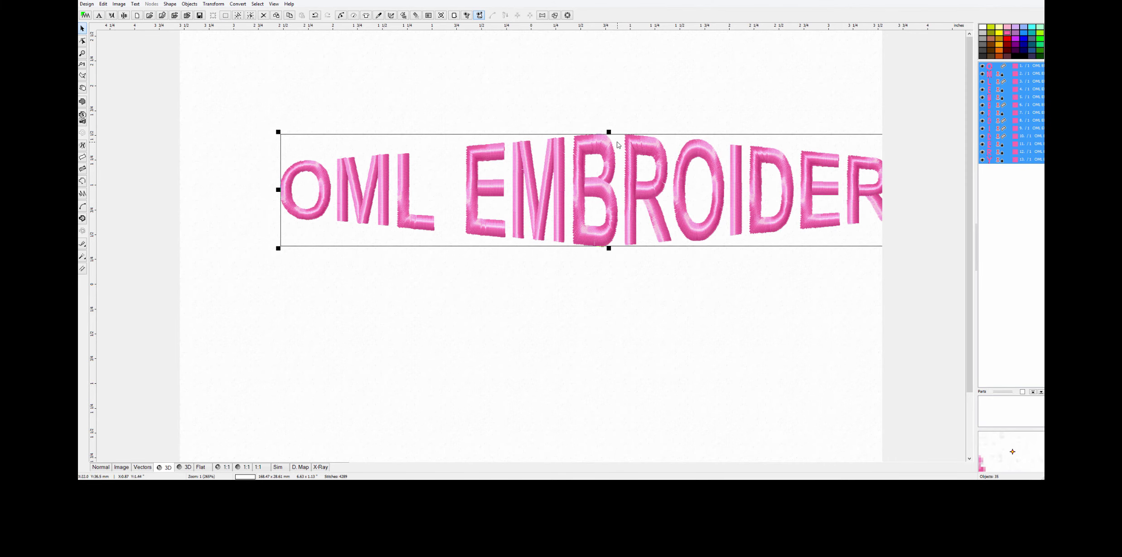
{"action": "left_click_drag", "start_coordinate": [618, 144], "coordinate": [527, 156]}
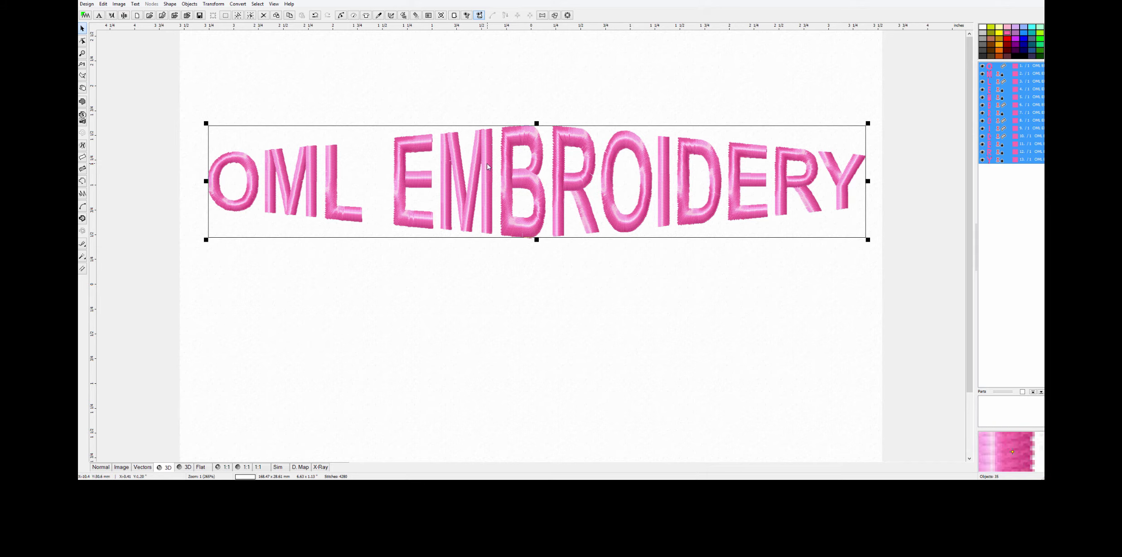
{"action": "right_click", "coordinate": [553, 160]}
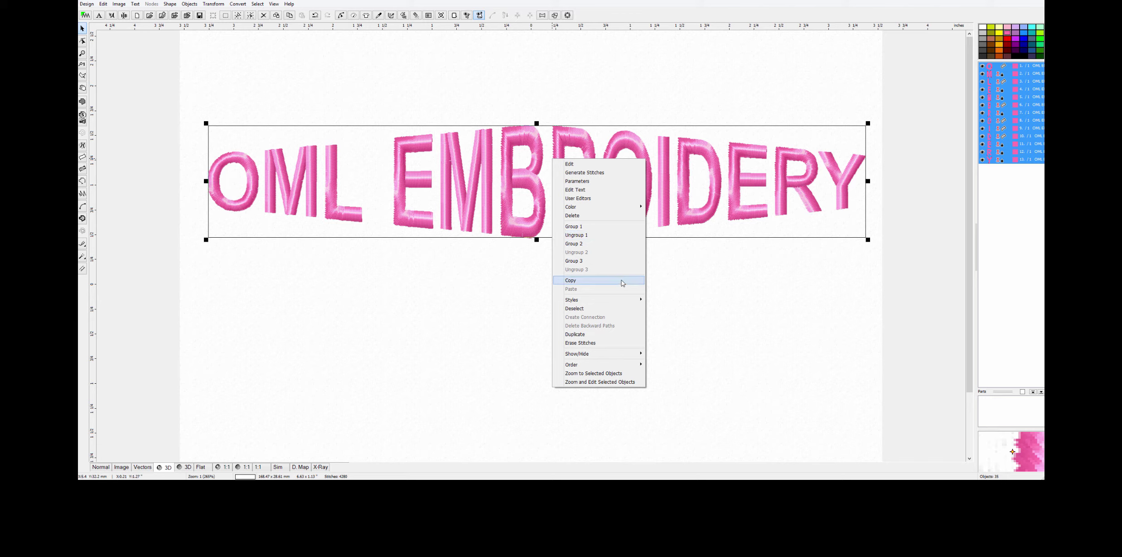
{"action": "left_click", "coordinate": [590, 191]}
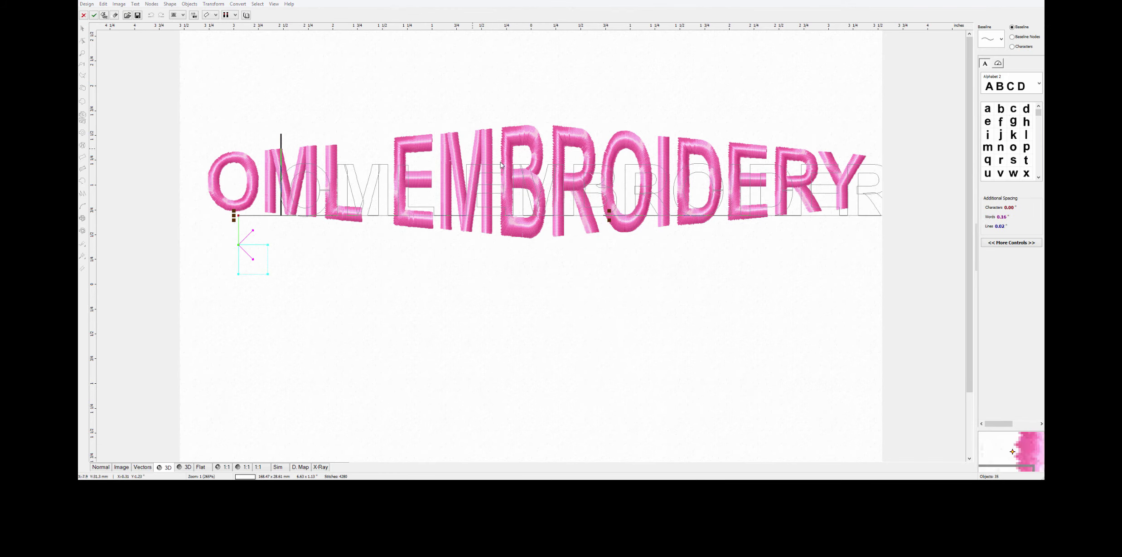
{"action": "left_click", "coordinate": [84, 15]}
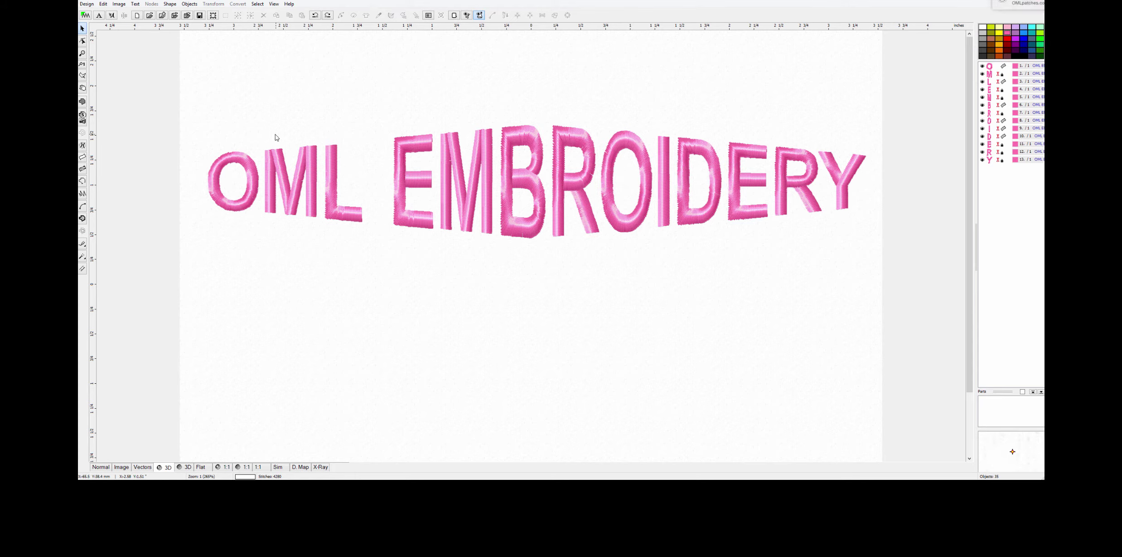
Step: Select all the letters and apply an Envelope transformation with preset 10, the bow-tie shape pinched in the middle
{"action": "left_click", "coordinate": [272, 157]}
{"action": "left_click_drag", "start_coordinate": [209, 111], "coordinate": [861, 240]}
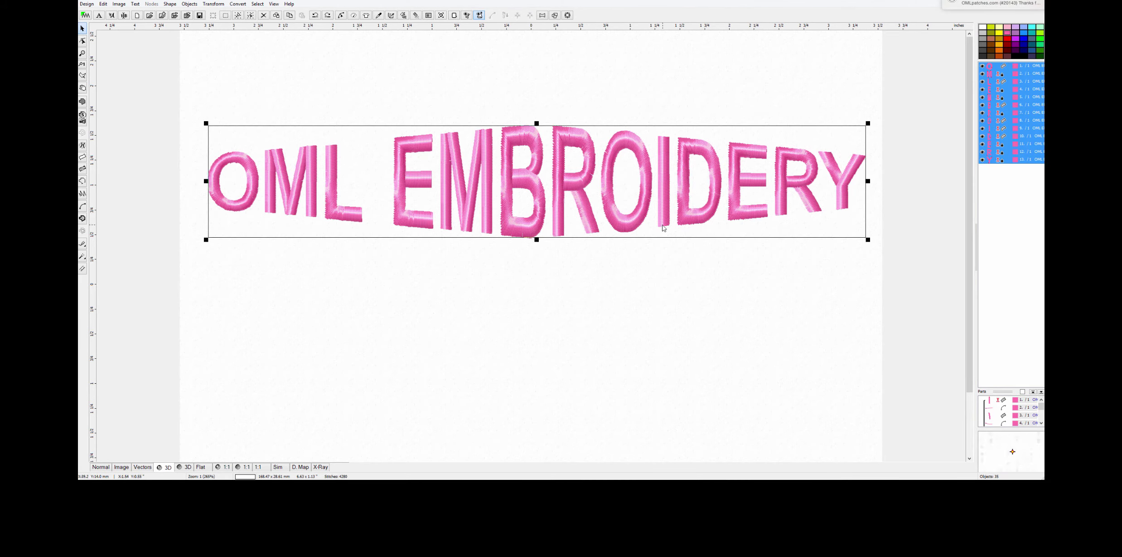
{"action": "left_click", "coordinate": [203, 5]}
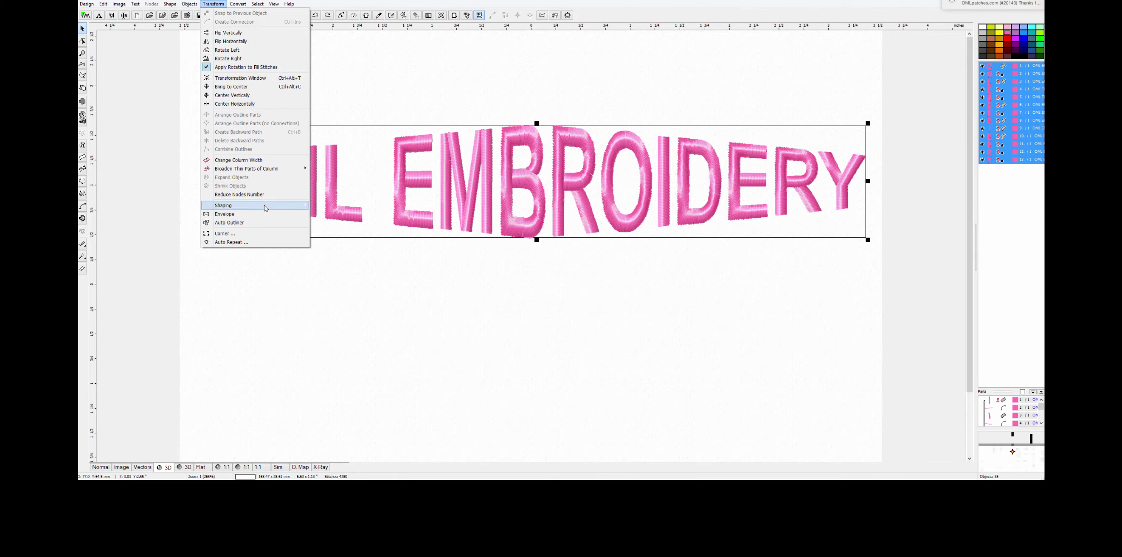
{"action": "mouse_move", "coordinate": [266, 208]}
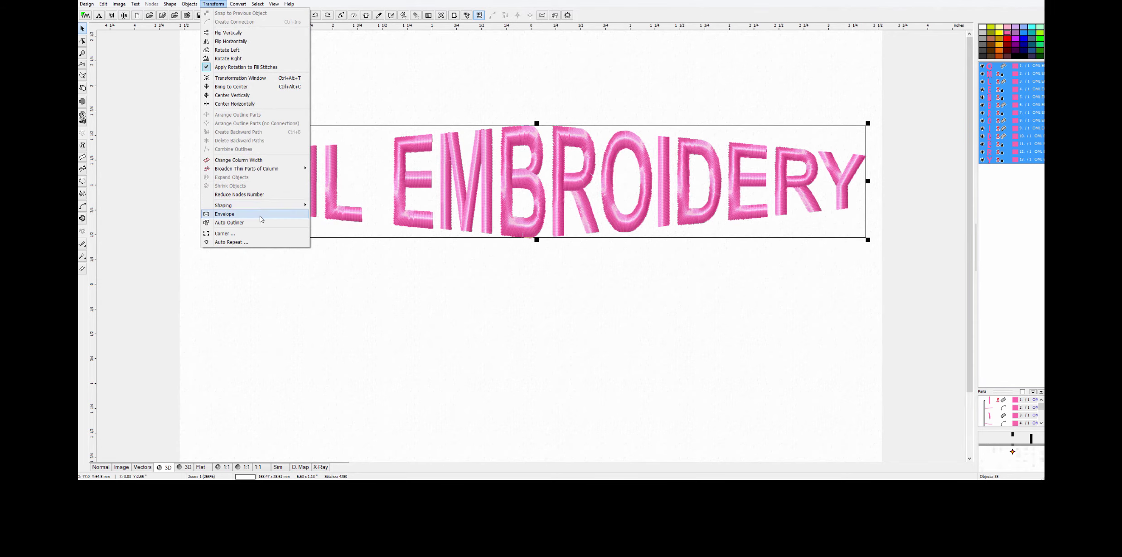
{"action": "left_click", "coordinate": [263, 214]}
{"action": "left_click", "coordinate": [1030, 90]}
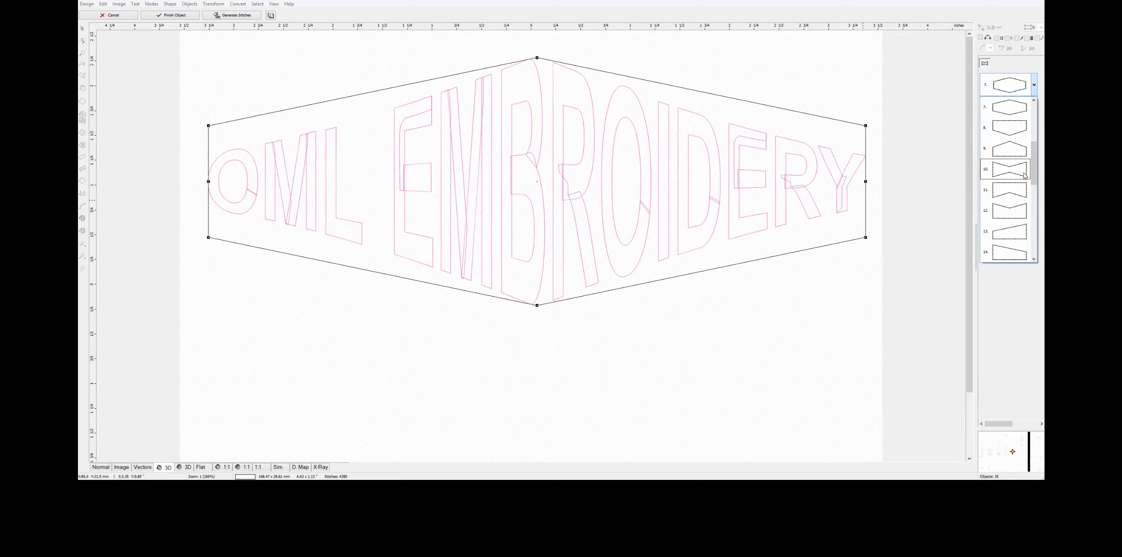
{"action": "left_click", "coordinate": [1025, 176]}
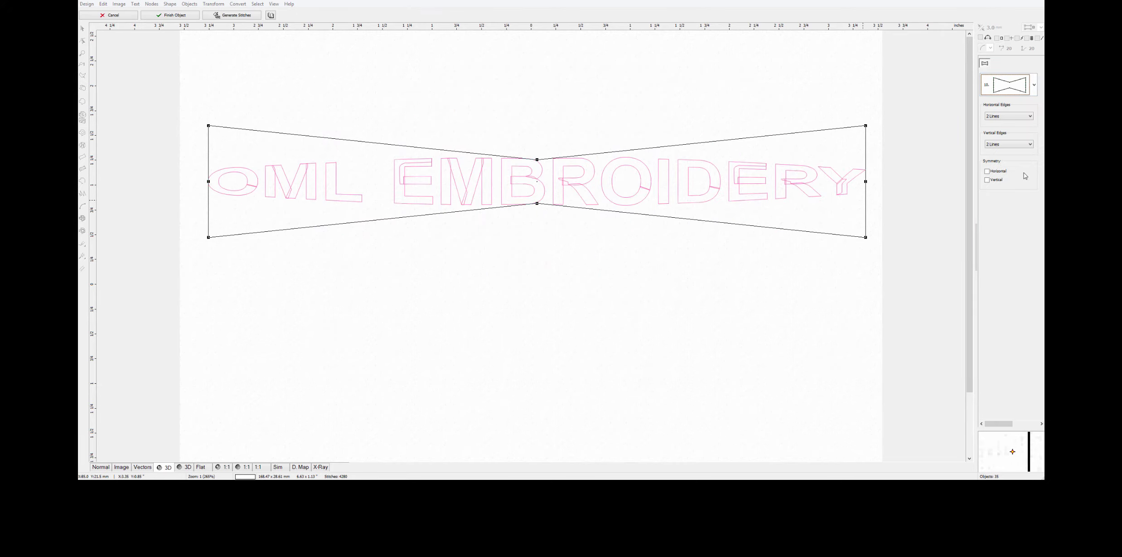
Step: Switch the envelope to preset 27, the shape with a flat top edge and a bulging bottom edge
{"action": "left_click", "coordinate": [1028, 84]}
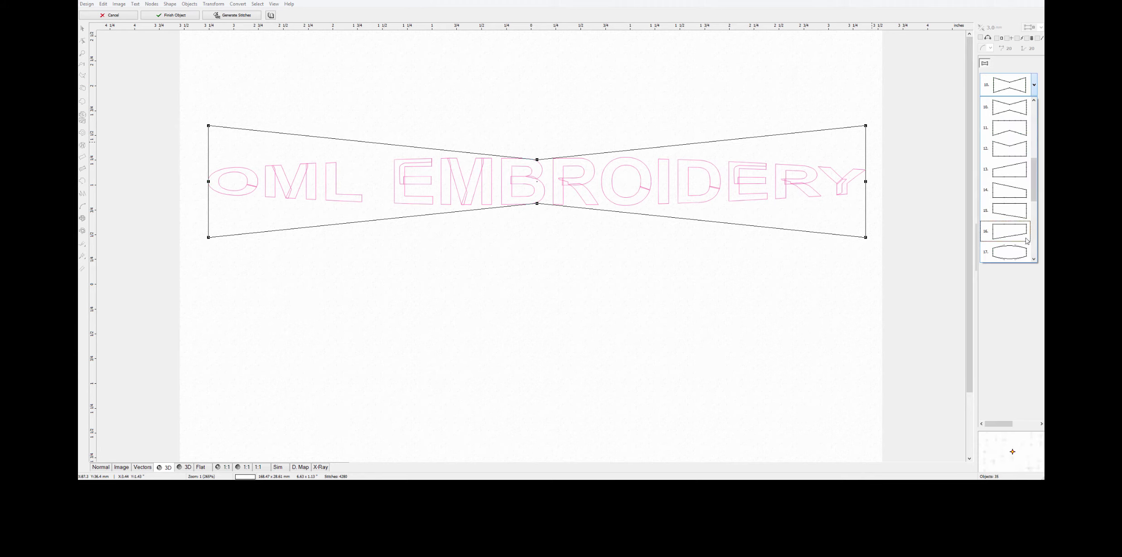
{"action": "left_click_drag", "start_coordinate": [1038, 191], "coordinate": [1031, 236]}
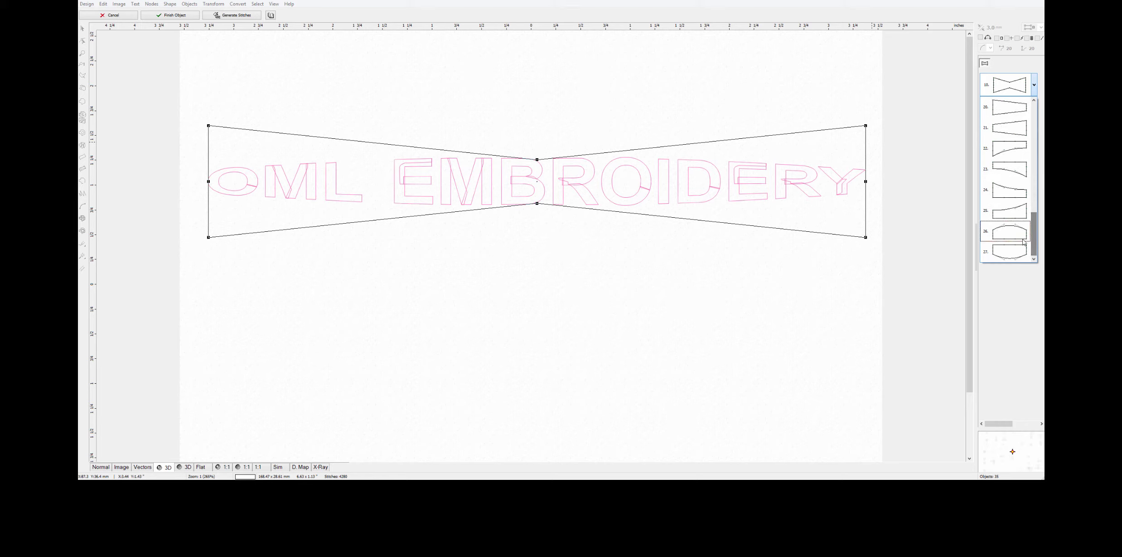
{"action": "left_click", "coordinate": [1010, 252]}
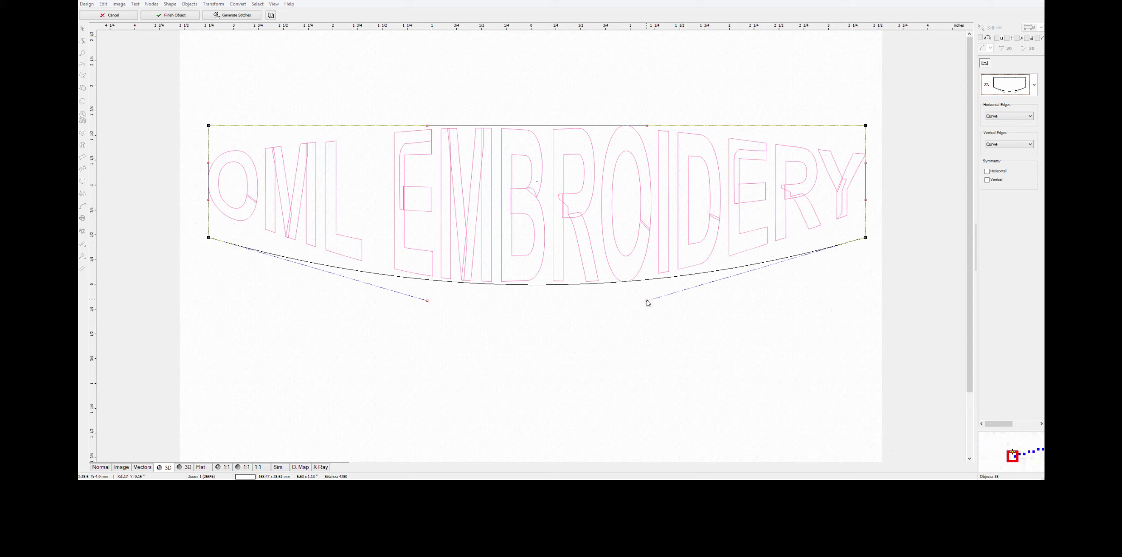
Step: Deepen the envelope's bottom curve by pulling both its handles downward, generate the stitches and deselect the lettering
{"action": "left_click_drag", "start_coordinate": [647, 303], "coordinate": [647, 354]}
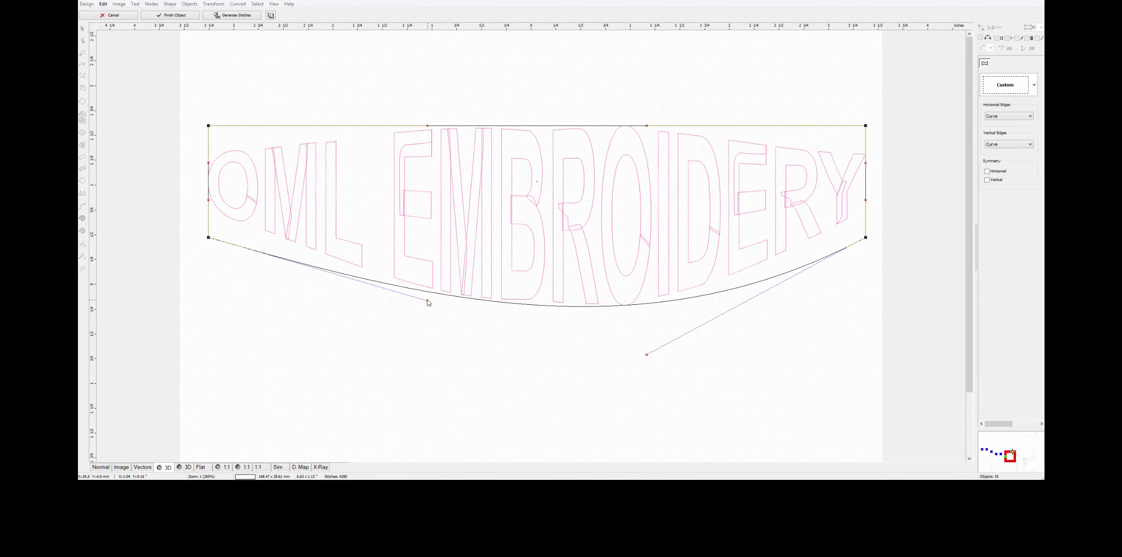
{"action": "left_click_drag", "start_coordinate": [426, 302], "coordinate": [410, 372]}
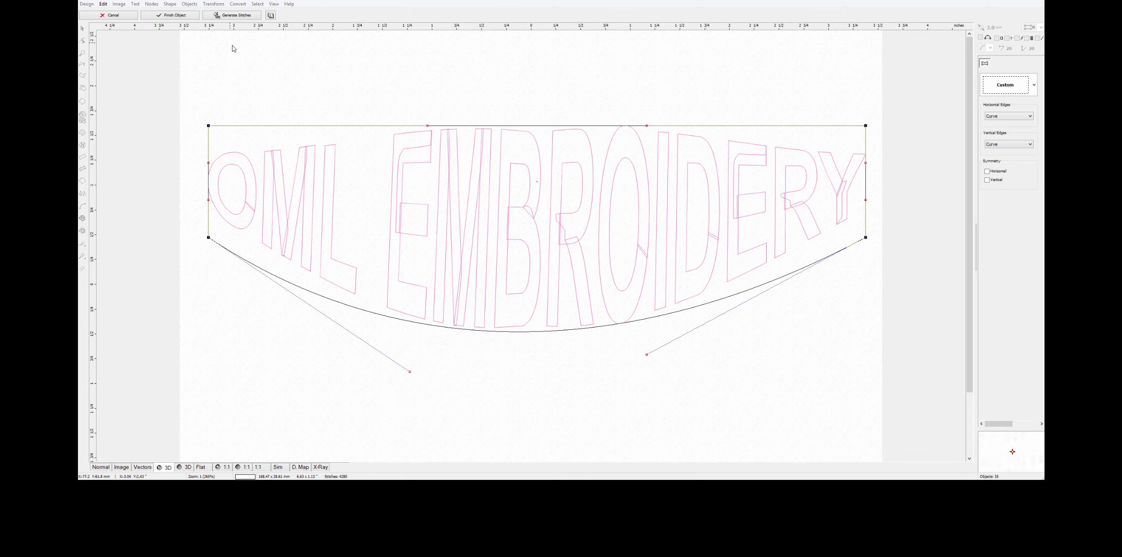
{"action": "left_click", "coordinate": [231, 16]}
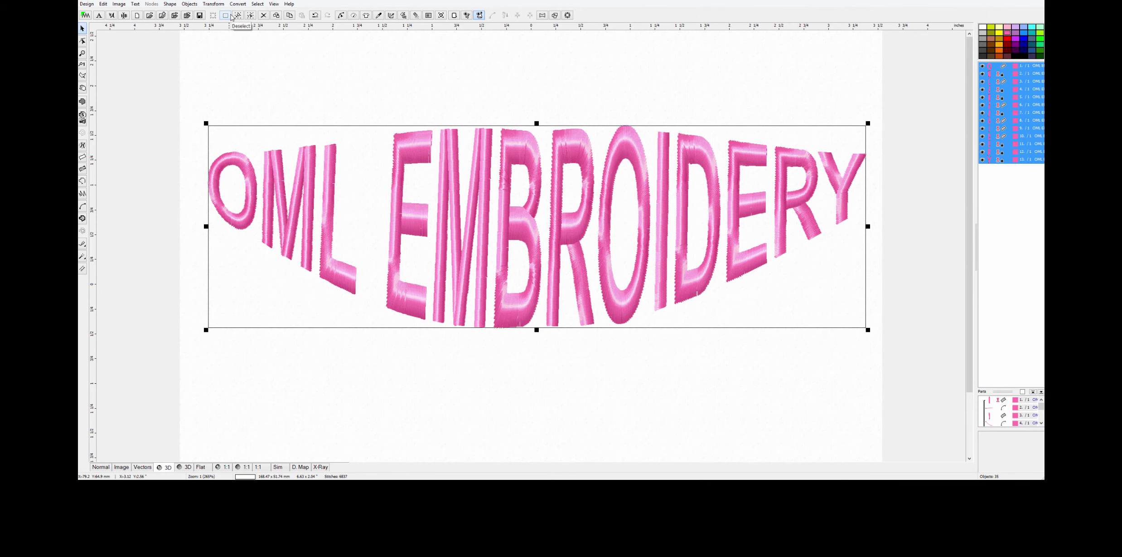
{"action": "left_click", "coordinate": [491, 348]}
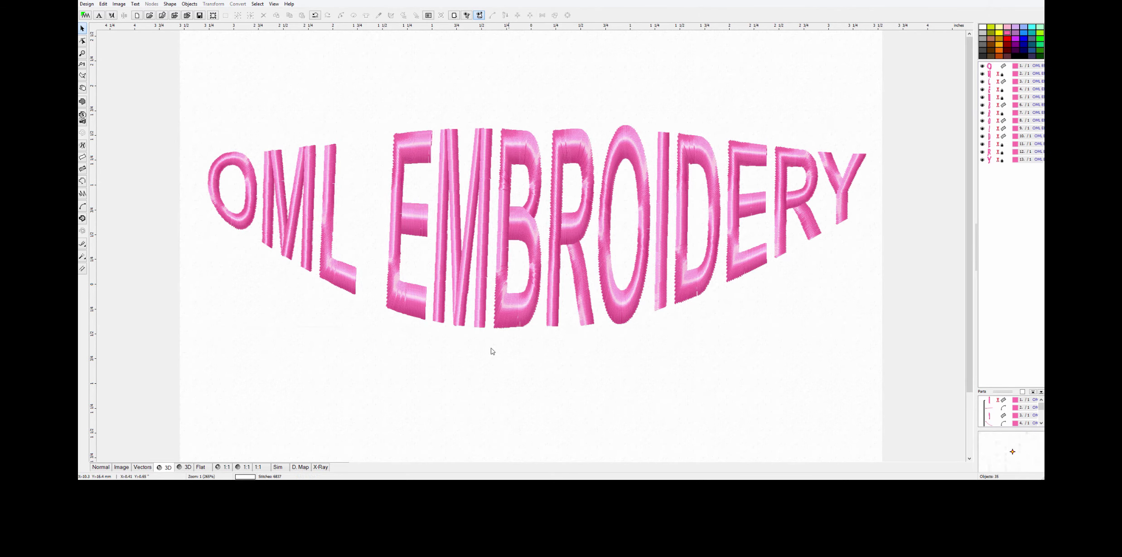
Step: Change the lettering's stitch type to a fill with an outline, generate its stitches and move it left into the work area
{"action": "left_click", "coordinate": [535, 266]}
{"action": "left_click_drag", "start_coordinate": [200, 111], "coordinate": [868, 318]}
{"action": "right_click", "coordinate": [671, 210]}
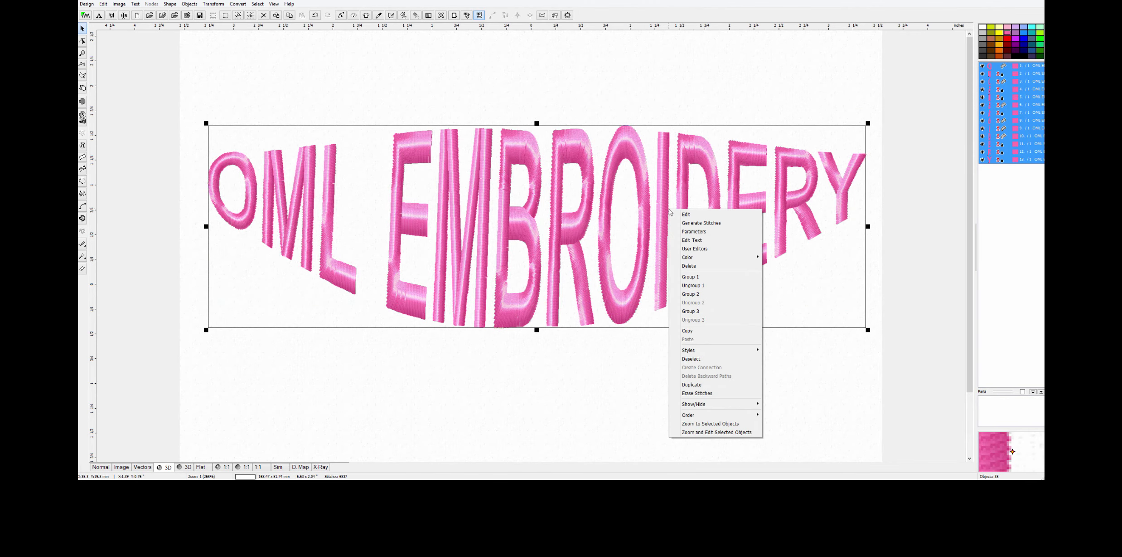
{"action": "left_click", "coordinate": [697, 241]}
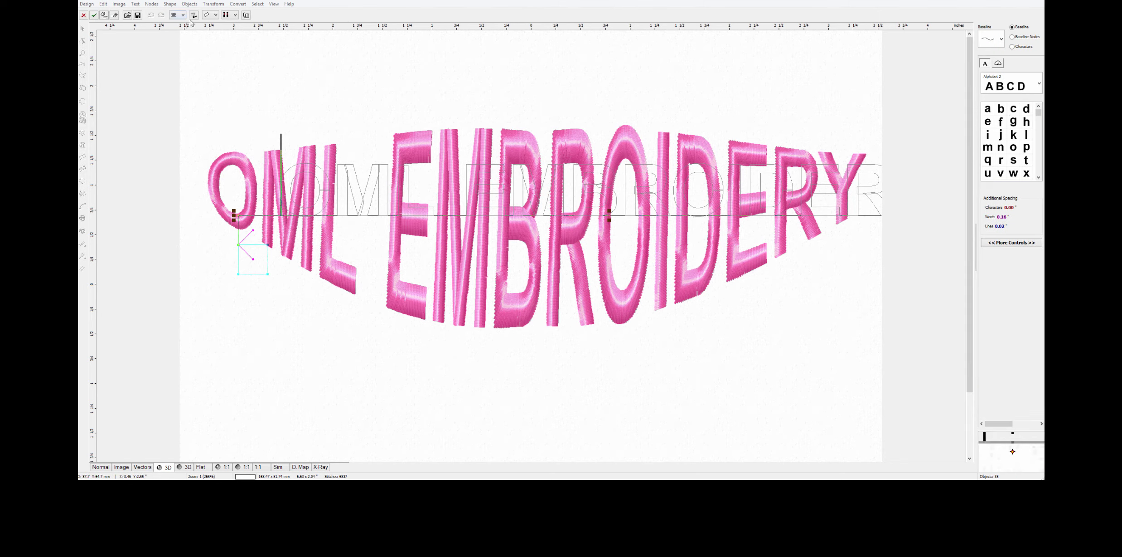
{"action": "left_click", "coordinate": [215, 16]}
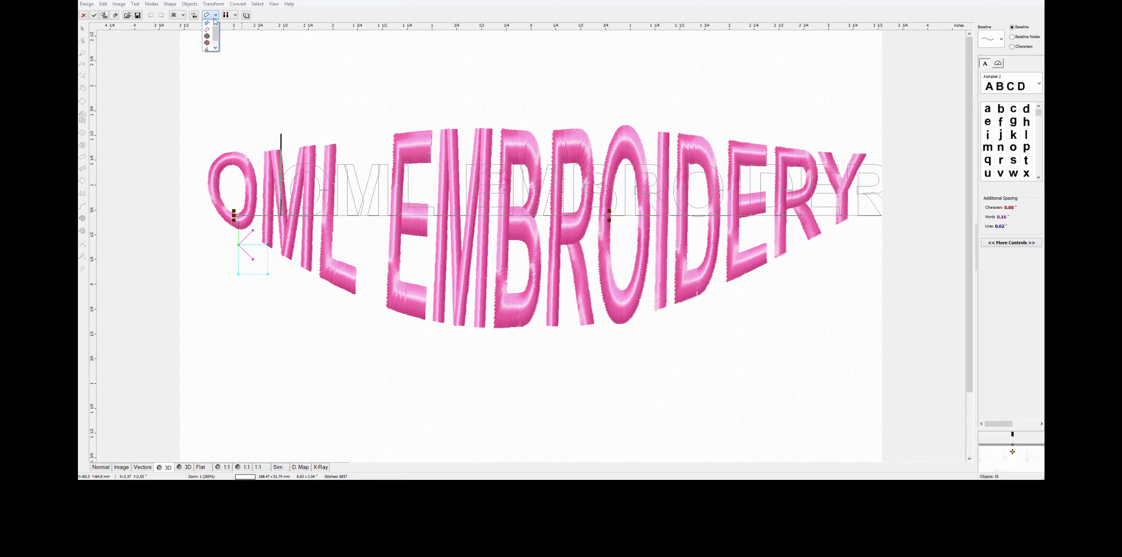
{"action": "left_click", "coordinate": [207, 43]}
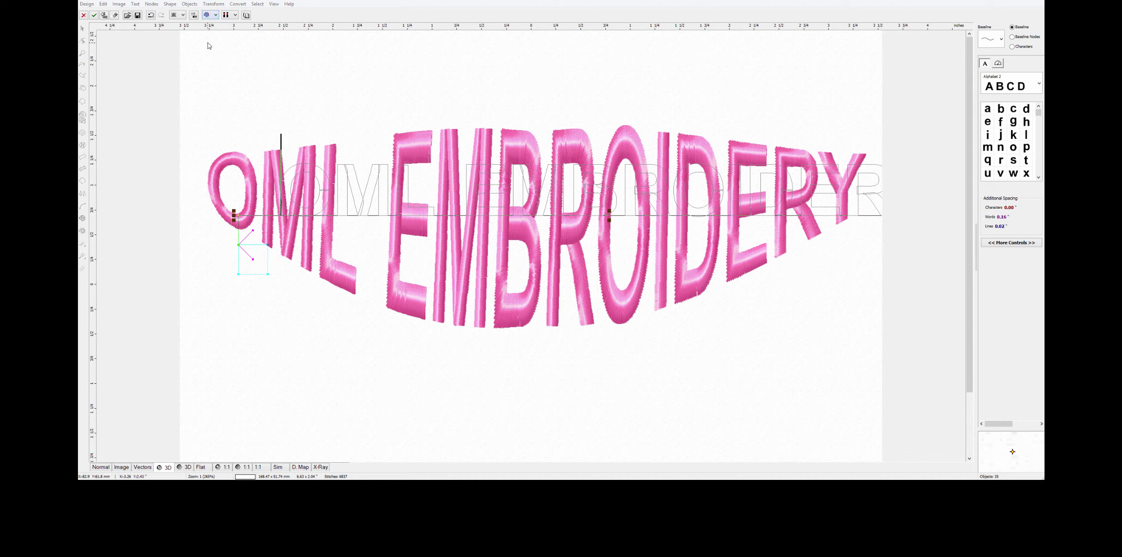
{"action": "left_click", "coordinate": [104, 16]}
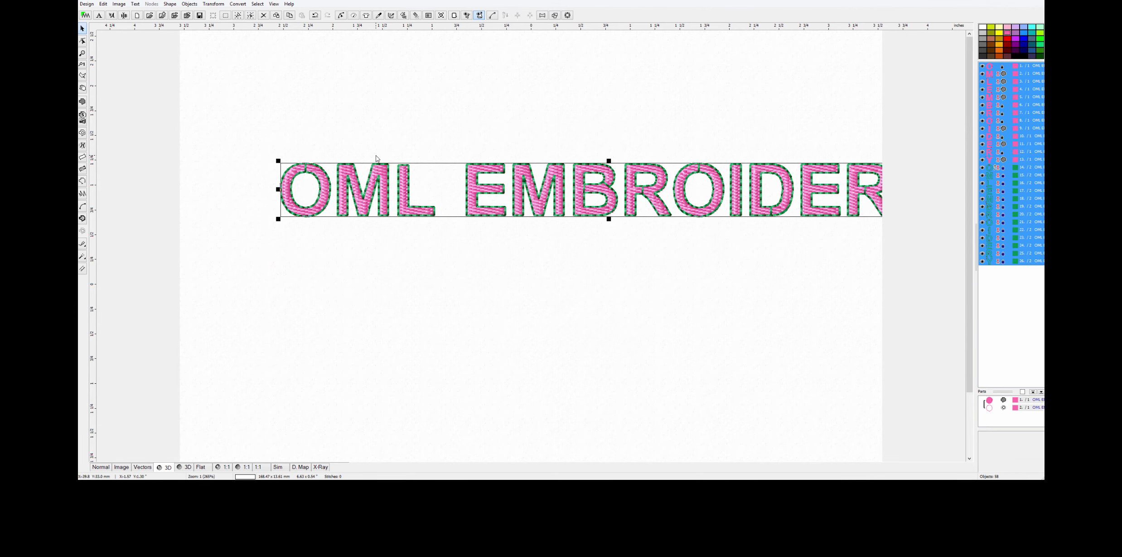
{"action": "left_click_drag", "start_coordinate": [621, 189], "coordinate": [530, 185]}
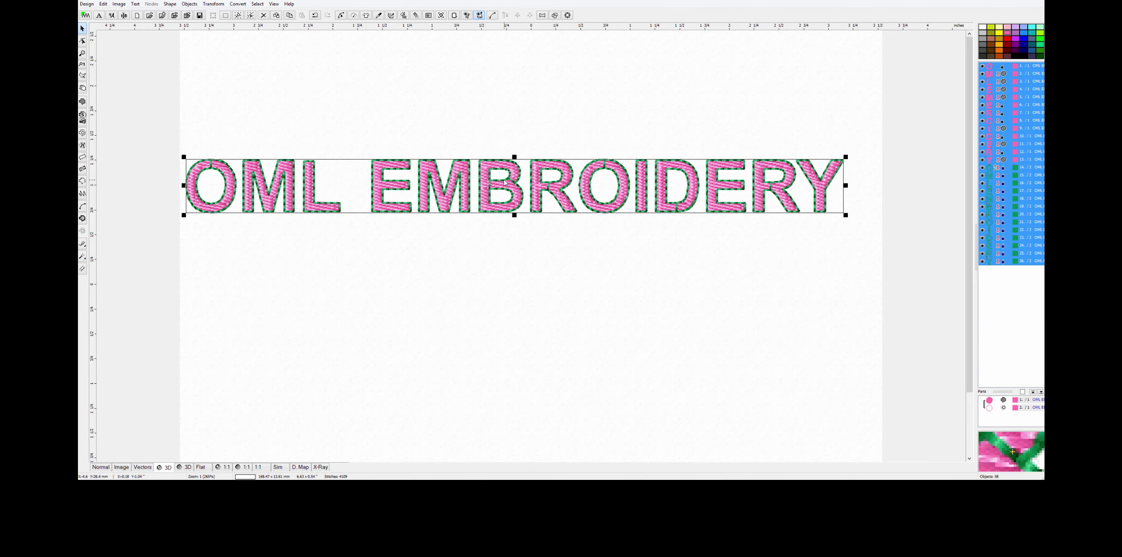
{"action": "left_click_drag", "start_coordinate": [358, 180], "coordinate": [366, 177]}
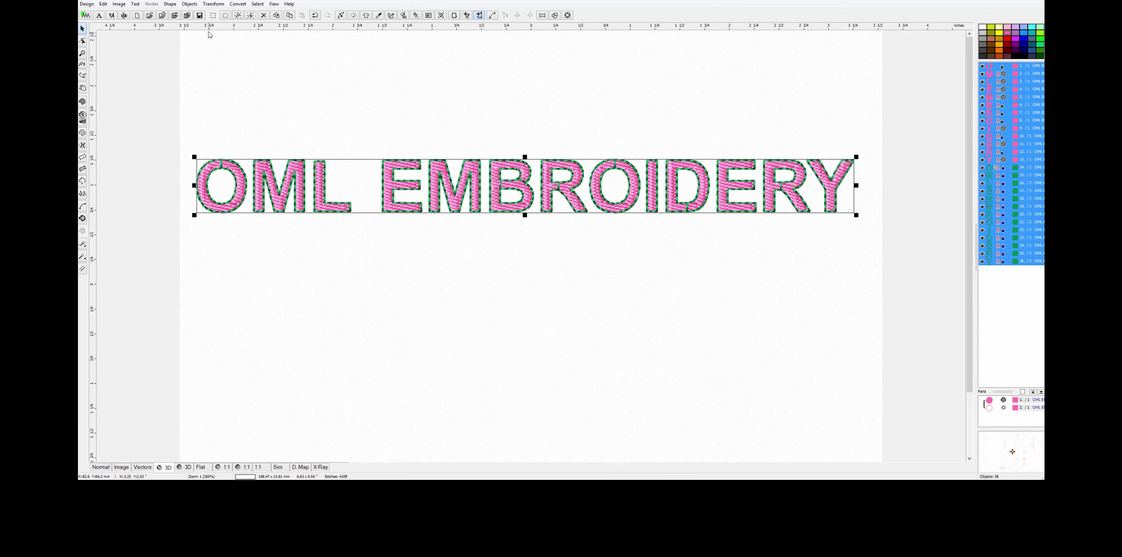
Step: Apply an Envelope transformation with preset 27, the flat-topped bottom bulge, to the outlined fill lettering
{"action": "left_click", "coordinate": [211, 5]}
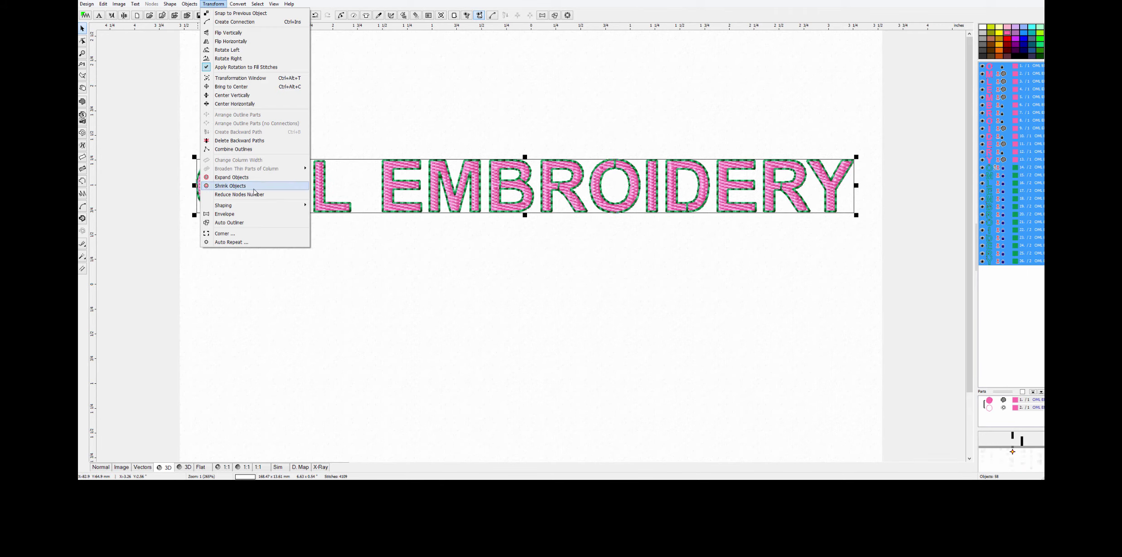
{"action": "left_click", "coordinate": [261, 218]}
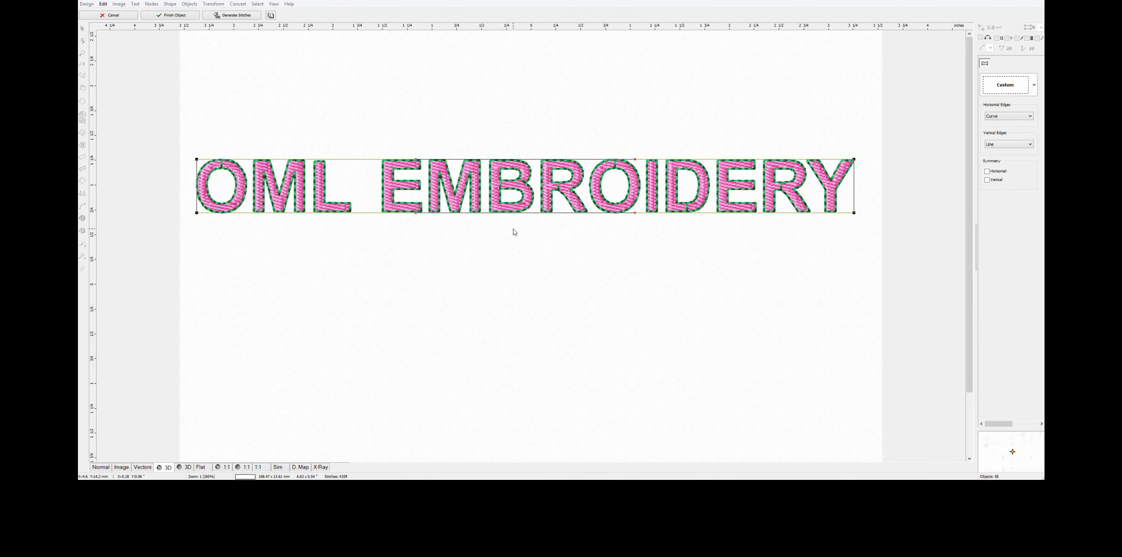
{"action": "left_click", "coordinate": [1036, 85]}
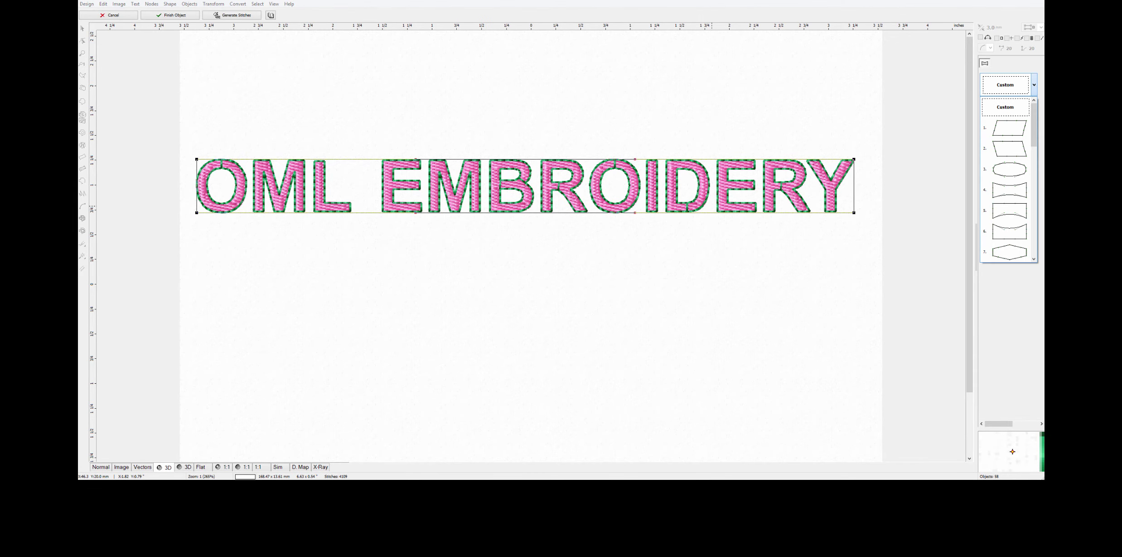
{"action": "left_click_drag", "start_coordinate": [1037, 127], "coordinate": [1036, 240]}
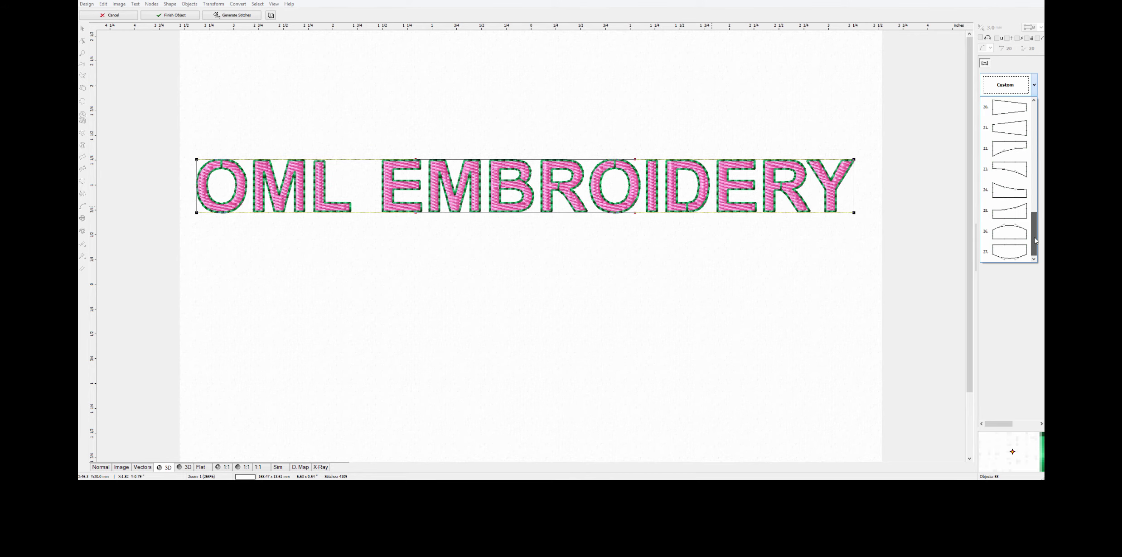
{"action": "left_click", "coordinate": [1010, 251]}
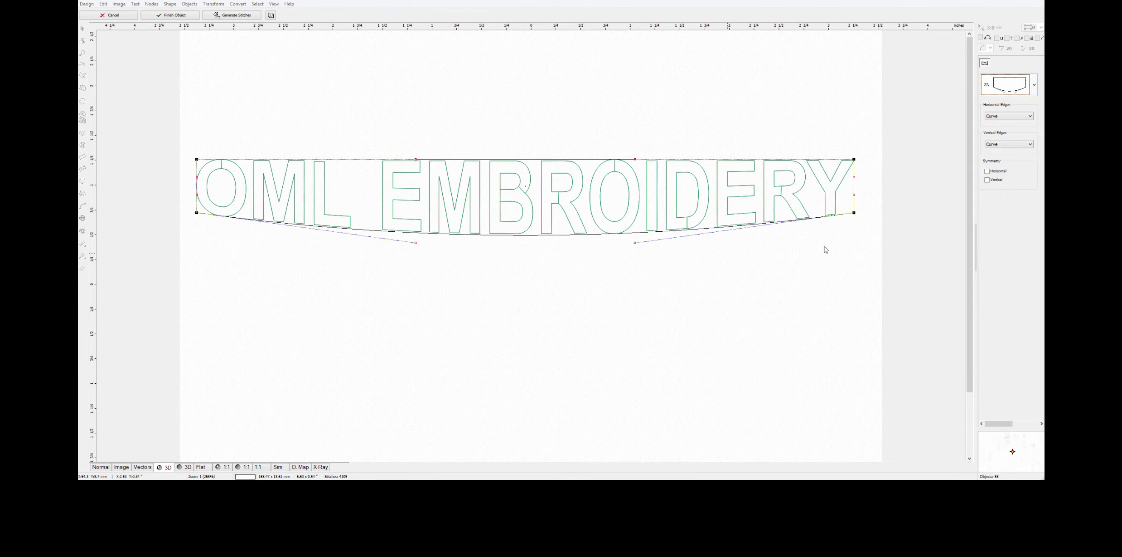
Step: Deepen the envelope's bottom curve by extending both its handles far downward, generate the lettering's stitches and deselect it
{"action": "left_click", "coordinate": [635, 243]}
{"action": "left_click_drag", "start_coordinate": [635, 243], "coordinate": [601, 356]}
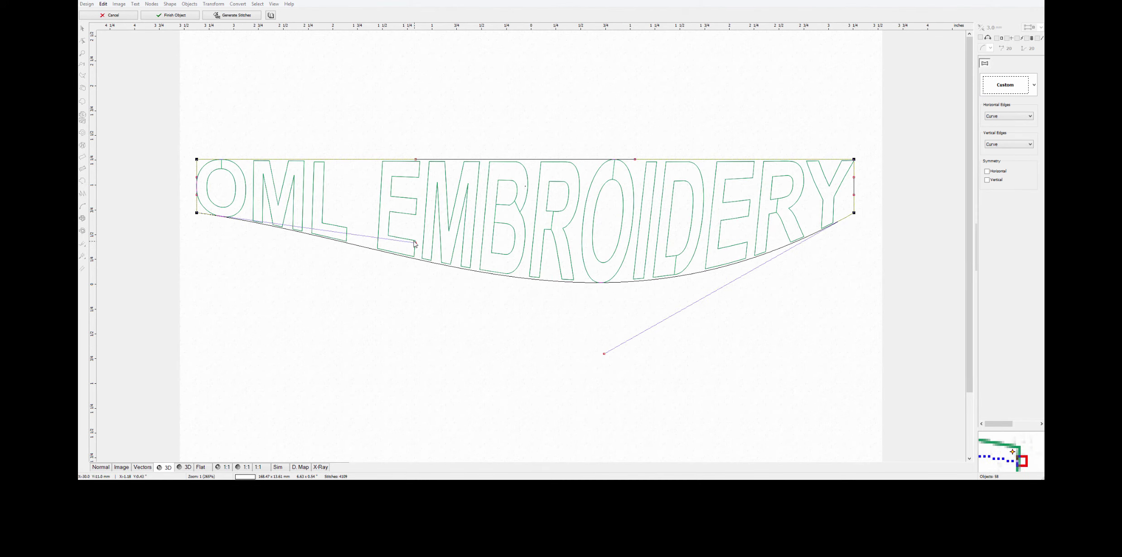
{"action": "left_click_drag", "start_coordinate": [415, 244], "coordinate": [433, 358]}
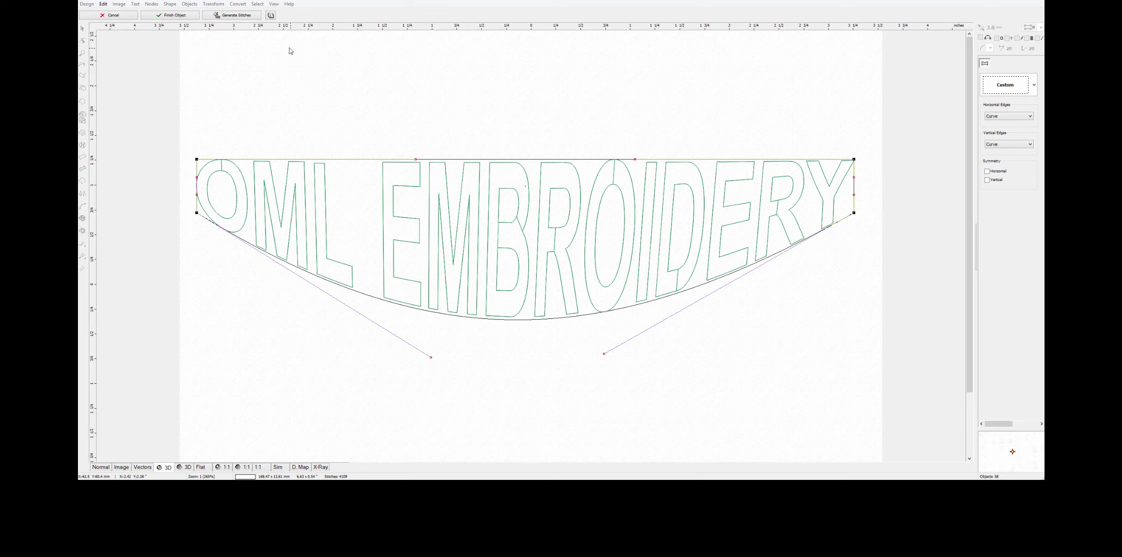
{"action": "left_click", "coordinate": [254, 17]}
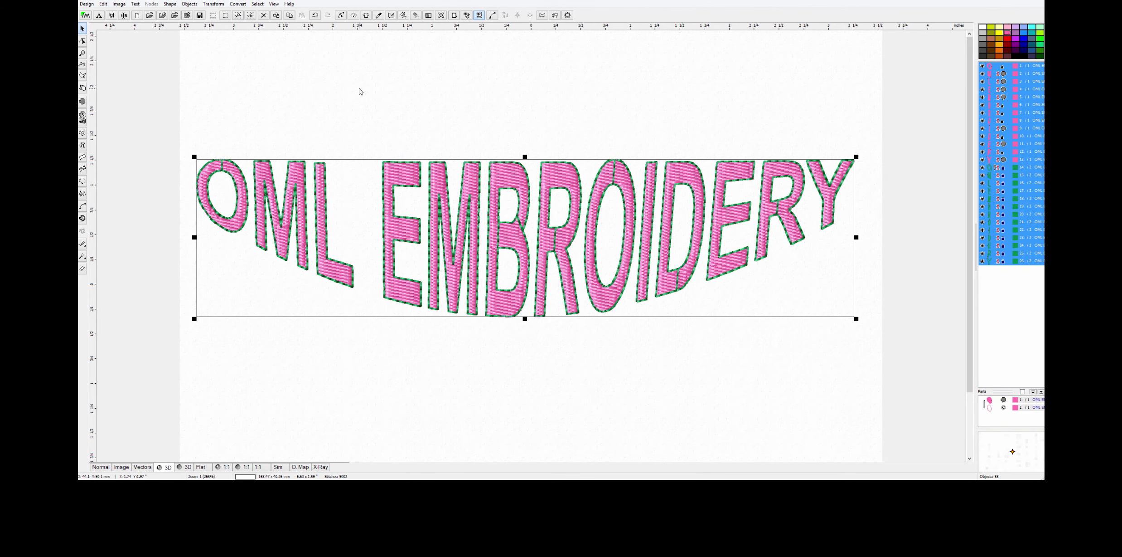
{"action": "left_click", "coordinate": [446, 78]}
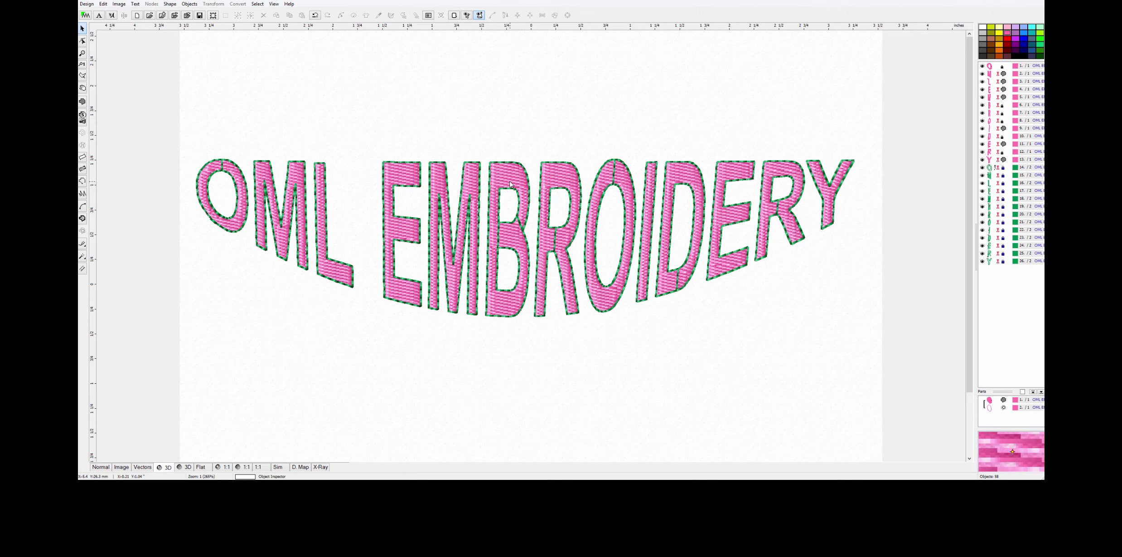
Step: Try choosing the wavy baseline in the enveloped lettering's text editor and generating its stitches, and undo that edit
{"action": "left_click", "coordinate": [468, 183]}
{"action": "right_click", "coordinate": [470, 185]}
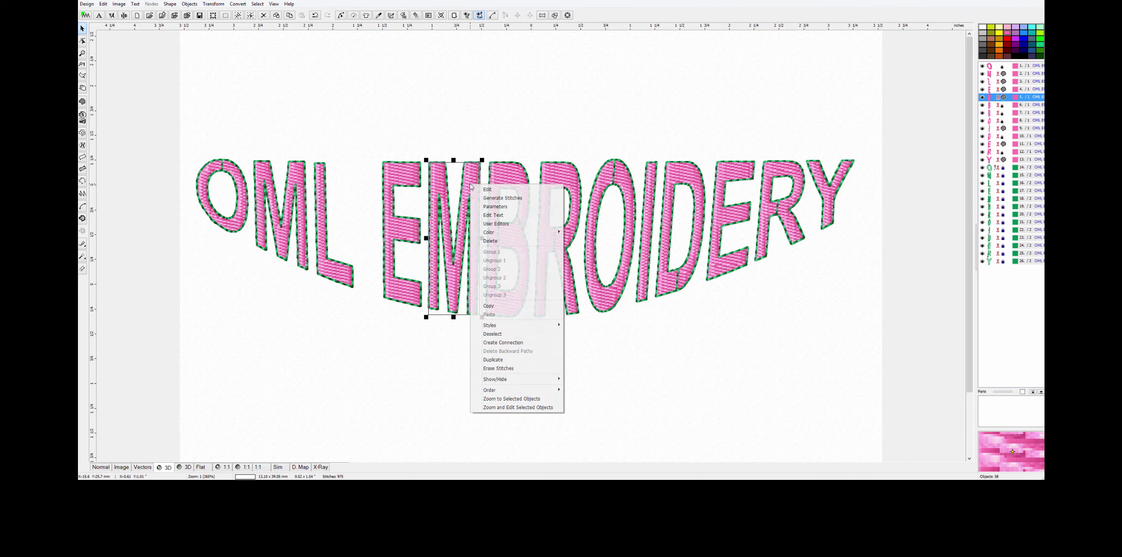
{"action": "left_click", "coordinate": [560, 216]}
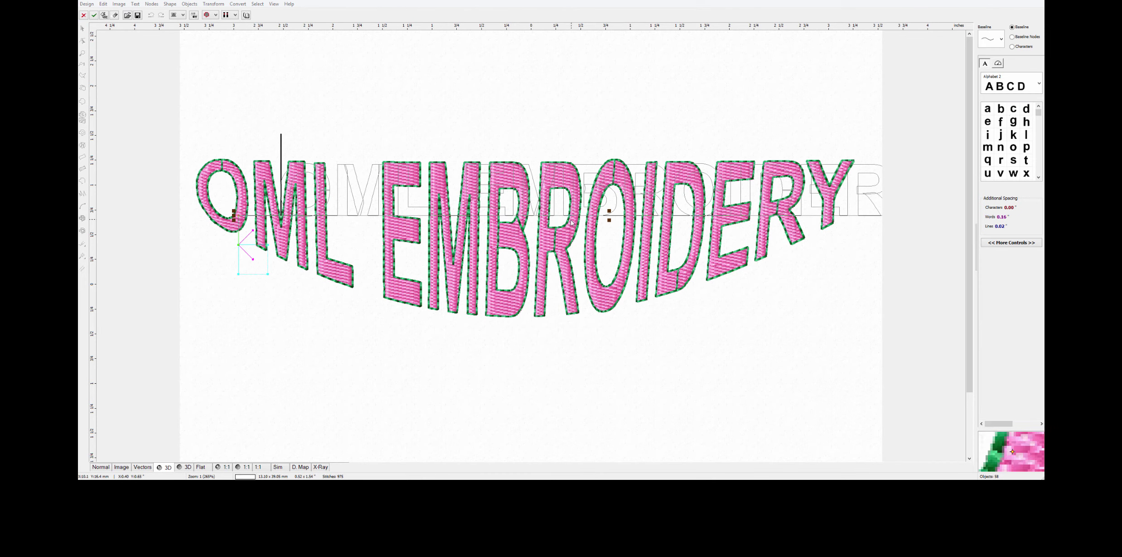
{"action": "left_click", "coordinate": [1002, 40]}
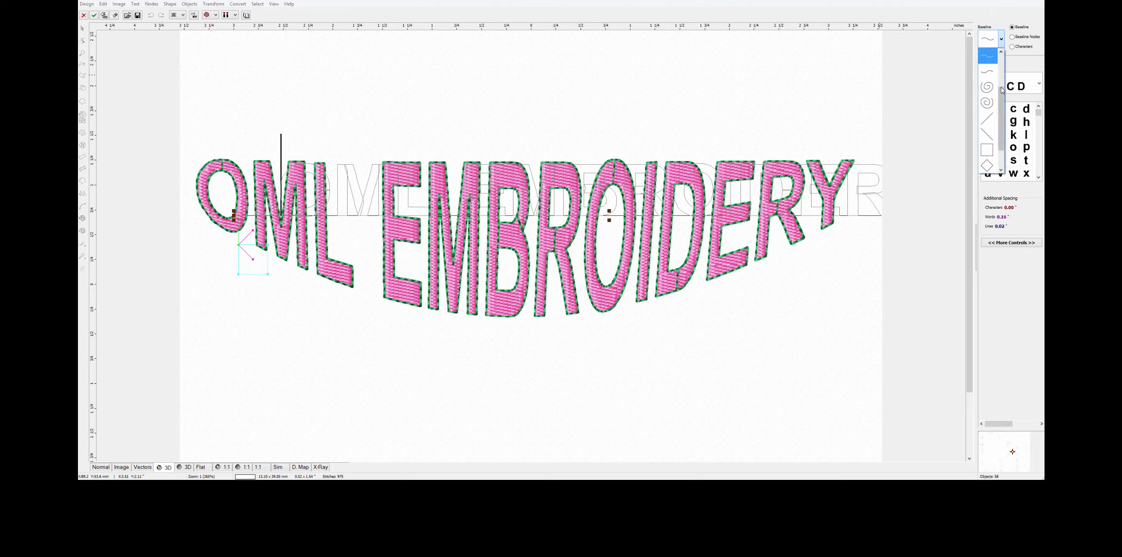
{"action": "left_click_drag", "start_coordinate": [1002, 90], "coordinate": [1005, 113]}
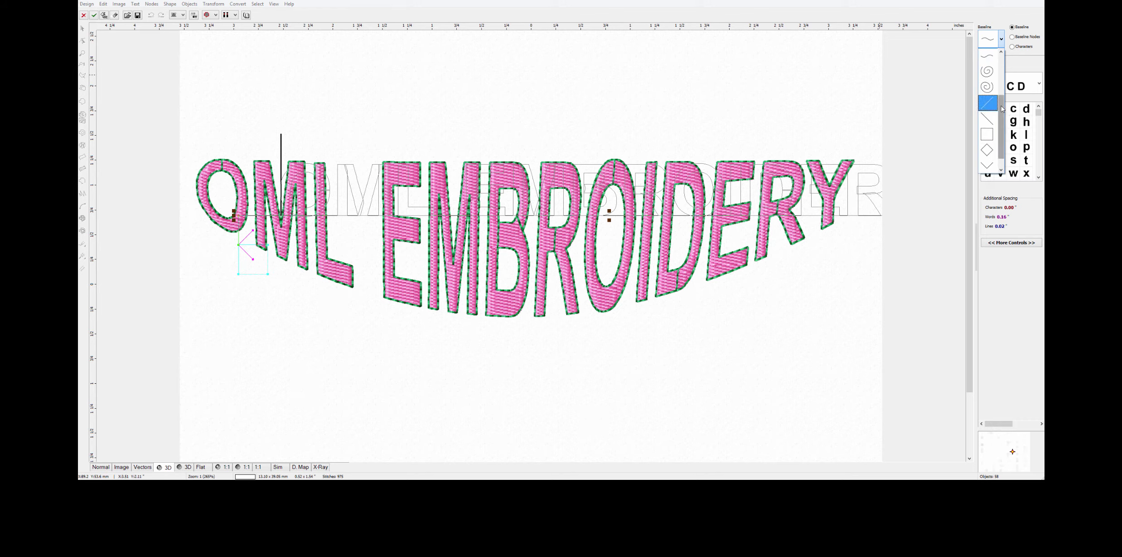
{"action": "left_click", "coordinate": [988, 55]}
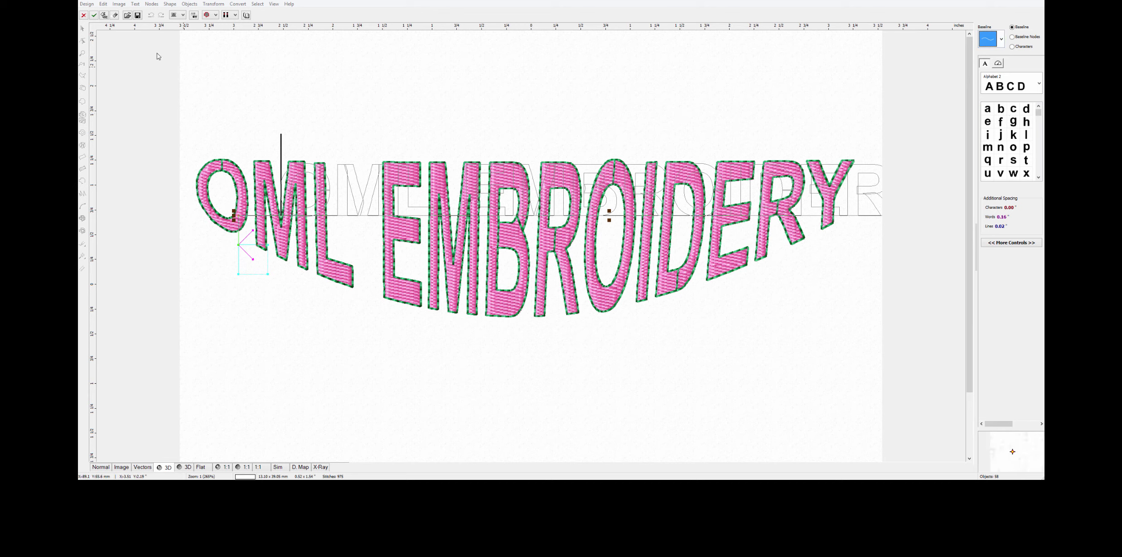
{"action": "left_click", "coordinate": [104, 16]}
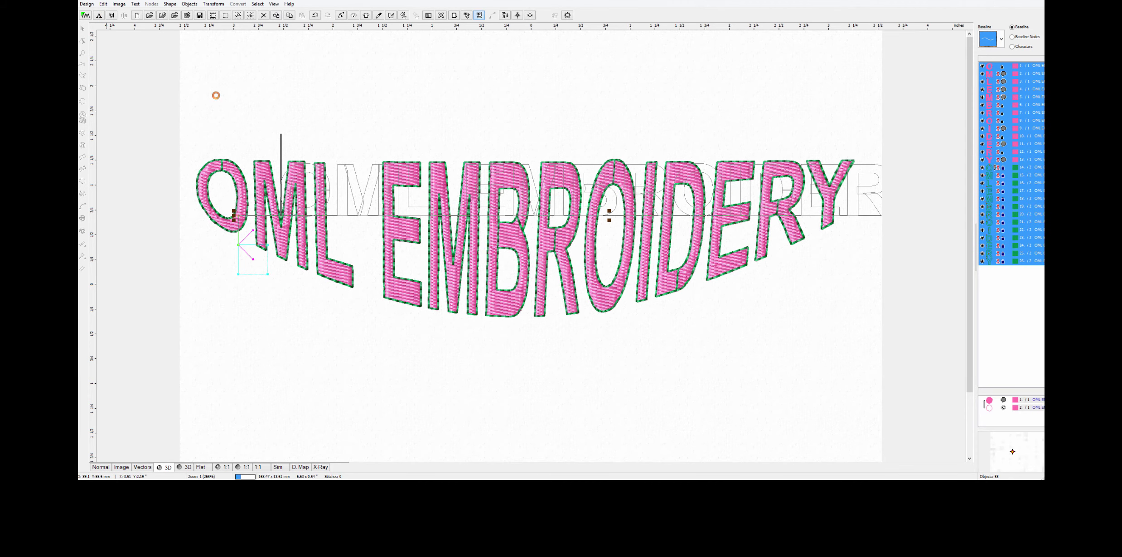
{"action": "left_click", "coordinate": [104, 4]}
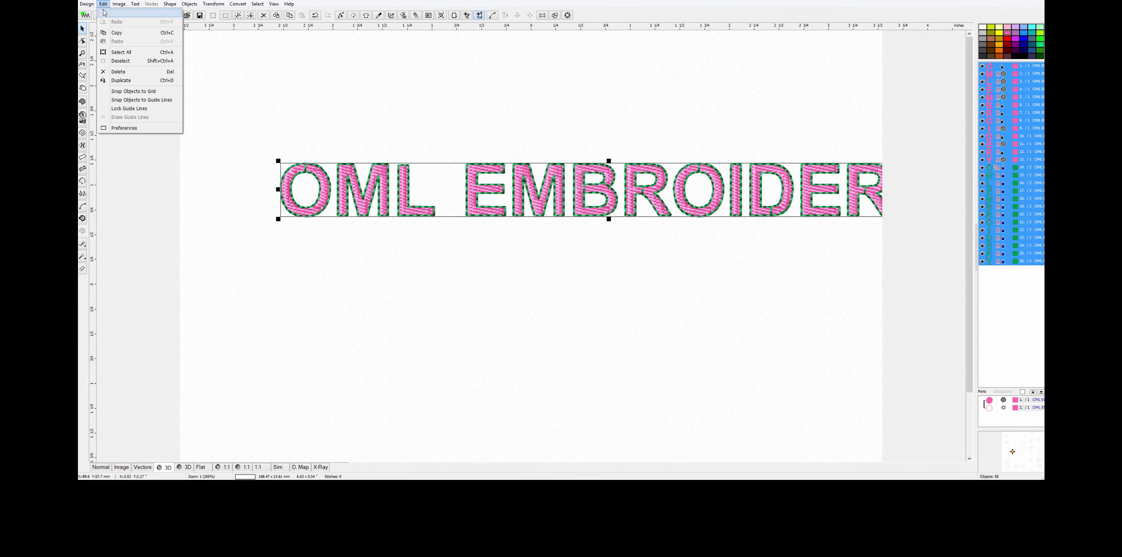
{"action": "left_click", "coordinate": [119, 12]}
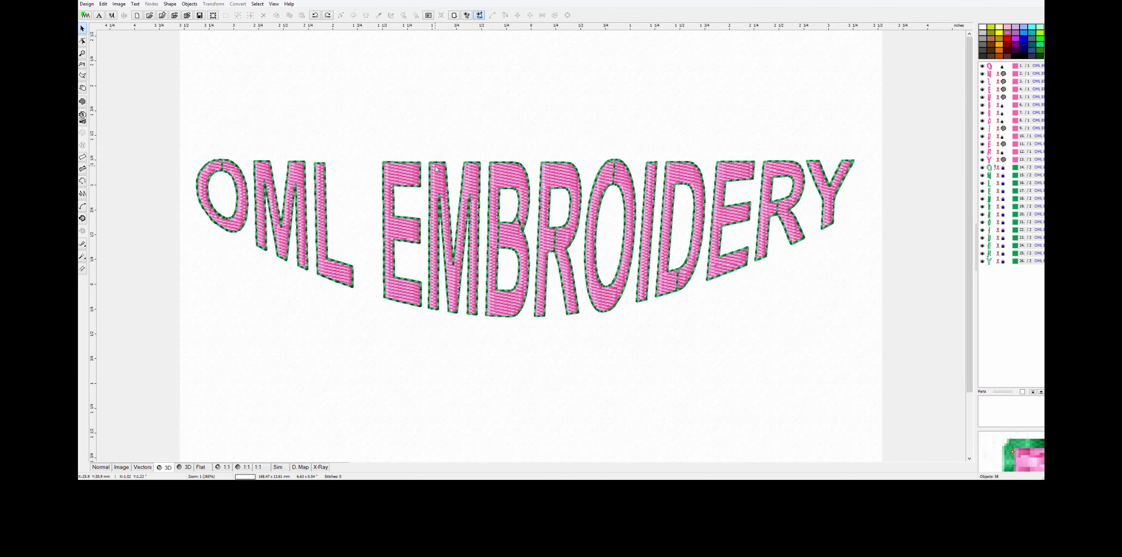
Step: Group all the enveloped OML EMBROIDERY letters and move the group up to the upper edge of the work area
{"action": "left_click_drag", "start_coordinate": [191, 111], "coordinate": [867, 319]}
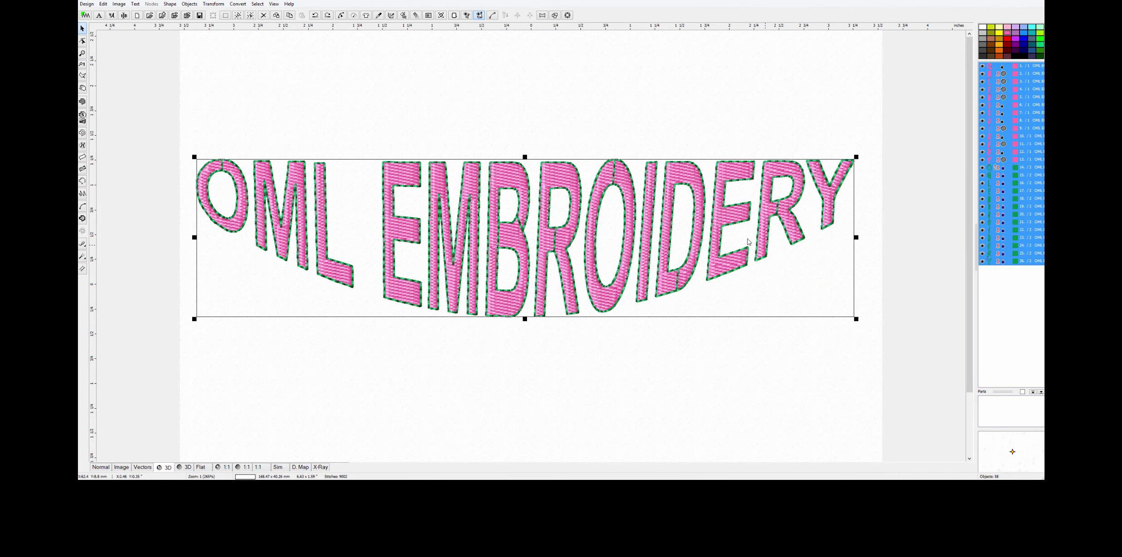
{"action": "right_click", "coordinate": [999, 160]}
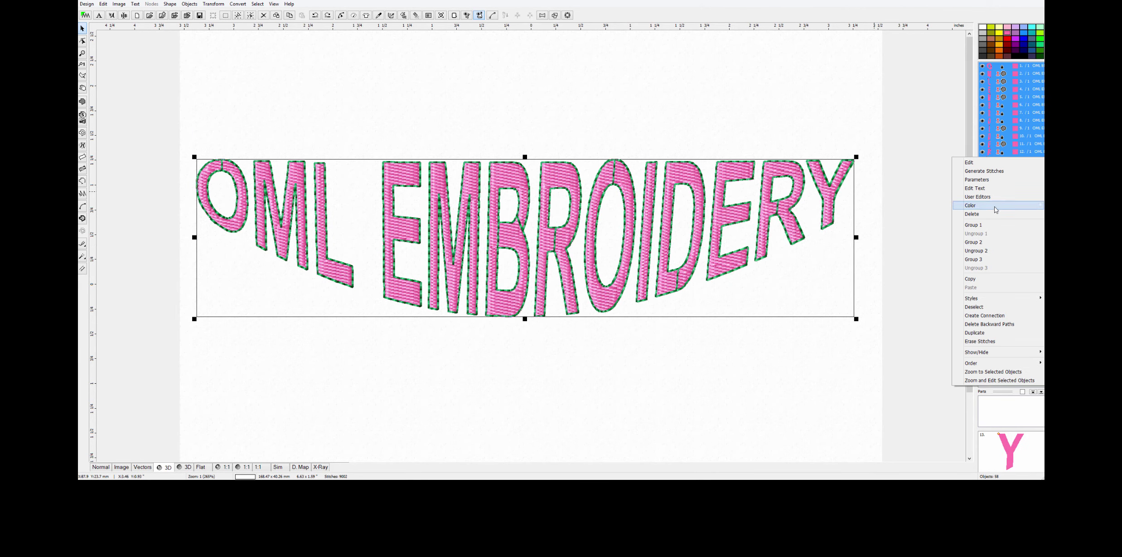
{"action": "left_click", "coordinate": [991, 224]}
{"action": "left_click_drag", "start_coordinate": [546, 205], "coordinate": [541, 80]}
{"action": "left_click", "coordinate": [503, 266]}
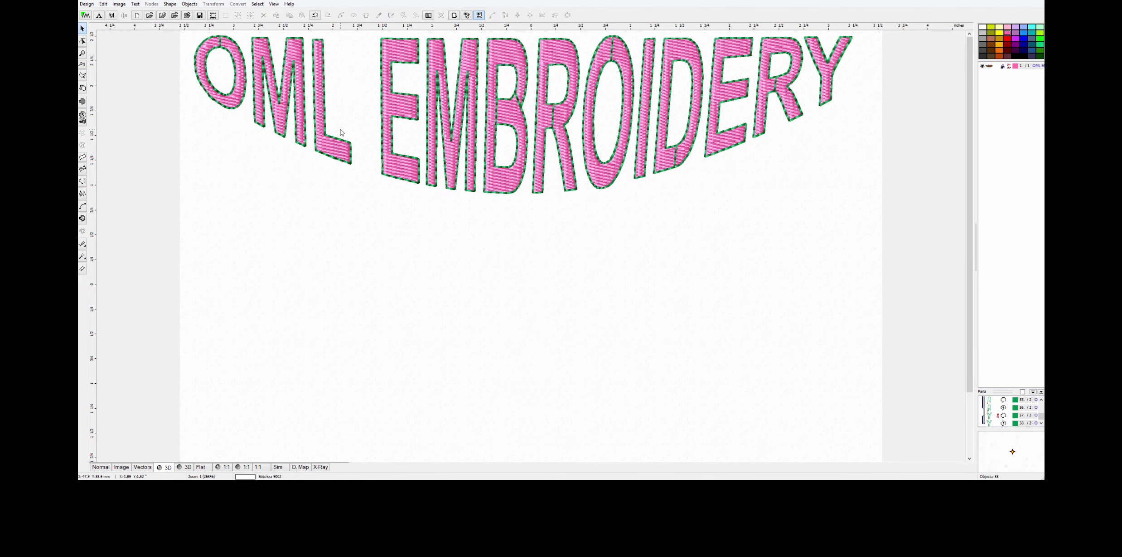
Step: Start a new text object in the empty area below the grouped lettering and set its font to Broadway BT
{"action": "left_click", "coordinate": [112, 17]}
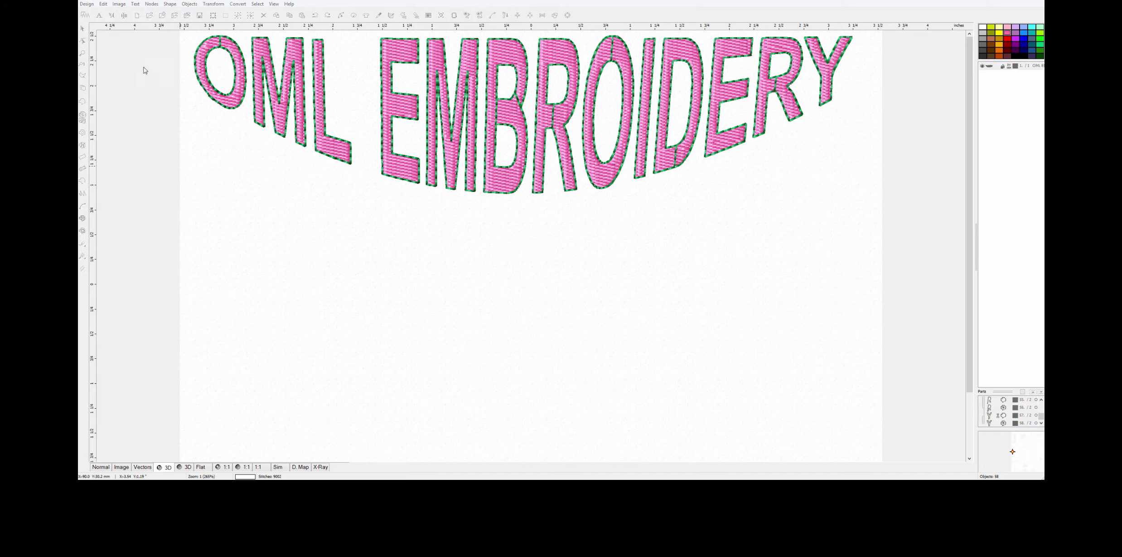
{"action": "left_click", "coordinate": [313, 294]}
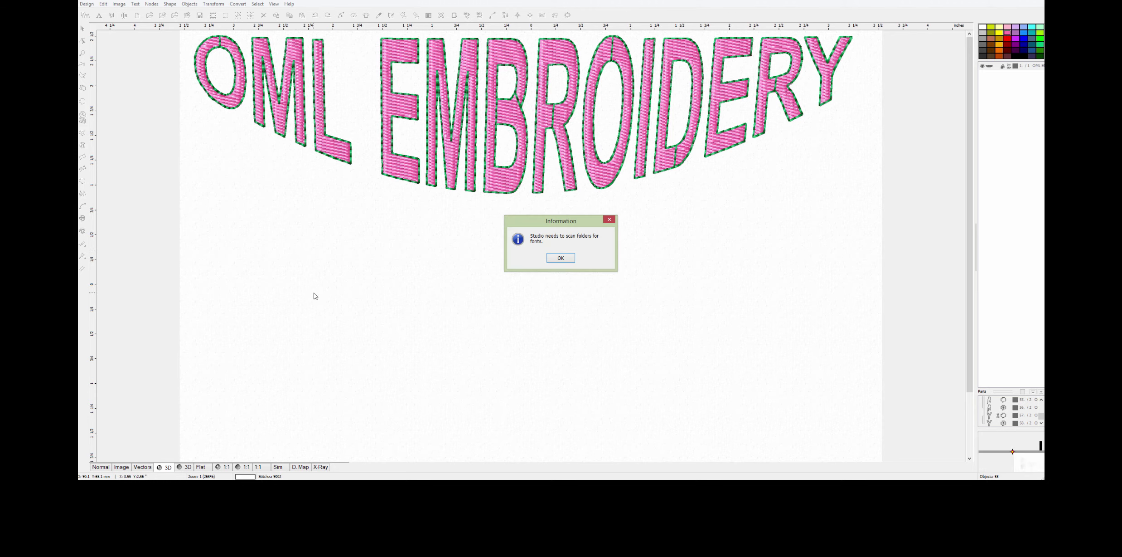
{"action": "left_click", "coordinate": [560, 258]}
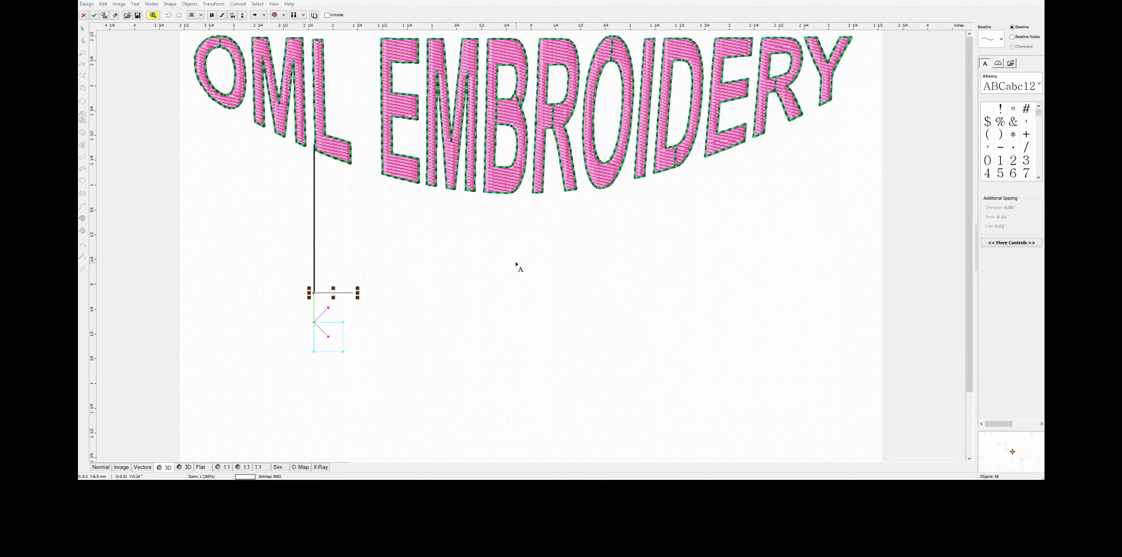
{"action": "left_click", "coordinate": [1039, 84]}
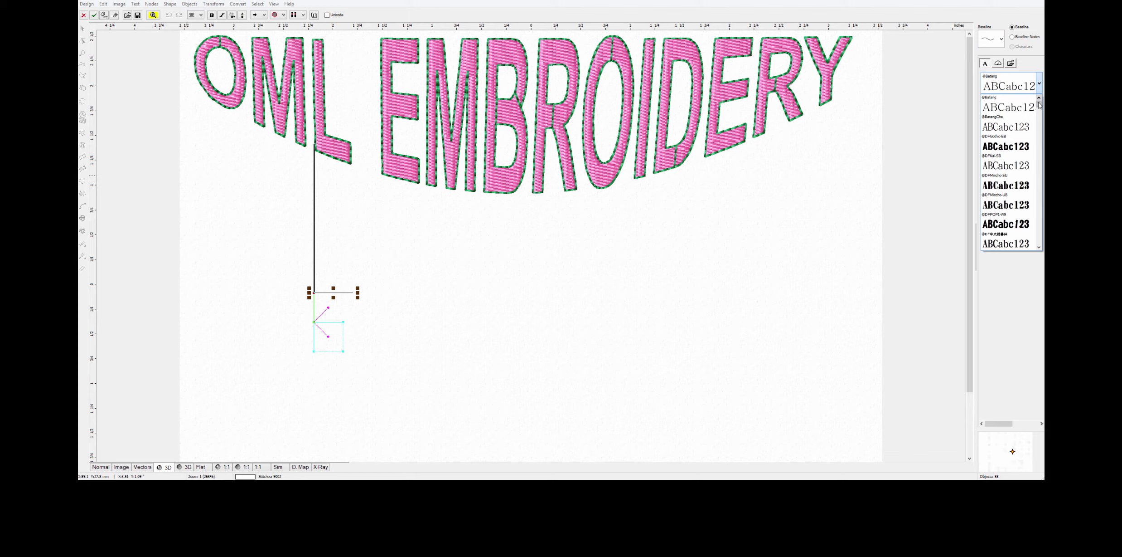
{"action": "left_click_drag", "start_coordinate": [1040, 105], "coordinate": [1038, 129]}
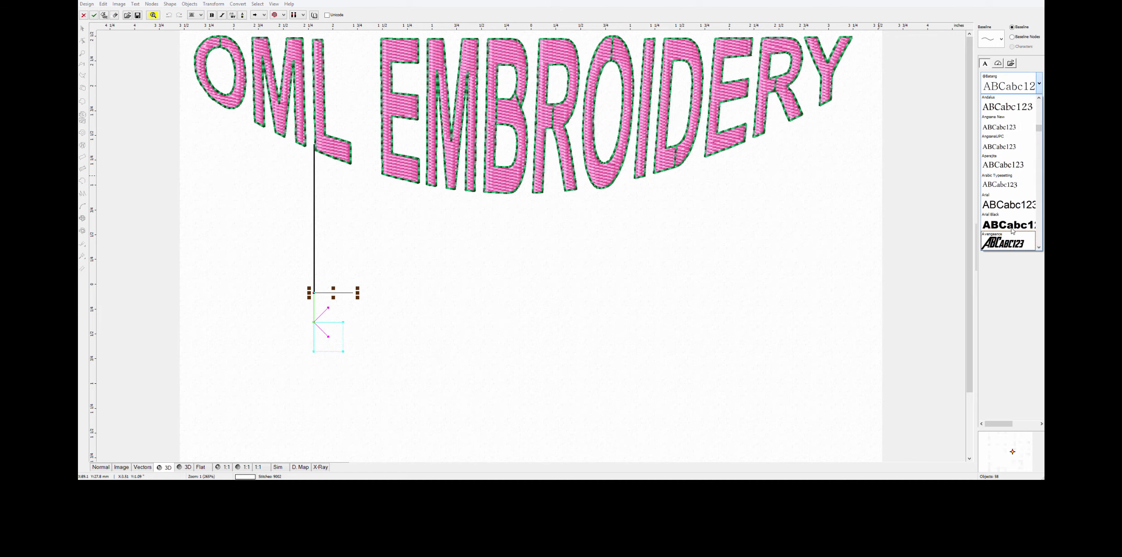
{"action": "left_click", "coordinate": [1038, 247]}
{"action": "left_click", "coordinate": [1039, 248]}
{"action": "left_click", "coordinate": [1038, 248]}
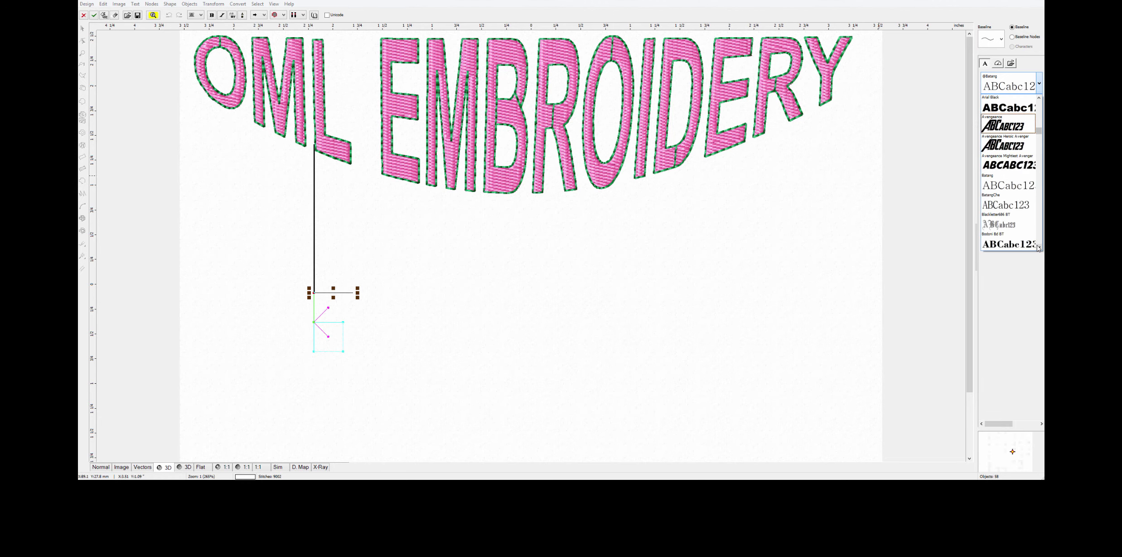
{"action": "left_click", "coordinate": [1038, 248]}
{"action": "left_click", "coordinate": [1039, 248]}
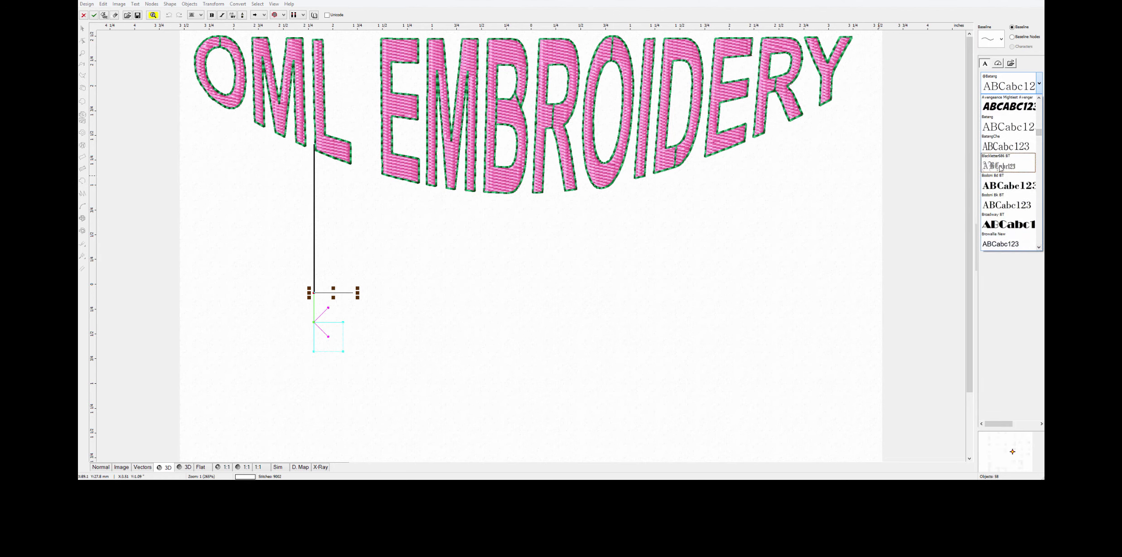
{"action": "left_click", "coordinate": [1009, 224]}
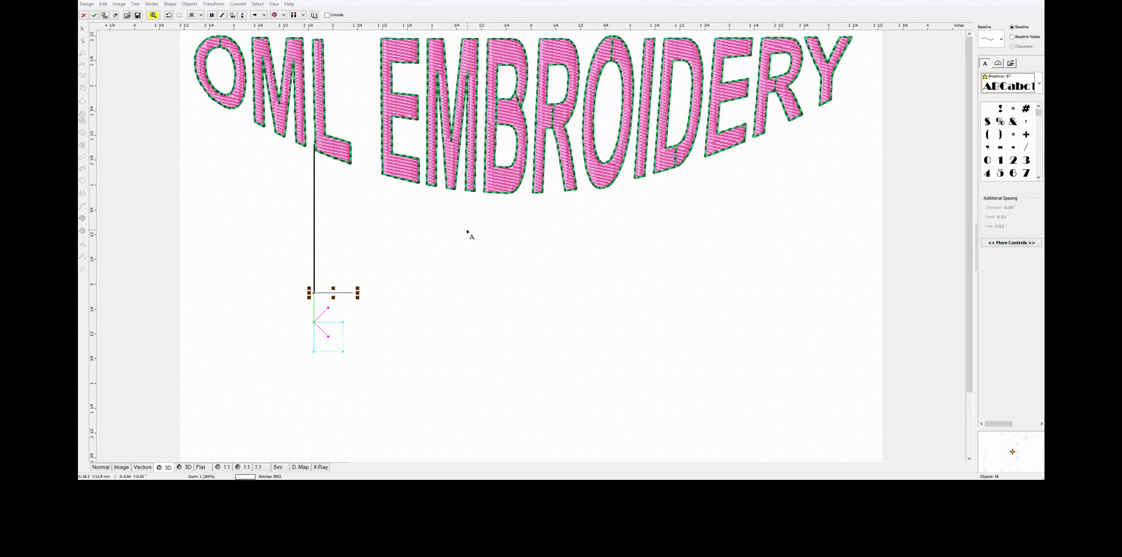
Step: Enter OML as the new text, generate its stitches and shift the lettering slightly down and to the right
{"action": "type", "text": "OML"}
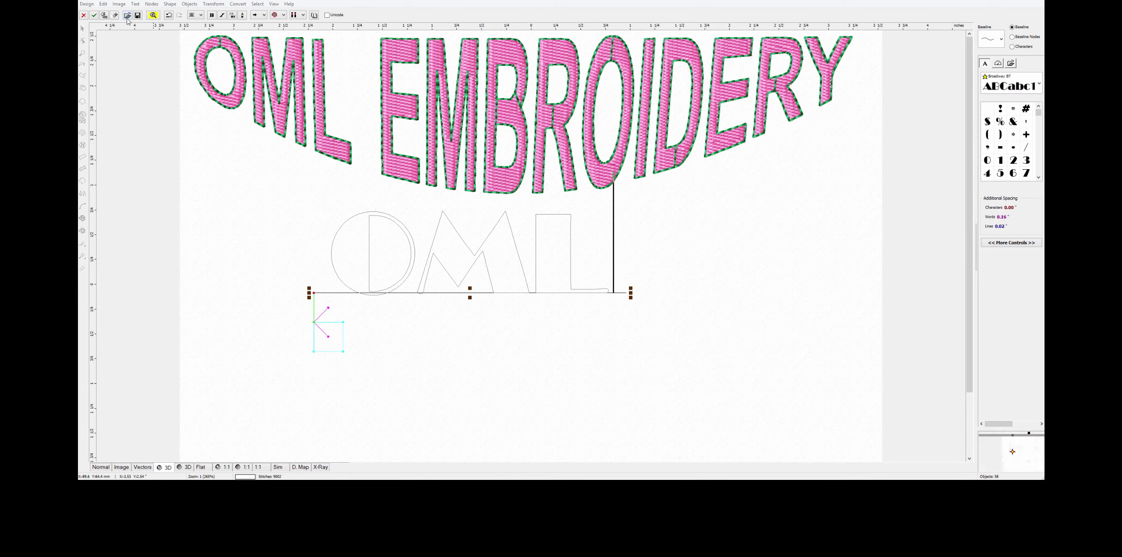
{"action": "left_click", "coordinate": [104, 16]}
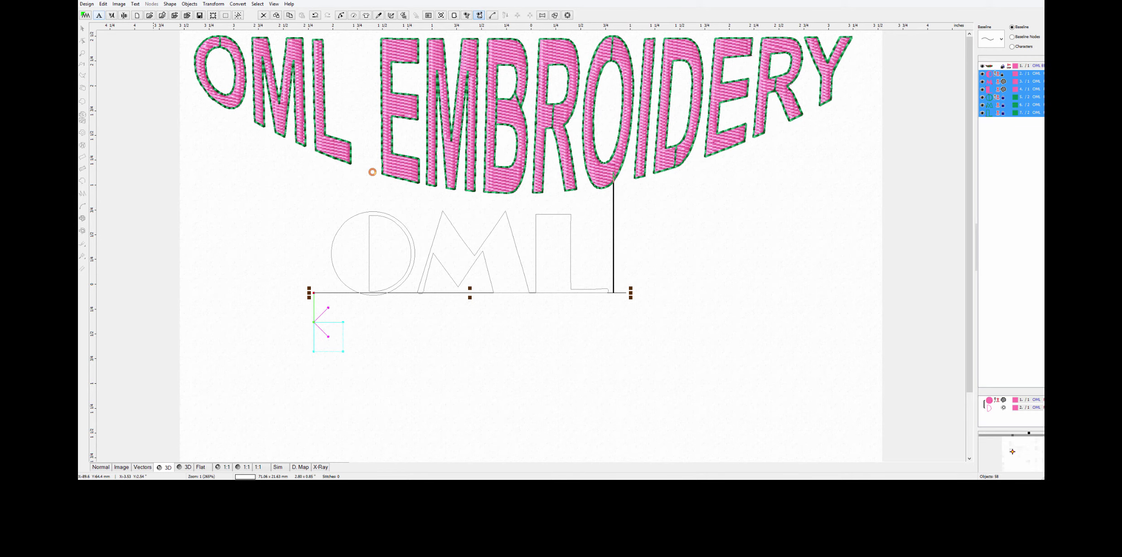
{"action": "left_click_drag", "start_coordinate": [443, 226], "coordinate": [491, 249]}
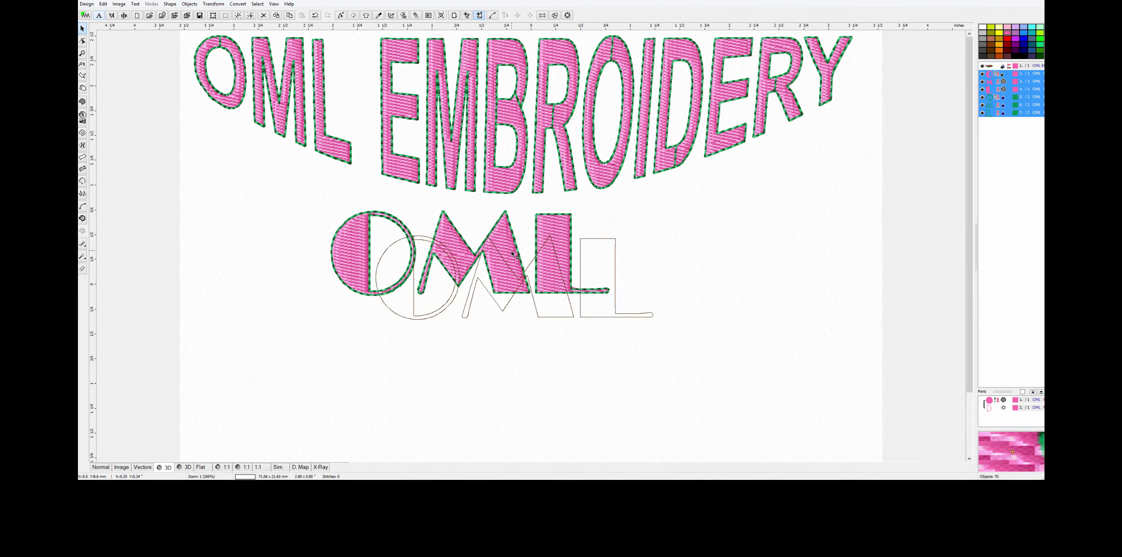
{"action": "left_click", "coordinate": [477, 362]}
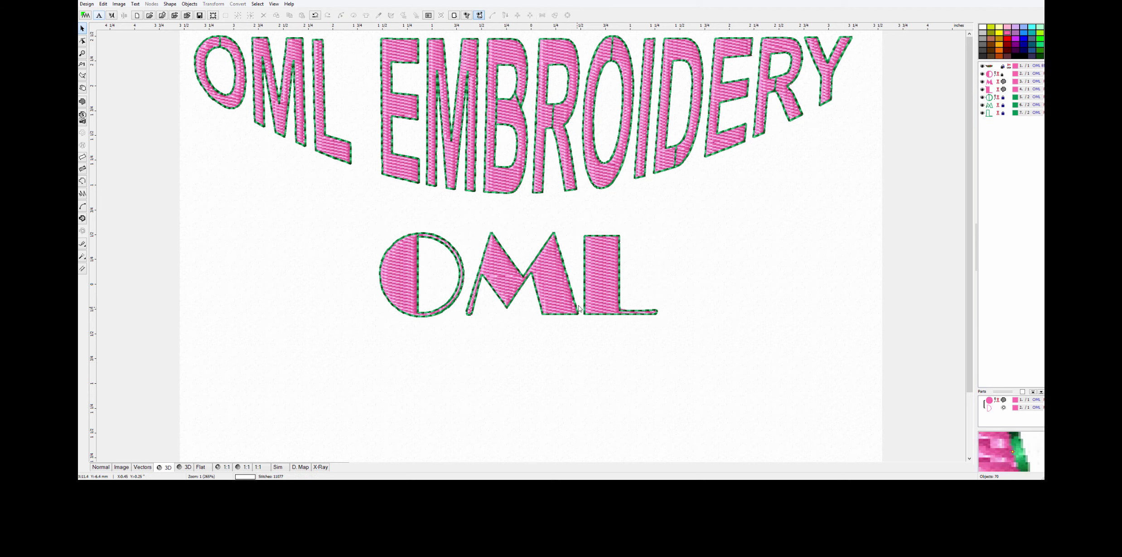
Step: Scale the new OML lettering down proportionally to about 24 mm wide and regenerate its stitches
{"action": "left_click", "coordinate": [462, 280]}
{"action": "left_click", "coordinate": [624, 268]}
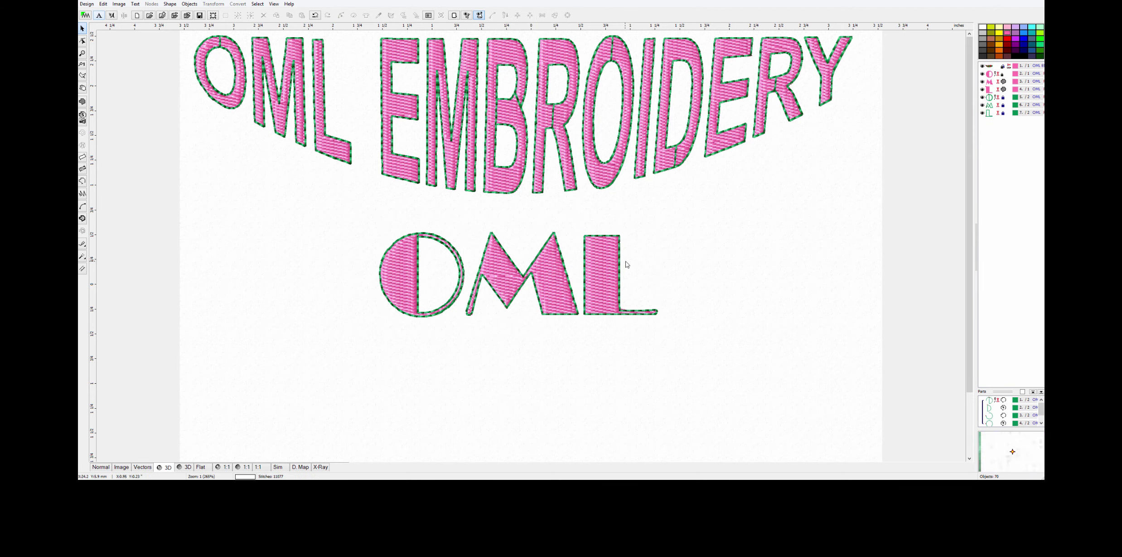
{"action": "left_click_drag", "start_coordinate": [370, 218], "coordinate": [654, 320]}
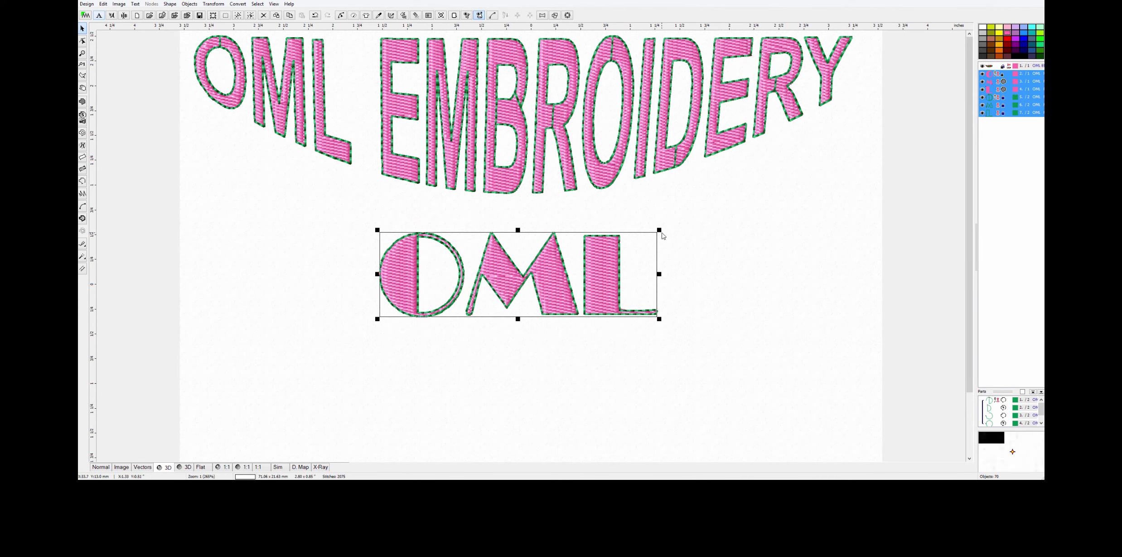
{"action": "left_click_drag", "start_coordinate": [660, 231], "coordinate": [446, 324]}
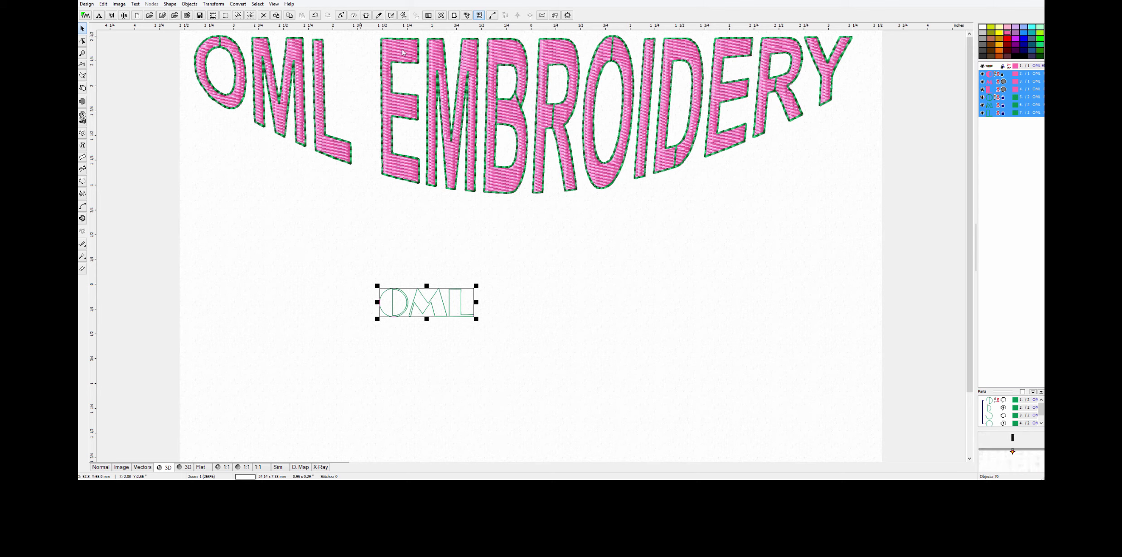
{"action": "left_click", "coordinate": [545, 298]}
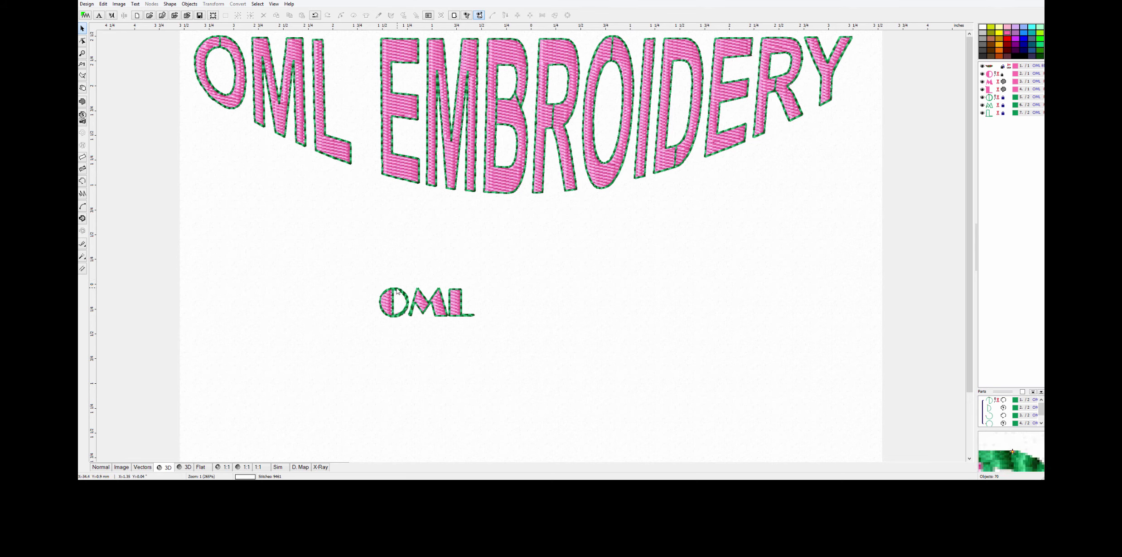
Step: Reopen the small OML lettering for text editing, change its stitch type to satin without an outline and generate the stitches
{"action": "left_click_drag", "start_coordinate": [361, 274], "coordinate": [489, 321]}
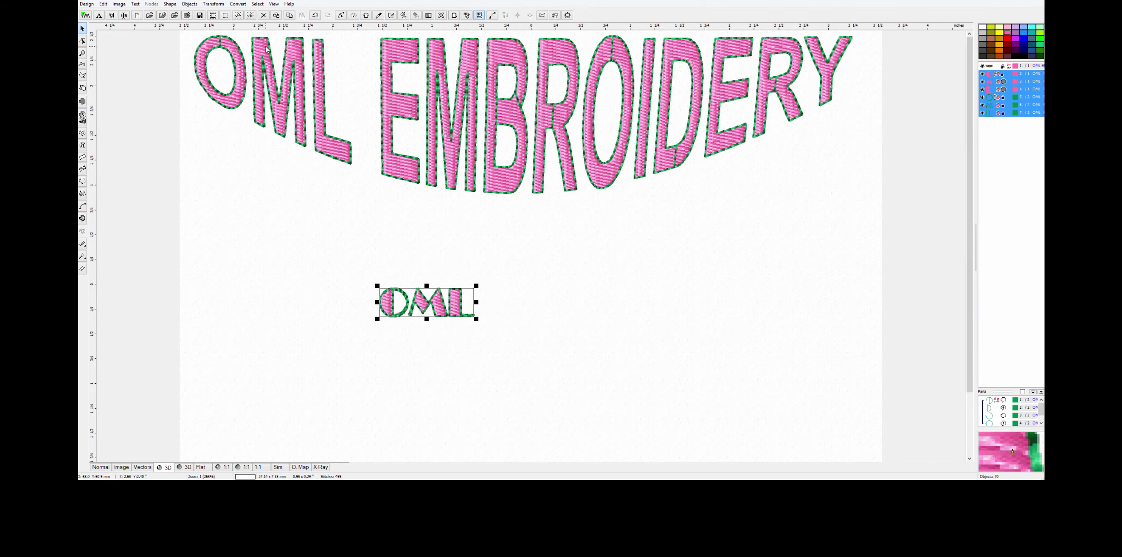
{"action": "right_click", "coordinate": [446, 72]}
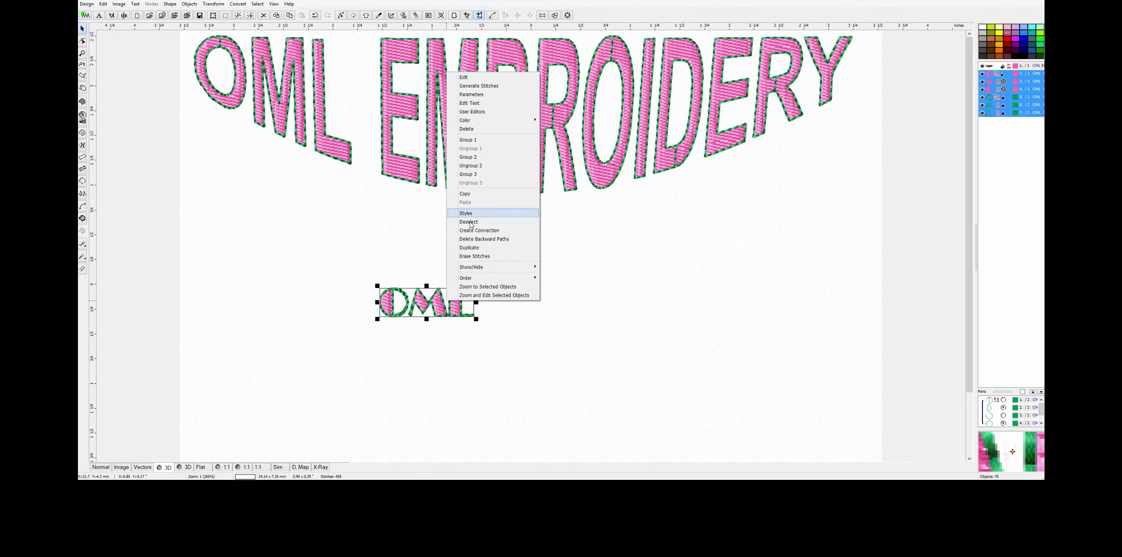
{"action": "left_click", "coordinate": [494, 103]}
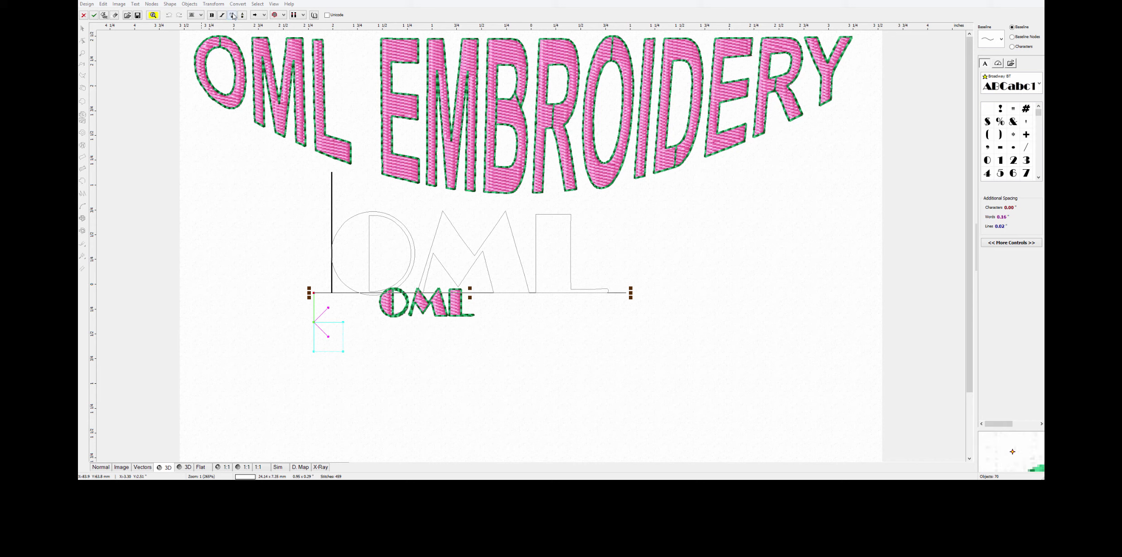
{"action": "left_click", "coordinate": [283, 16]}
{"action": "scroll", "coordinate": [285, 33], "scroll_direction": "down", "scroll_amount": 2}
{"action": "left_click", "coordinate": [276, 43]}
{"action": "left_click", "coordinate": [104, 16]}
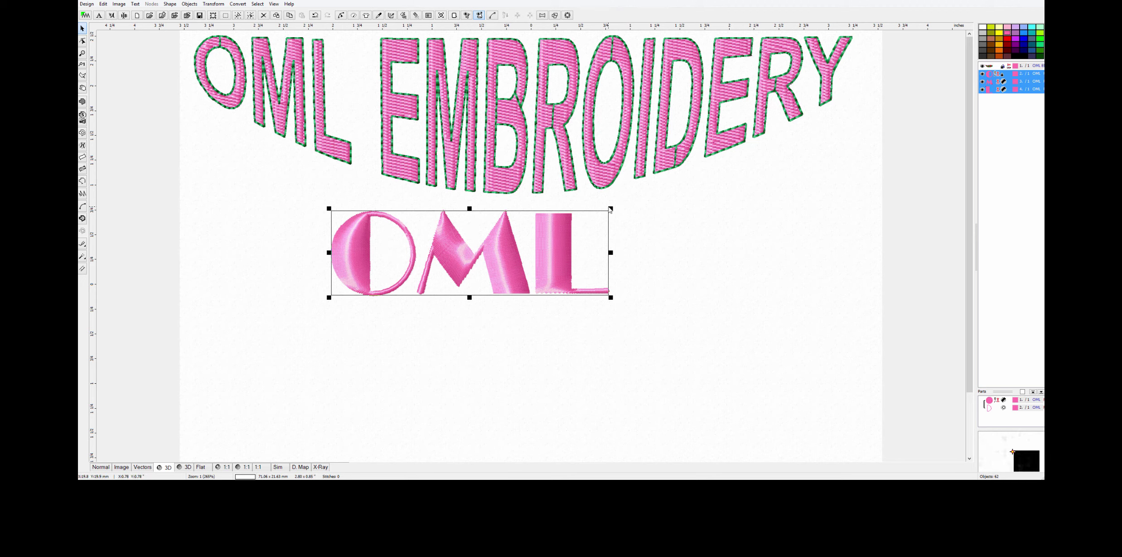
Step: Scale the satin OML lettering down proportionally to about 24 mm wide, regenerate its stitches and shift it to the right
{"action": "left_click_drag", "start_coordinate": [611, 209], "coordinate": [428, 287]}
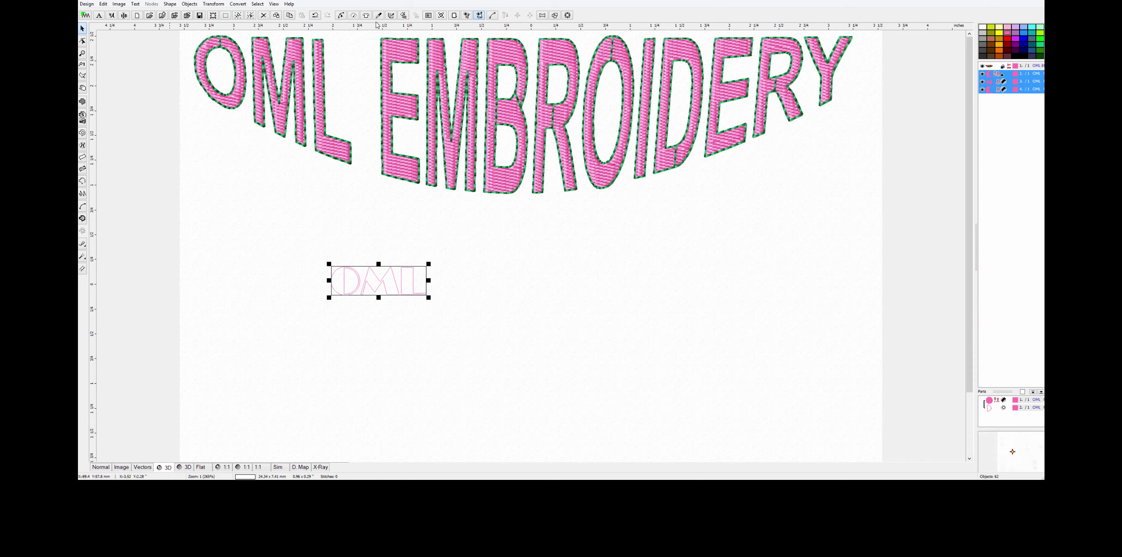
{"action": "left_click", "coordinate": [404, 16]}
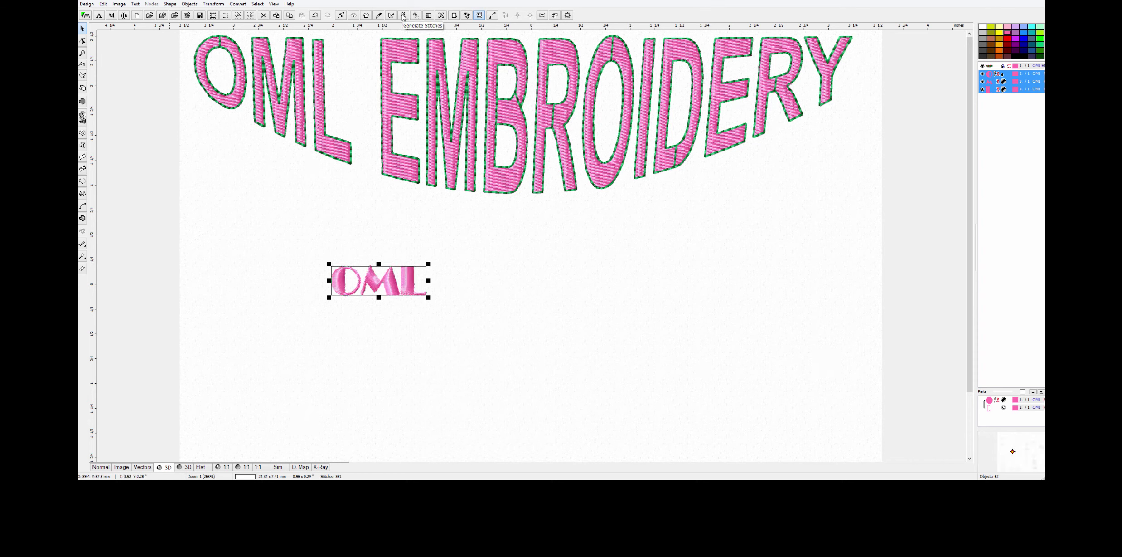
{"action": "left_click_drag", "start_coordinate": [360, 281], "coordinate": [426, 281]}
{"action": "left_click", "coordinate": [446, 334]}
{"action": "left_click", "coordinate": [435, 286]}
{"action": "left_click", "coordinate": [385, 284]}
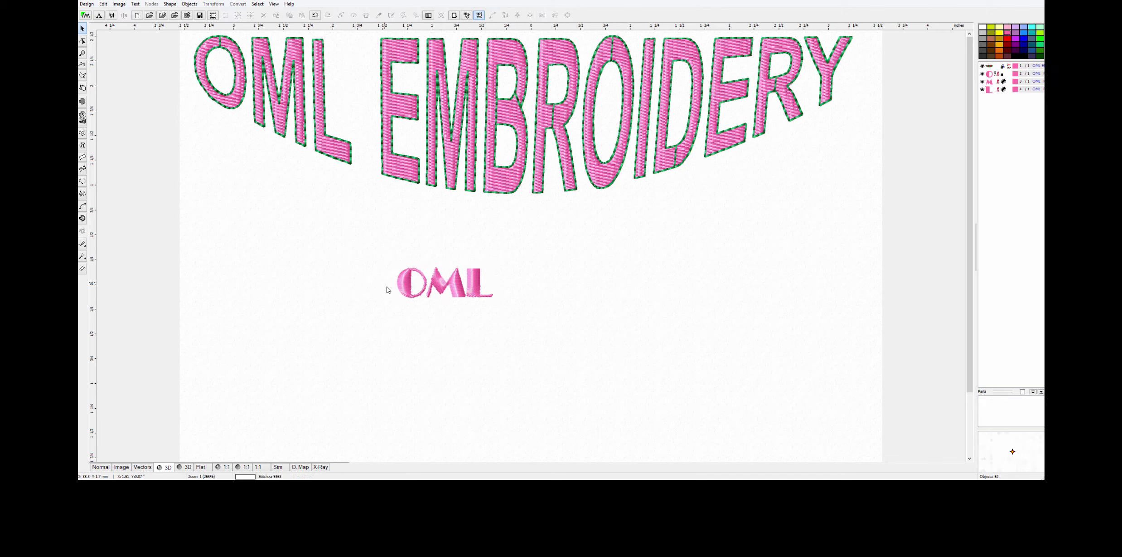
Step: Reopen the small OML lettering for text editing, change its stitch type to fill without an outline and generate the stitches
{"action": "left_click_drag", "start_coordinate": [389, 254], "coordinate": [499, 310]}
{"action": "right_click", "coordinate": [449, 280]}
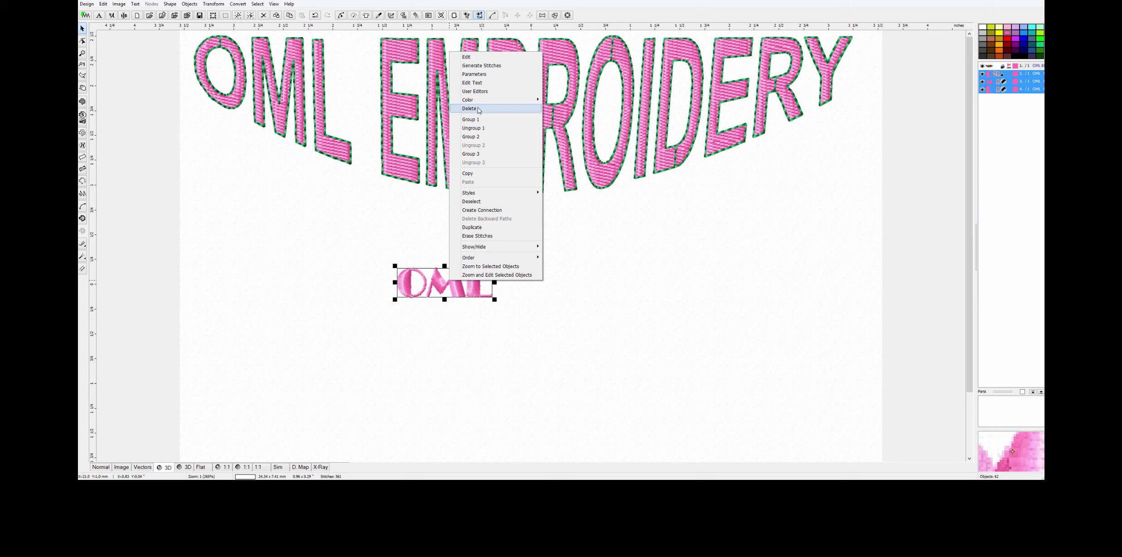
{"action": "left_click", "coordinate": [472, 82]}
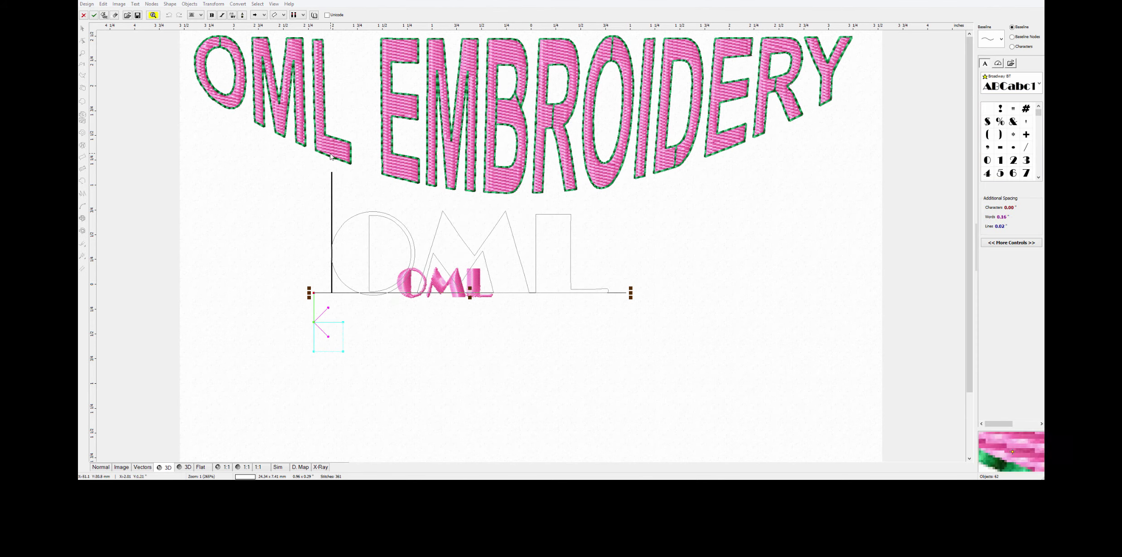
{"action": "left_click", "coordinate": [284, 16]}
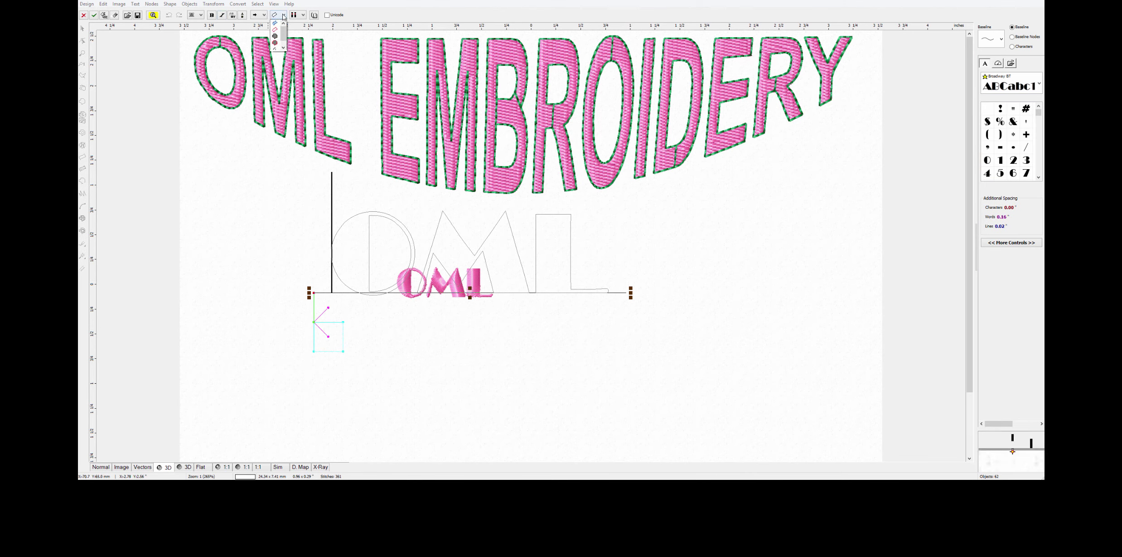
{"action": "left_click", "coordinate": [276, 37]}
{"action": "left_click", "coordinate": [104, 15]}
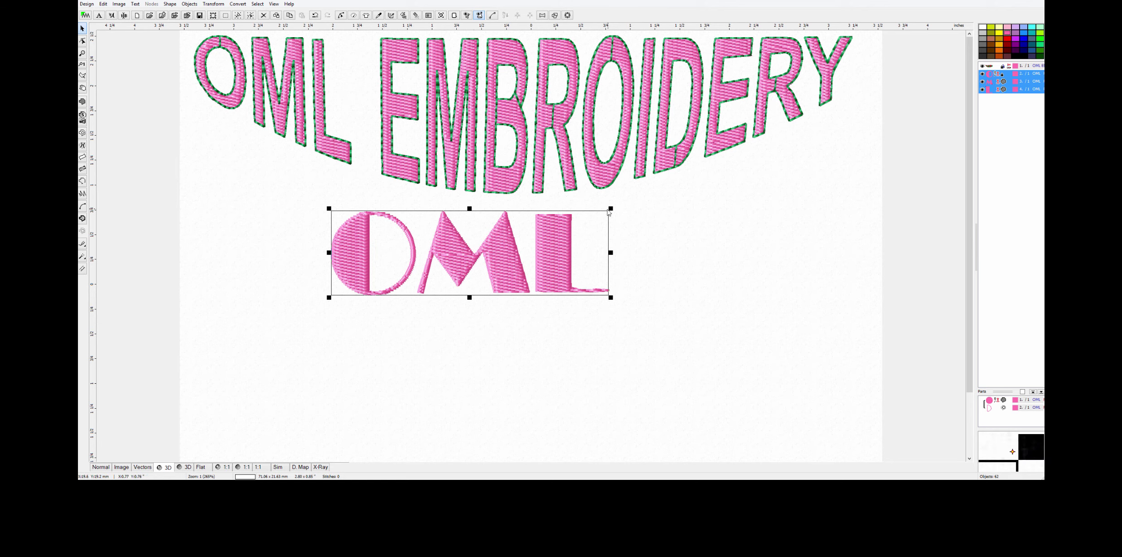
Step: Scale the fill-stitched OML lettering down to about 29 mm wide, regenerate its stitches and check the letter M
{"action": "left_click_drag", "start_coordinate": [611, 208], "coordinate": [427, 308]}
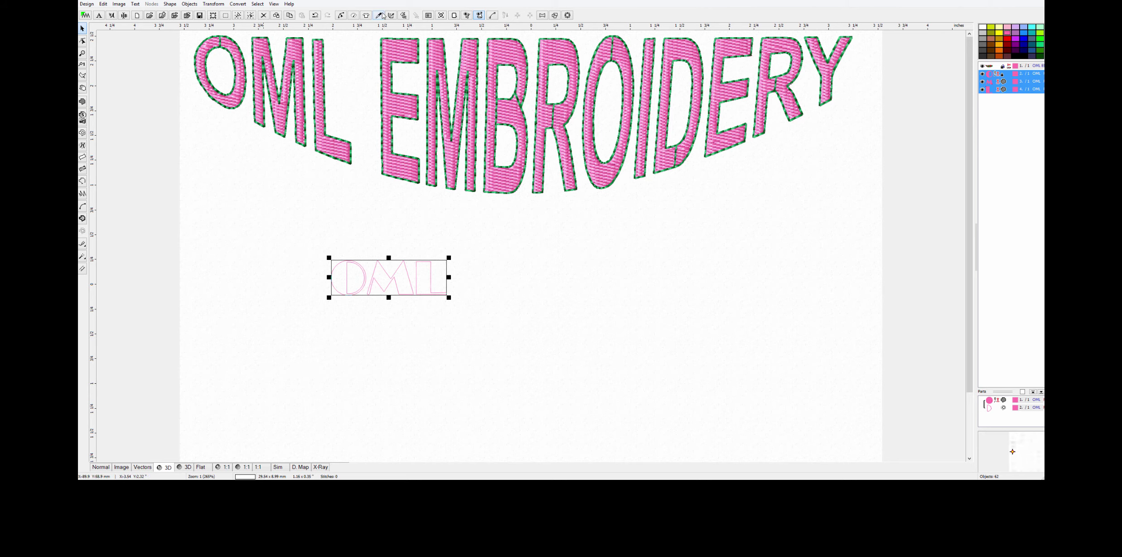
{"action": "left_click", "coordinate": [484, 327]}
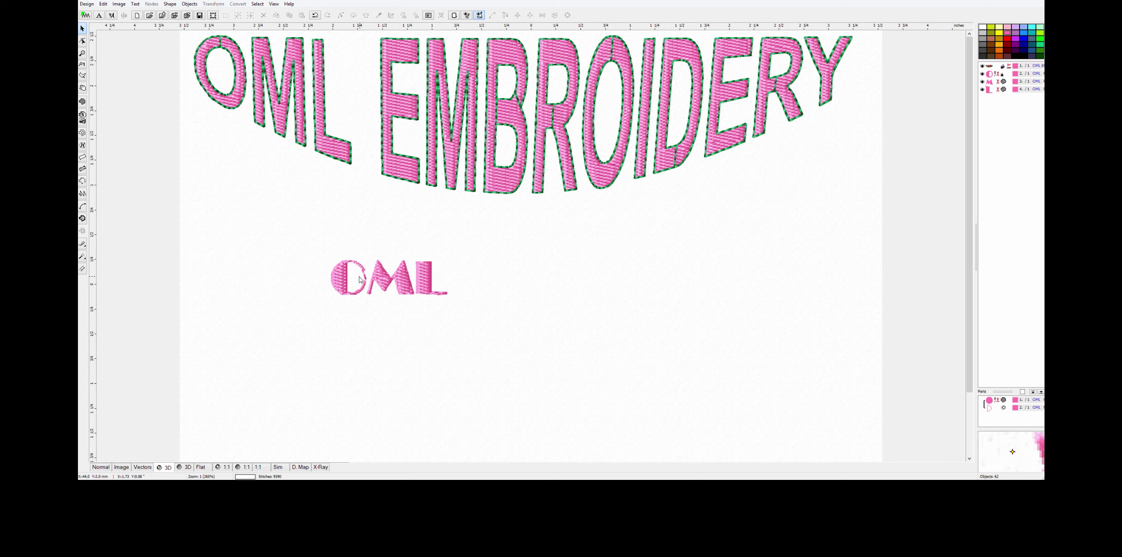
{"action": "left_click", "coordinate": [389, 289]}
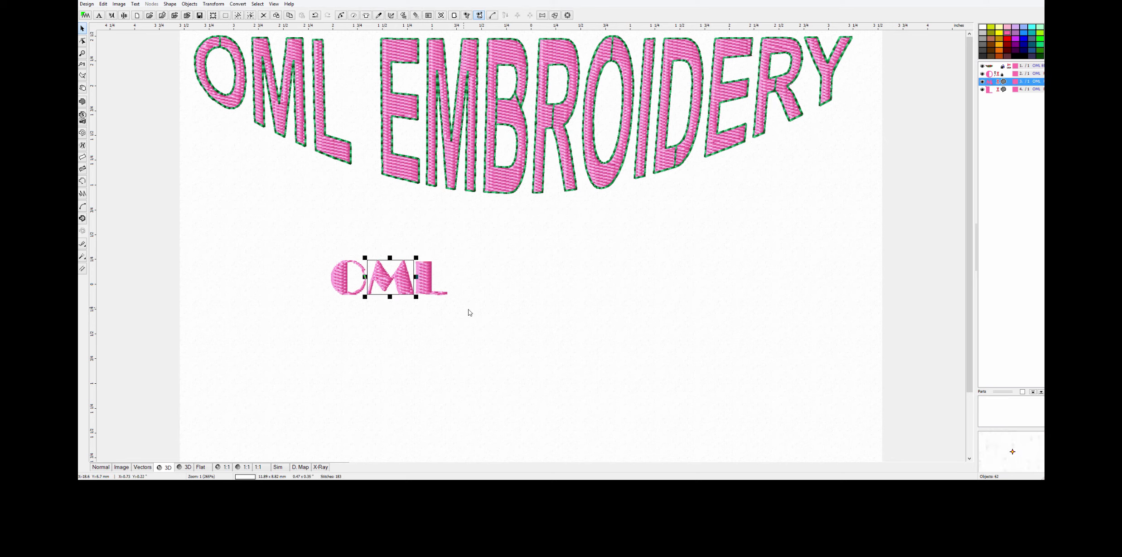
{"action": "left_click", "coordinate": [337, 250]}
Step: Reopen the OML lettering for text editing, set its font to Avengeance and move the text baseline down
{"action": "left_click_drag", "start_coordinate": [318, 243], "coordinate": [491, 311]}
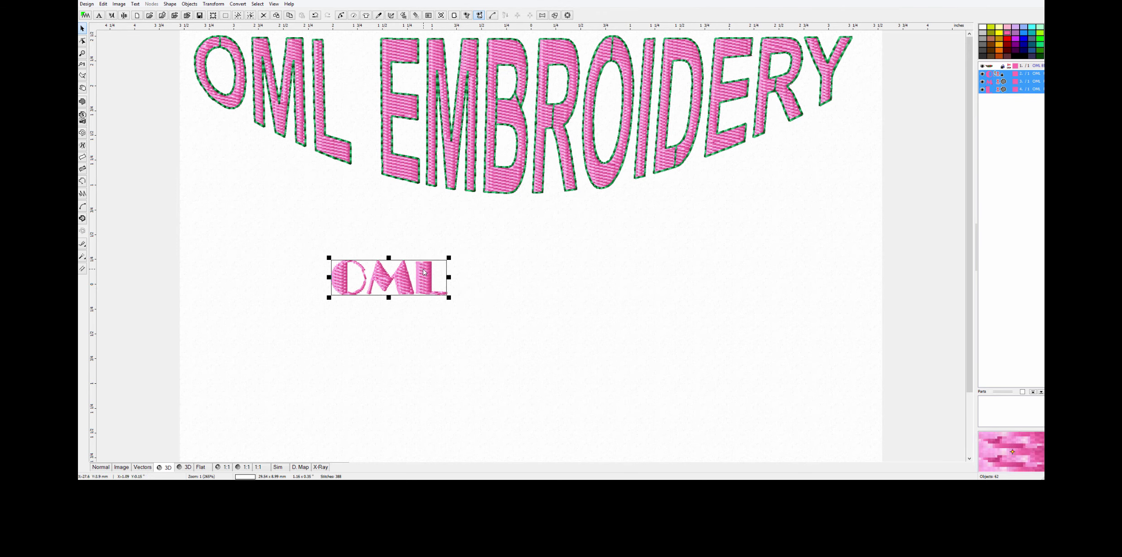
{"action": "right_click", "coordinate": [423, 271]}
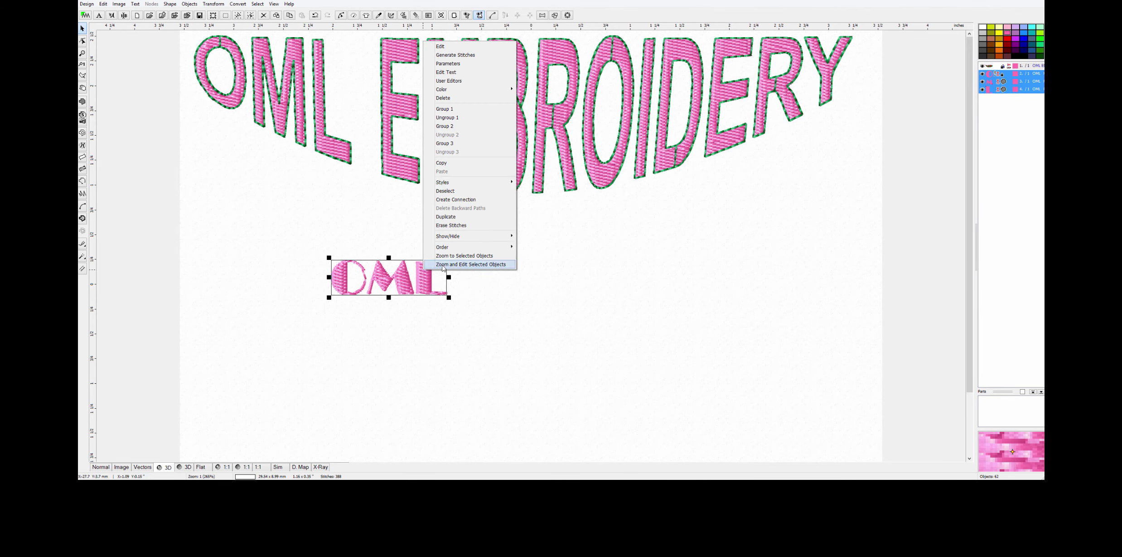
{"action": "left_click", "coordinate": [460, 76]}
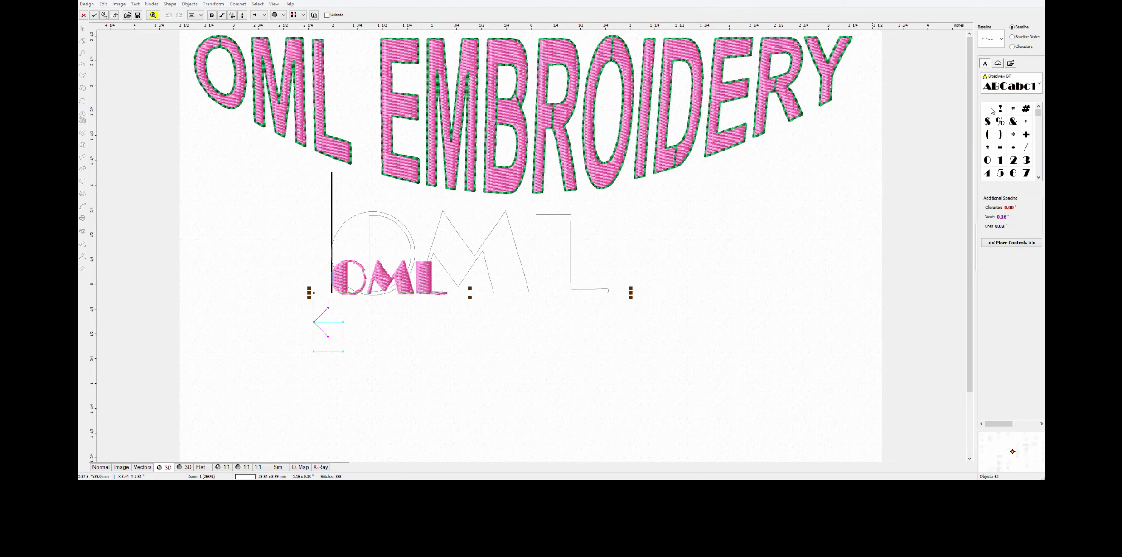
{"action": "left_click", "coordinate": [1035, 83]}
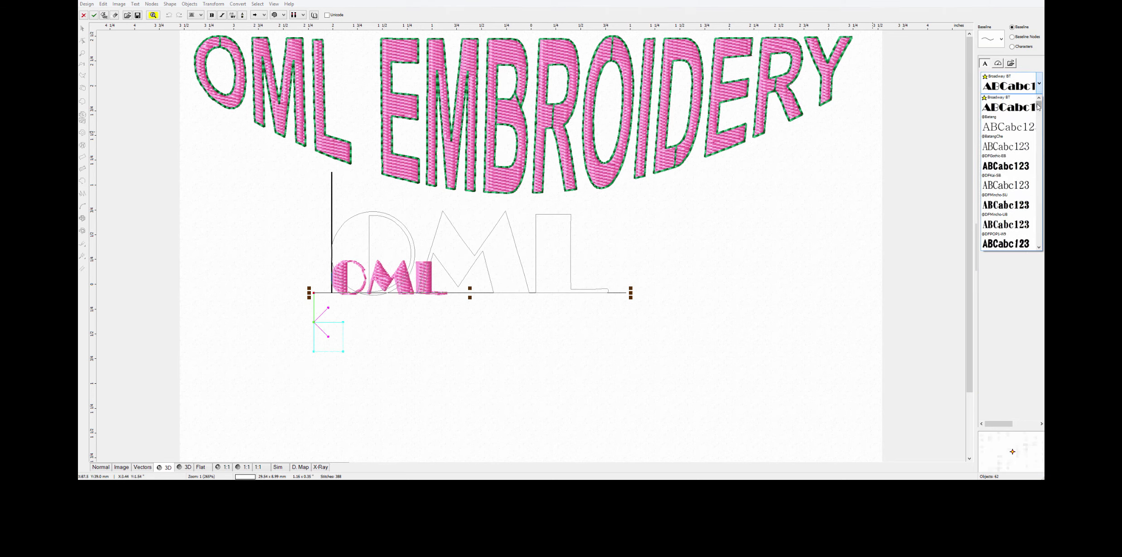
{"action": "left_click_drag", "start_coordinate": [1039, 105], "coordinate": [1040, 134]}
{"action": "left_click", "coordinate": [1000, 129]}
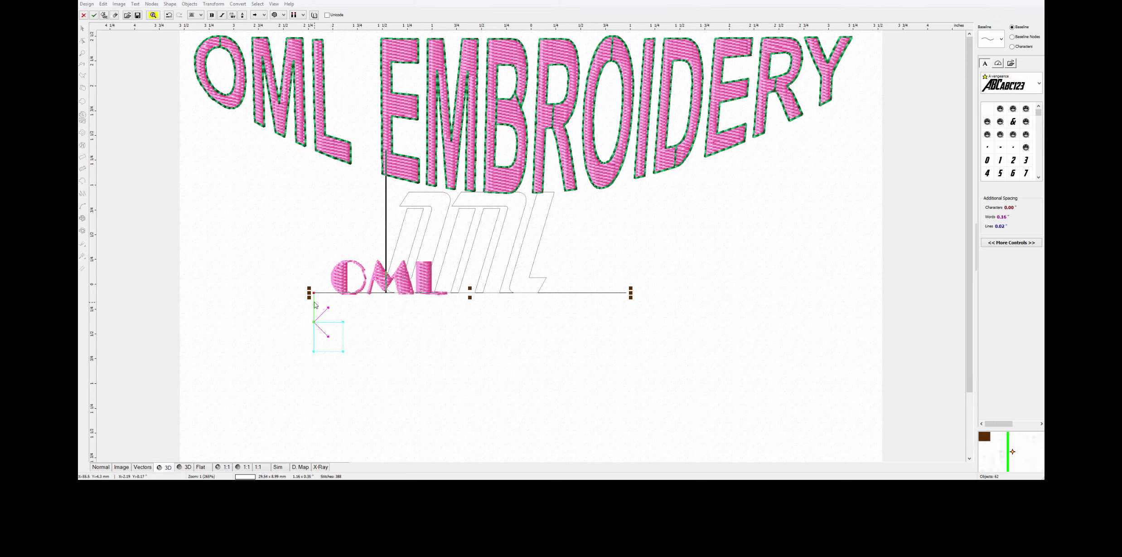
{"action": "left_click_drag", "start_coordinate": [314, 293], "coordinate": [316, 334]}
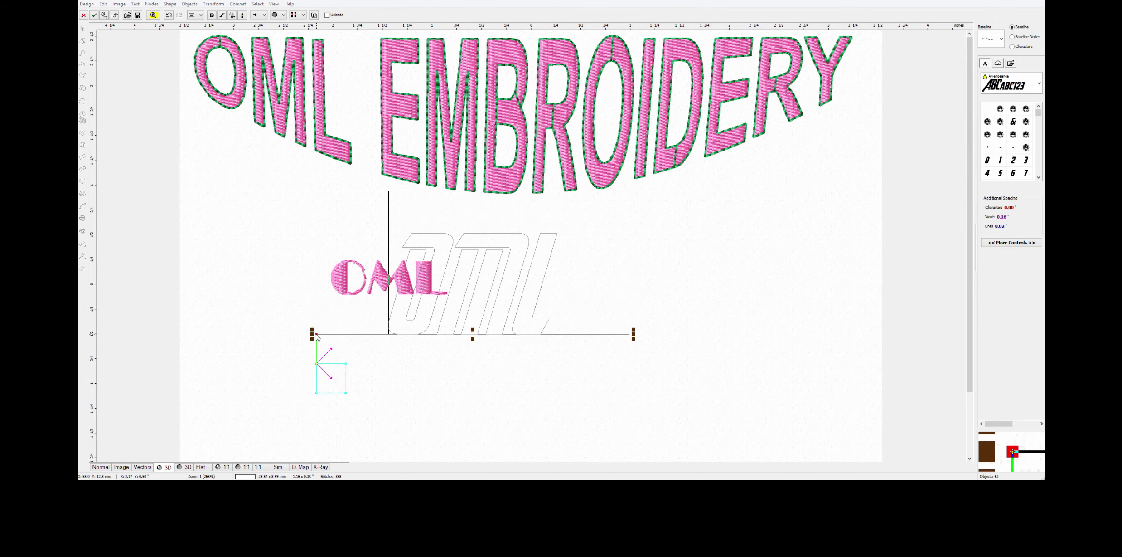
Step: Change the OML text's font to a distressed all-caps display font and generate the stitches
{"action": "left_click", "coordinate": [1040, 83]}
{"action": "left_click_drag", "start_coordinate": [1039, 104], "coordinate": [1039, 128]}
{"action": "left_click", "coordinate": [1008, 127]}
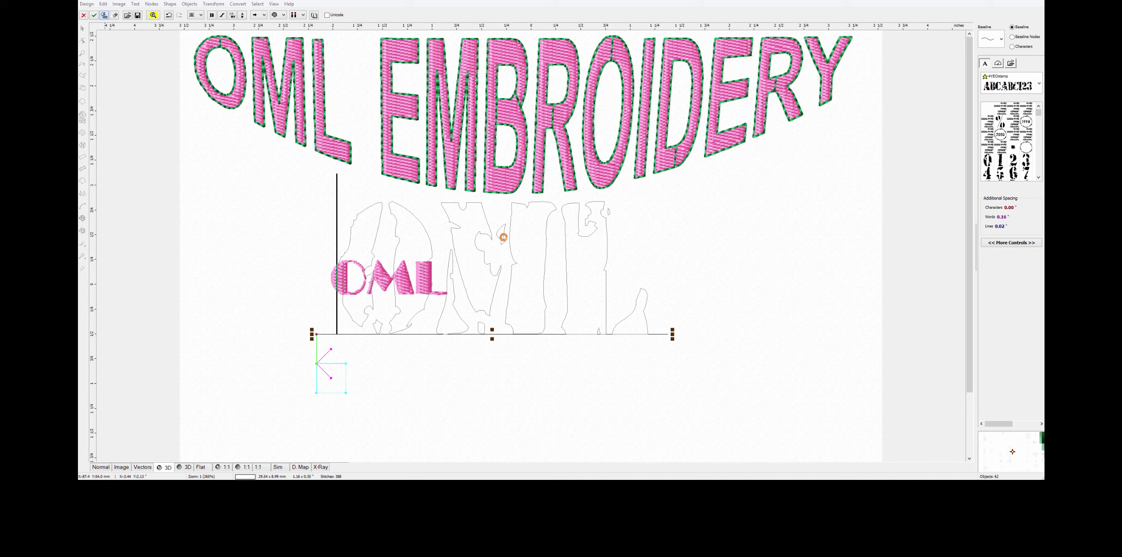
{"action": "left_click", "coordinate": [354, 387]}
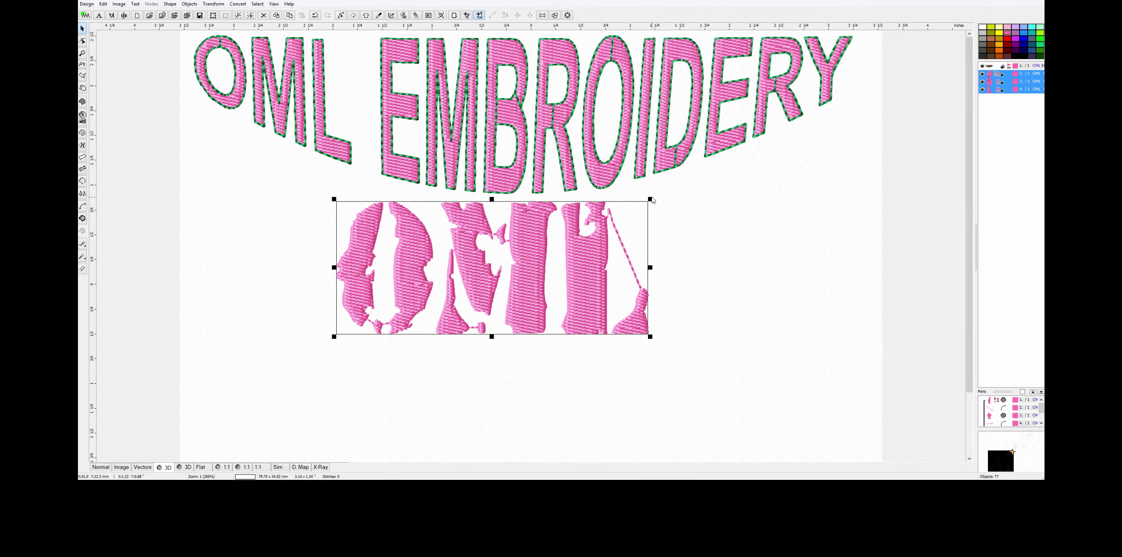
Step: Scale the distressed OML lettering down to about 22 mm wide, regenerate its stitches and move it right and slightly up
{"action": "left_click_drag", "start_coordinate": [651, 200], "coordinate": [424, 334]}
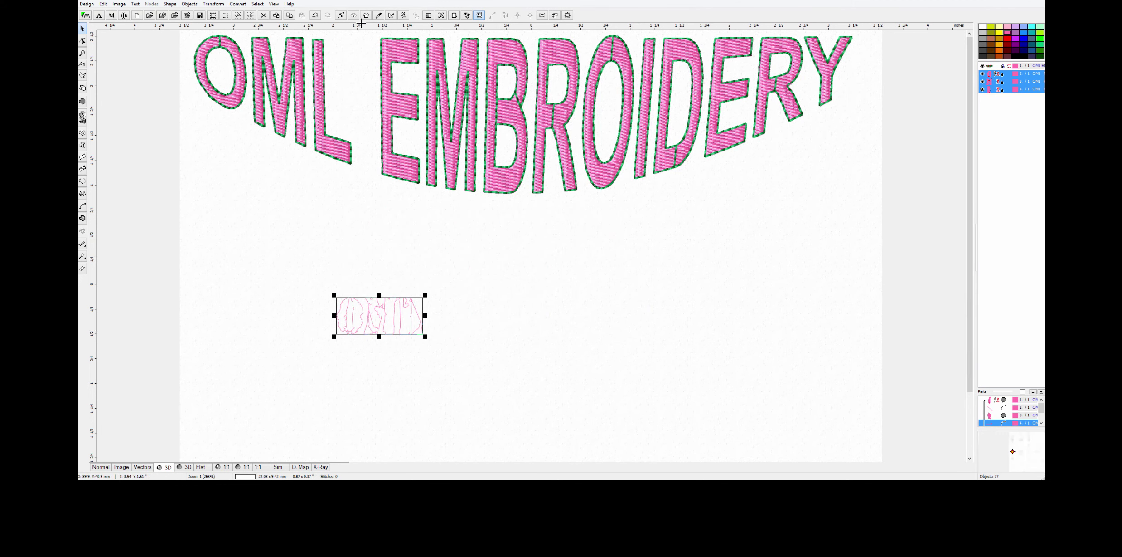
{"action": "left_click", "coordinate": [403, 16]}
{"action": "left_click", "coordinate": [430, 284]}
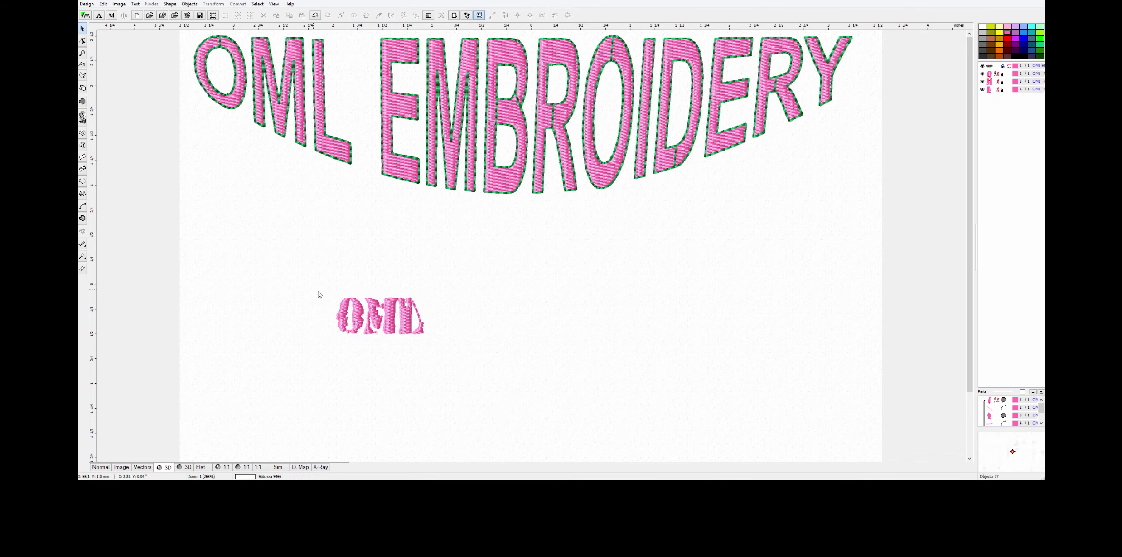
{"action": "left_click_drag", "start_coordinate": [313, 289], "coordinate": [446, 346]}
{"action": "left_click_drag", "start_coordinate": [393, 307], "coordinate": [508, 284]}
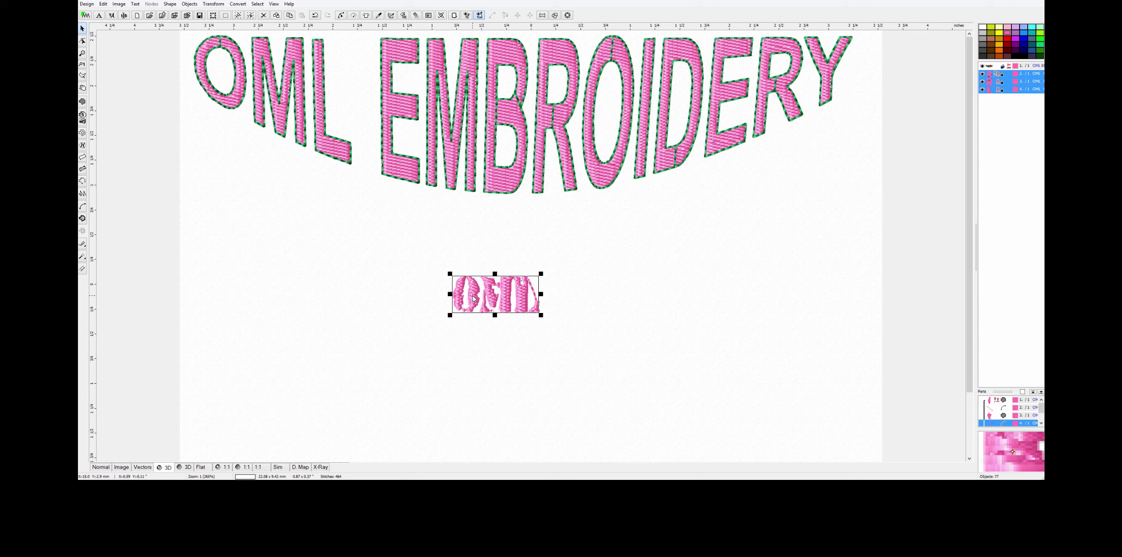
Step: Reopen the distressed OML lettering for text editing, set its font to OldDreadfulNo7 BT and generate the stitches
{"action": "right_click", "coordinate": [486, 291]}
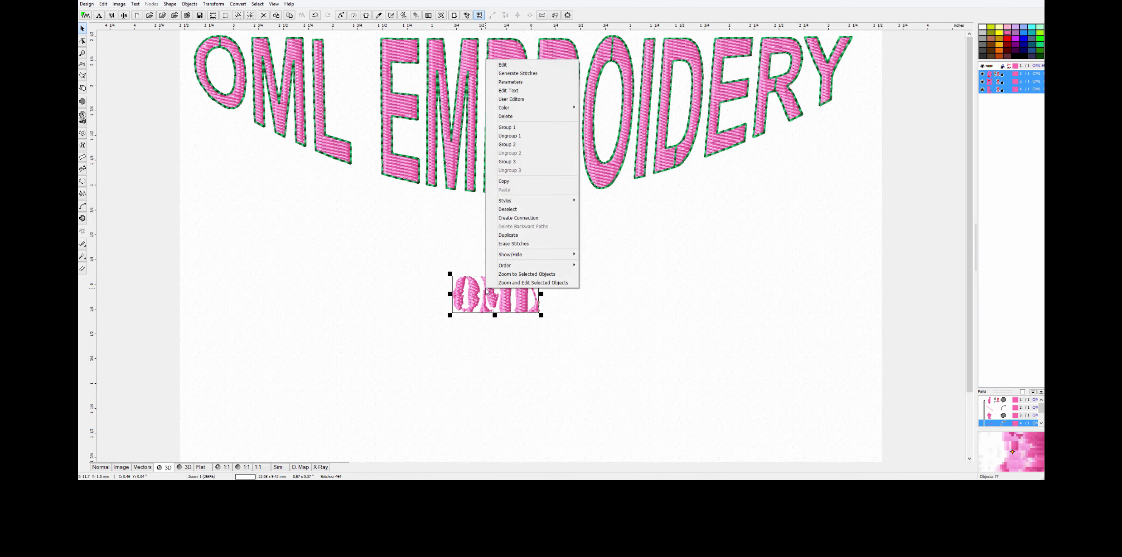
{"action": "mouse_move", "coordinate": [561, 108]}
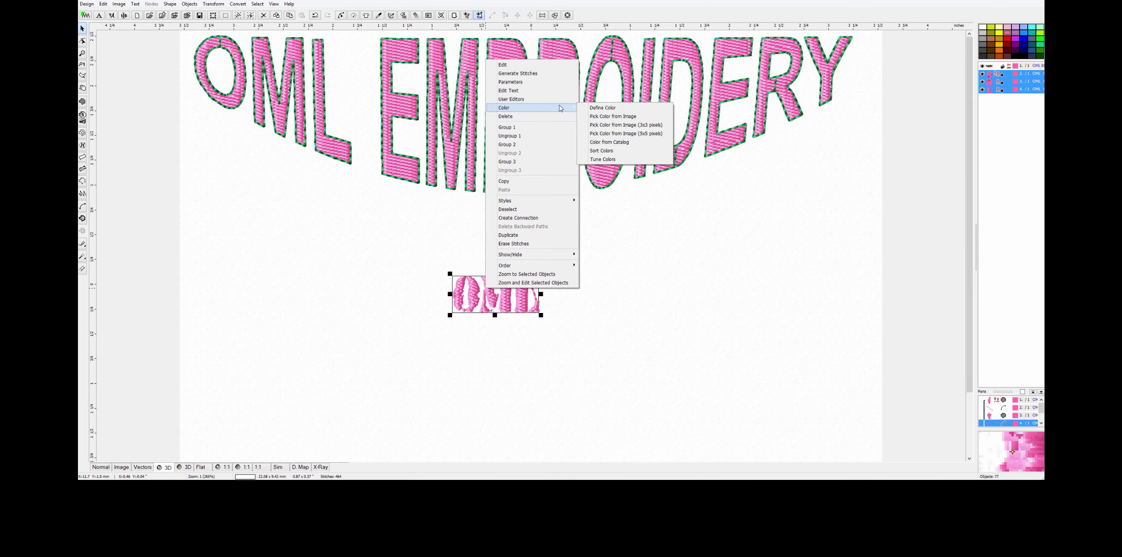
{"action": "left_click", "coordinate": [553, 91]}
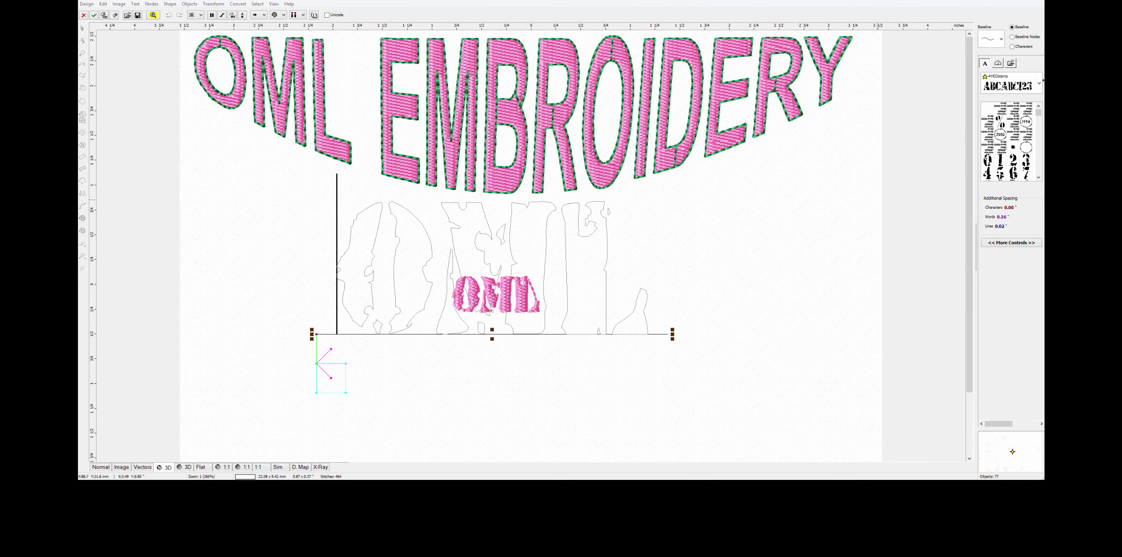
{"action": "left_click", "coordinate": [1039, 84]}
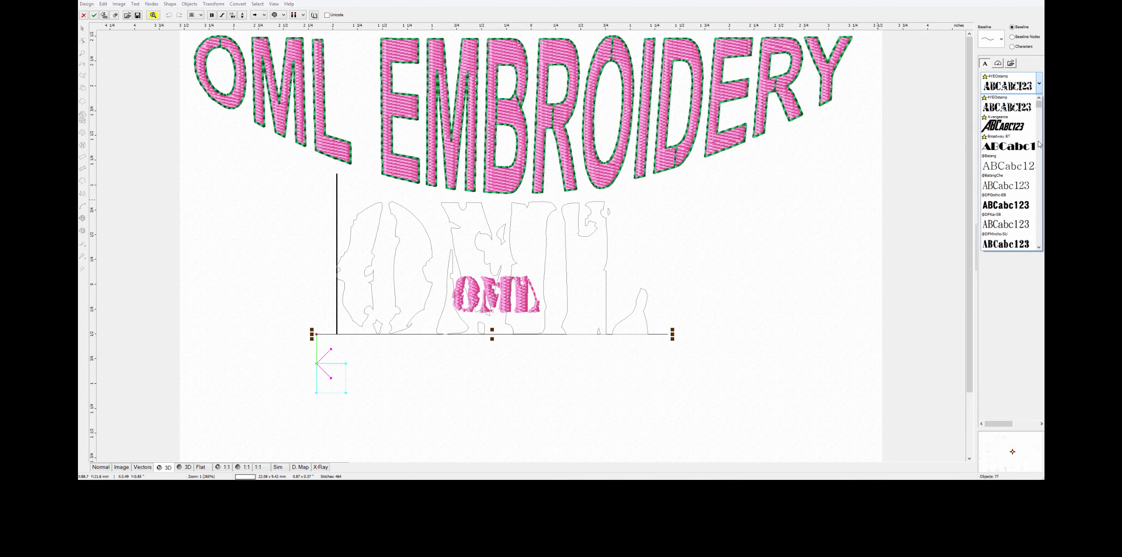
{"action": "left_click_drag", "start_coordinate": [1038, 109], "coordinate": [1037, 209]}
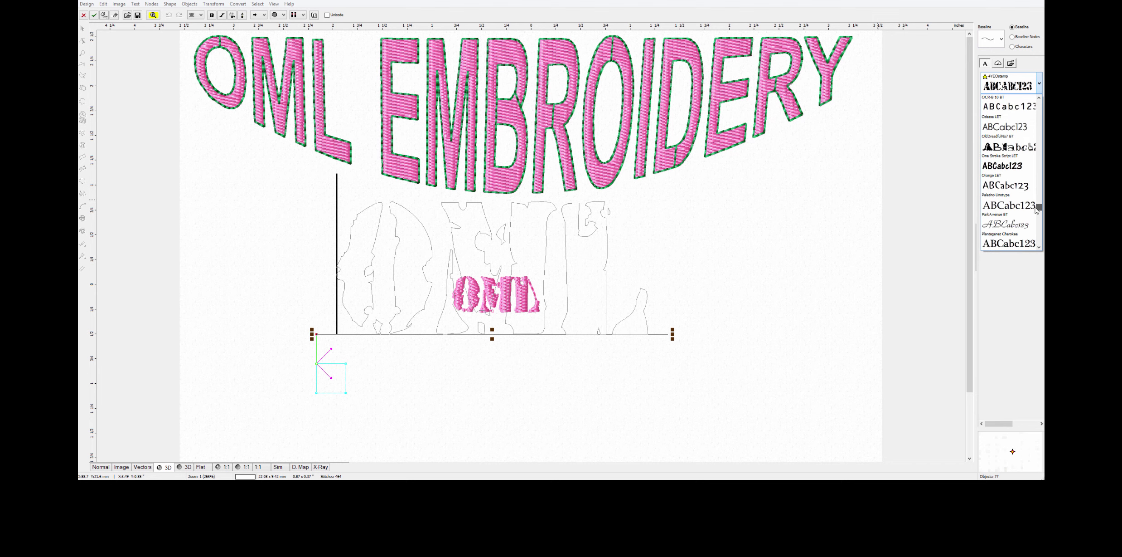
{"action": "left_click", "coordinate": [1009, 150]}
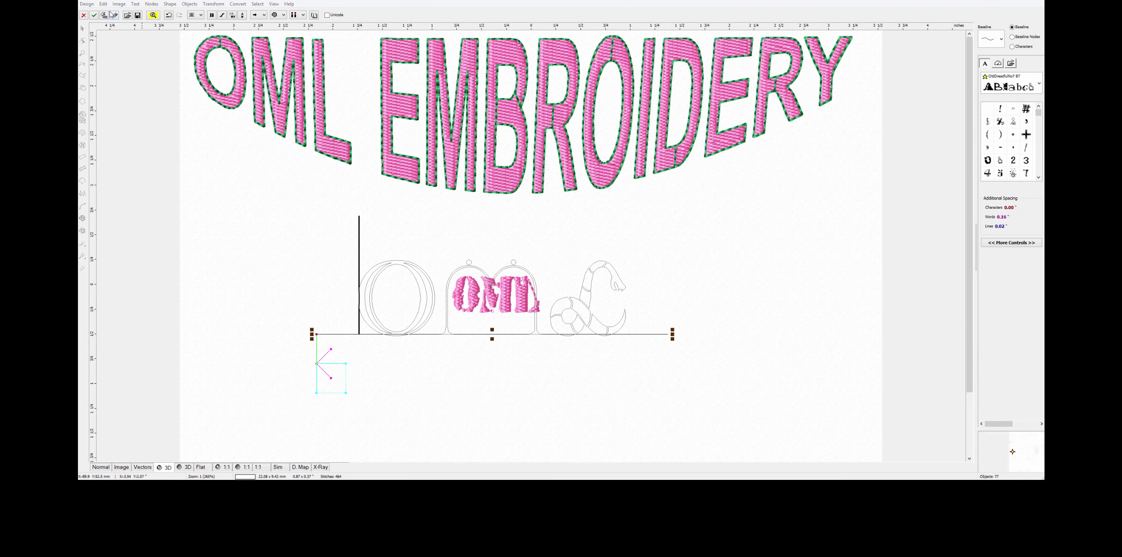
{"action": "left_click", "coordinate": [103, 15]}
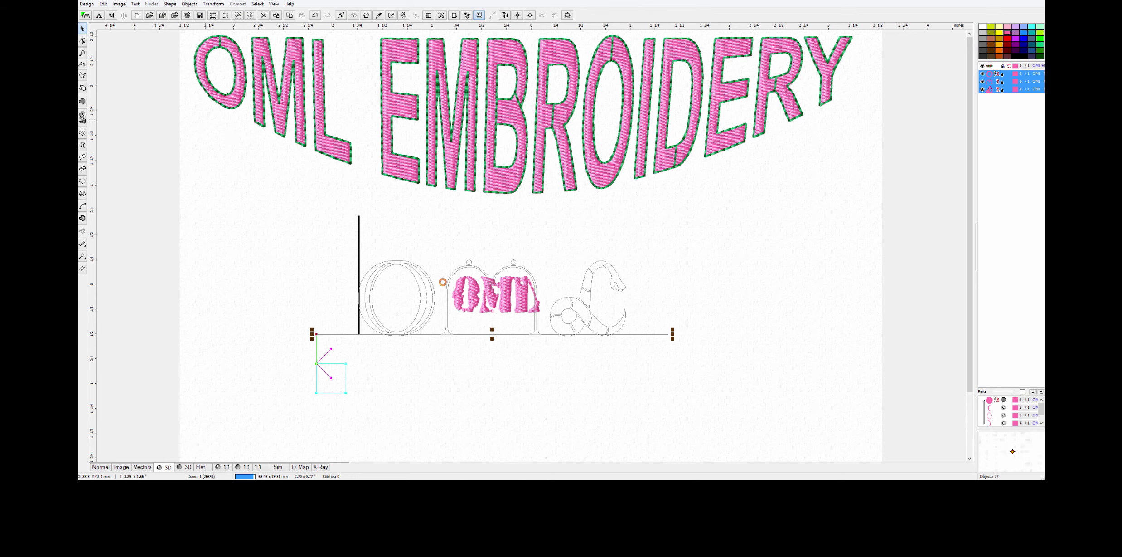
{"action": "left_click", "coordinate": [524, 379]}
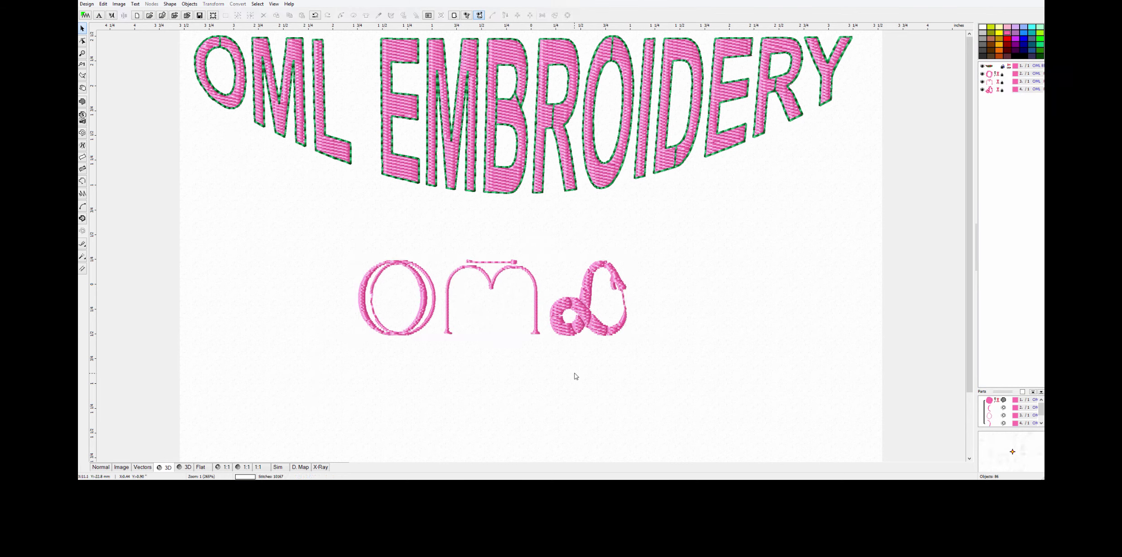
Step: Scale the OldDreadfulNo7 BT lettering down proportionally to about 29 mm wide and regenerate its stitches
{"action": "left_click_drag", "start_coordinate": [339, 230], "coordinate": [645, 341]}
{"action": "left_click_drag", "start_coordinate": [614, 264], "coordinate": [439, 347]}
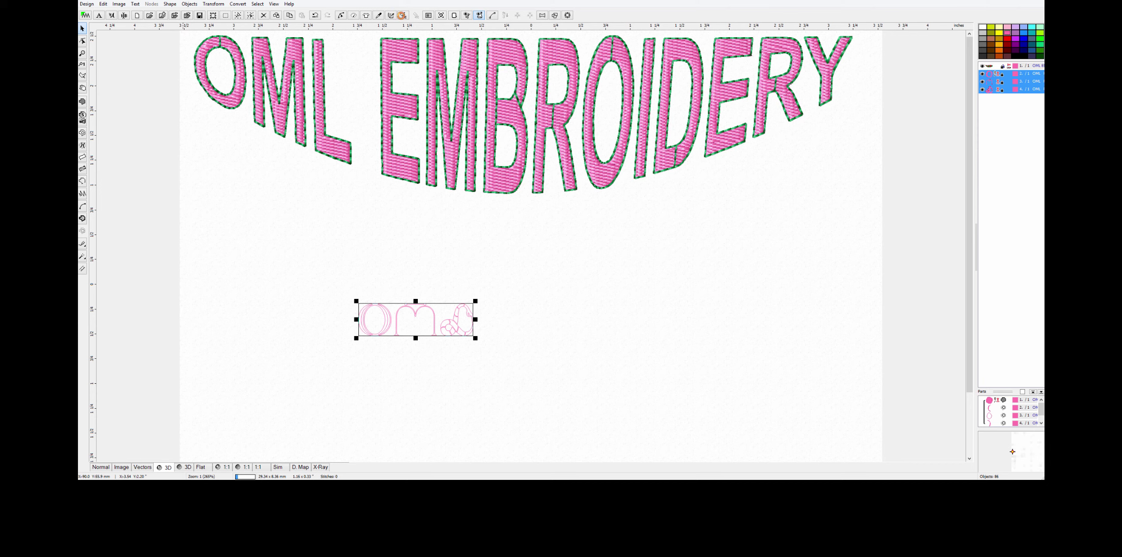
{"action": "left_click", "coordinate": [402, 15]}
{"action": "left_click", "coordinate": [322, 258]}
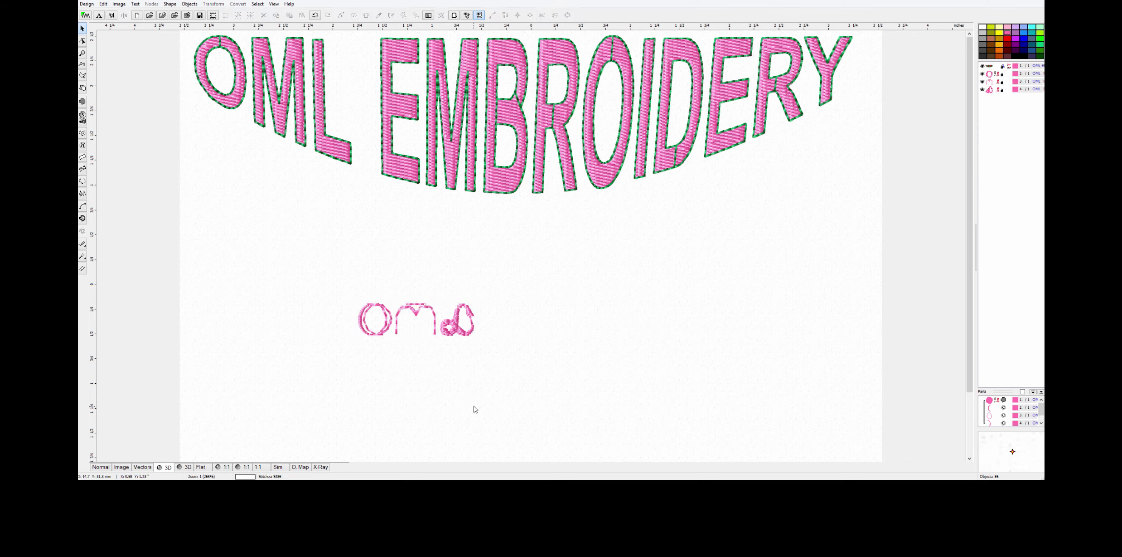
Step: Enlarge the decorative OML lettering to about 129 mm wide, place it below the OML EMBROIDERY lettering and regenerate its stitches
{"action": "left_click_drag", "start_coordinate": [353, 286], "coordinate": [496, 362]}
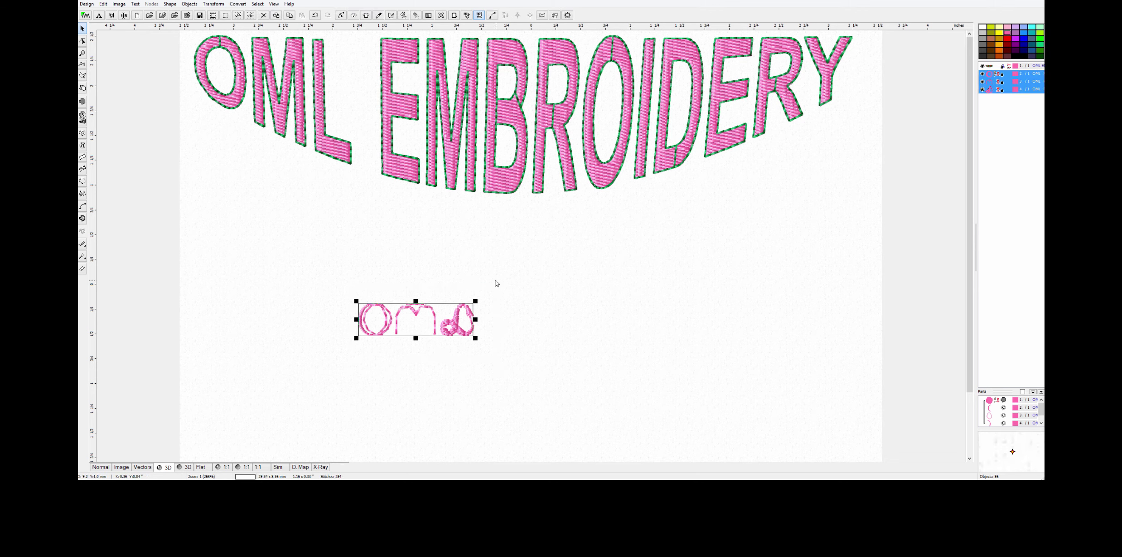
{"action": "left_click_drag", "start_coordinate": [478, 299], "coordinate": [864, 68]}
{"action": "left_click_drag", "start_coordinate": [727, 217], "coordinate": [634, 261]}
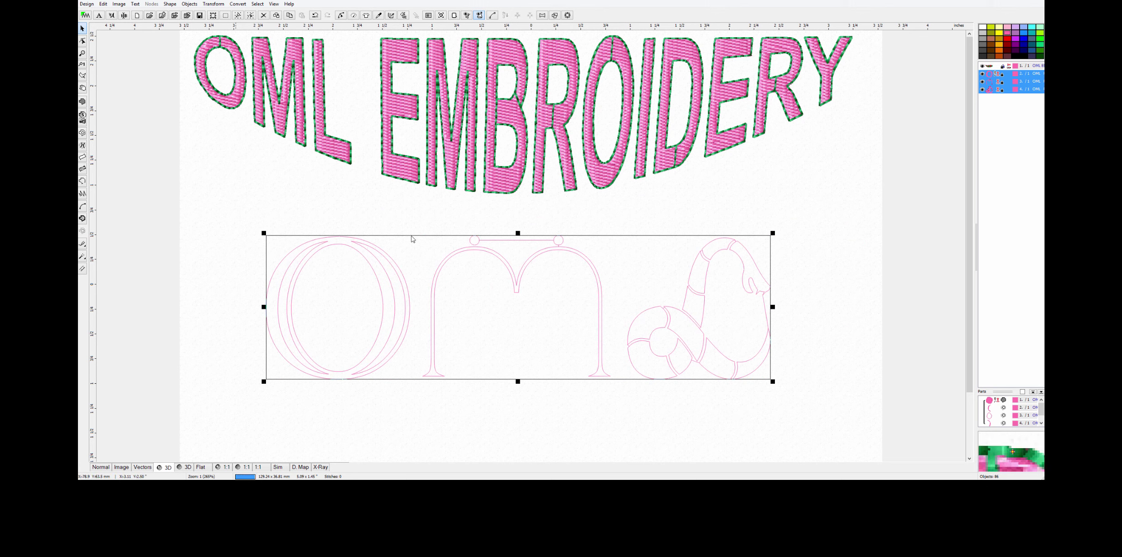
{"action": "left_click", "coordinate": [432, 238]}
{"action": "left_click", "coordinate": [805, 225]}
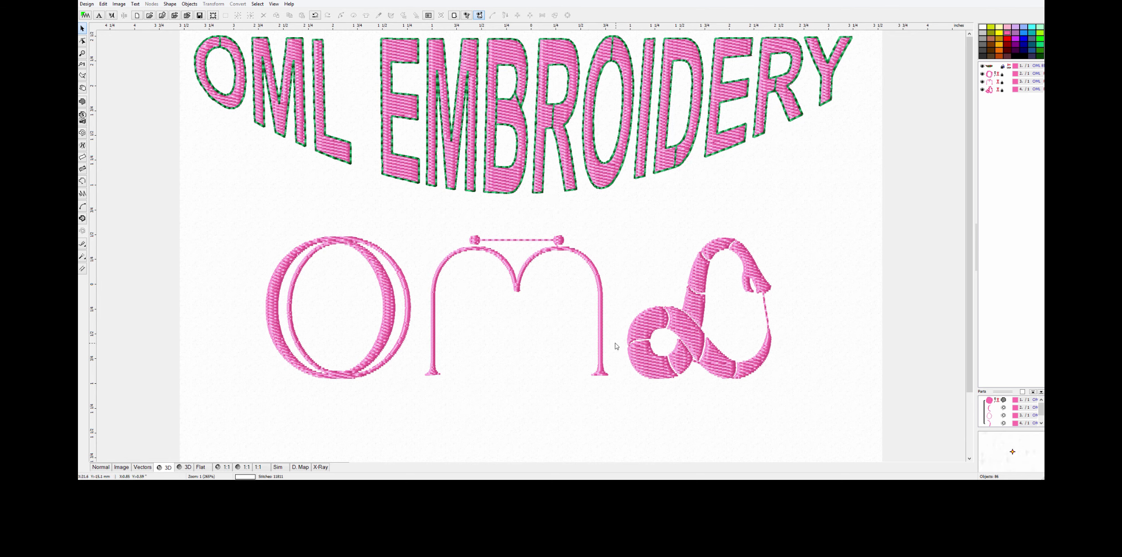
Step: Reopen the decorative OML lettering for text editing, choose the outlined stitch style and generate the stitches
{"action": "left_click_drag", "start_coordinate": [238, 209], "coordinate": [800, 394]}
{"action": "right_click", "coordinate": [645, 300]}
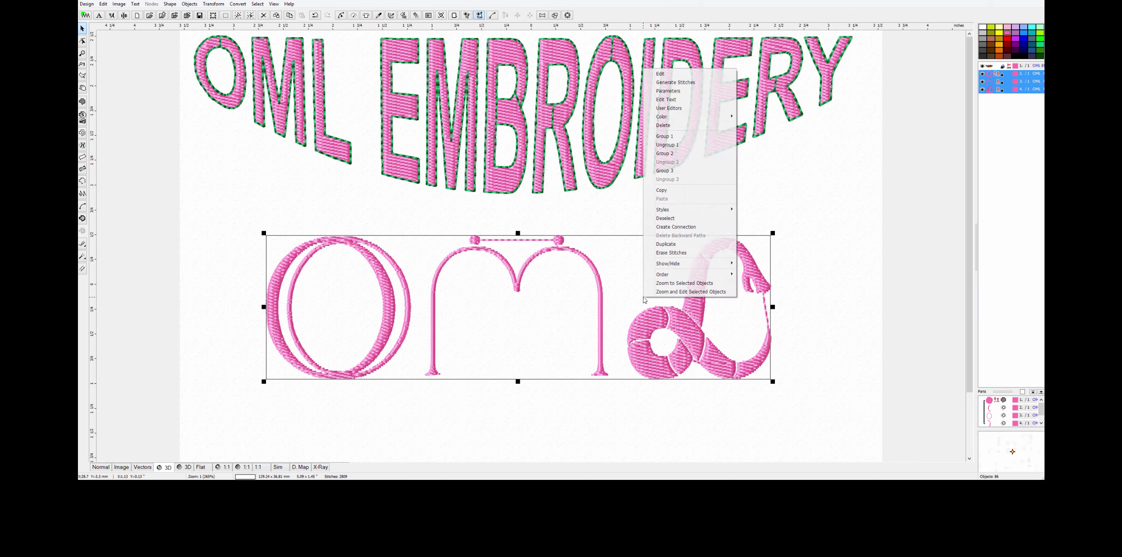
{"action": "left_click", "coordinate": [687, 99]}
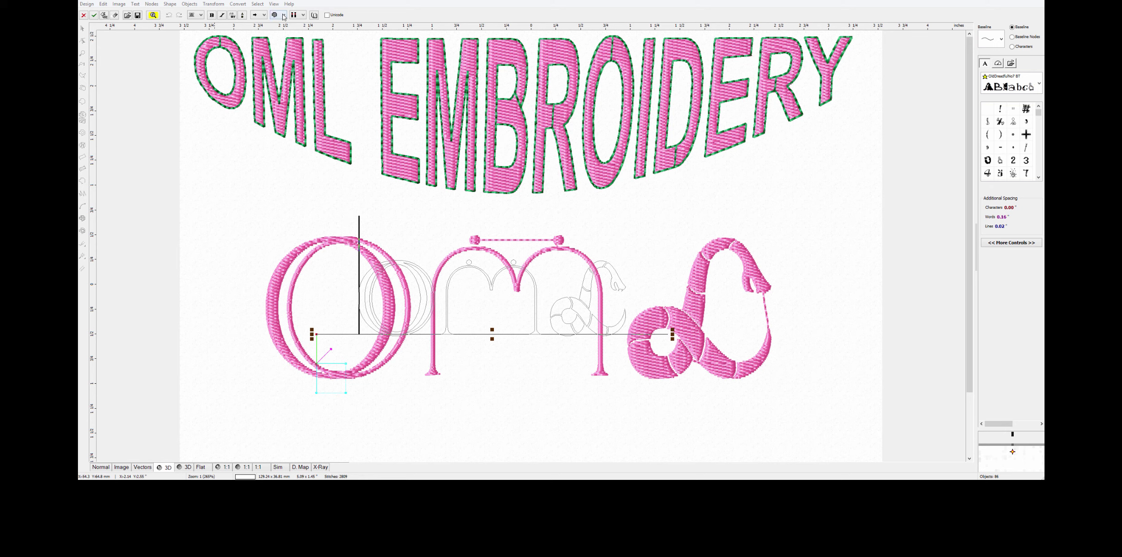
{"action": "left_click", "coordinate": [284, 15]}
{"action": "left_click", "coordinate": [274, 24]}
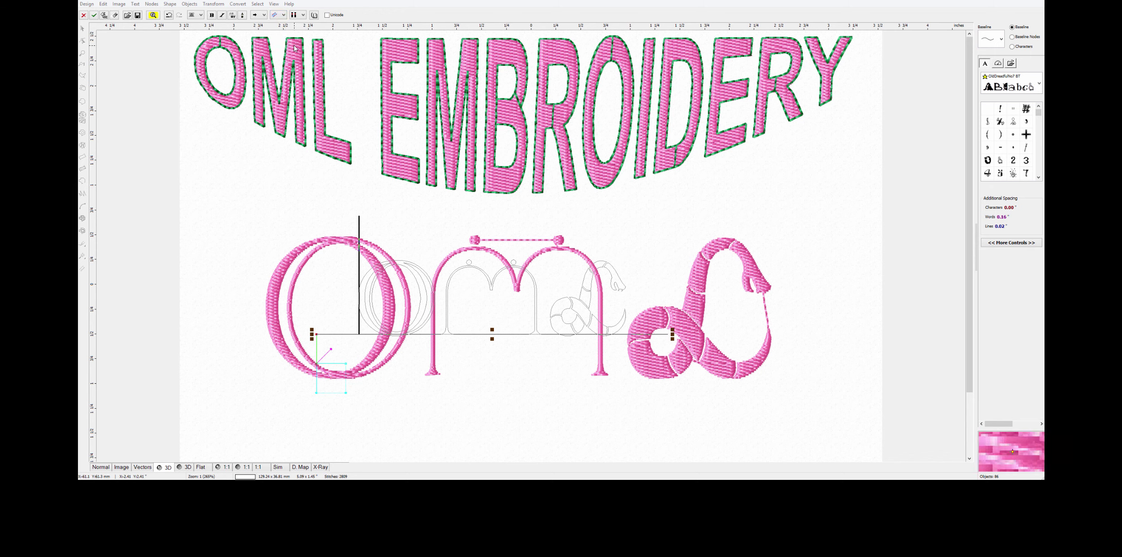
{"action": "left_click", "coordinate": [104, 15]}
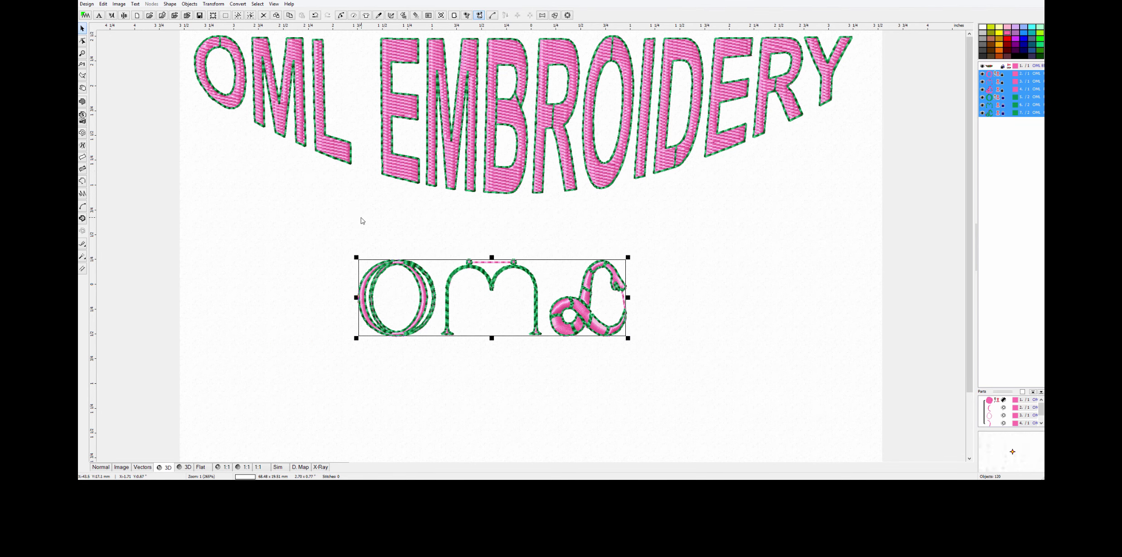
{"action": "left_click", "coordinate": [653, 380]}
Step: Reopen the outlined OML lettering for text editing, switch it to the satin-like stitch style without outlines and generate the stitches
{"action": "left_click_drag", "start_coordinate": [352, 238], "coordinate": [659, 345]}
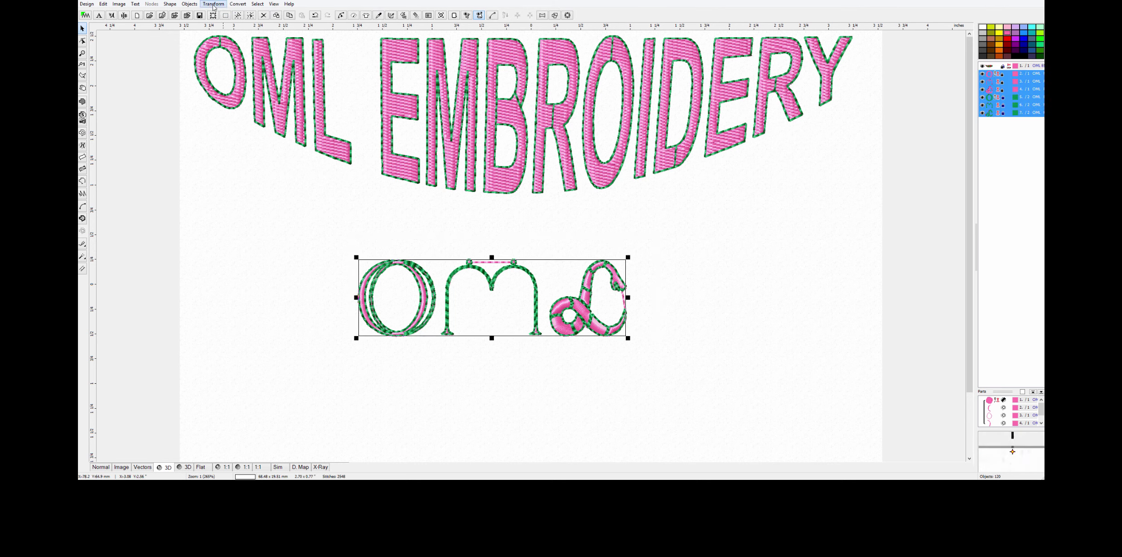
{"action": "right_click", "coordinate": [497, 277]}
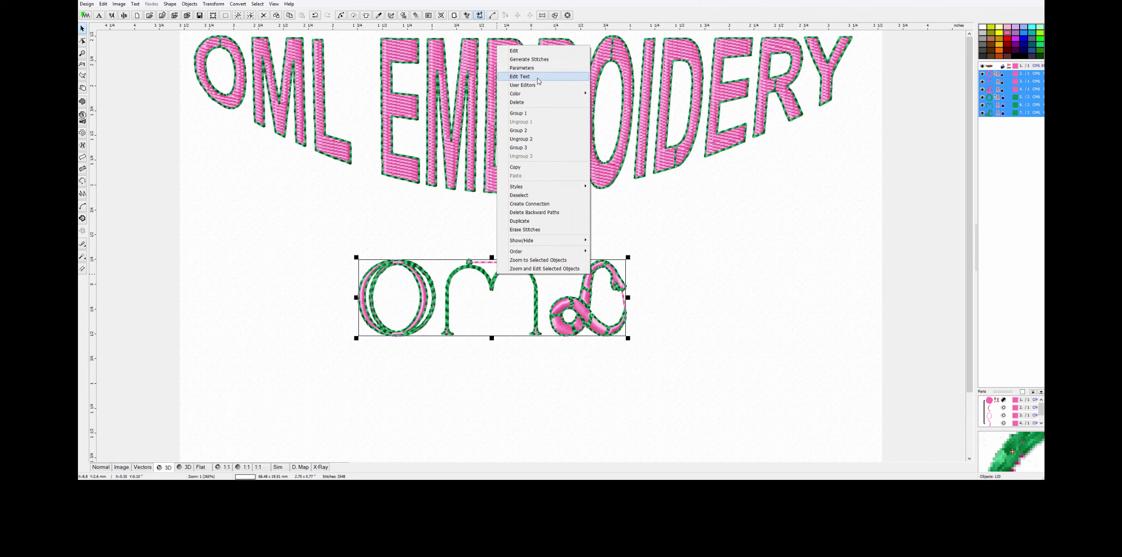
{"action": "left_click", "coordinate": [520, 76]}
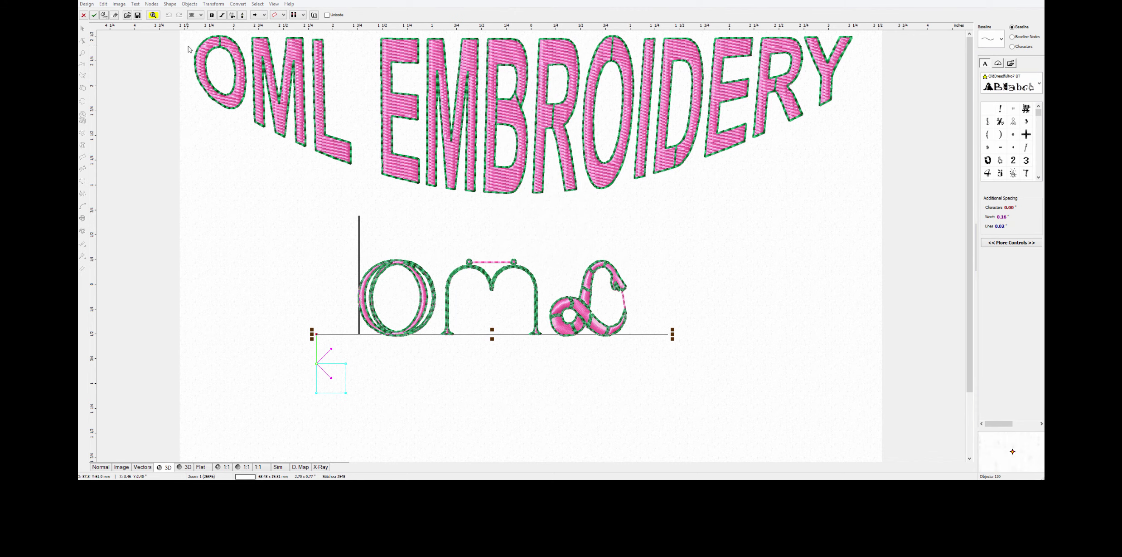
{"action": "left_click", "coordinate": [283, 16]}
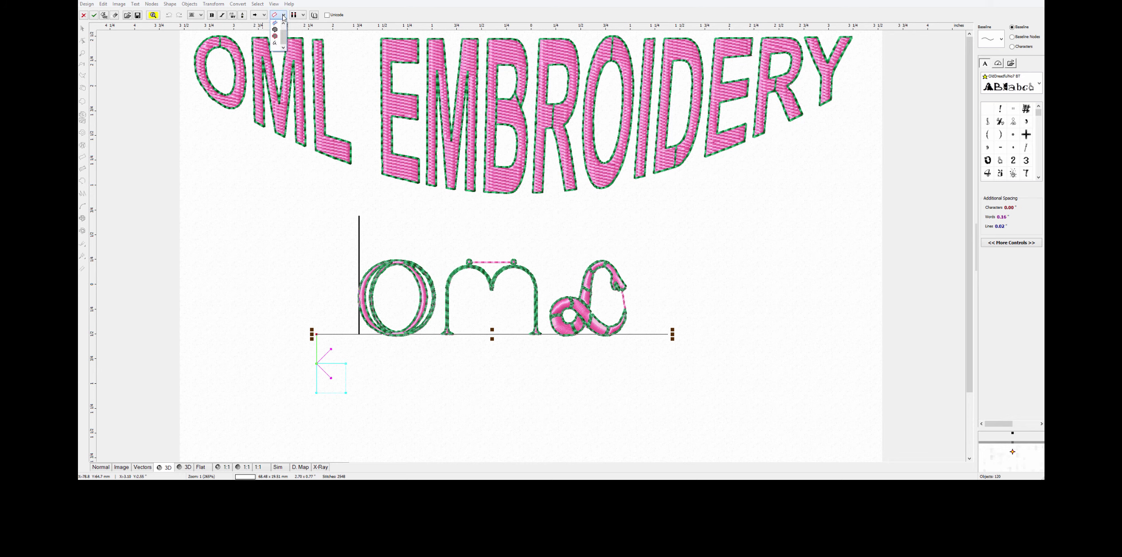
{"action": "left_click", "coordinate": [274, 29]}
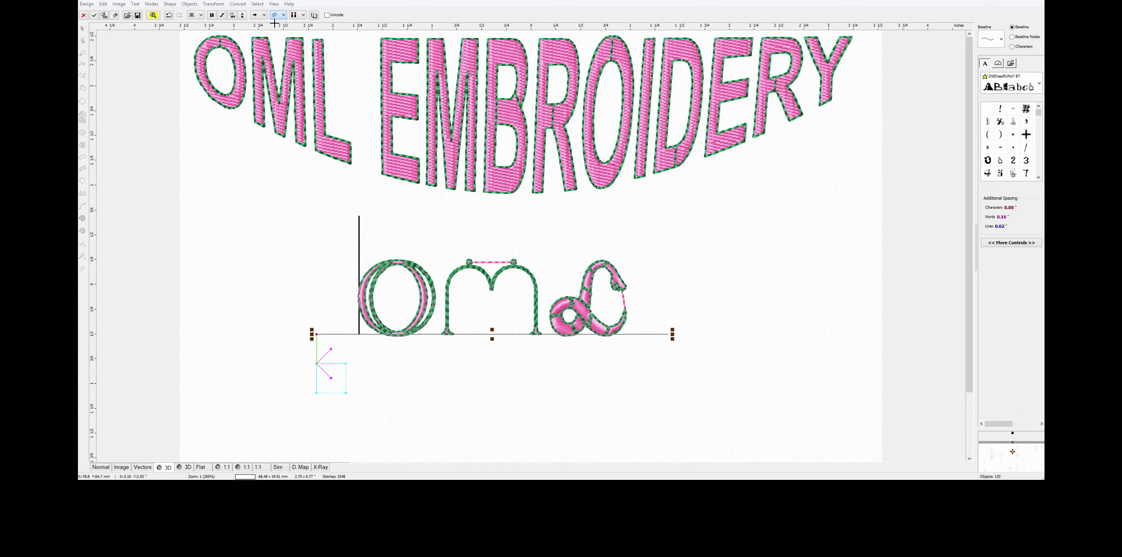
{"action": "left_click", "coordinate": [104, 16]}
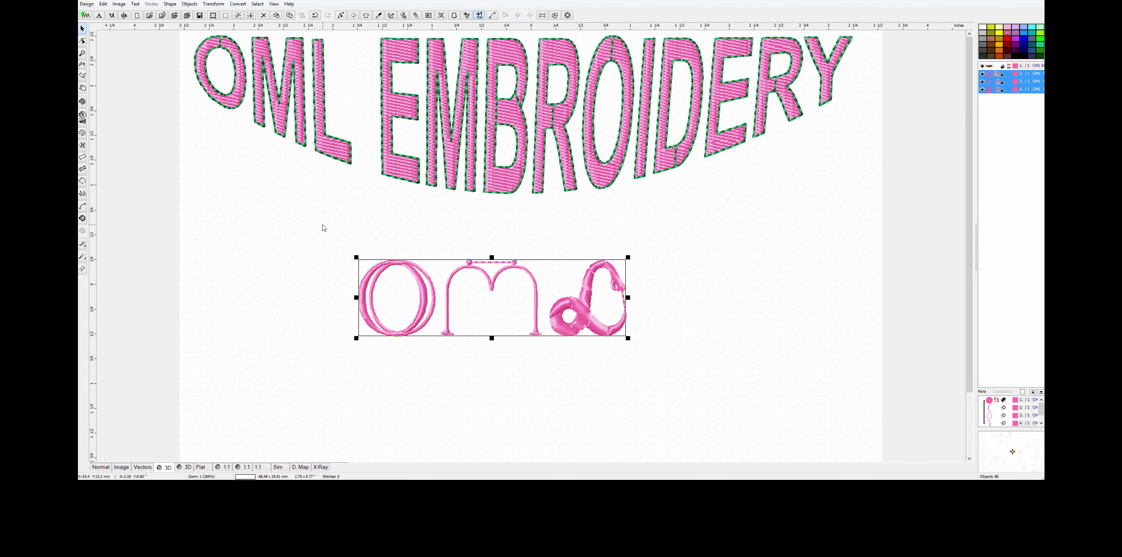
{"action": "left_click", "coordinate": [456, 376]}
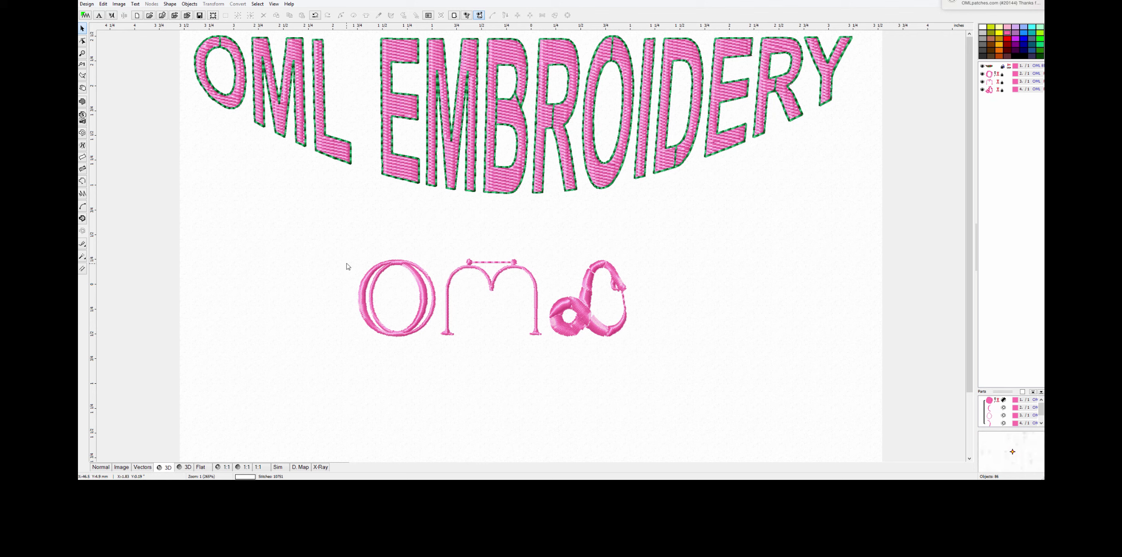
Step: Enlarge the decorative OML lettering to about 114 mm wide, move it back below OML EMBROIDERY and regenerate its stitches
{"action": "left_click_drag", "start_coordinate": [338, 246], "coordinate": [637, 348]}
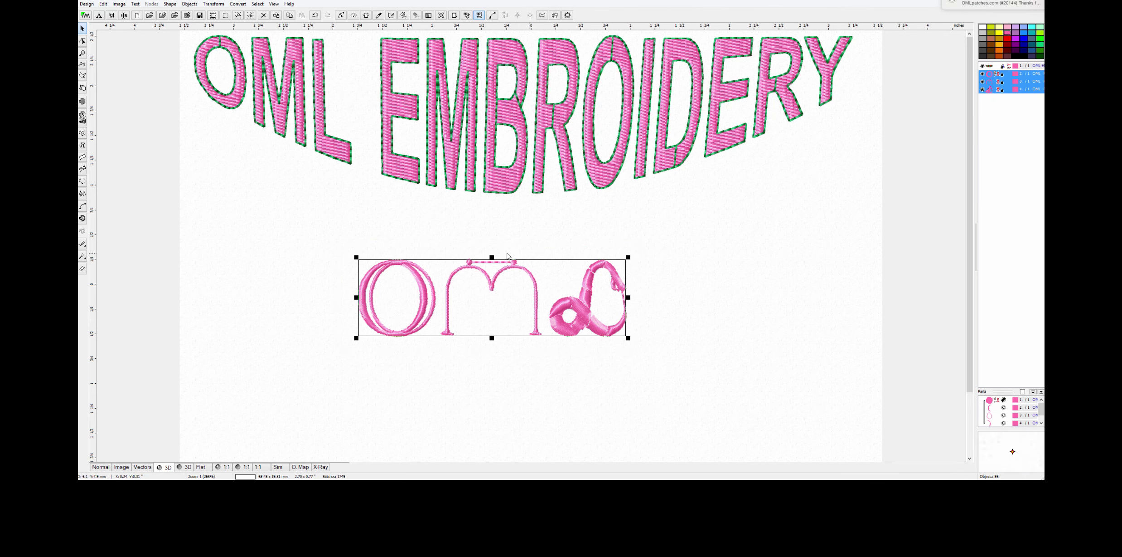
{"action": "left_click_drag", "start_coordinate": [632, 258], "coordinate": [759, 207]}
{"action": "left_click_drag", "start_coordinate": [699, 236], "coordinate": [614, 267]}
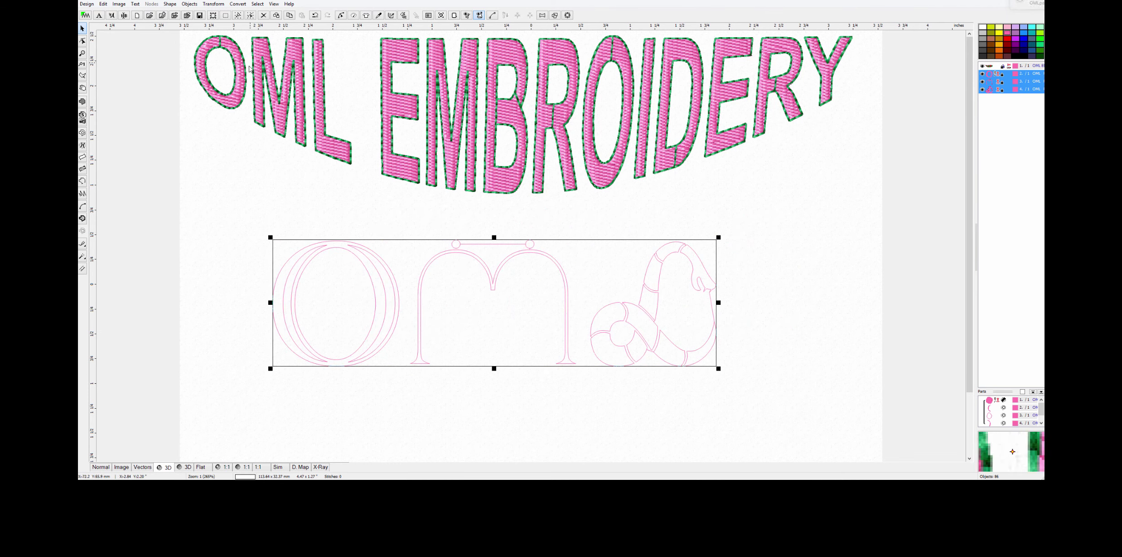
{"action": "left_click", "coordinate": [404, 15]}
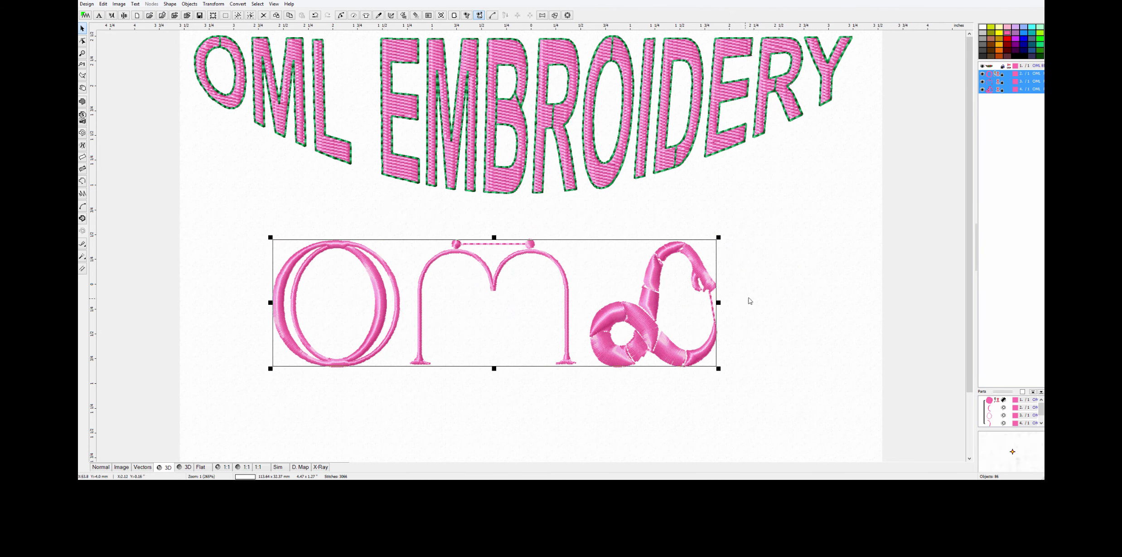
{"action": "left_click", "coordinate": [773, 291]}
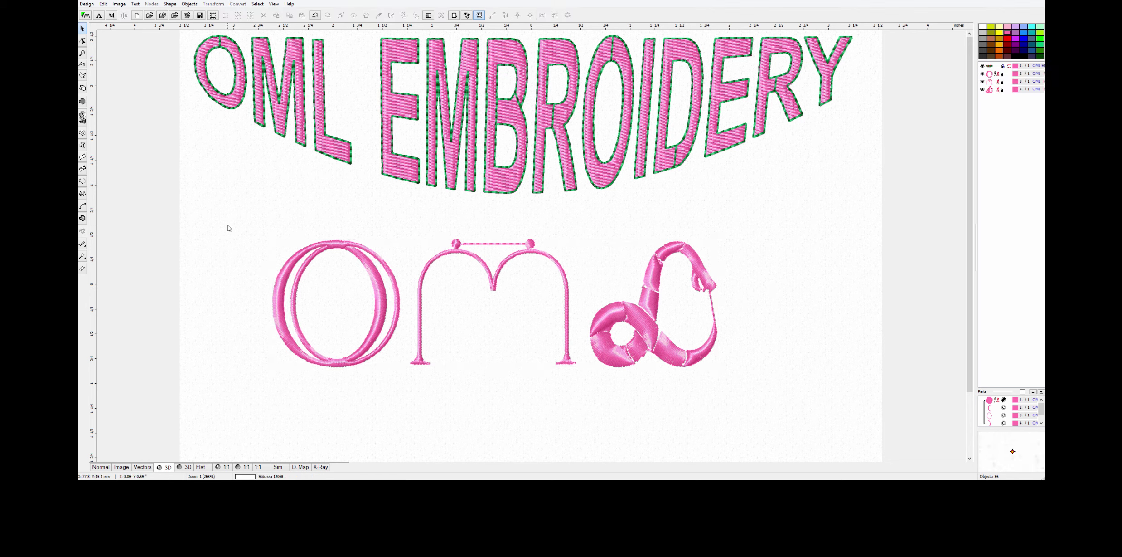
Step: Scale the decorative OML lettering down to about 76 mm wide and reposition it slightly left and up
{"action": "left_click_drag", "start_coordinate": [227, 228], "coordinate": [738, 380]}
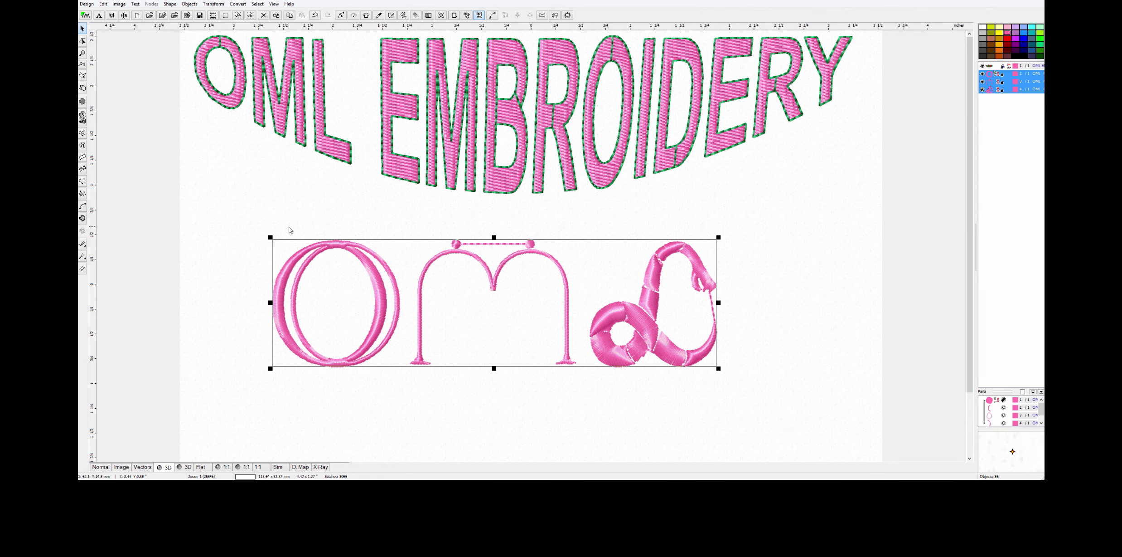
{"action": "left_click_drag", "start_coordinate": [270, 237], "coordinate": [416, 279]}
{"action": "left_click_drag", "start_coordinate": [589, 313], "coordinate": [547, 298]}
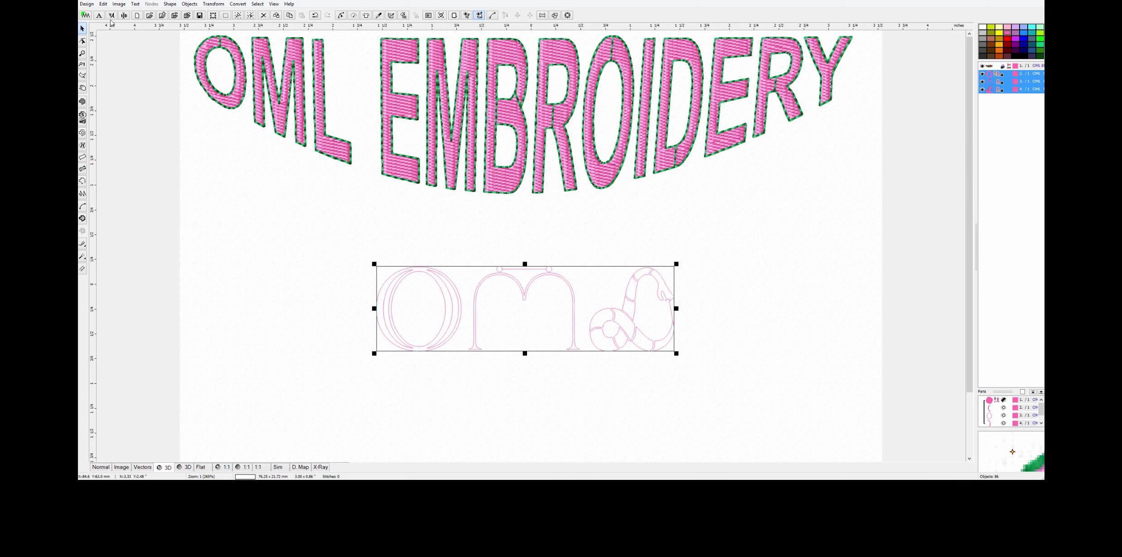
Step: Delete the curved OML EMBROIDERY lettering and the decorative OML lettering to clear the canvas
{"action": "left_click", "coordinate": [453, 166]}
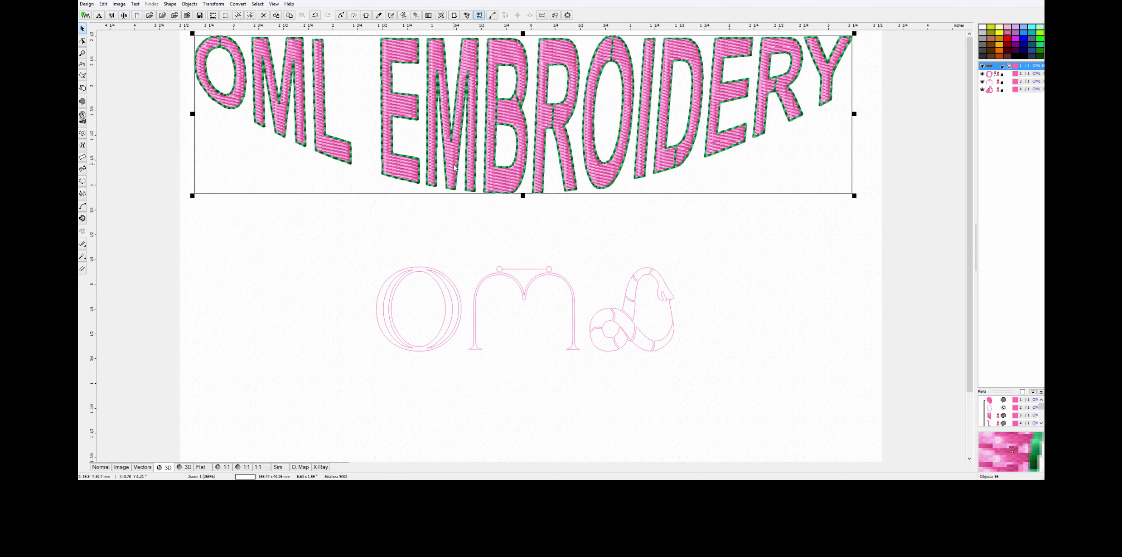
{"action": "right_click", "coordinate": [453, 166]}
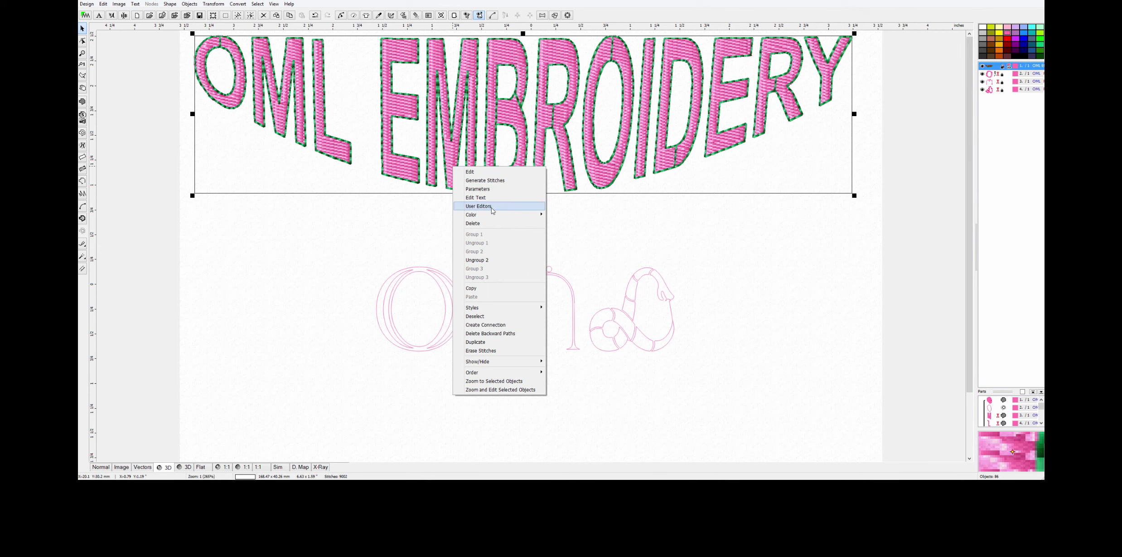
{"action": "mouse_move", "coordinate": [494, 214]}
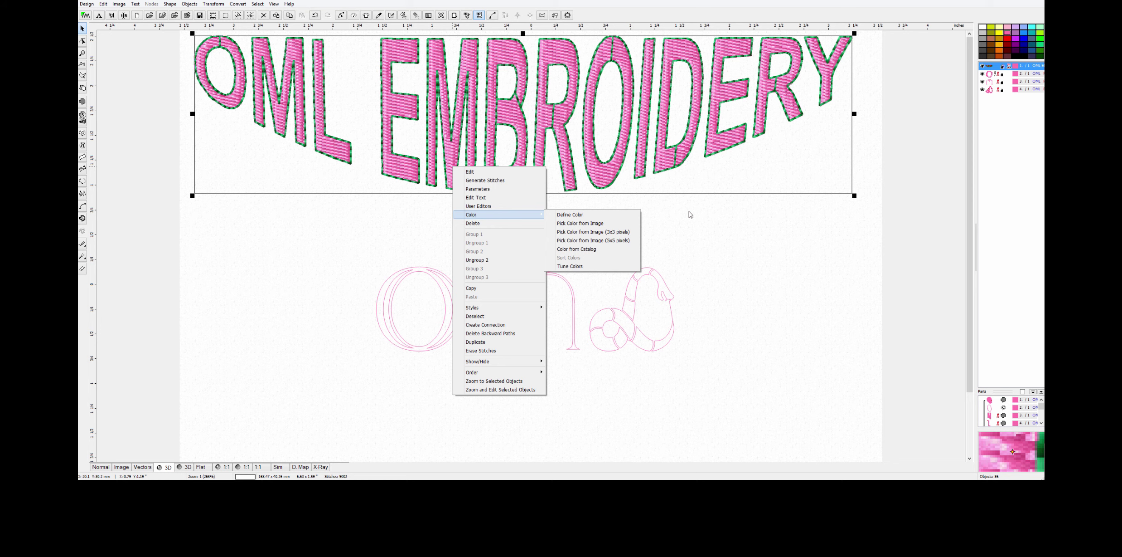
{"action": "left_click", "coordinate": [497, 225]}
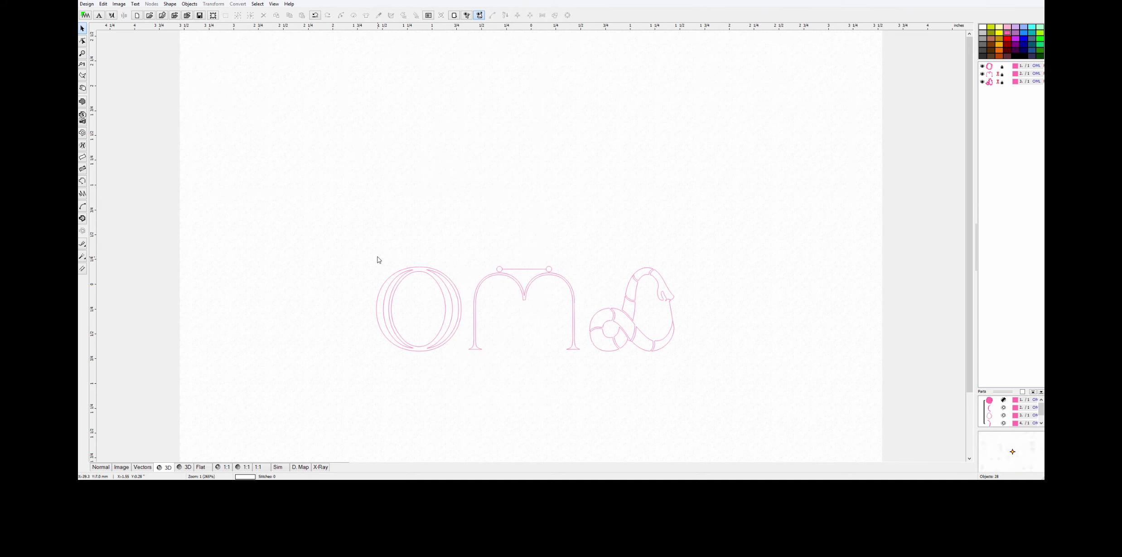
{"action": "left_click_drag", "start_coordinate": [378, 258], "coordinate": [721, 373]}
{"action": "right_click", "coordinate": [595, 308]}
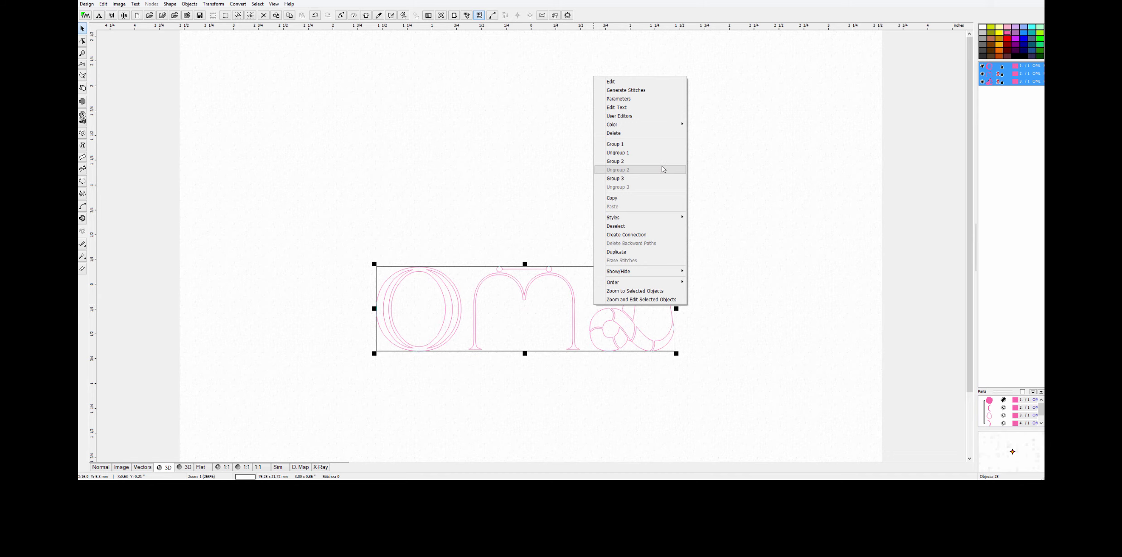
{"action": "left_click", "coordinate": [632, 133]}
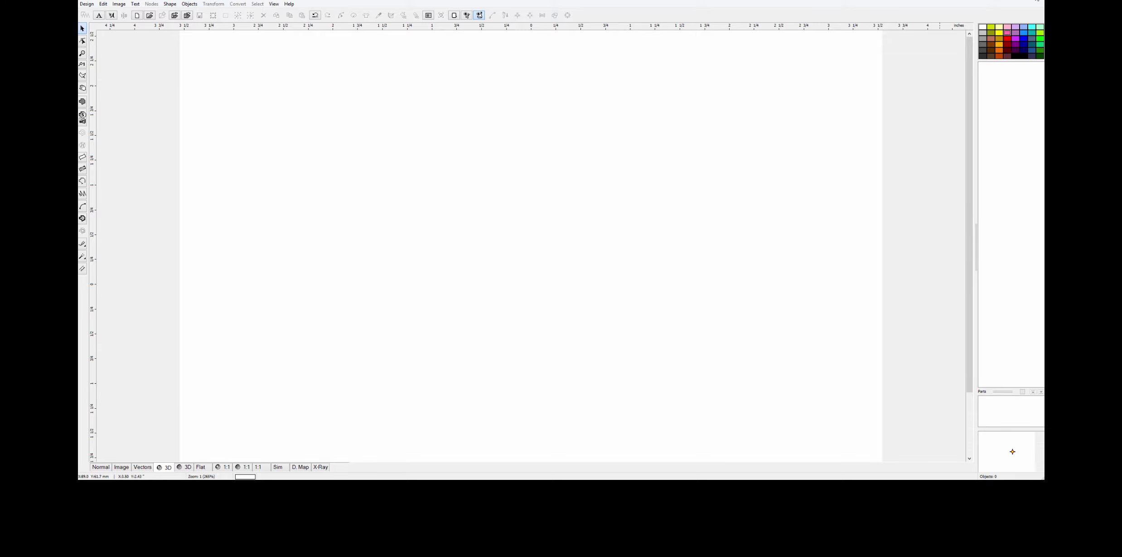
Step: Switch to Embird 2015 Editor and stretch its window to fill the screen
{"action": "left_click", "coordinate": [1038, 2]}
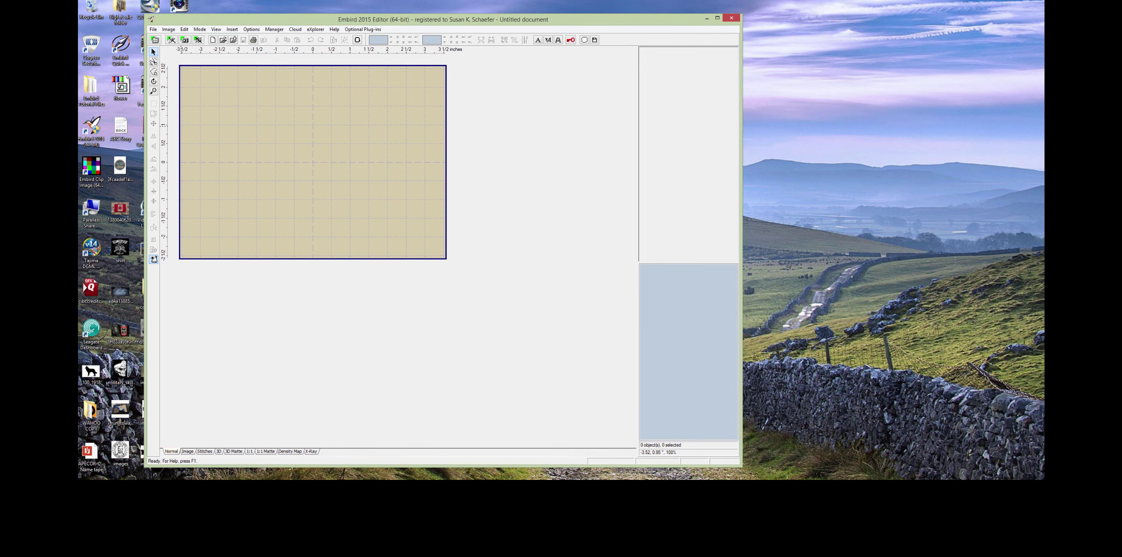
{"action": "left_click_drag", "start_coordinate": [146, 154], "coordinate": [80, 152]}
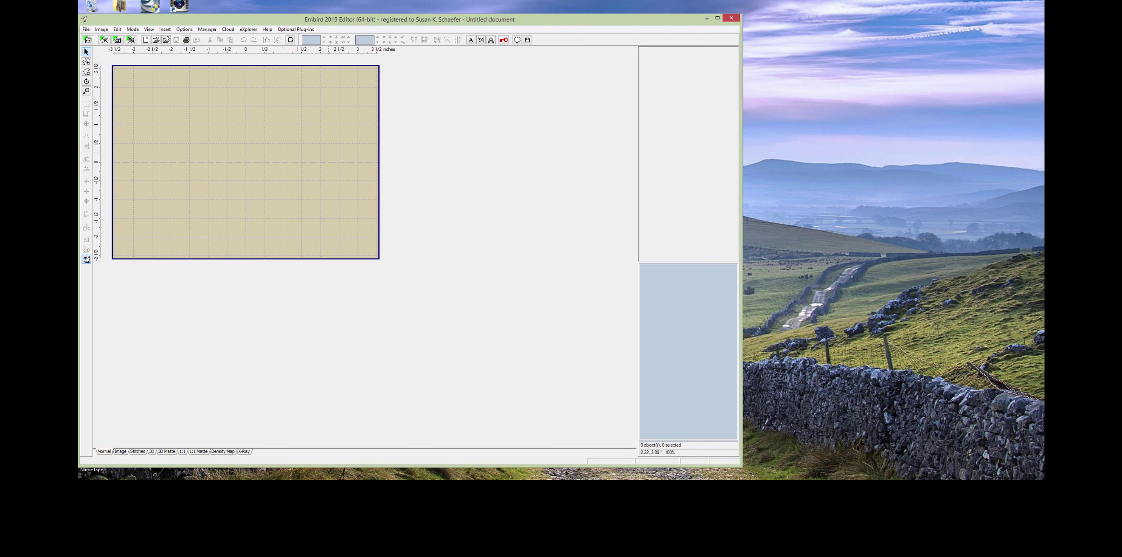
{"action": "left_click_drag", "start_coordinate": [417, 14], "coordinate": [417, 0]}
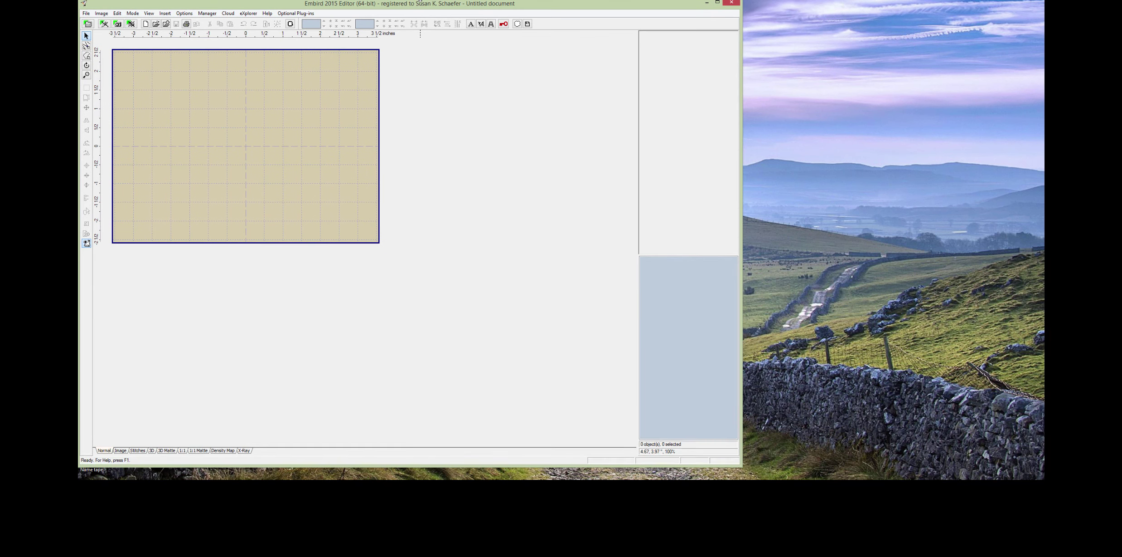
{"action": "left_click_drag", "start_coordinate": [742, 211], "coordinate": [1042, 222]}
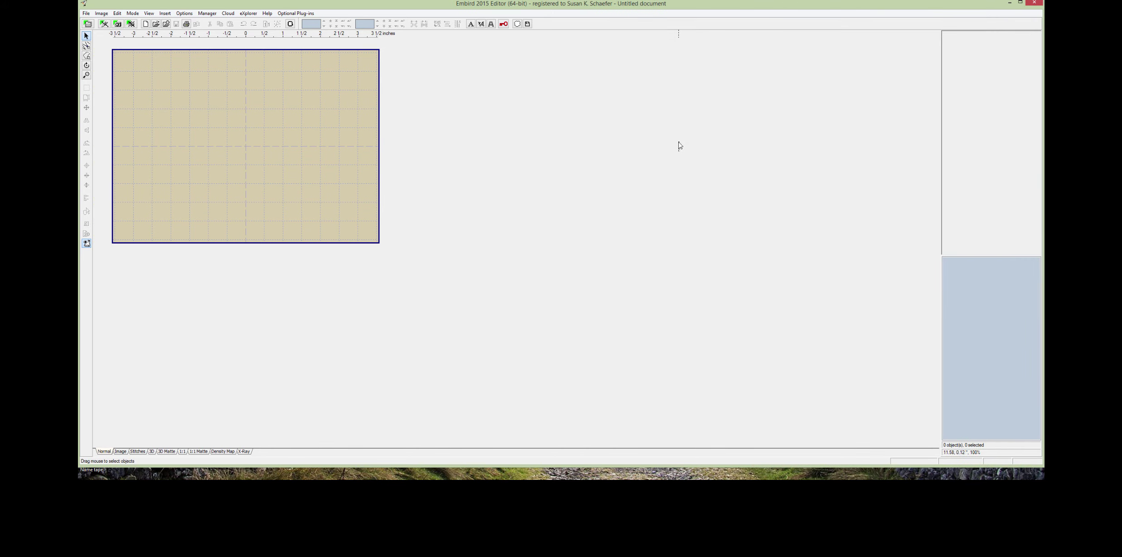
{"action": "left_click_drag", "start_coordinate": [664, 8], "coordinate": [665, 1]}
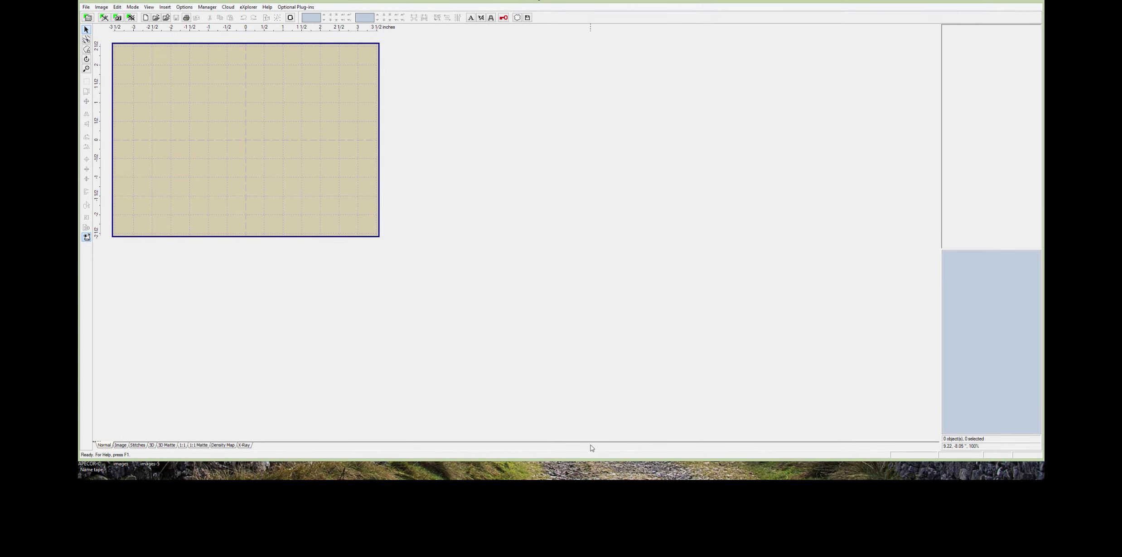
{"action": "left_click_drag", "start_coordinate": [591, 460], "coordinate": [591, 475]}
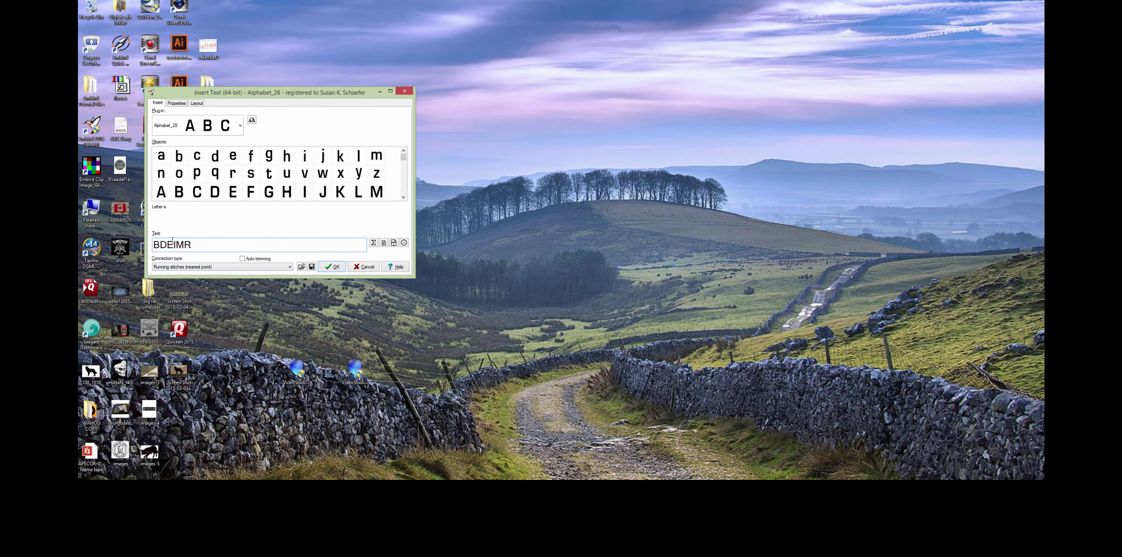
Step: Insert the text OML EMBROIDERY using the Alphabet_28 alphabet plug-in
{"action": "left_click_drag", "start_coordinate": [198, 247], "coordinate": [152, 246]}
{"action": "type", "text": "OML EMBROIDERY"}
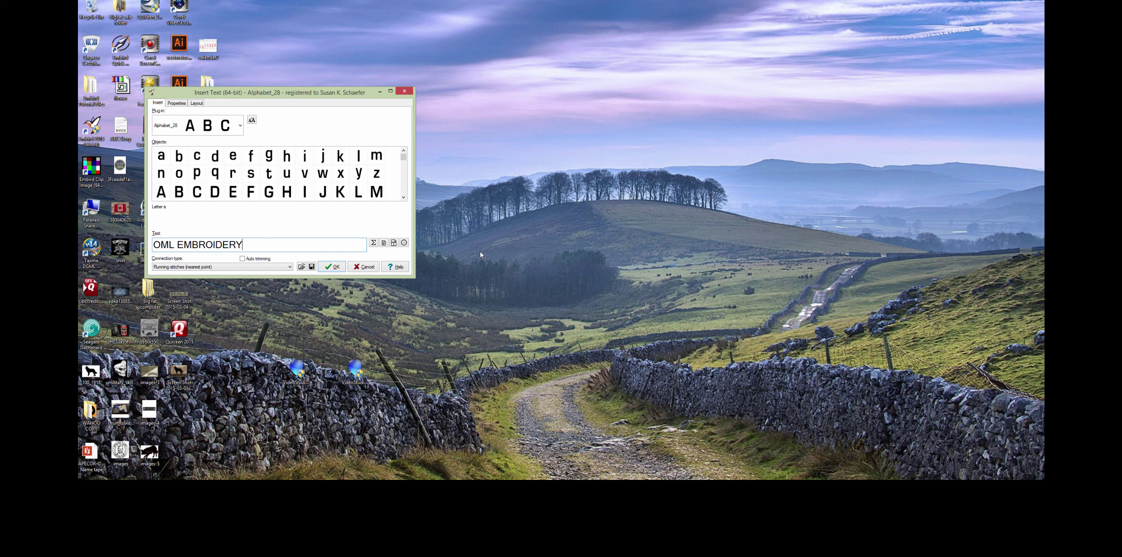
{"action": "left_click", "coordinate": [334, 267]}
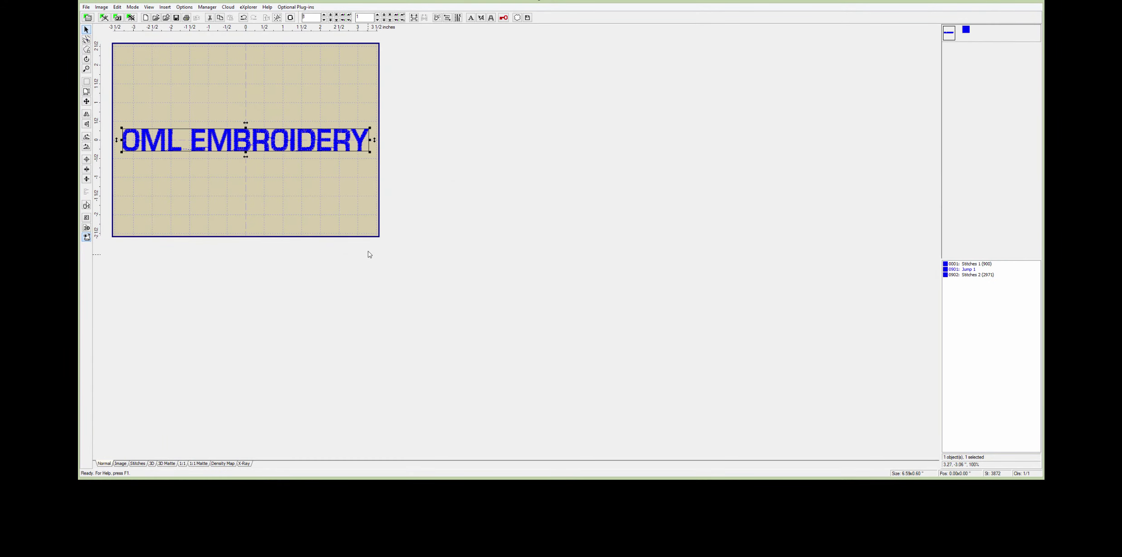
Step: Move the OML EMBROIDERY text up about 0.95 inches in the hoop and shrink it to about 2.09 inches wide
{"action": "left_click_drag", "start_coordinate": [257, 144], "coordinate": [256, 109]}
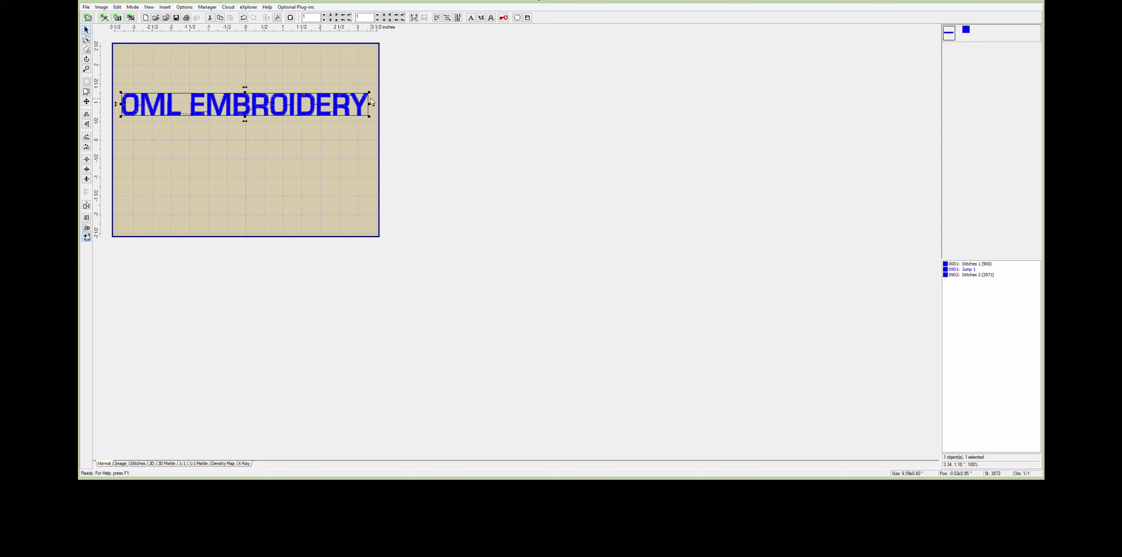
{"action": "left_click_drag", "start_coordinate": [370, 91], "coordinate": [331, 108]}
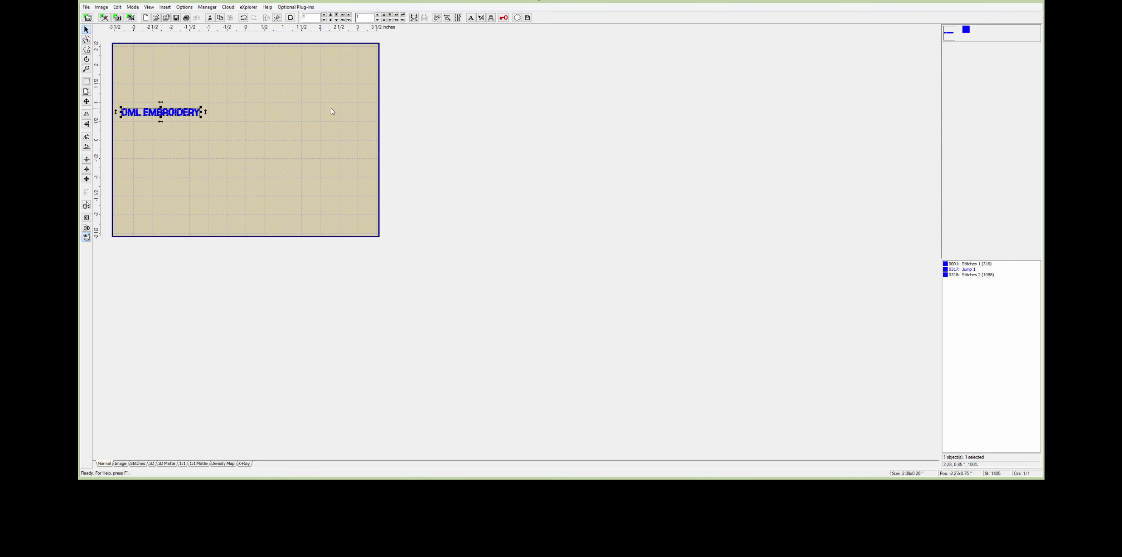
Step: Enlarge the OML EMBROIDERY text to about 5.95 inches wide, accept the repeated stitch density adjustment and deselect it
{"action": "left_click_drag", "start_coordinate": [203, 108], "coordinate": [248, 91]}
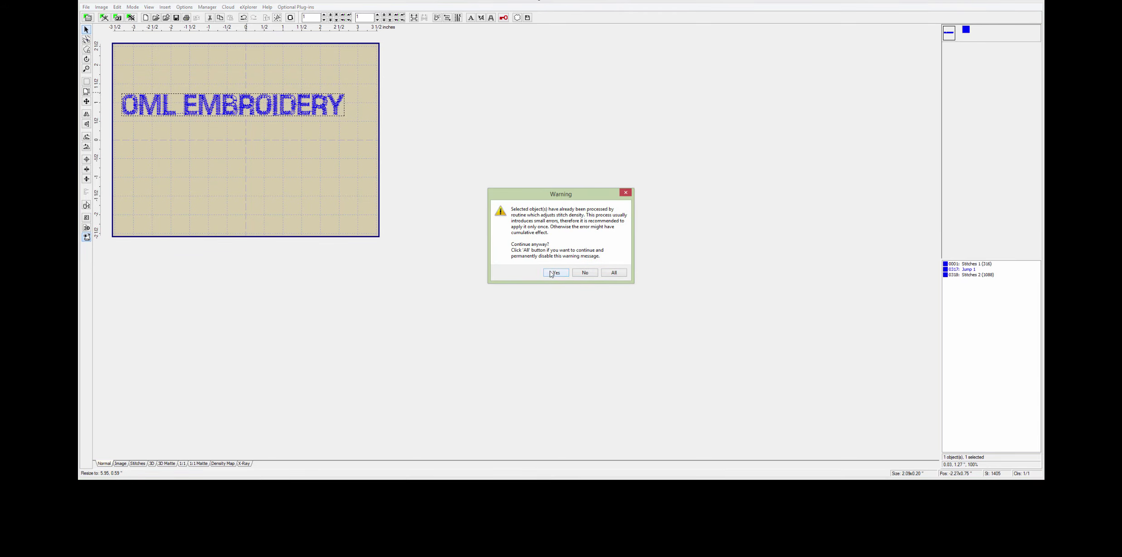
{"action": "left_click", "coordinate": [555, 272]}
{"action": "left_click", "coordinate": [243, 143]}
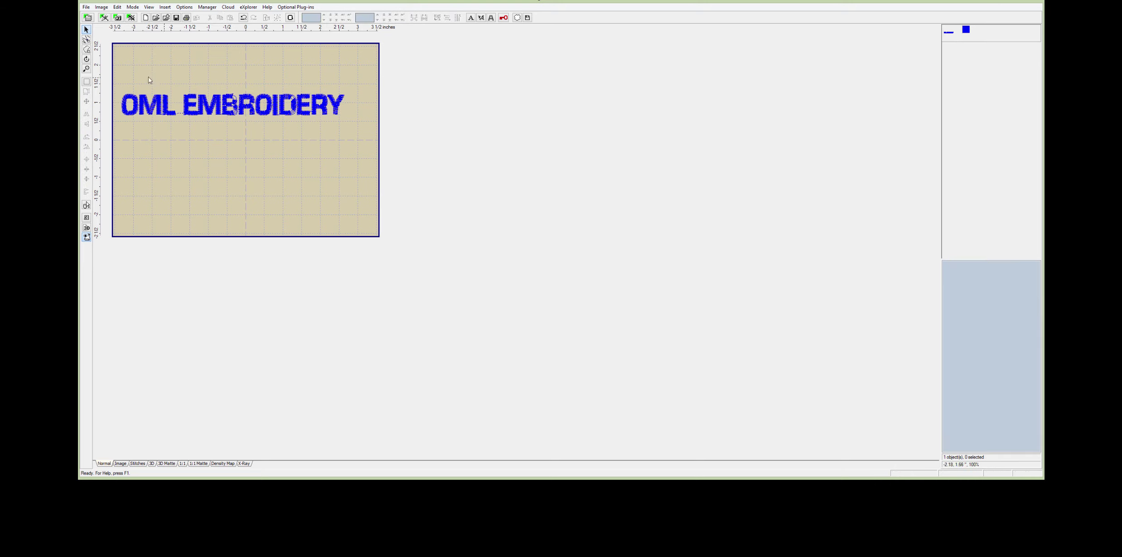
Step: Enlarge the OML EMBROIDERY text to about 13.54 inches wide, accept the repeated stitch density adjustment, and leave the text selected
{"action": "left_click_drag", "start_coordinate": [118, 86], "coordinate": [354, 124]}
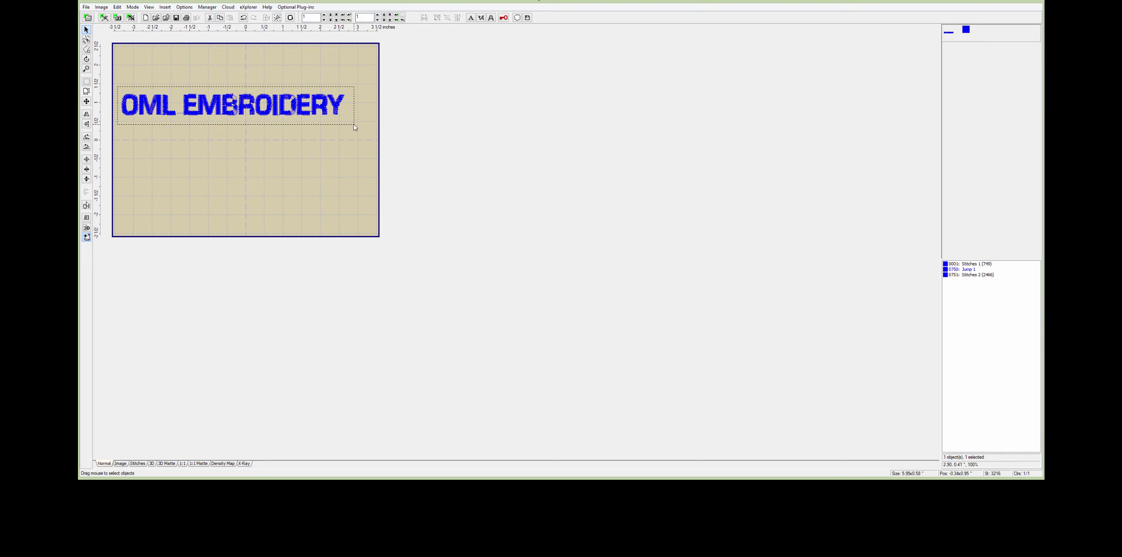
{"action": "left_click_drag", "start_coordinate": [354, 88], "coordinate": [395, 69]}
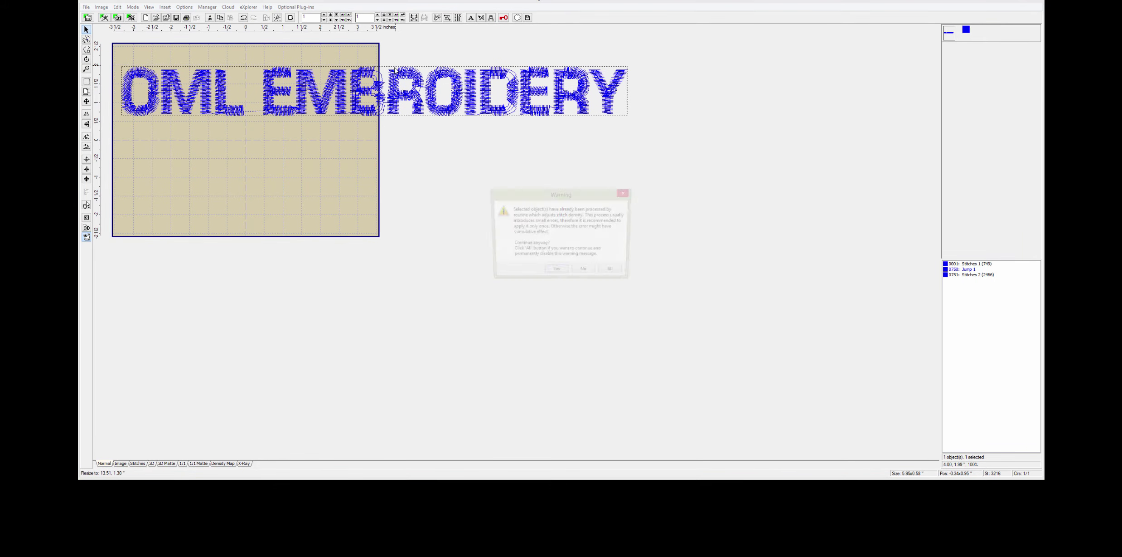
{"action": "left_click", "coordinate": [556, 273]}
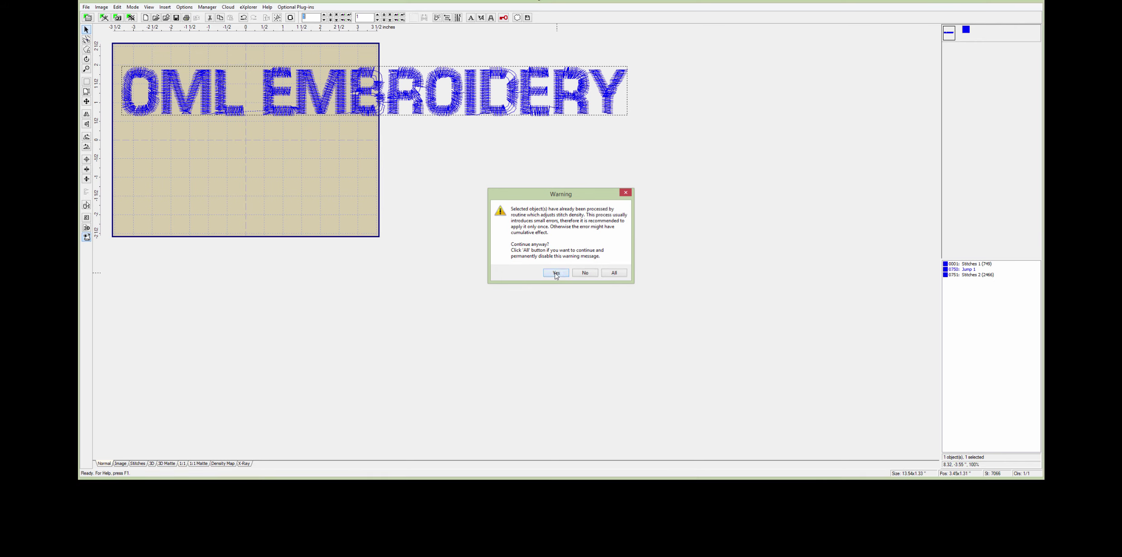
{"action": "left_click", "coordinate": [336, 164]}
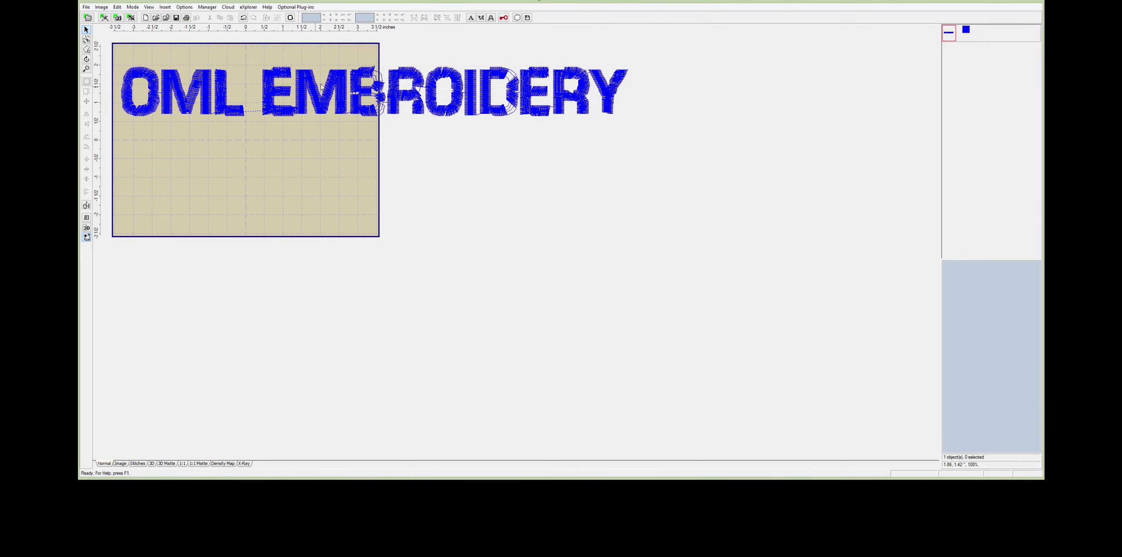
{"action": "left_click", "coordinate": [335, 94]}
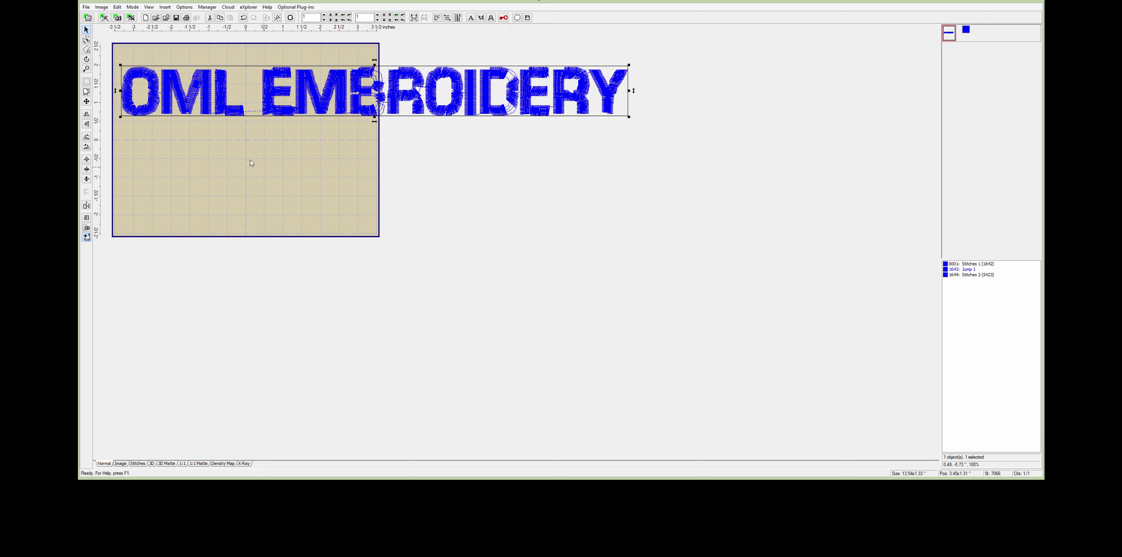
{"action": "left_click", "coordinate": [392, 92]}
Step: Undo the last three size changes of the OML EMBROIDERY text, back to before it was shrunk
{"action": "left_click", "coordinate": [117, 7]}
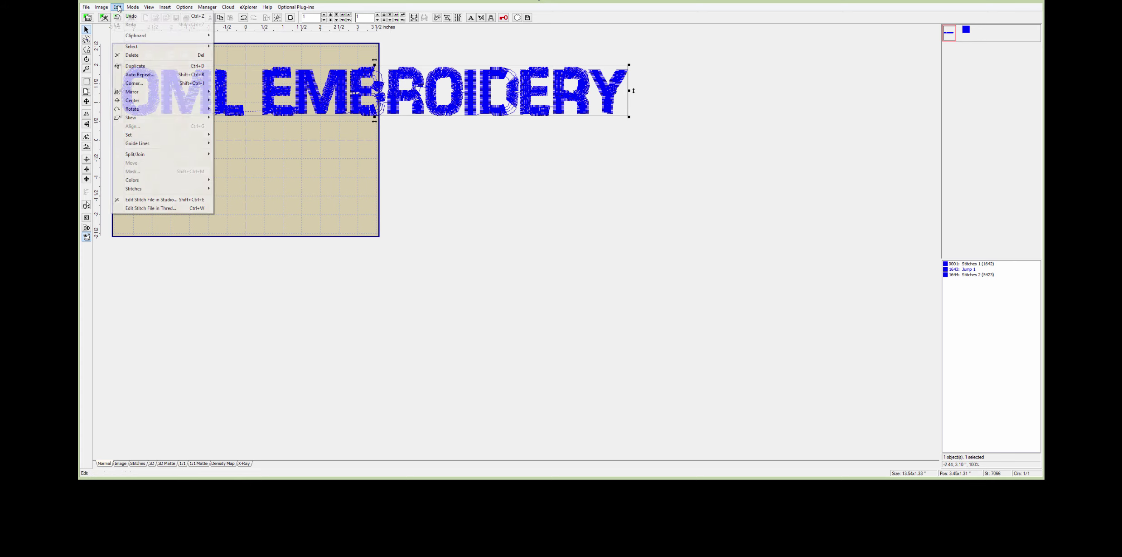
{"action": "left_click", "coordinate": [116, 16]}
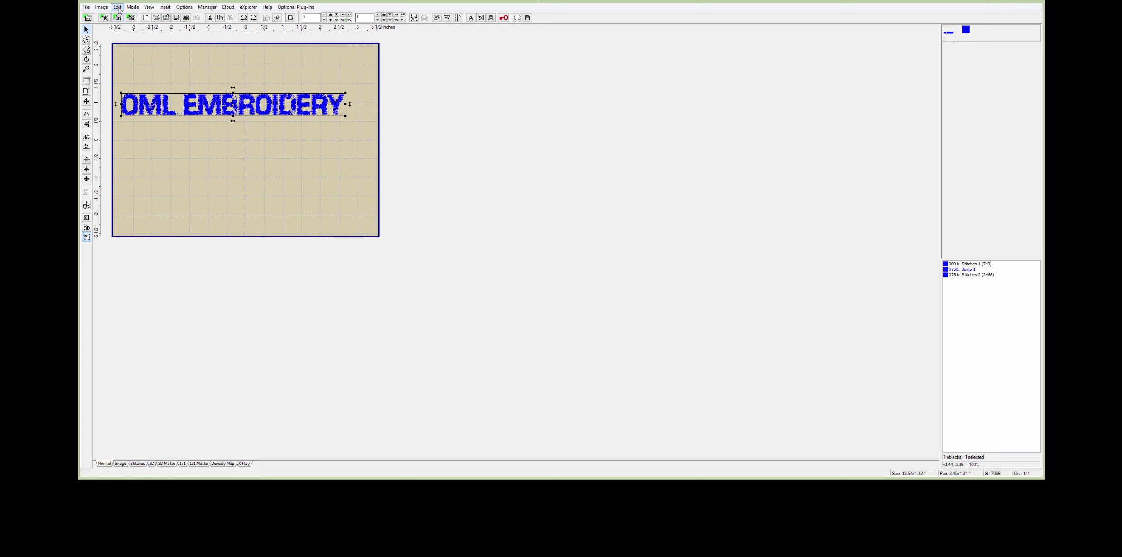
{"action": "left_click", "coordinate": [117, 8]}
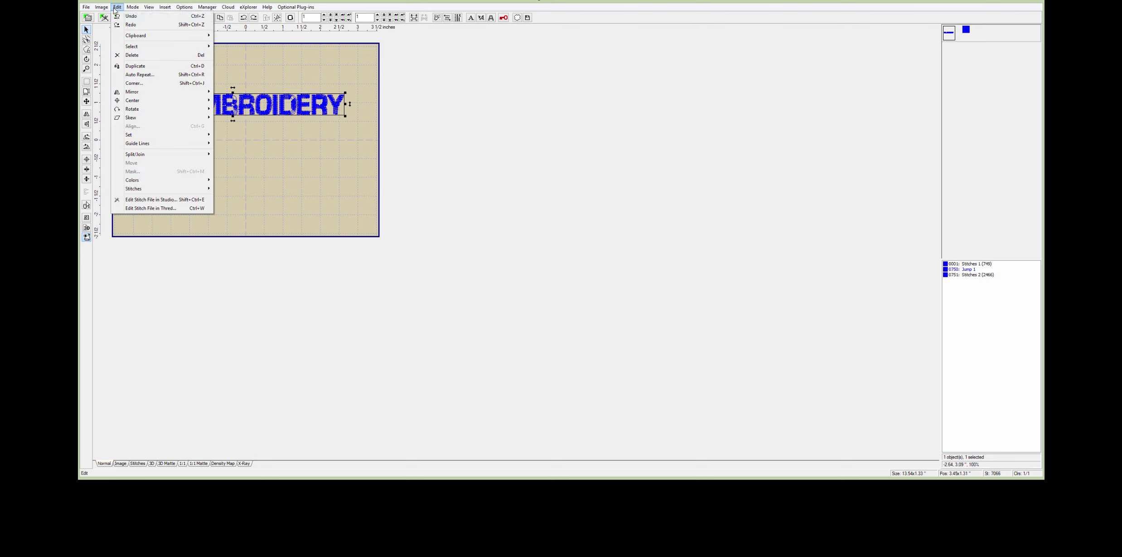
{"action": "left_click", "coordinate": [117, 17]}
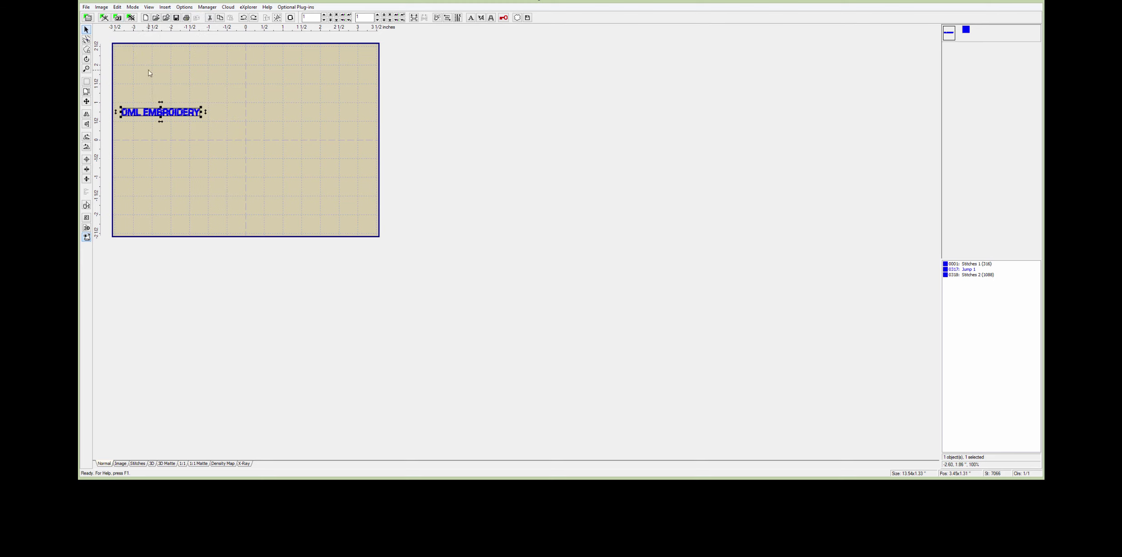
{"action": "left_click", "coordinate": [116, 7]}
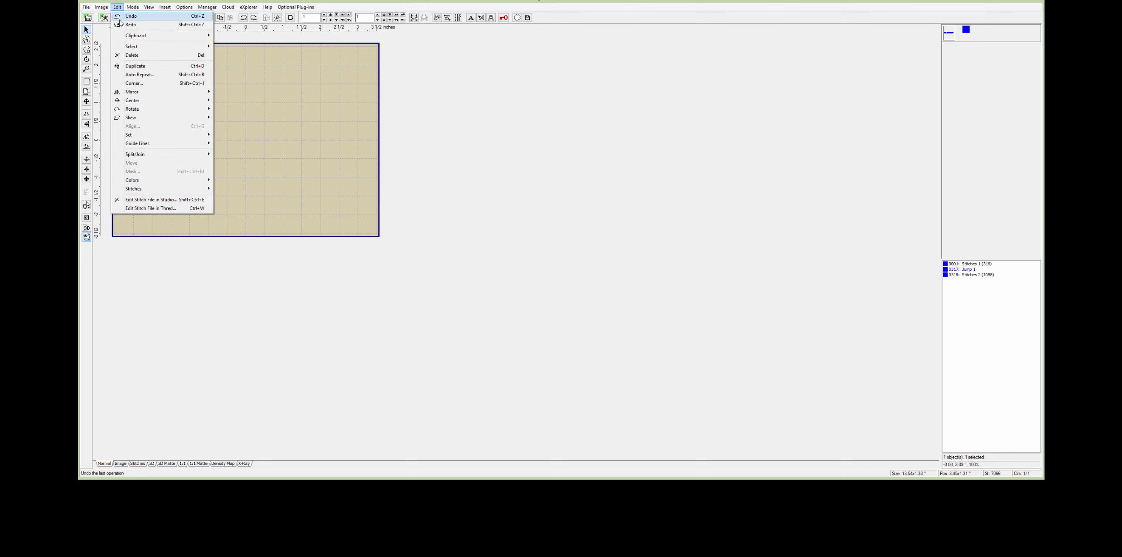
{"action": "left_click", "coordinate": [121, 24]}
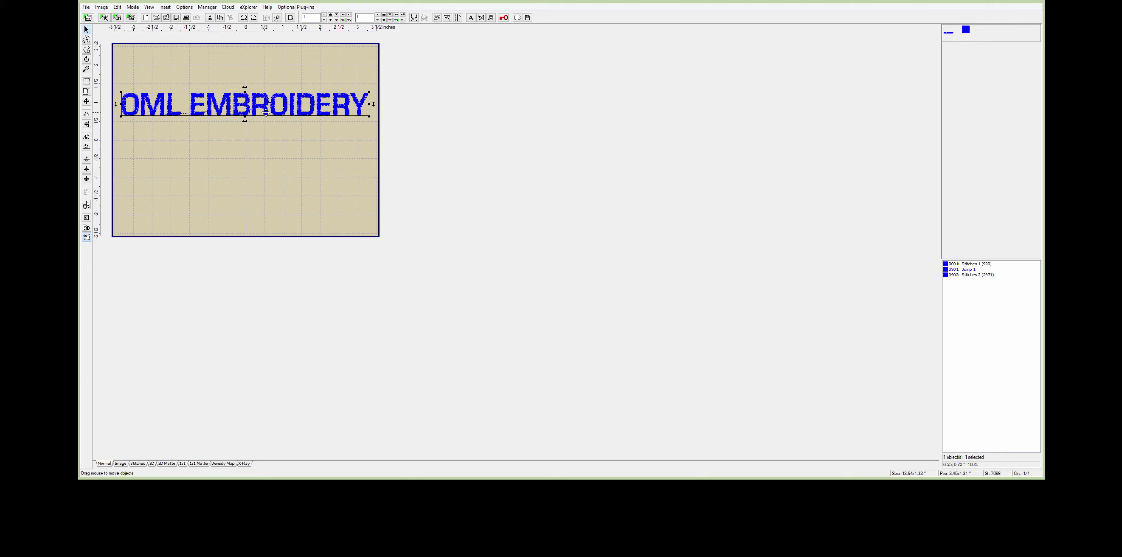